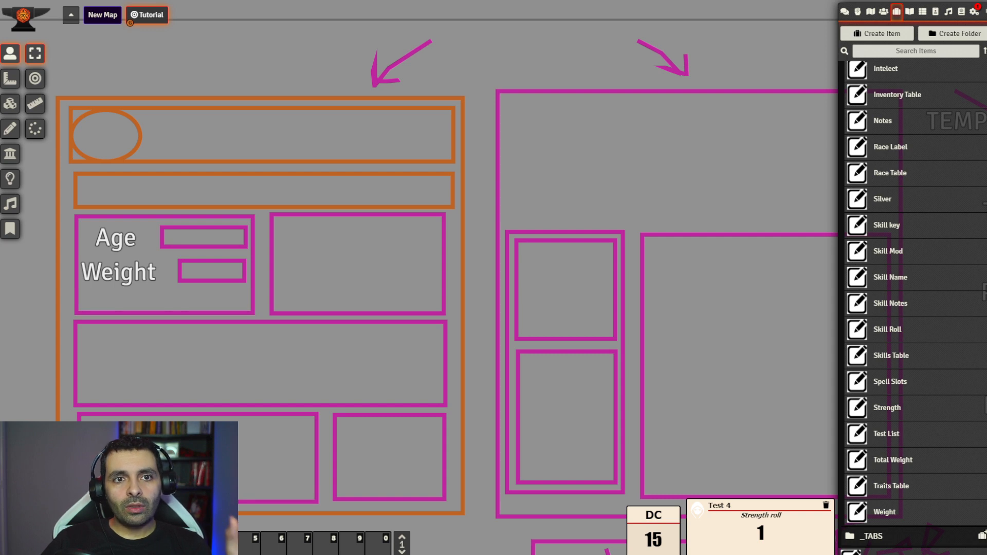
- Open the Test 4 actor's sheet and reposition its window over the scene
click(883, 11)
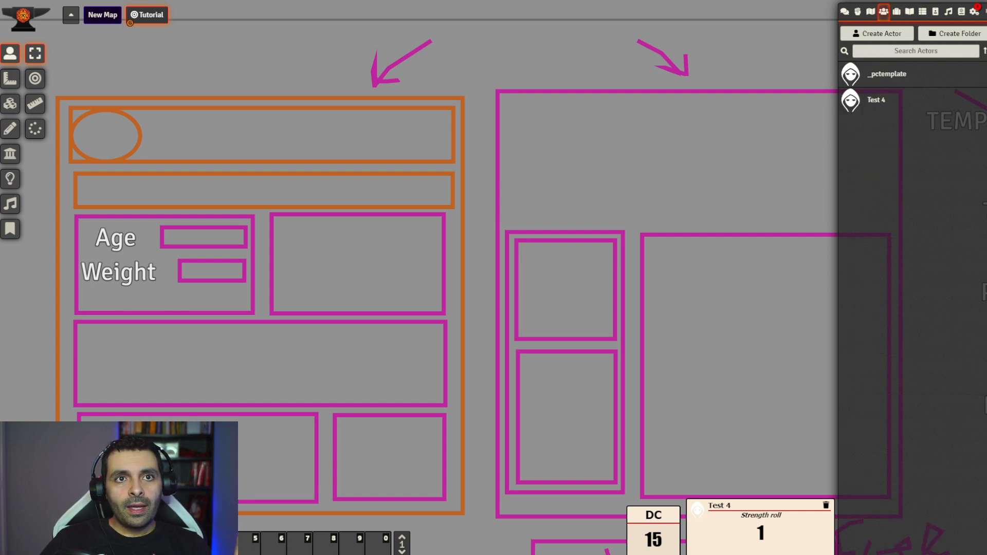
click(877, 101)
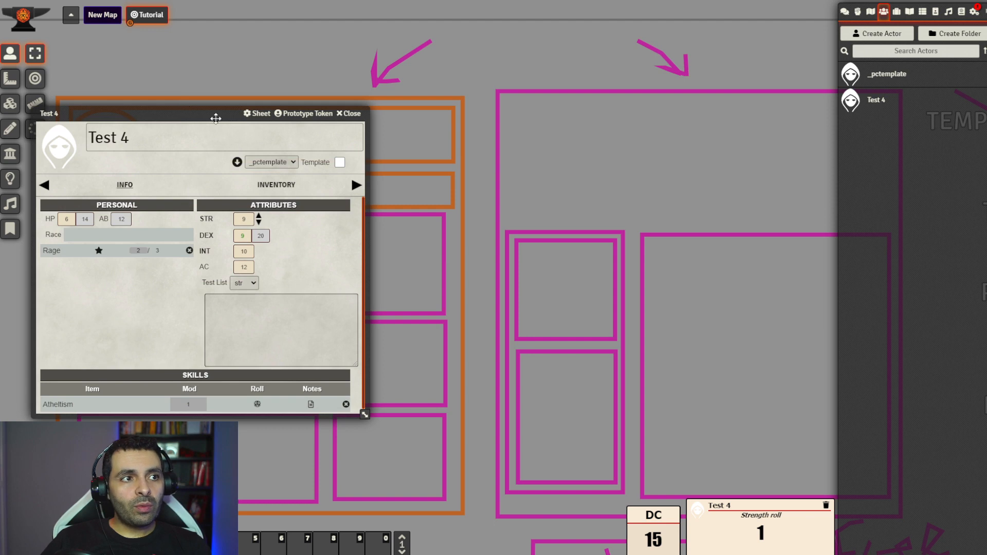
drag(216, 119, 265, 81)
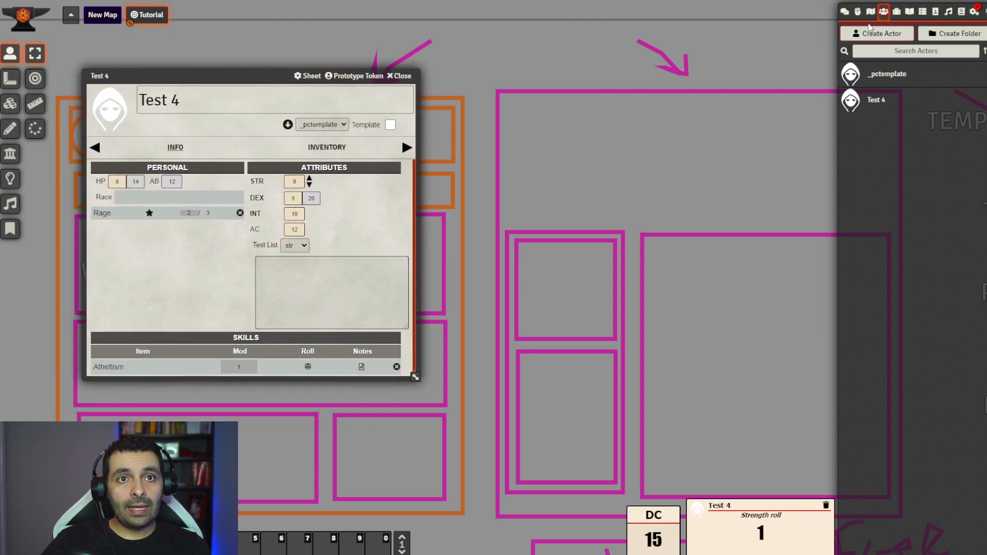
- Open the Strength property from the items and place its window beside the Test 4 sheet
click(897, 12)
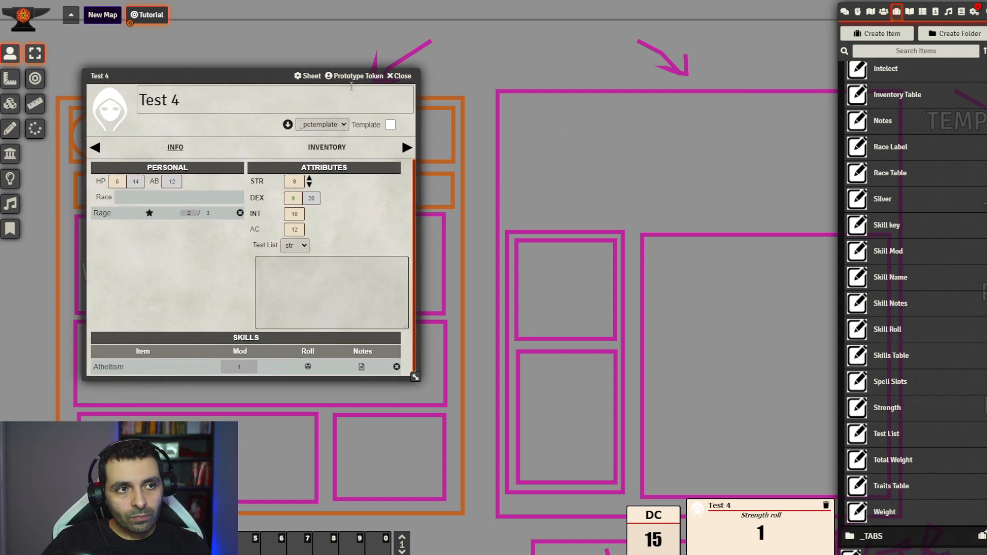
drag(218, 76, 218, 66)
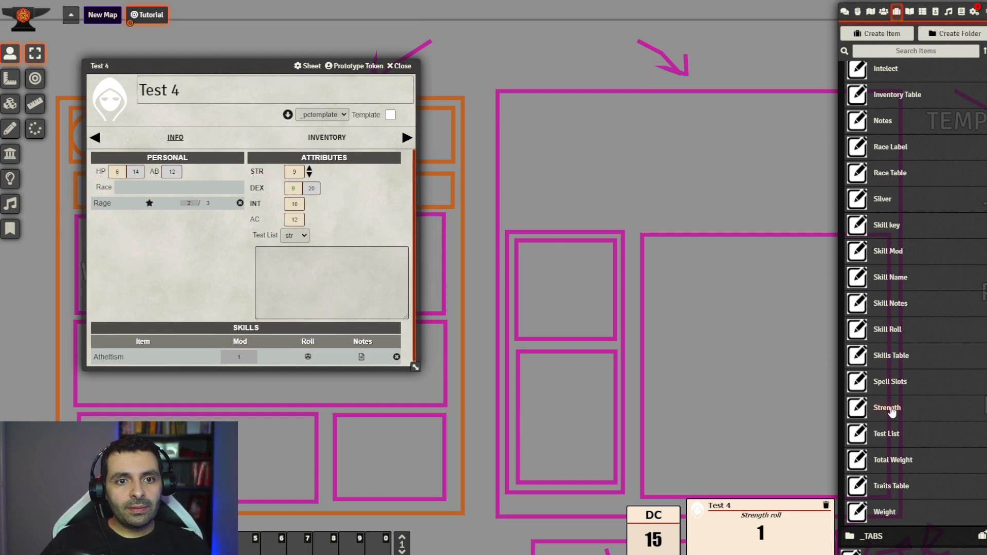
click(892, 412)
drag(573, 181, 617, 110)
scroll(617, 283, down, 4)
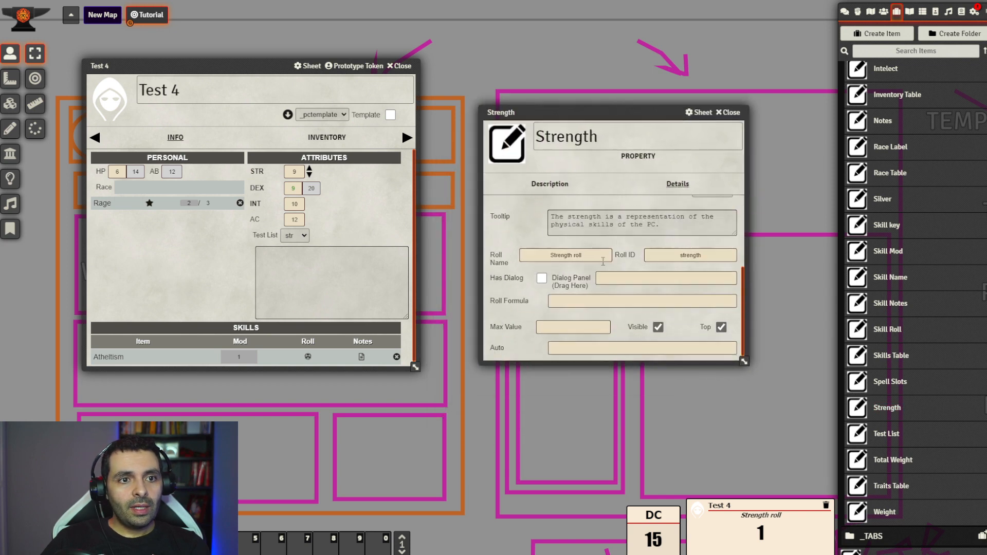
scroll(603, 247, up, 3)
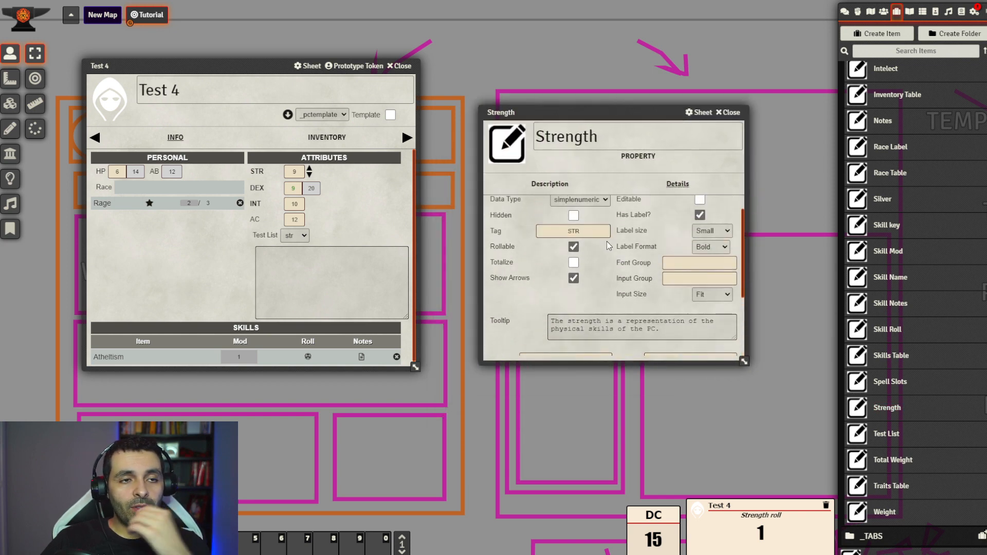
drag(609, 112, 605, 95)
- Open the Decriber property and arrange its window below the Test 4 and Strength windows
scroll(944, 387, down, 1)
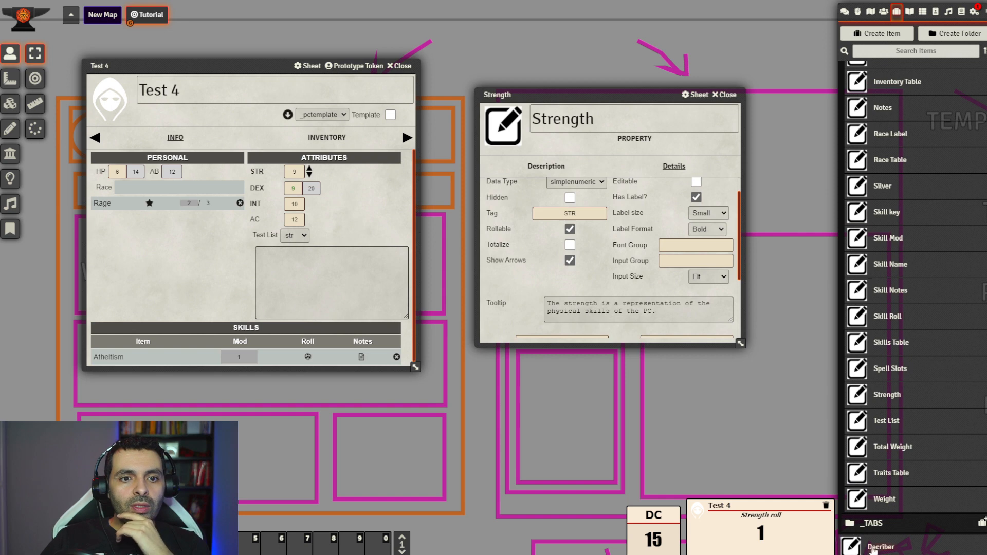
click(877, 548)
drag(464, 159, 399, 265)
drag(567, 96, 647, 44)
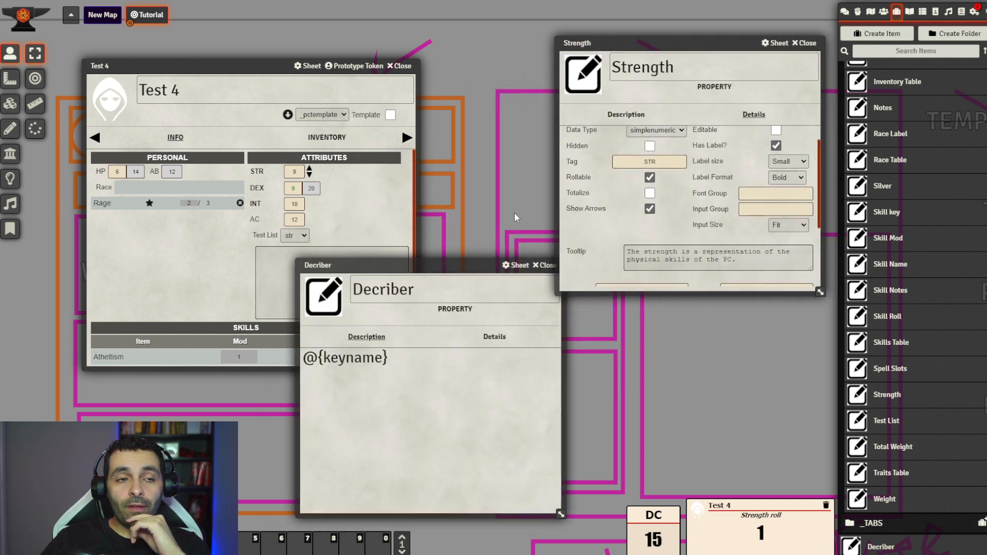
mouse_move(450, 265)
mouse_down()
mouse_move(478, 276)
mouse_move(464, 275)
mouse_up()
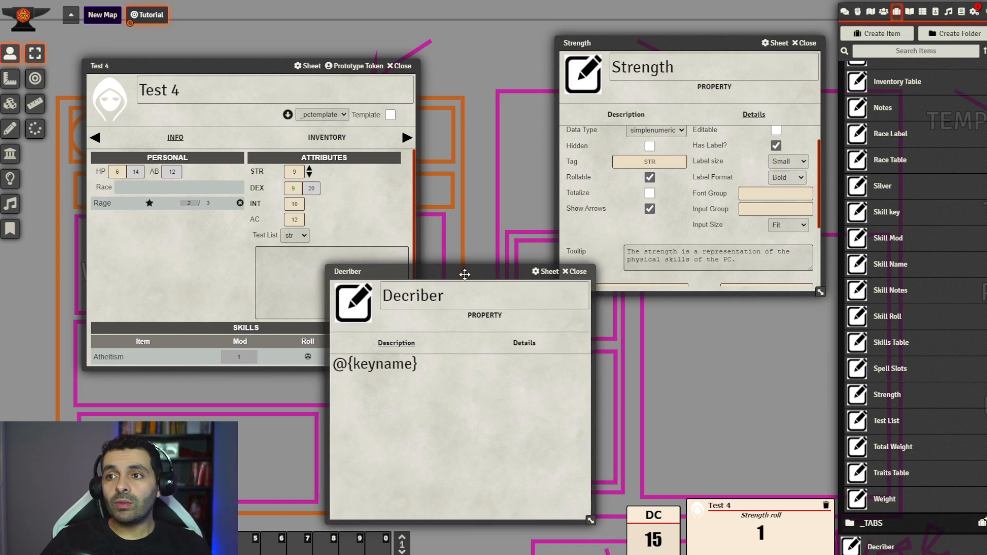
- Replace the Decriber property's description text with "&& &&"
mouse_move(490, 374)
click(574, 368)
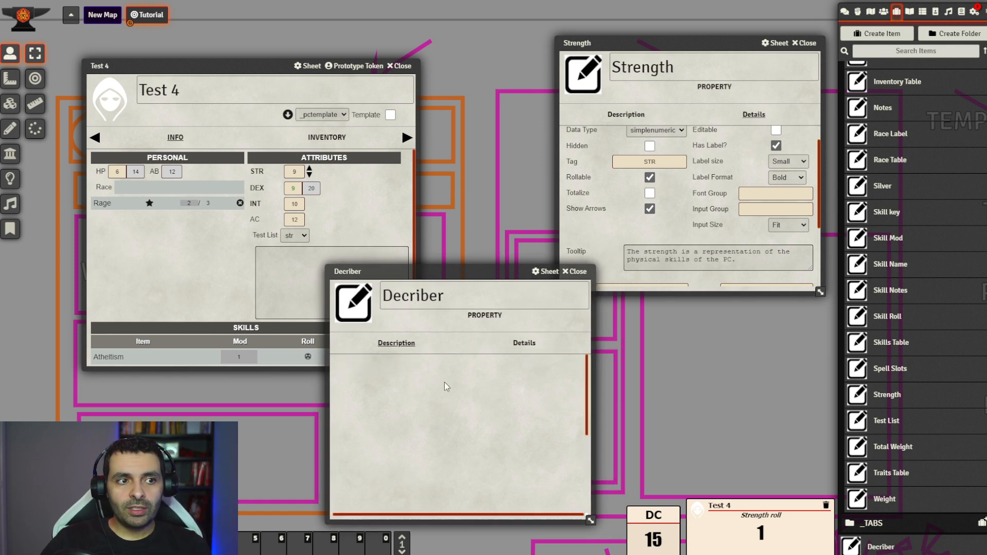
drag(433, 390, 175, 385)
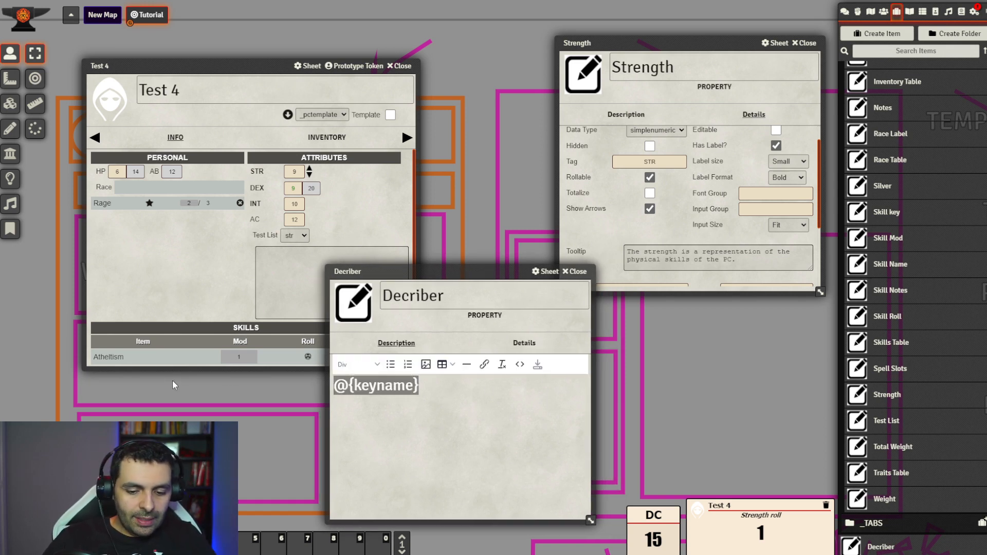
text(&& &&)
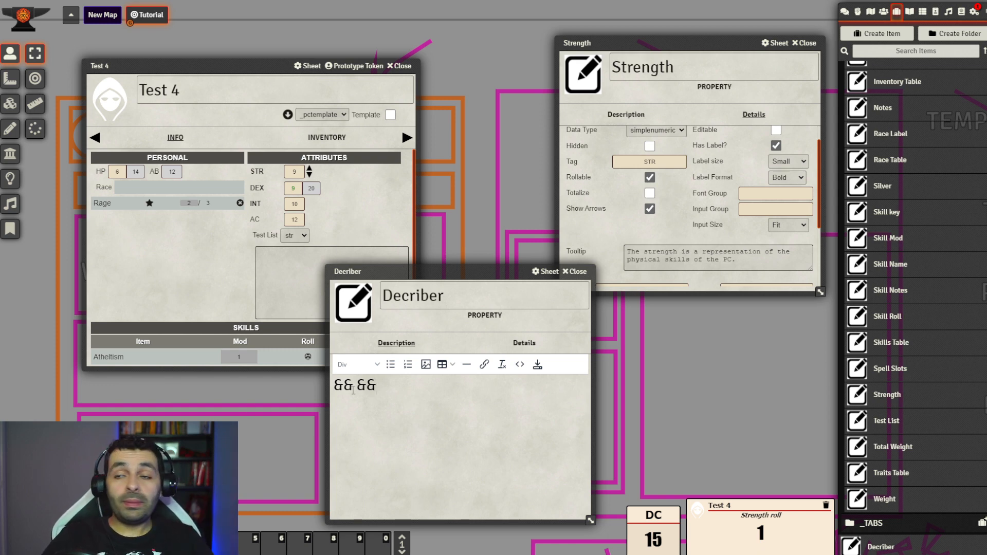
- Insert the dice expression "2d6" before the first && in the Decriber description
click(354, 387)
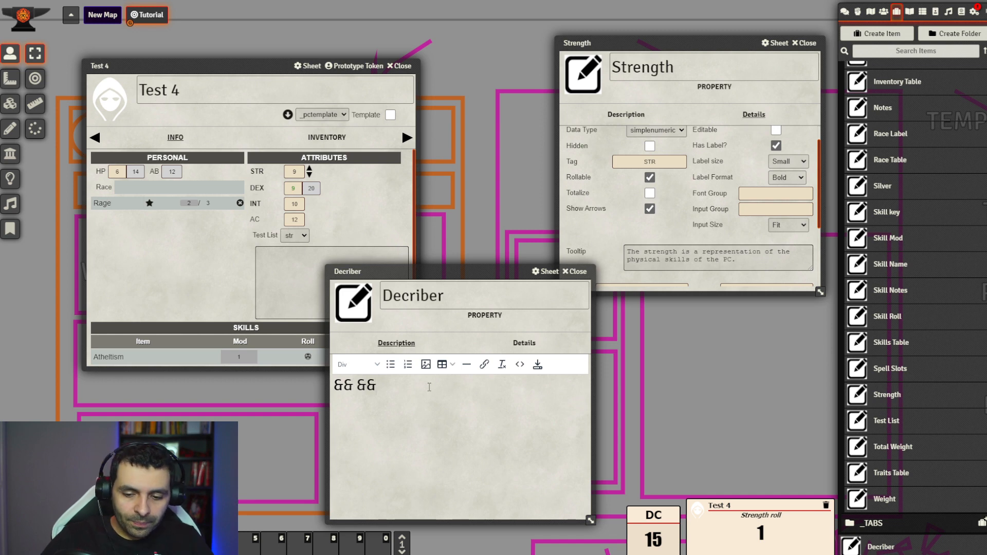
key(Left)
key(Left)
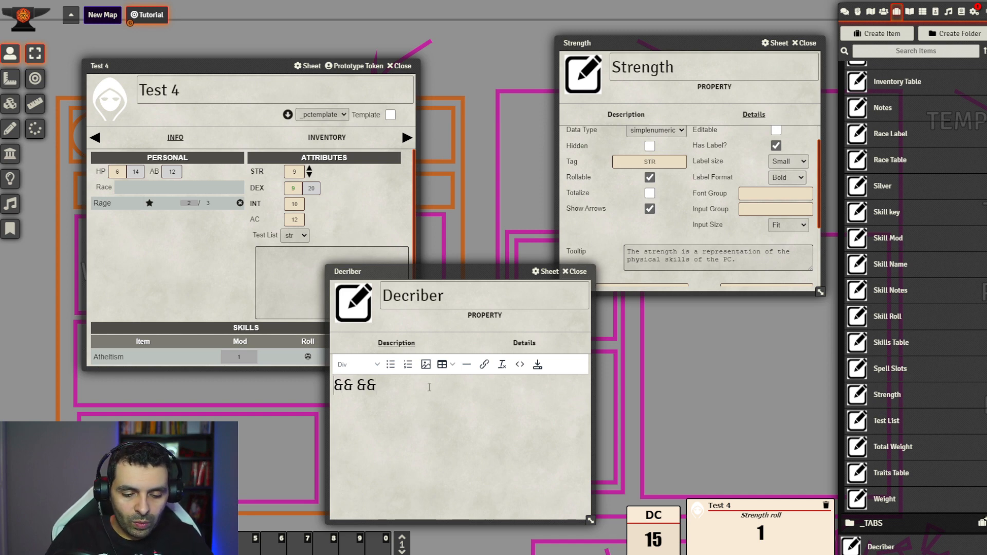
text(2d6)
key(Right)
key(Right)
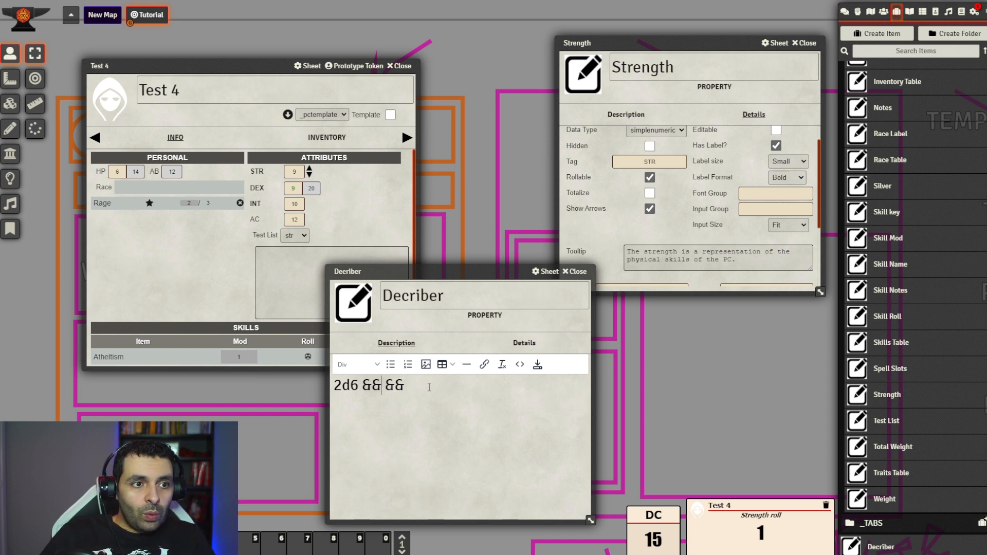
- Add "total;" directly after the first && in the Decriber description
drag(405, 385, 363, 385)
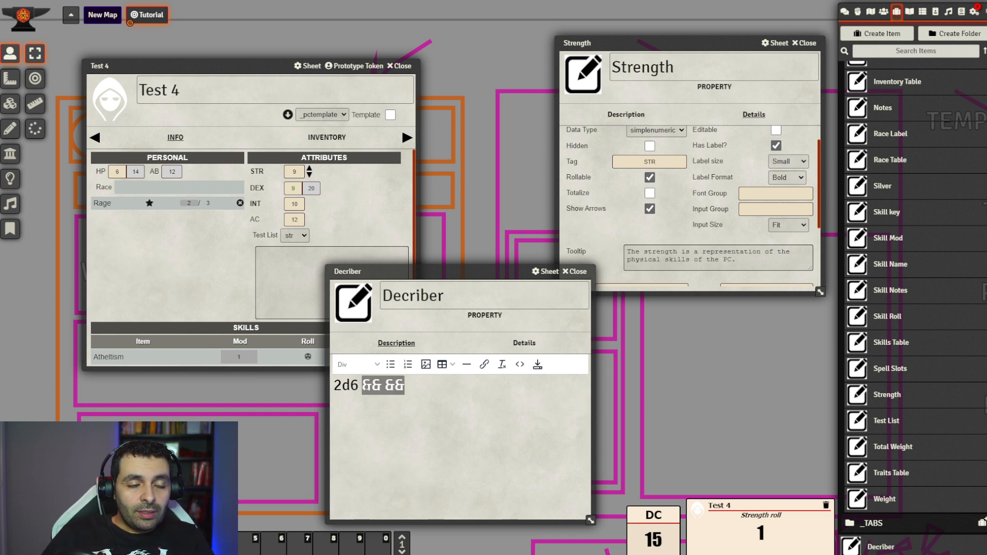
click(382, 386)
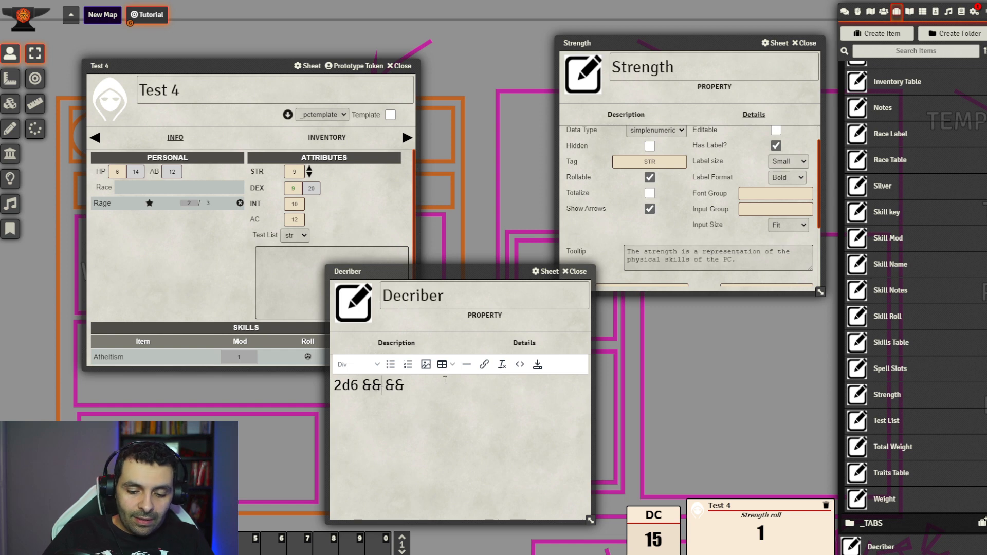
text(;)
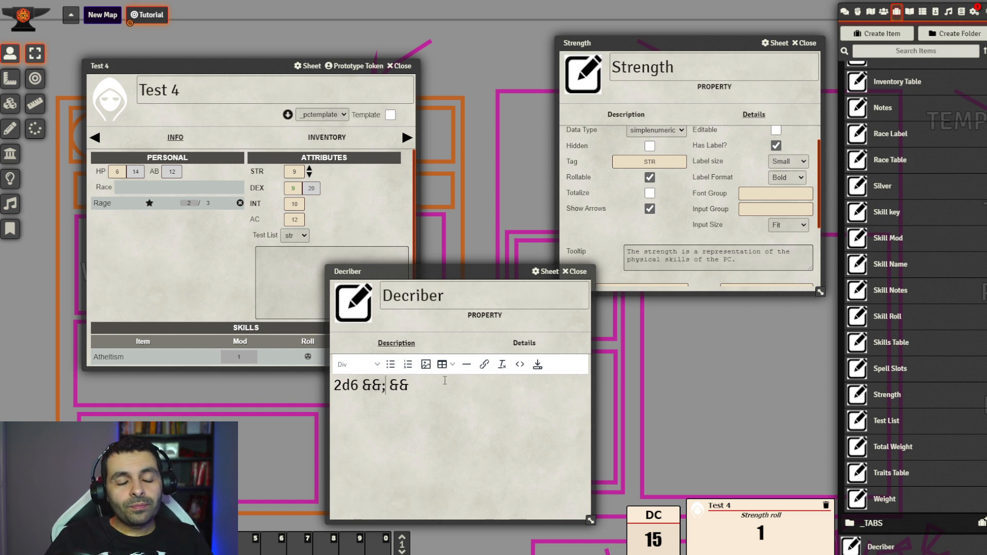
key(BackSpace)
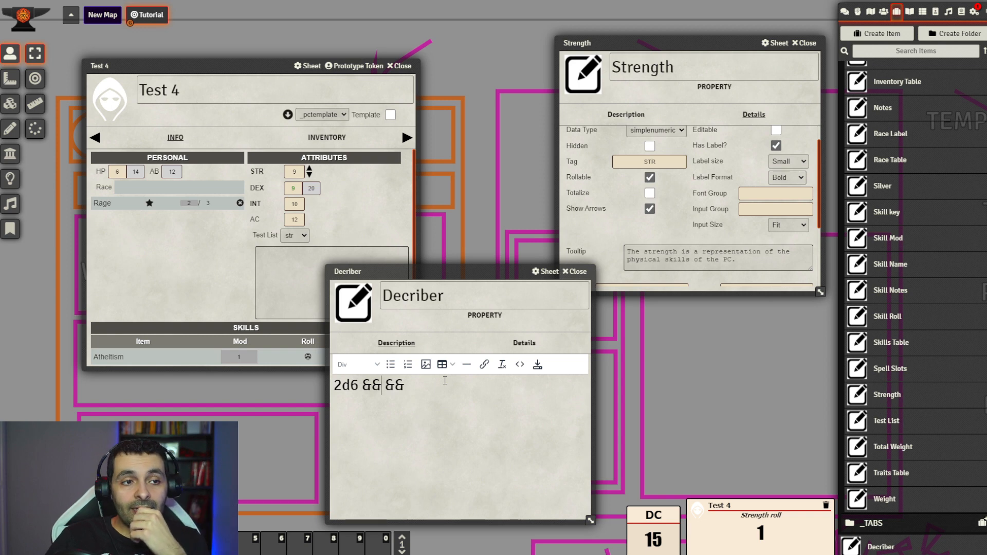
text(;)
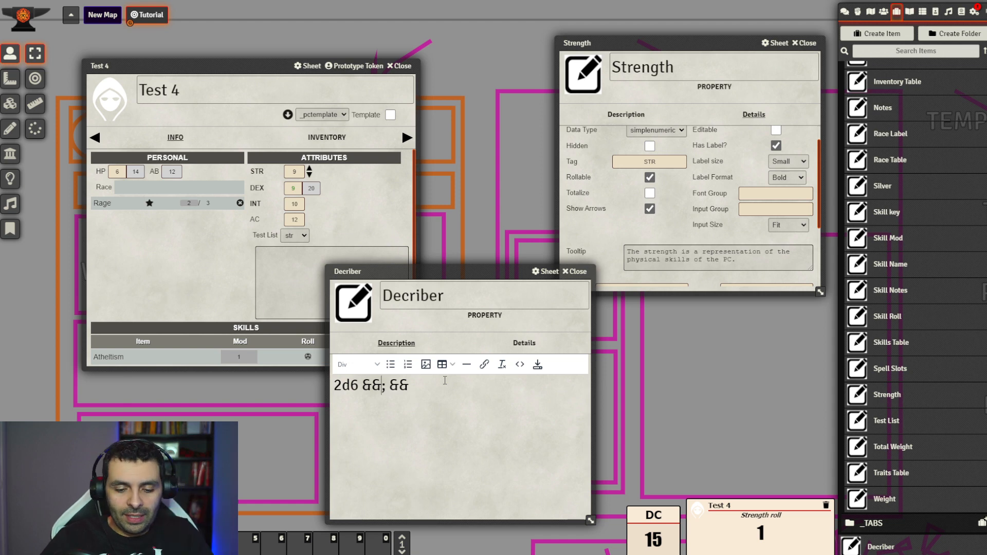
text(total)
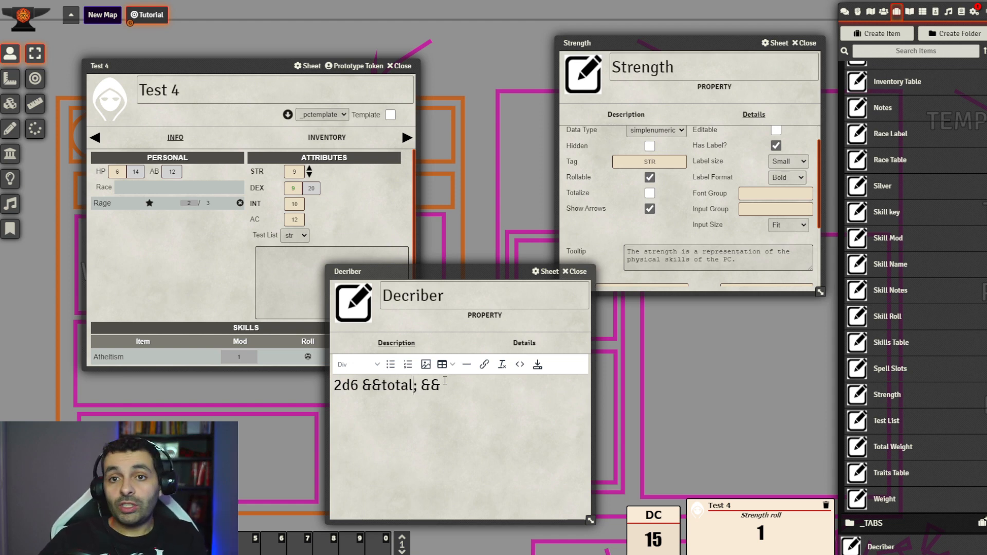
- Remove the space after "total;" and add the first result range "0:FAIL" before the closing &&
drag(360, 386, 336, 385)
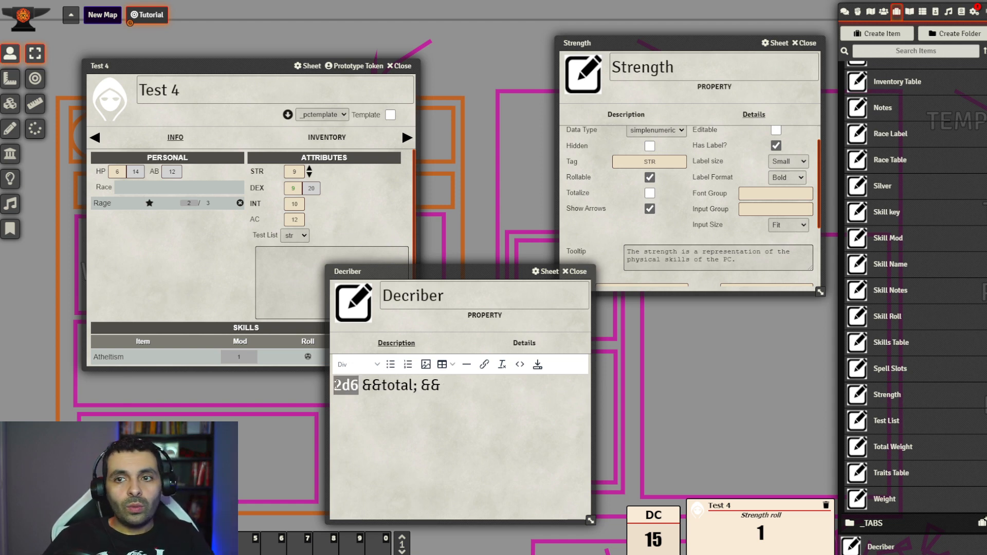
click(421, 386)
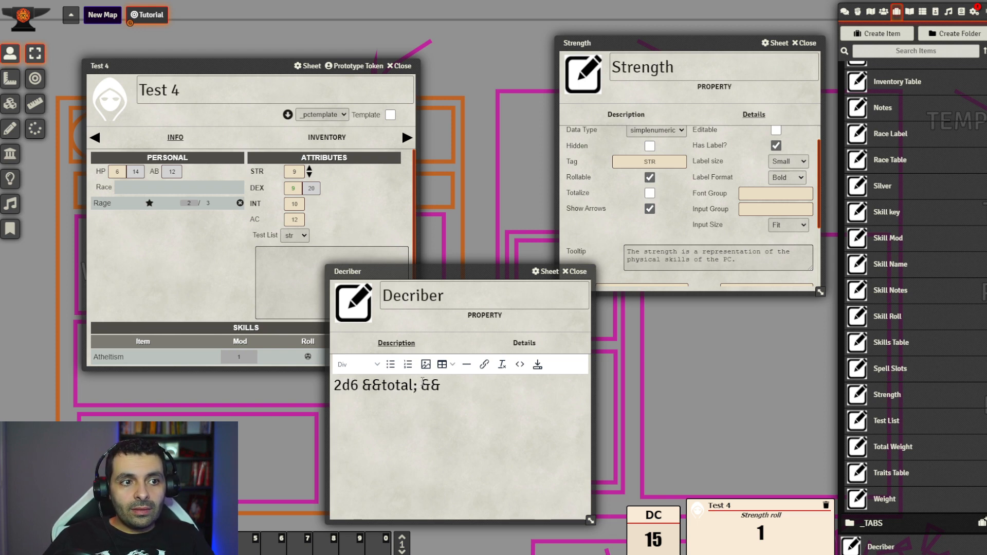
key(BackSpace)
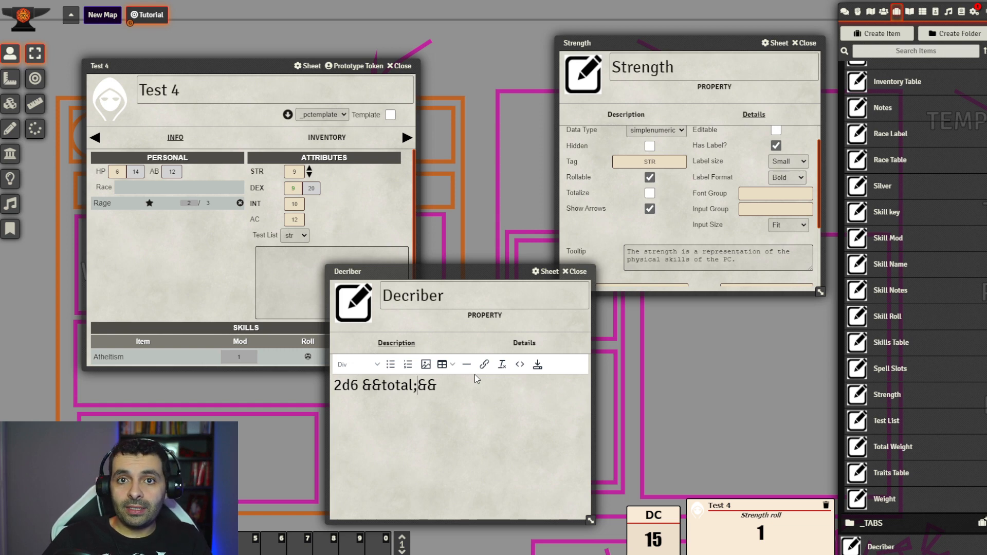
text(0)
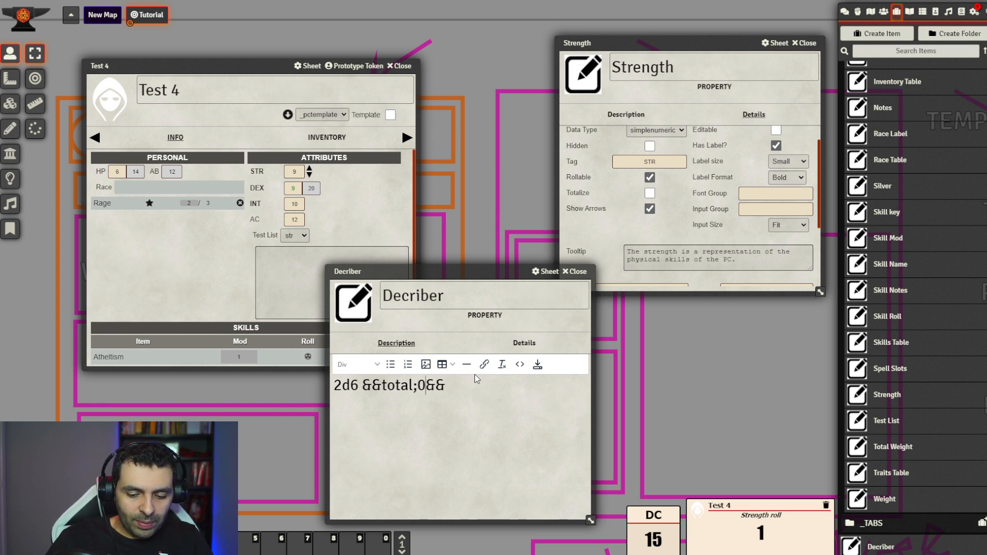
text(:)
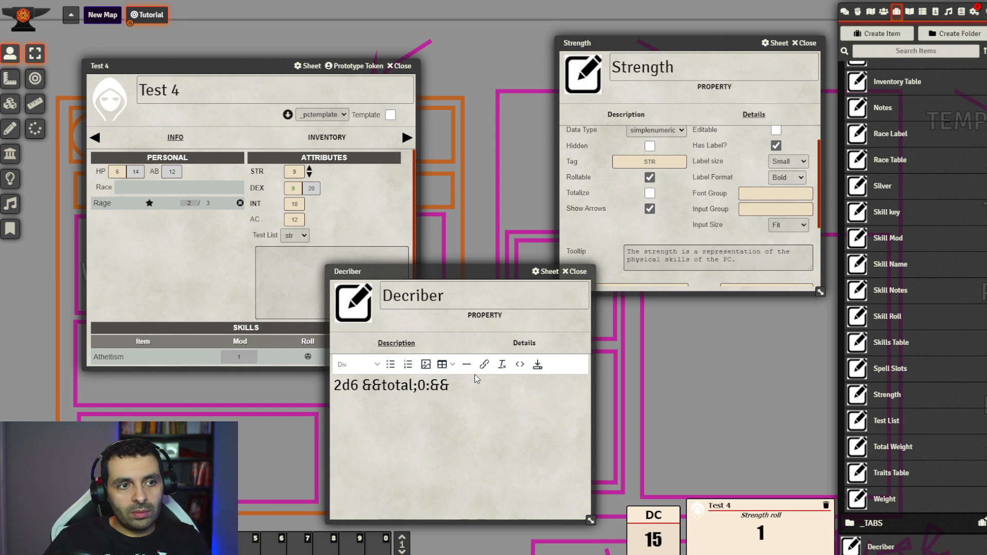
text(FAIL)
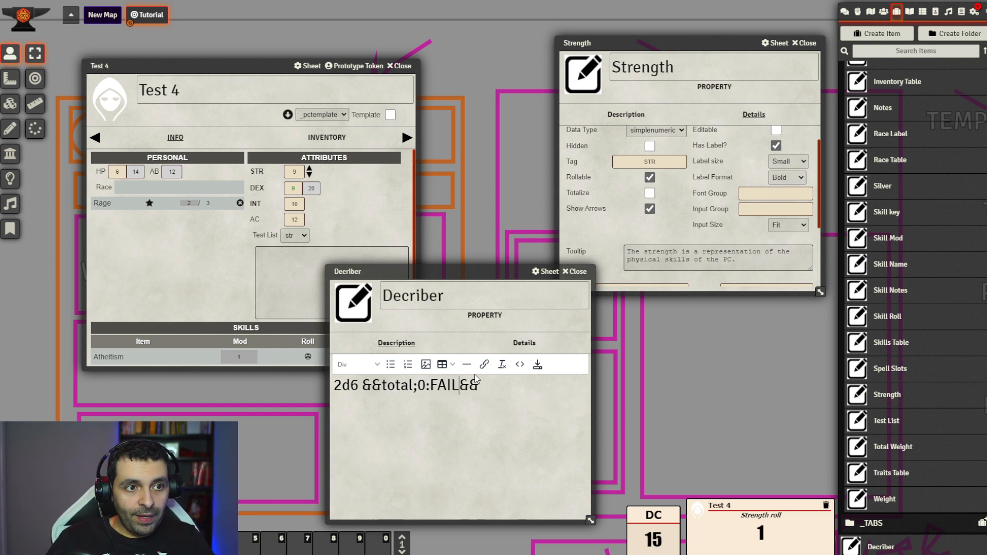
- Append the result ranges ",7:PARTIAL,10:SUCCESS" after FAIL in the Decriber expression
text(,)
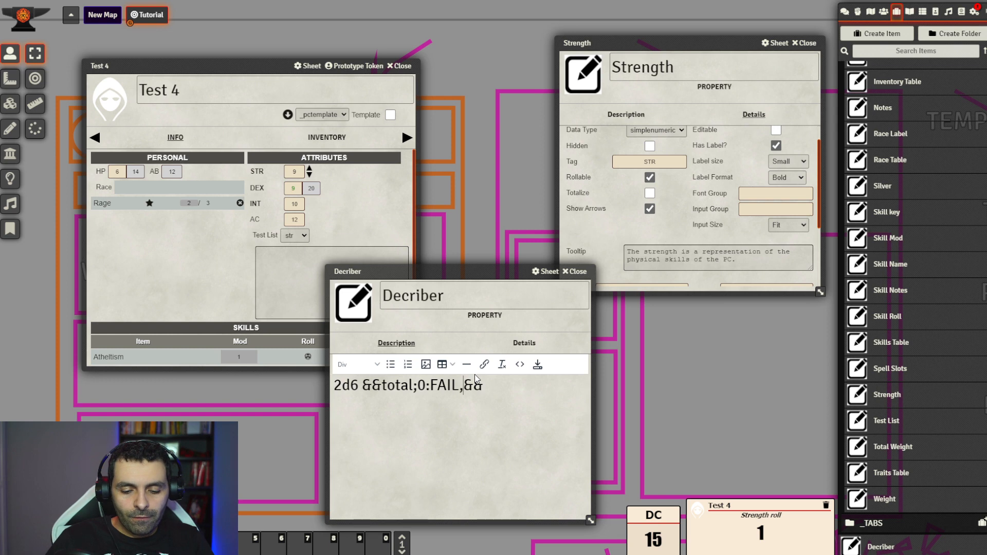
text(7)
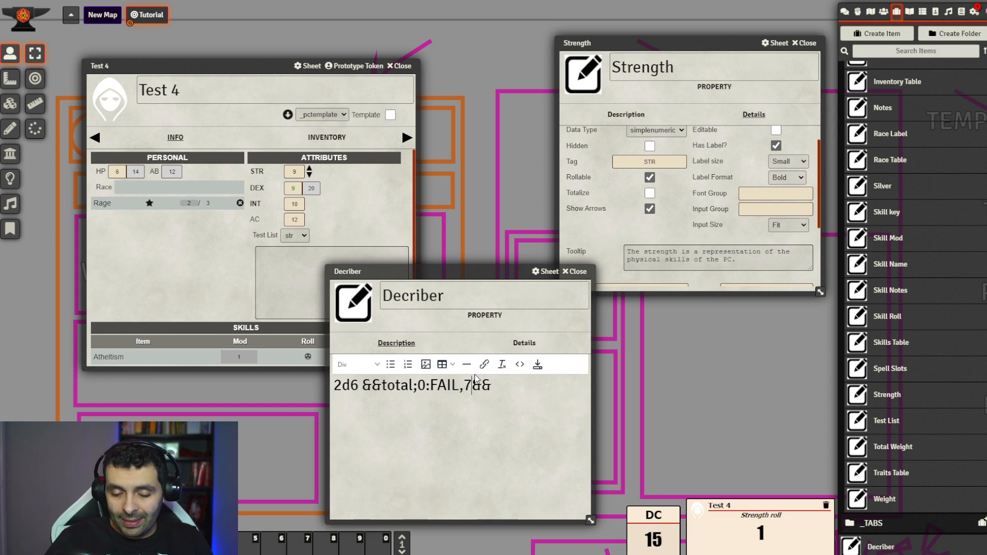
text(:PARTIAL,)
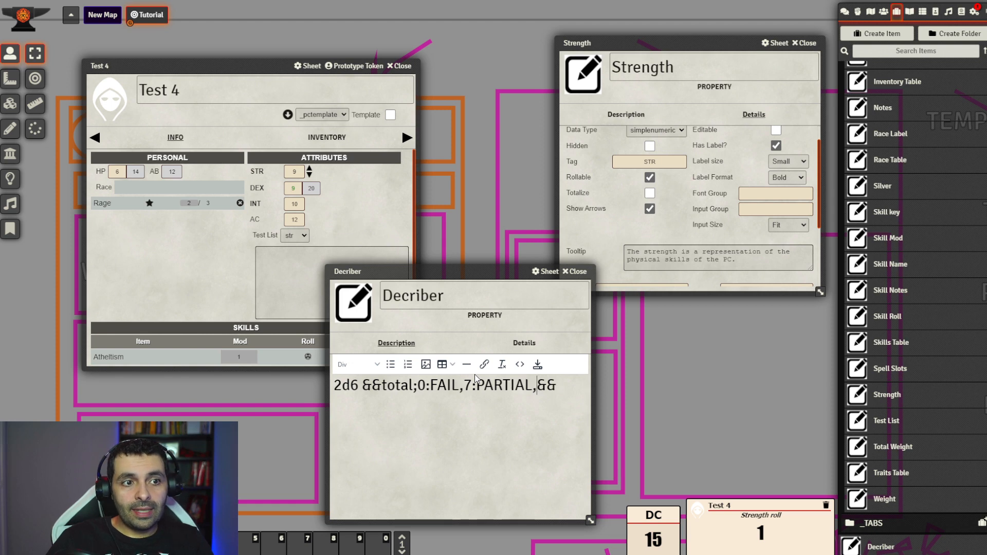
text(0:)
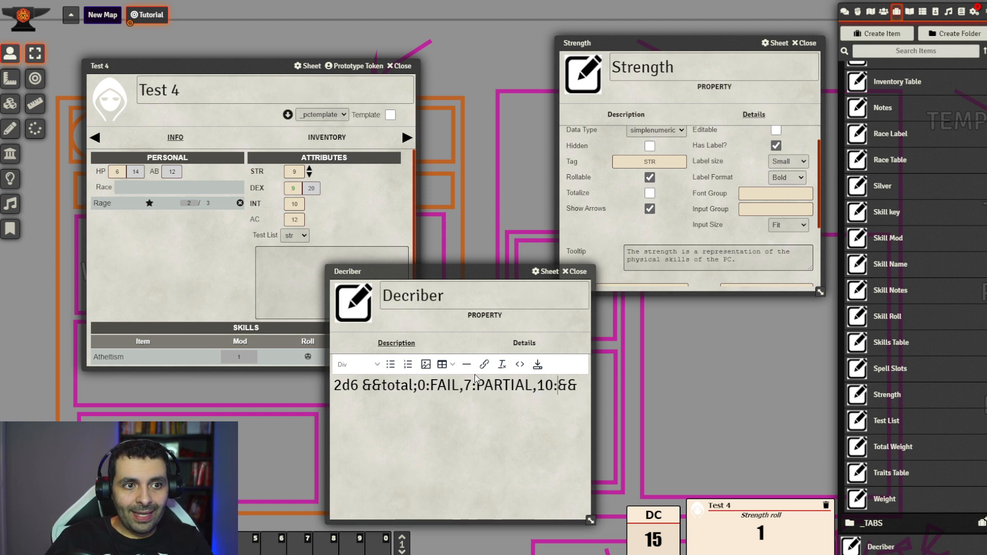
text(SUCCESS)
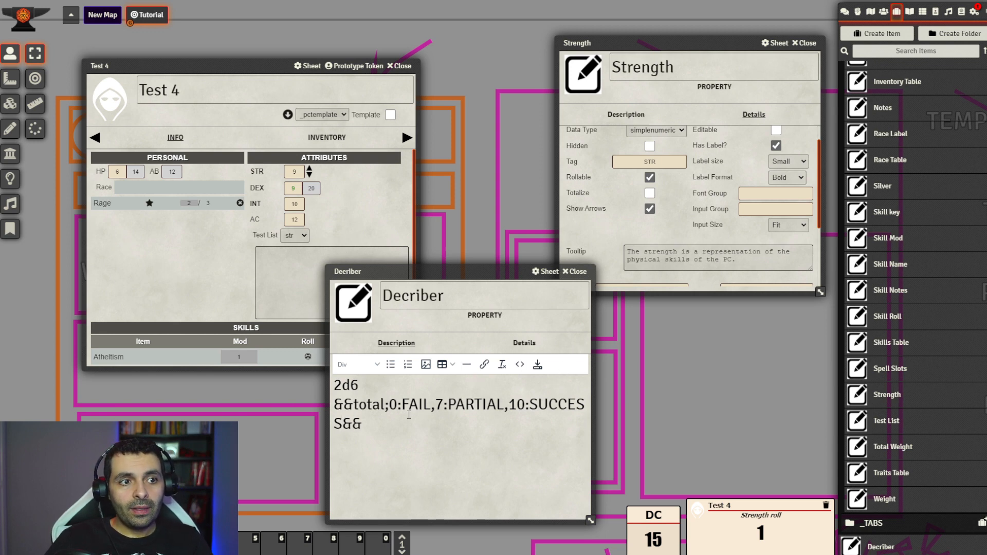
- Copy the whole expression "2d6 &&total;0:FAIL,7:PARTIAL,10:SUCCESS&&" into the Strength property's Roll Formula
drag(377, 427, 312, 362)
key(ctrl+c)
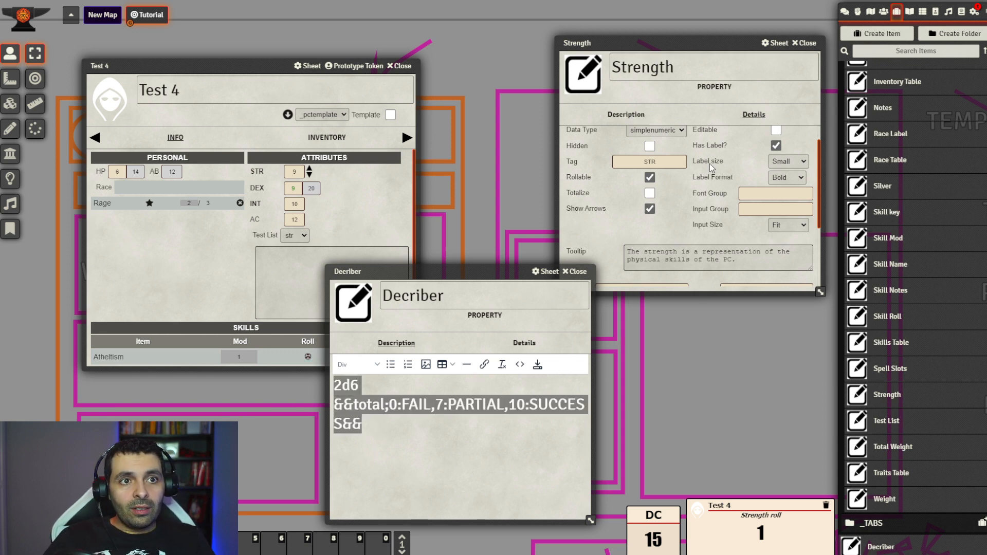
scroll(713, 169, down, 2)
click(697, 233)
key(ctrl+v)
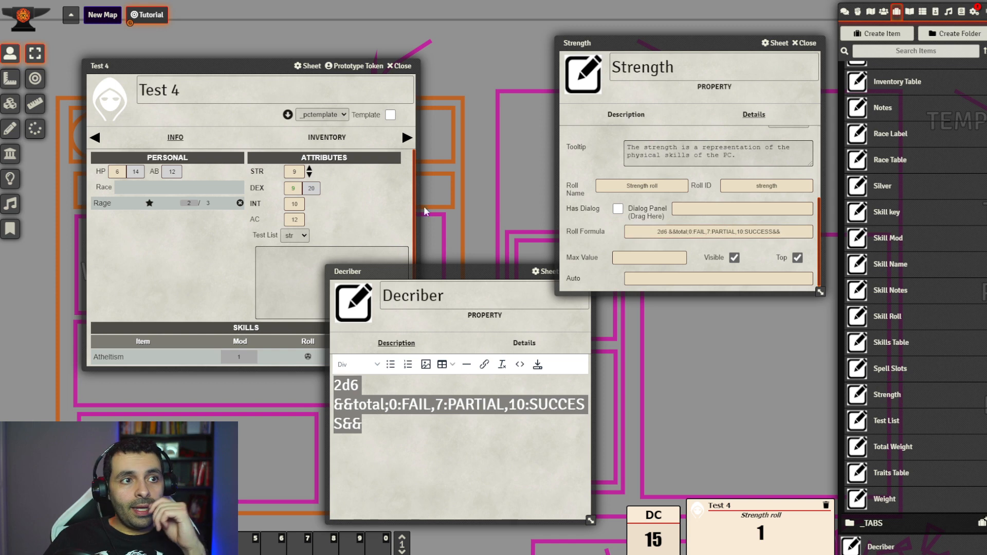
- Check the module list in Module Management, and make a test Strength roll from the Test 4 sheet
drag(212, 65, 195, 60)
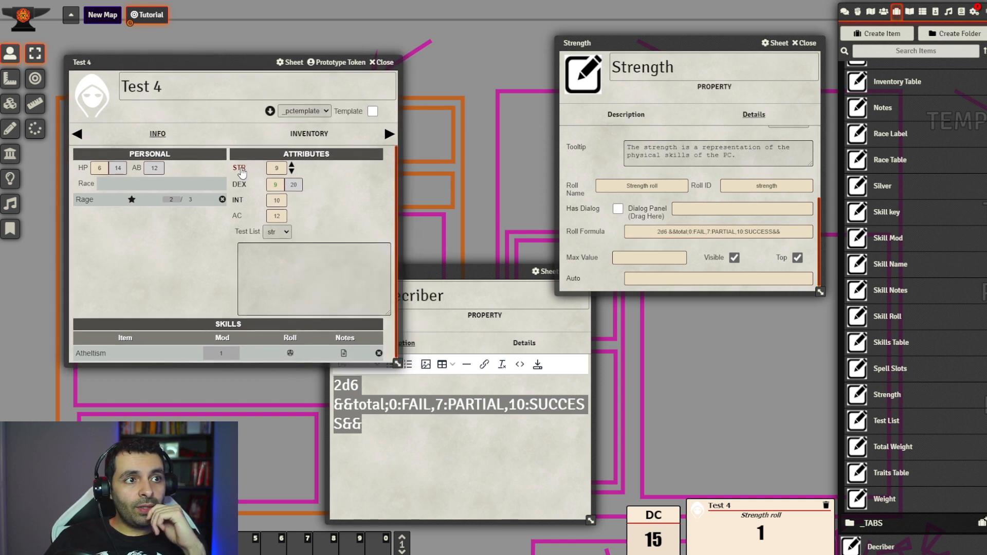
click(975, 12)
click(921, 171)
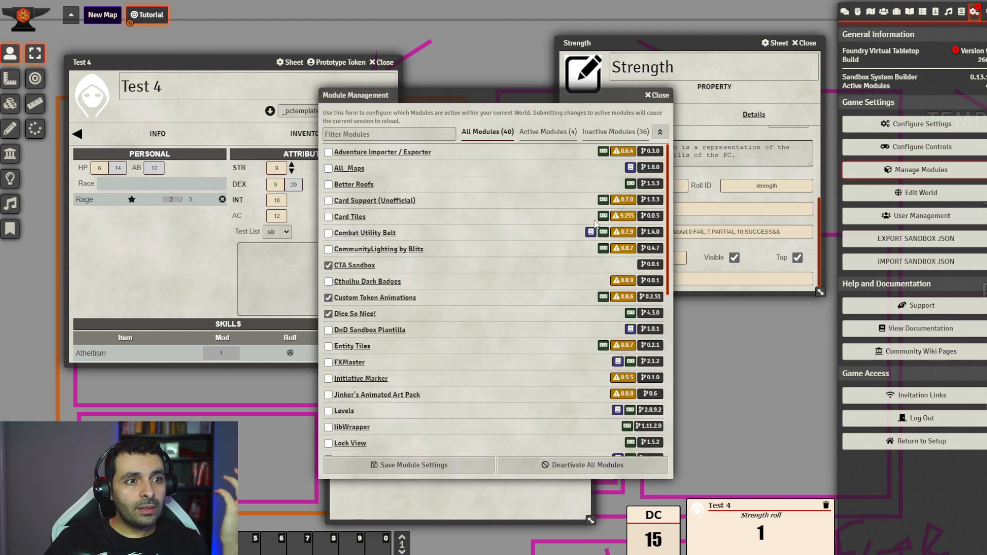
click(657, 98)
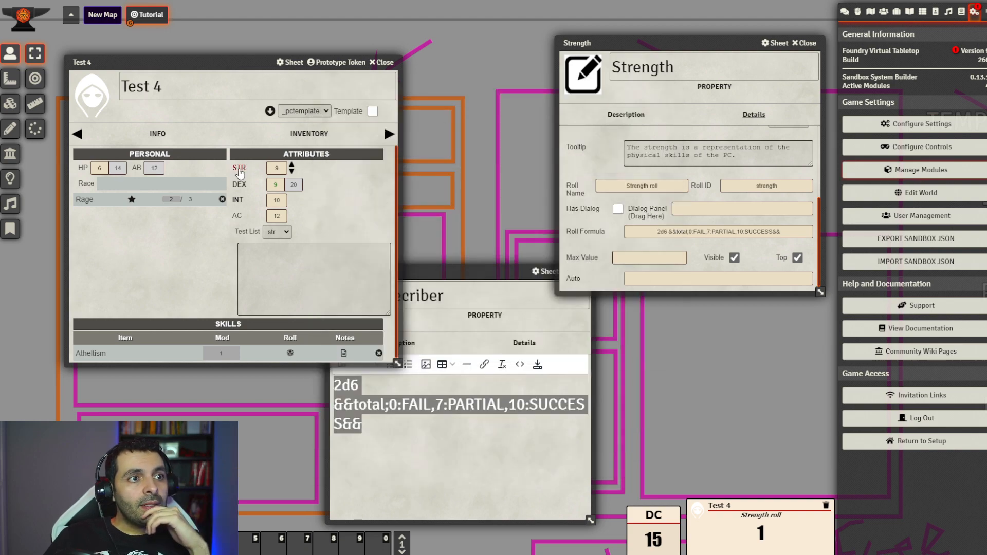
click(239, 172)
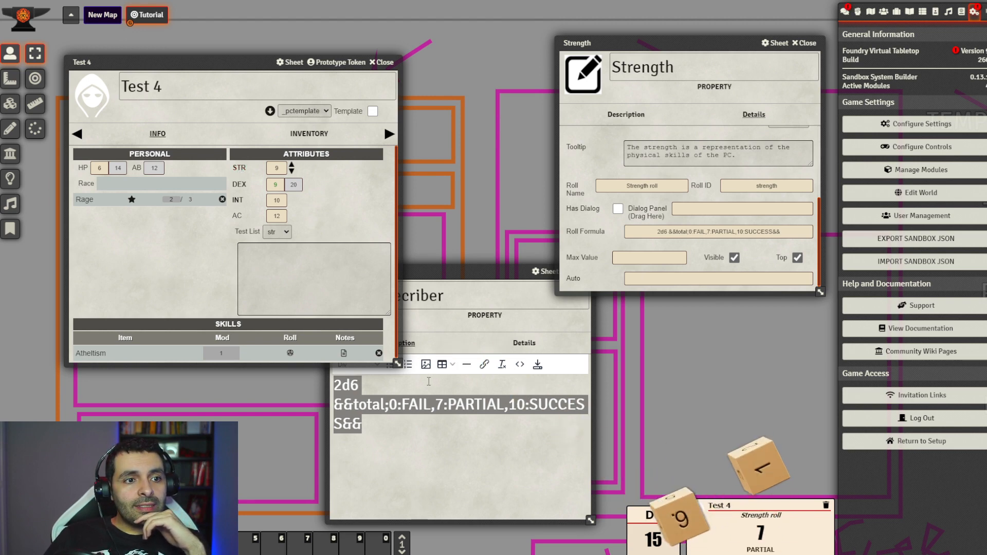
click(465, 406)
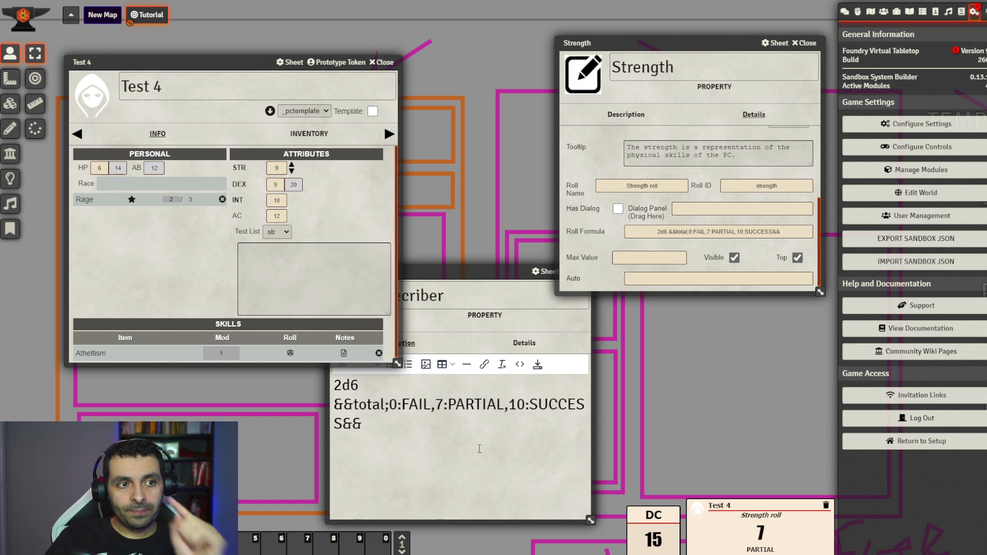
drag(459, 276, 469, 254)
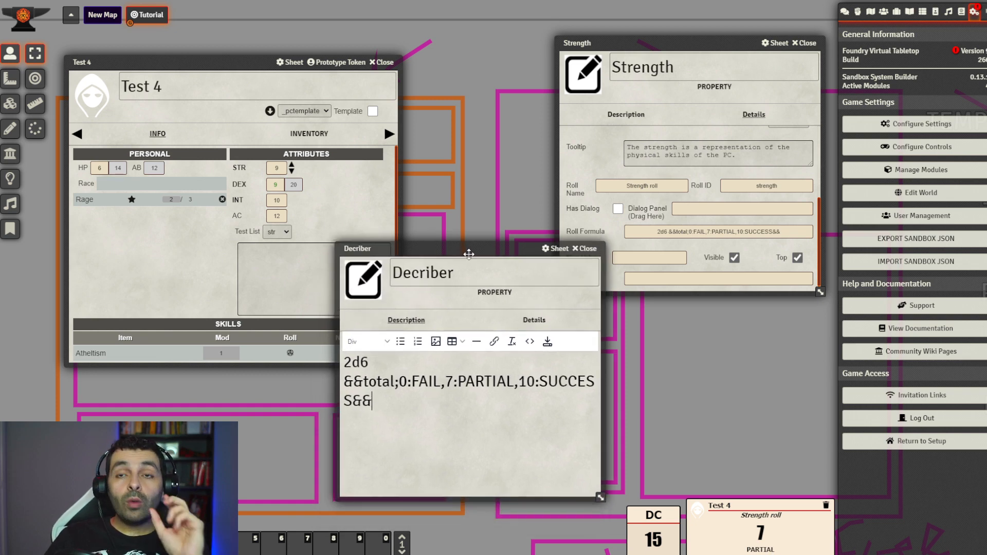
double_click(384, 382)
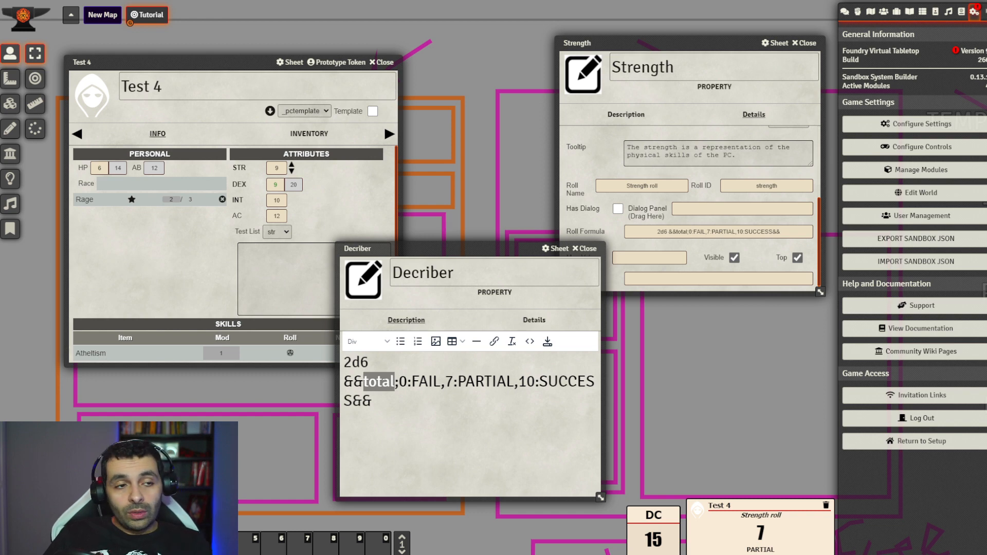
click(409, 394)
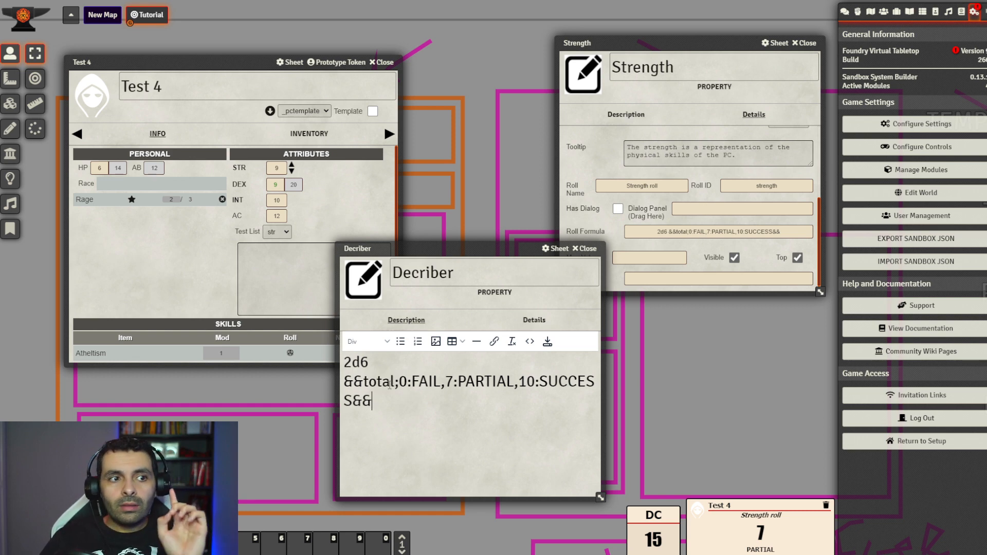
drag(373, 402, 344, 381)
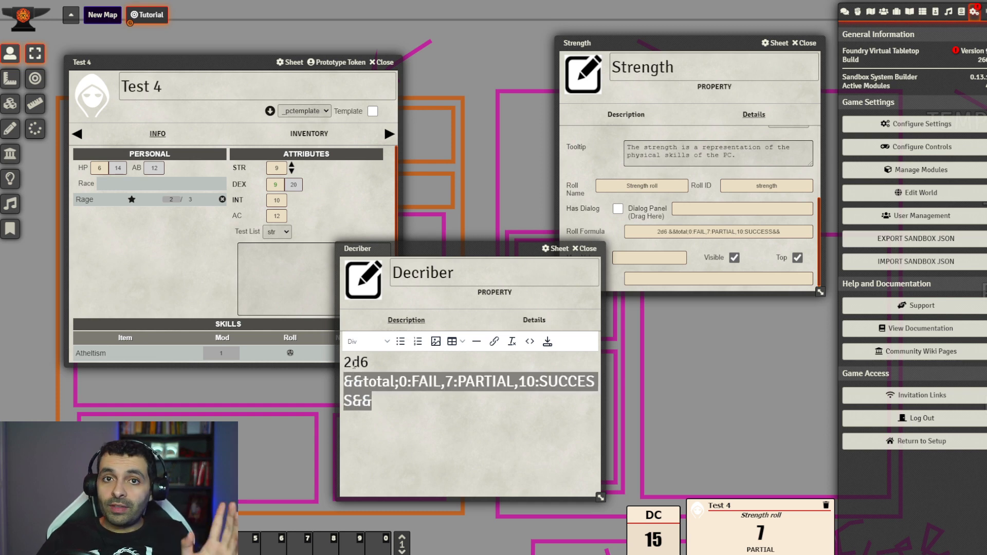
- Add a second condition block "&&@{str}&&" after the first one in the Decriber description
click(404, 399)
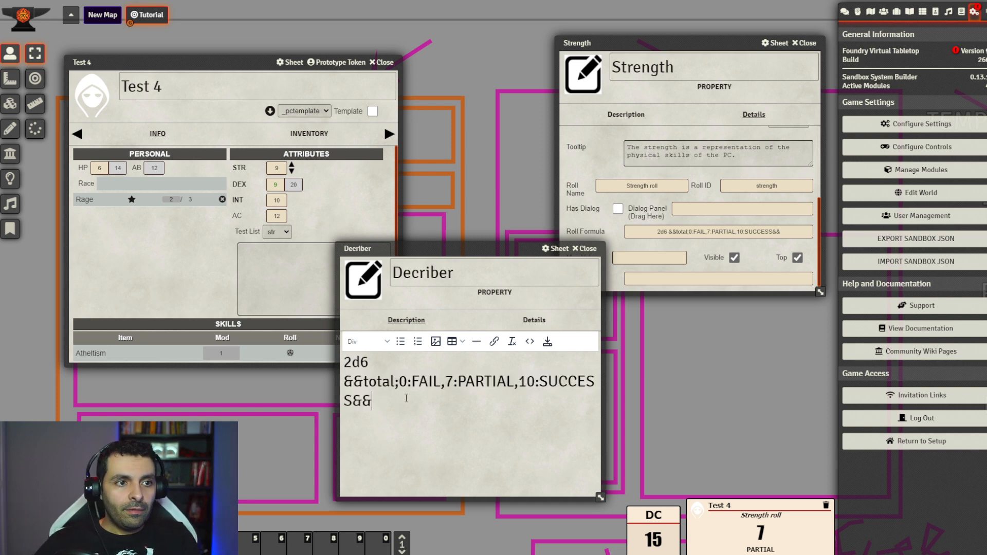
text(&&&&)
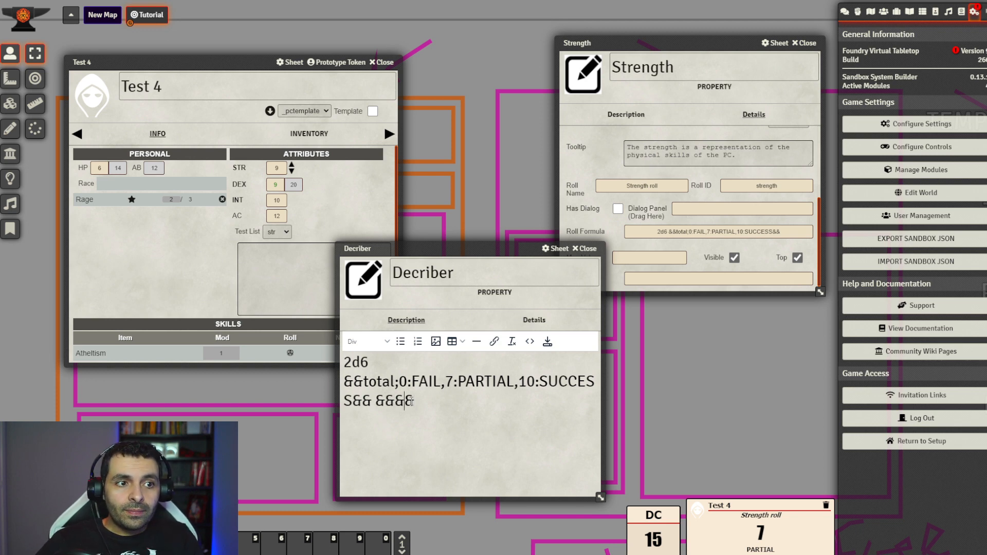
key(Left)
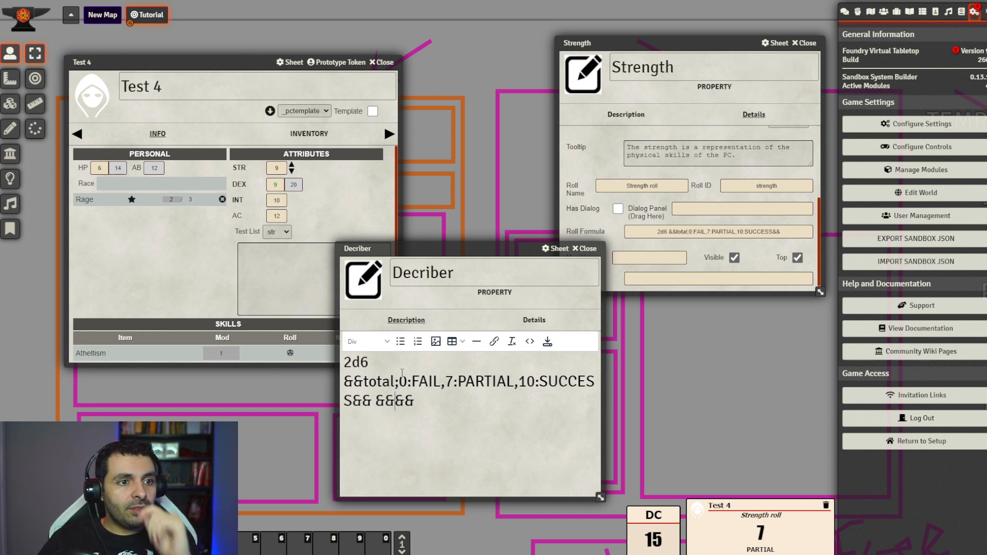
text(@{})
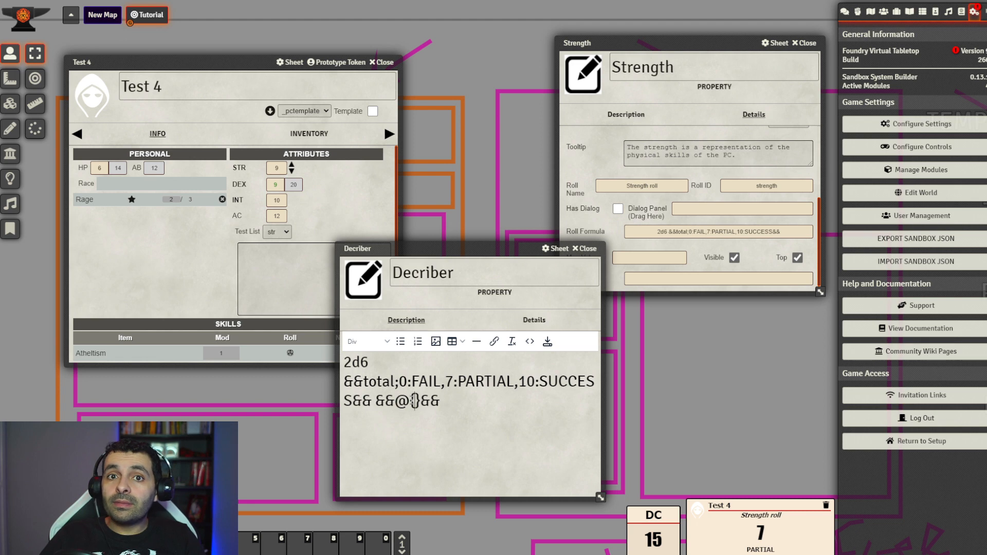
text(str)
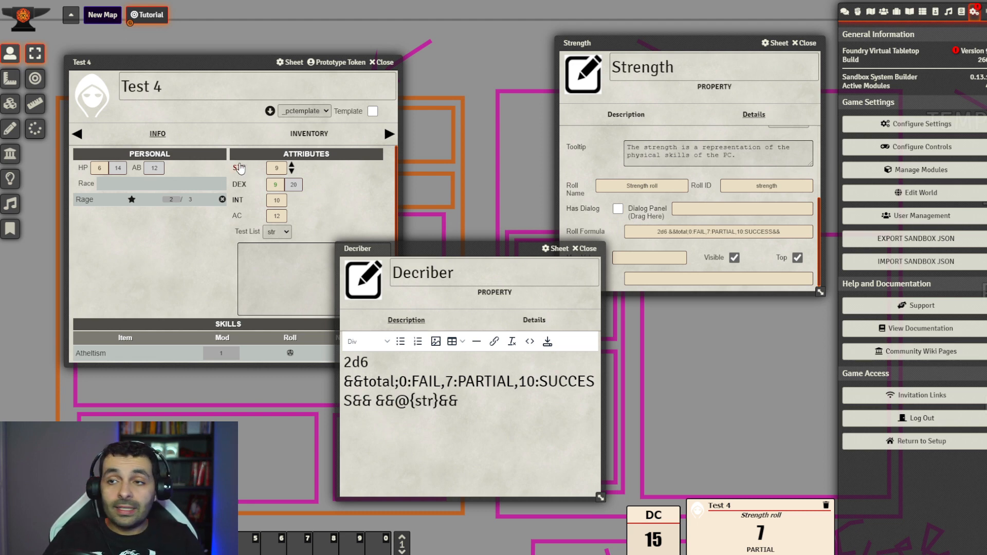
- Insert ";0:-STR LOW," after @{str} in the second condition block, before its closing &&
click(441, 398)
text(;)
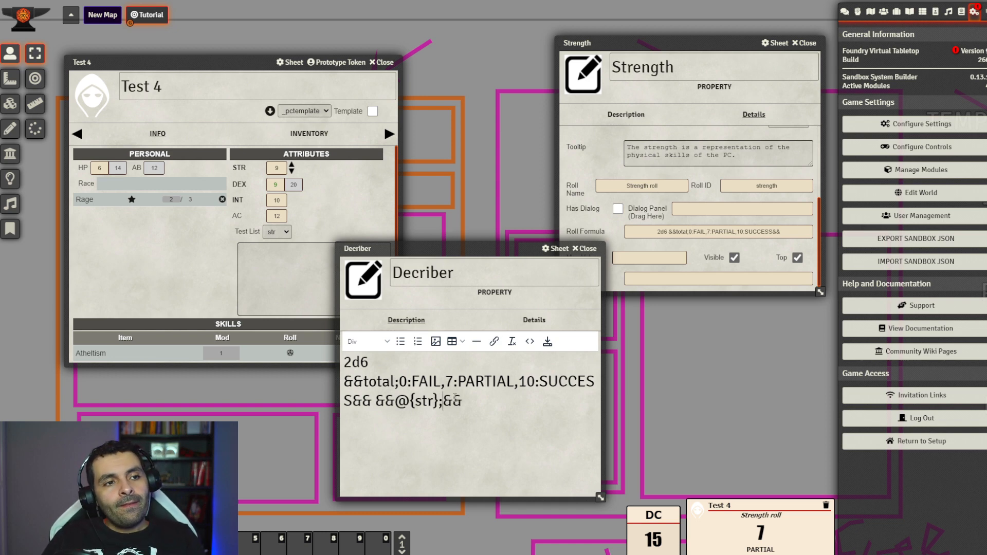
text(0:)
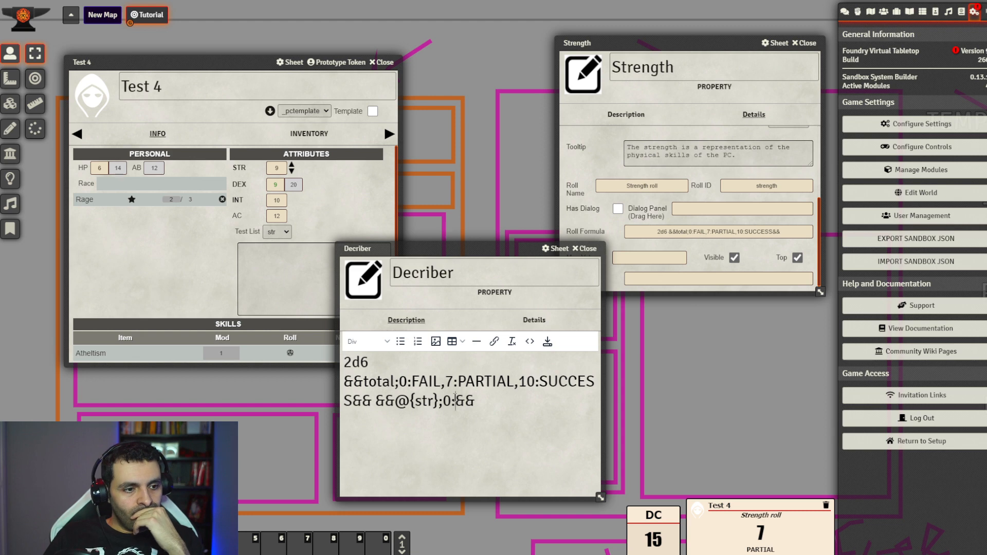
text(-)
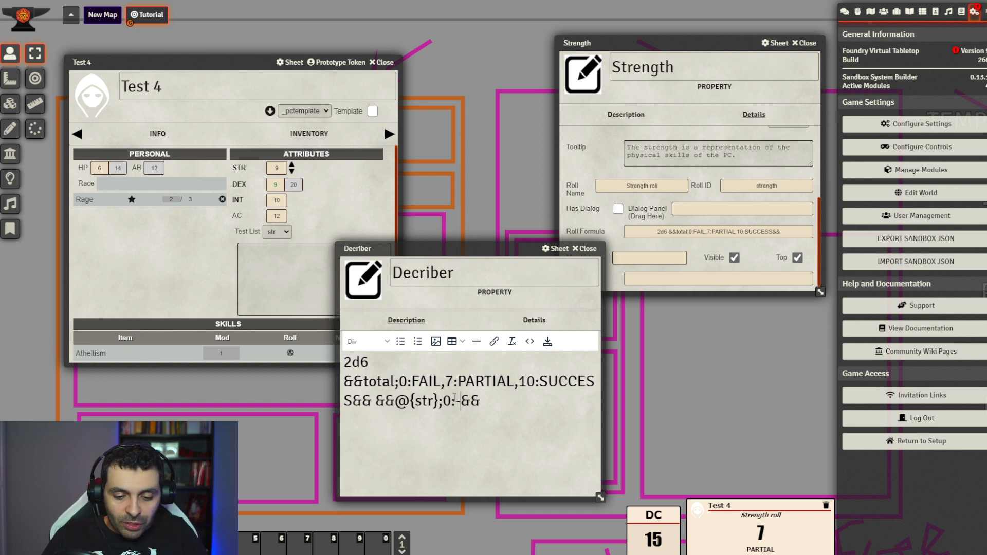
text(STR)
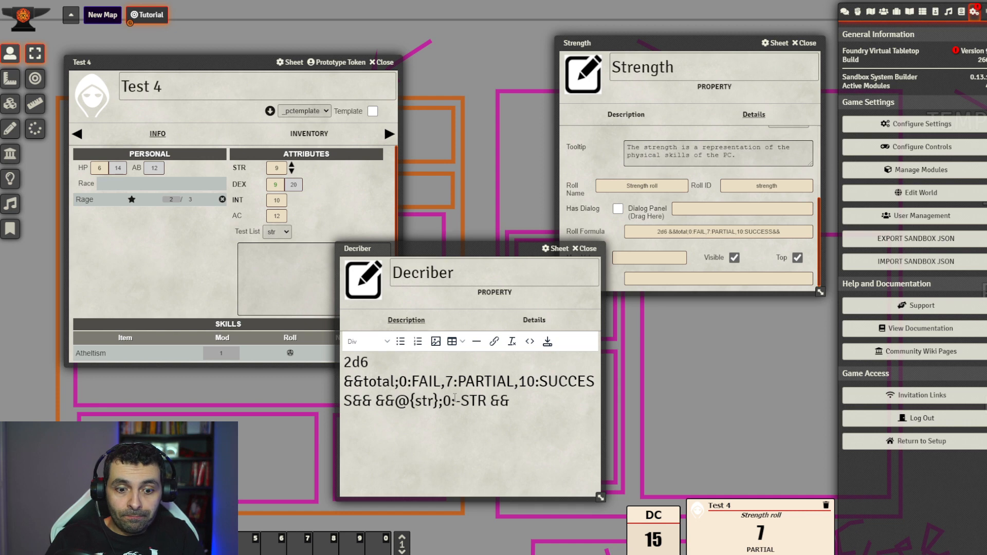
text( HIG)
key(BackSpace)
key(BackSpace)
key(BackSpace)
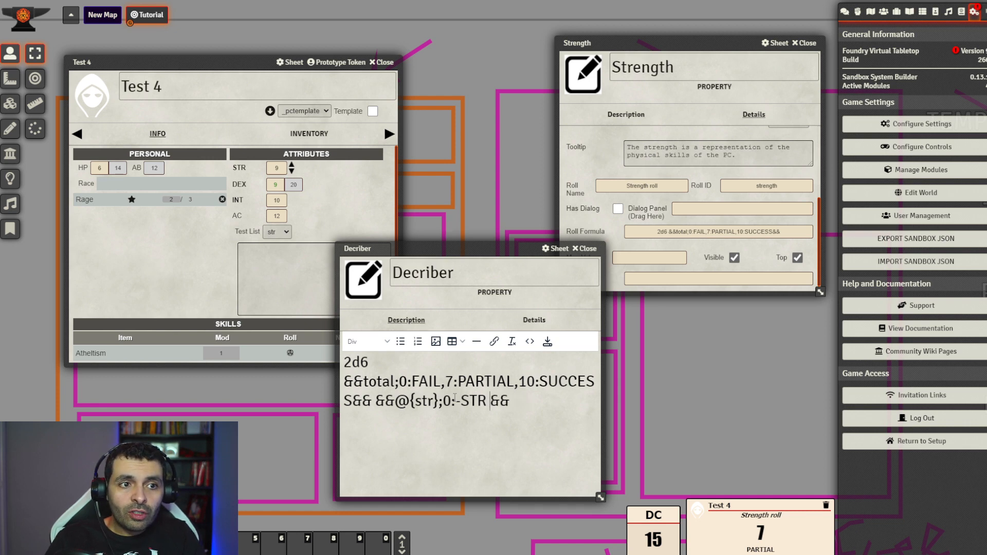
text(LOW,)
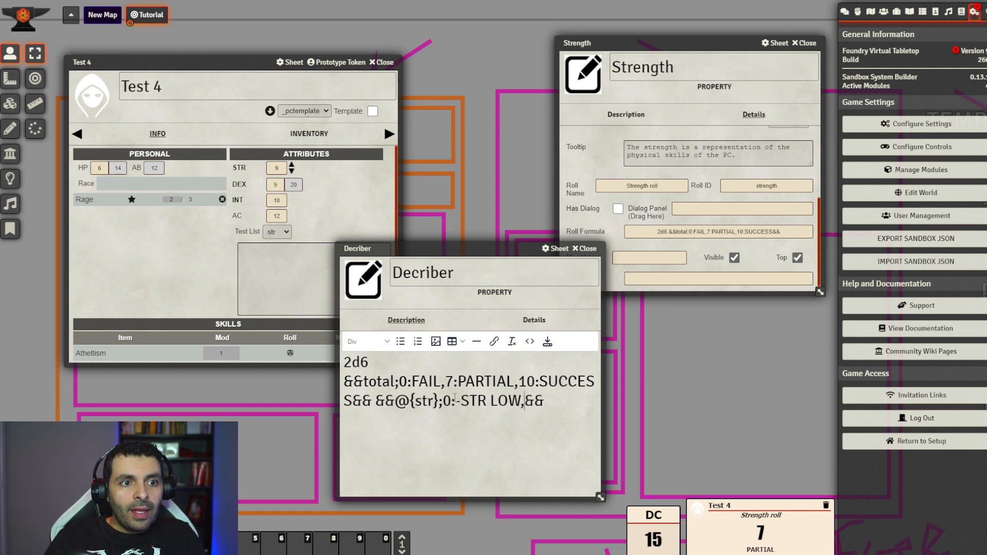
- Append the second range "10:-STR HIGH" to the @{str} condition before the closing &&
text(10)
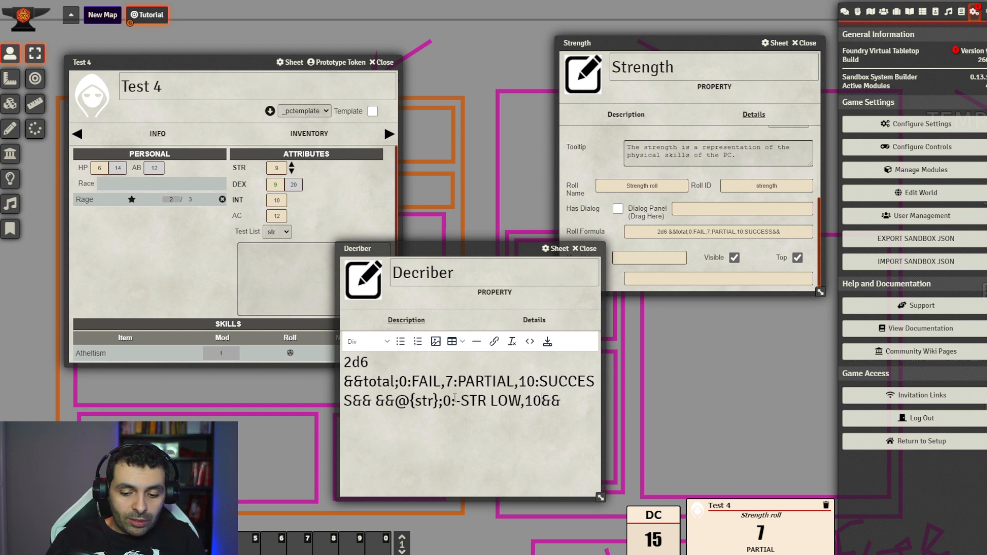
text(:)
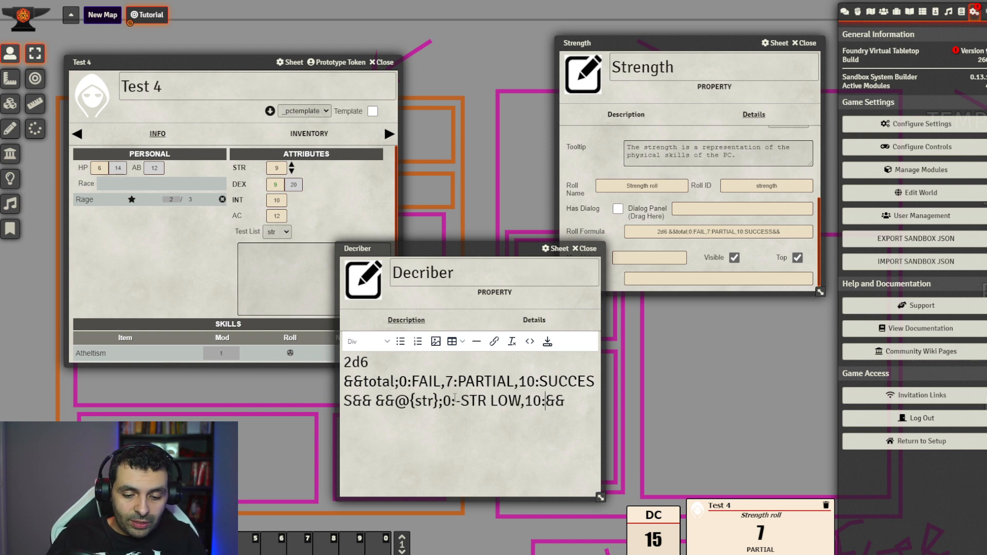
text(-HIGH)
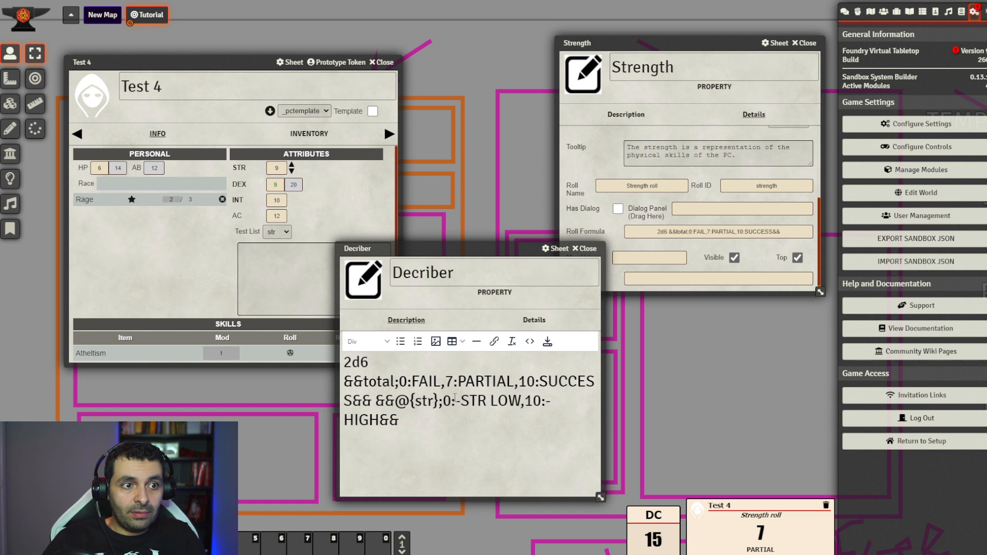
click(345, 423)
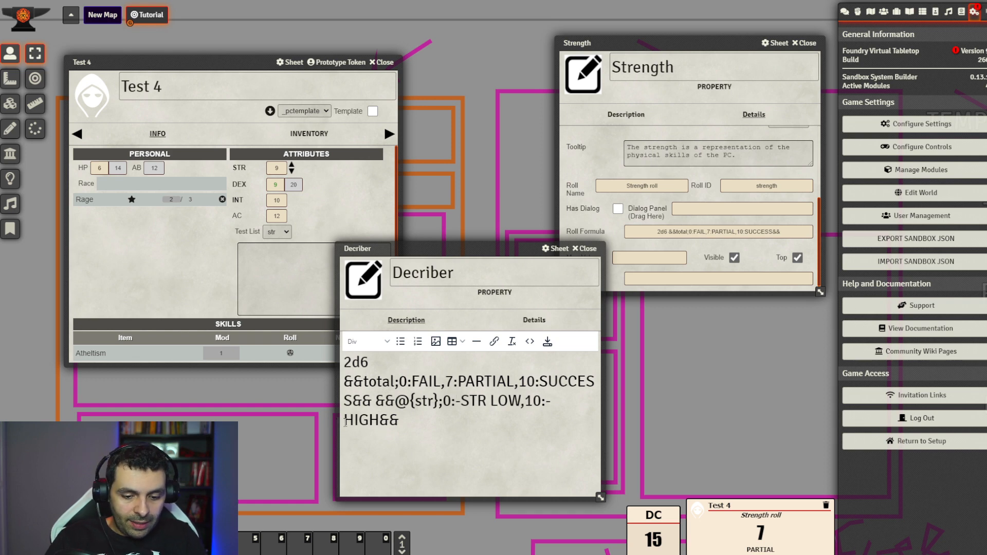
text(STR)
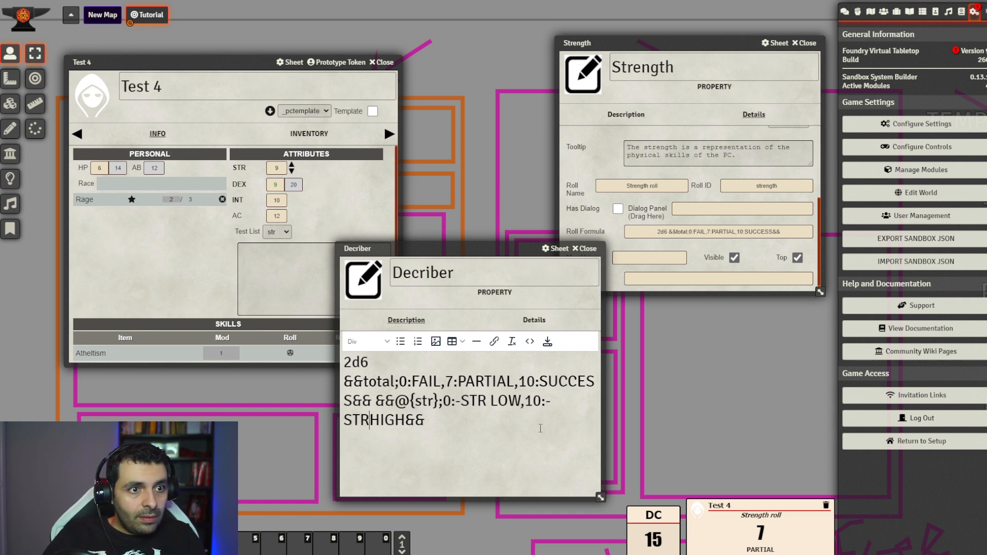
- Widen and reposition the Decriber window so the whole expression fits on one line, clear of the Strength settings
drag(600, 498, 834, 448)
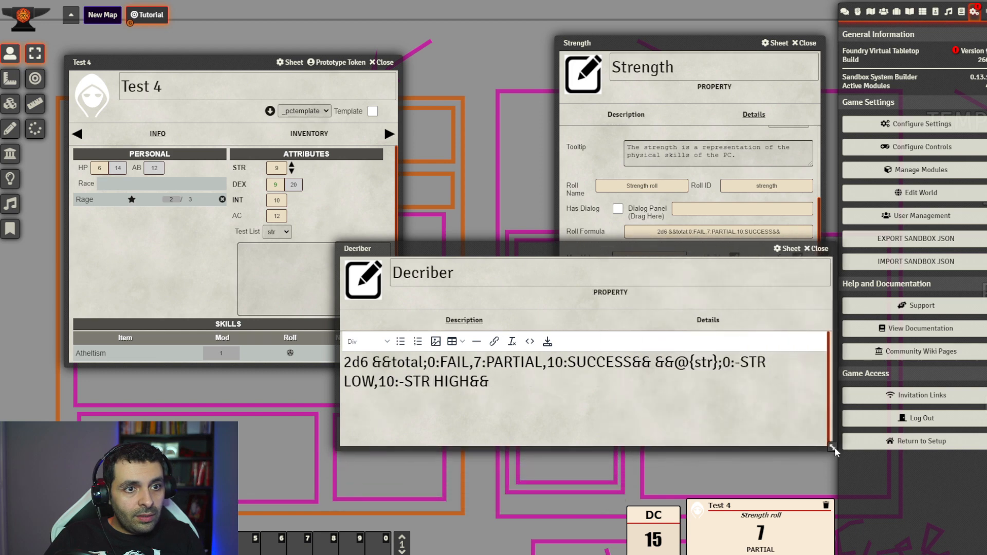
drag(591, 249, 383, 257)
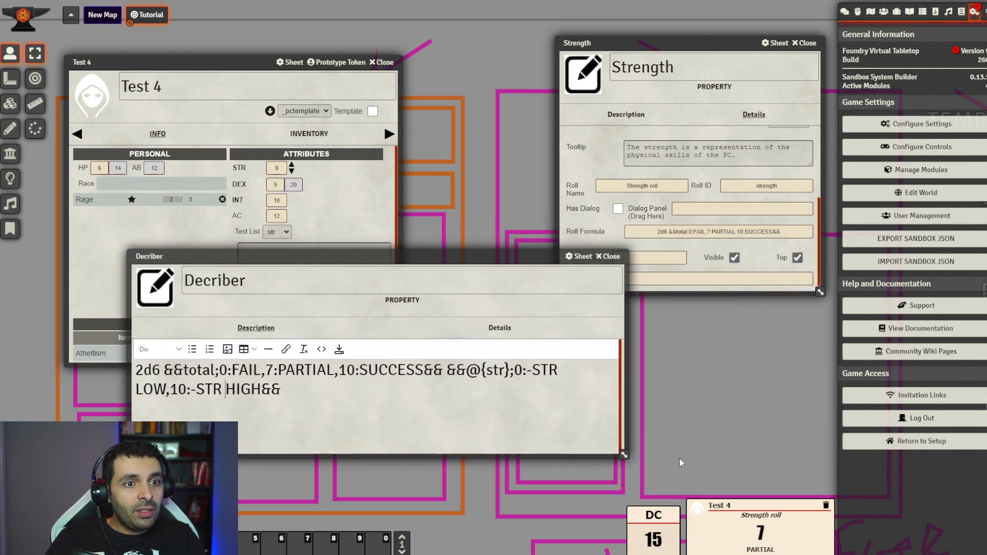
drag(623, 455, 778, 464)
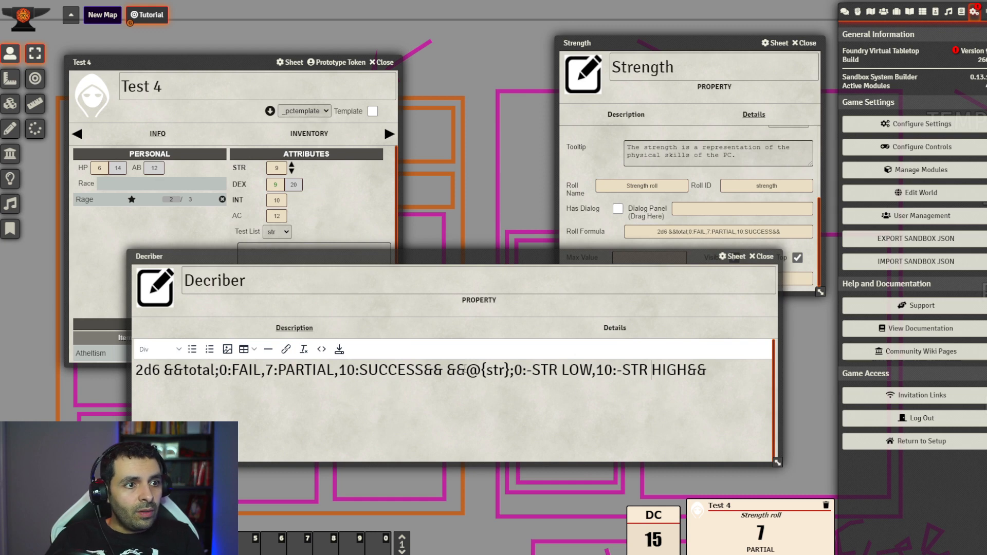
drag(649, 250, 664, 303)
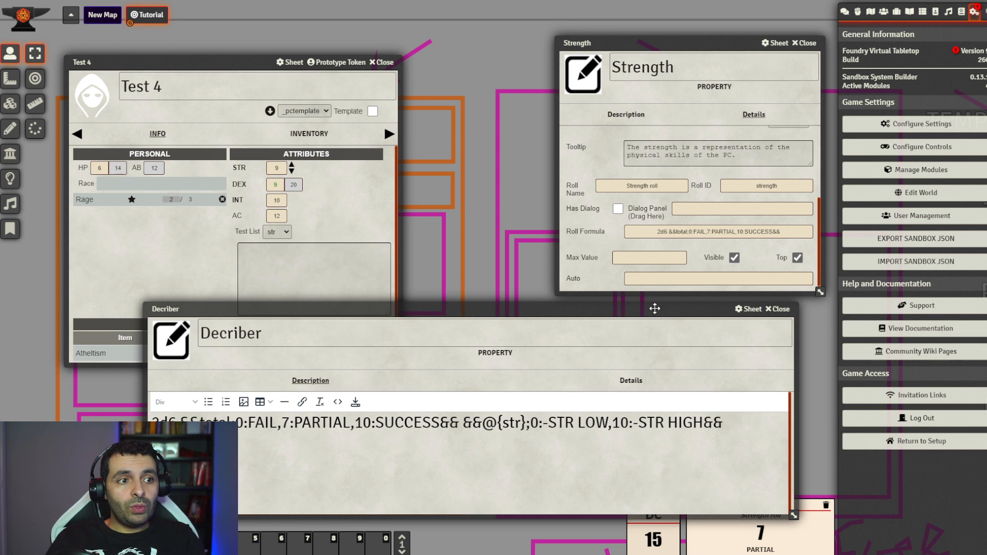
drag(646, 312, 639, 307)
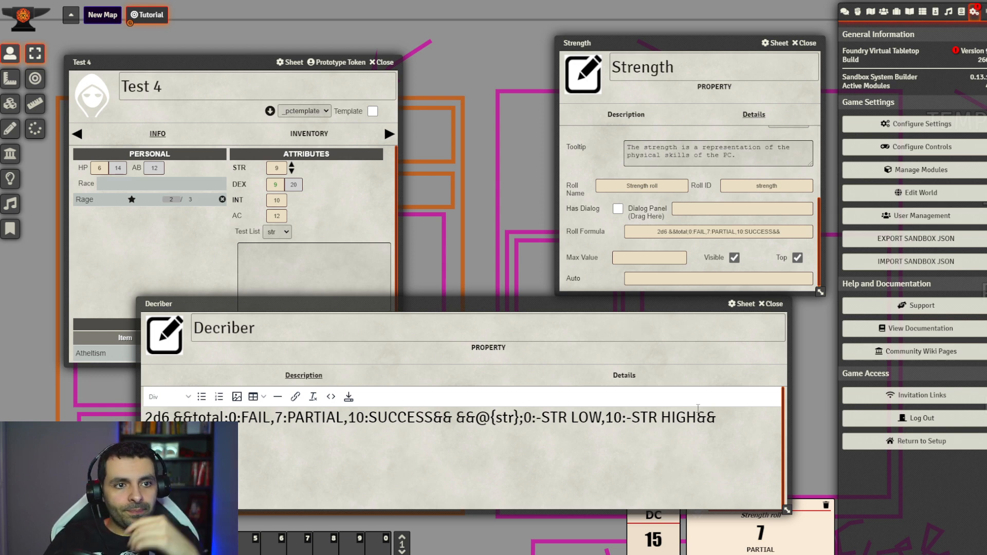
- Replace Strength's Roll Formula with a copy of the full Decriber expression "2d6 &&total;0:FAIL,7:PARTIAL,10:SUCCESS&& &&@{str};0:-STR LOW,10:-STR HIGH&&"
click(723, 420)
key(ctrl+a)
key(ctrl+c)
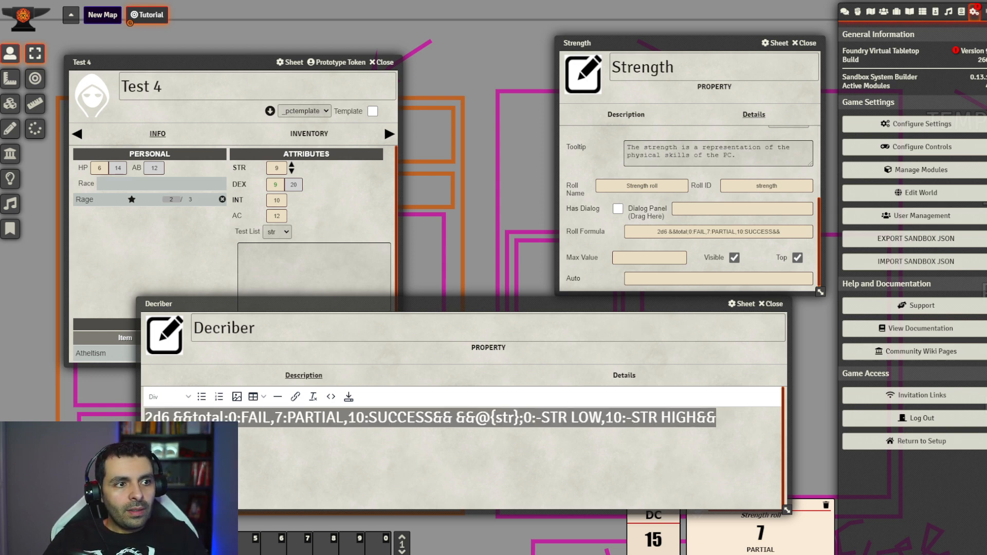
click(773, 230)
key(ctrl+a)
key(ctrl+v)
click(609, 240)
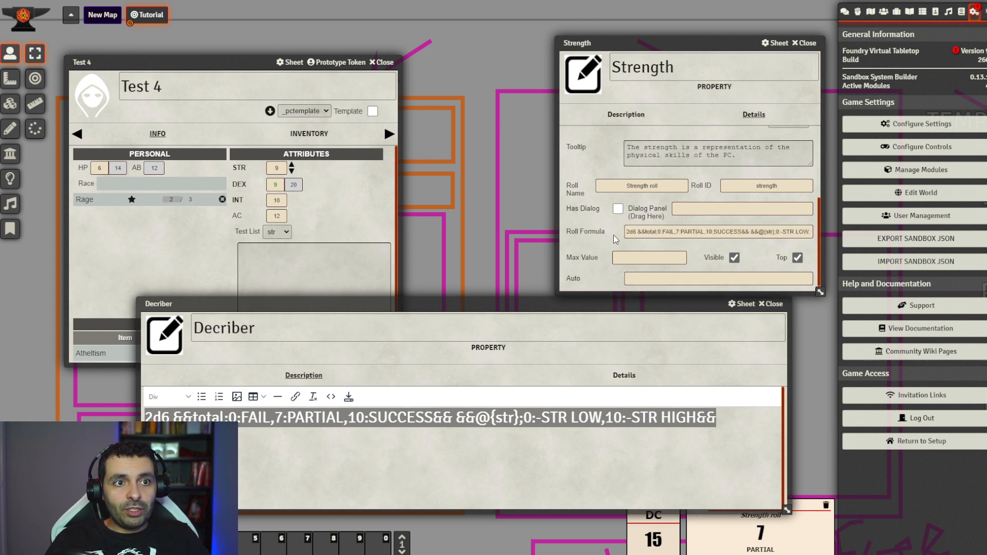
- Test the two-condition formula with a Strength roll from the Test 4 sheet, and compare the result with the Decriber expression
click(241, 170)
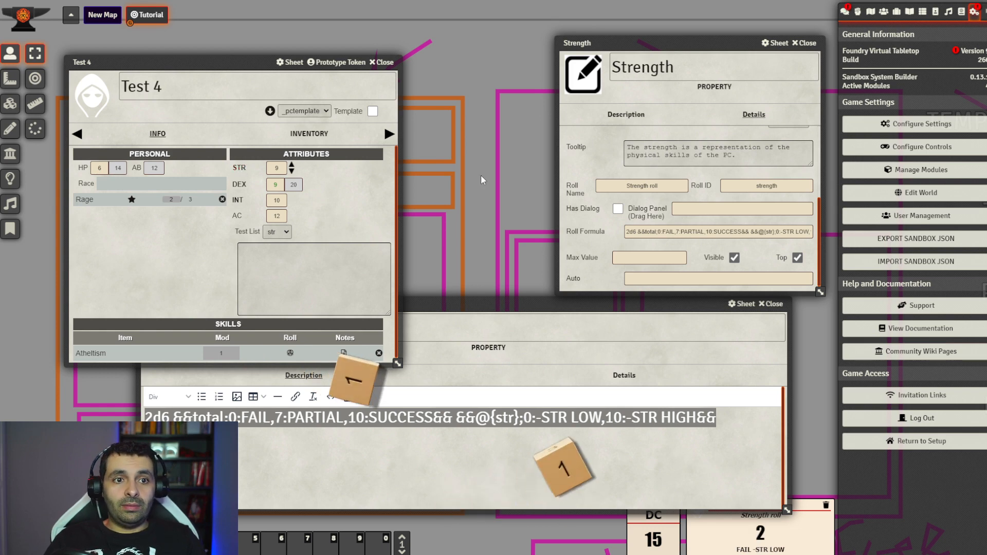
drag(535, 295, 522, 270)
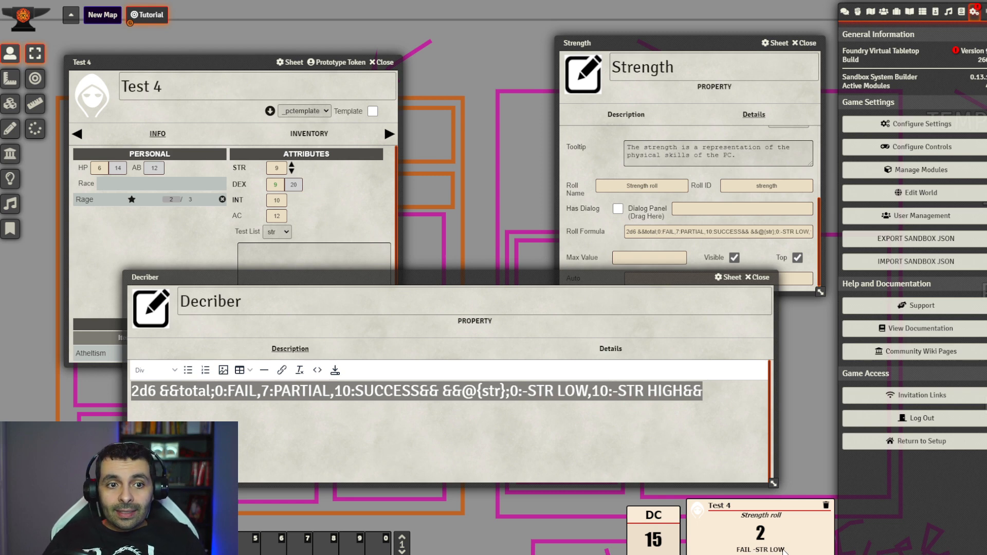
click(257, 176)
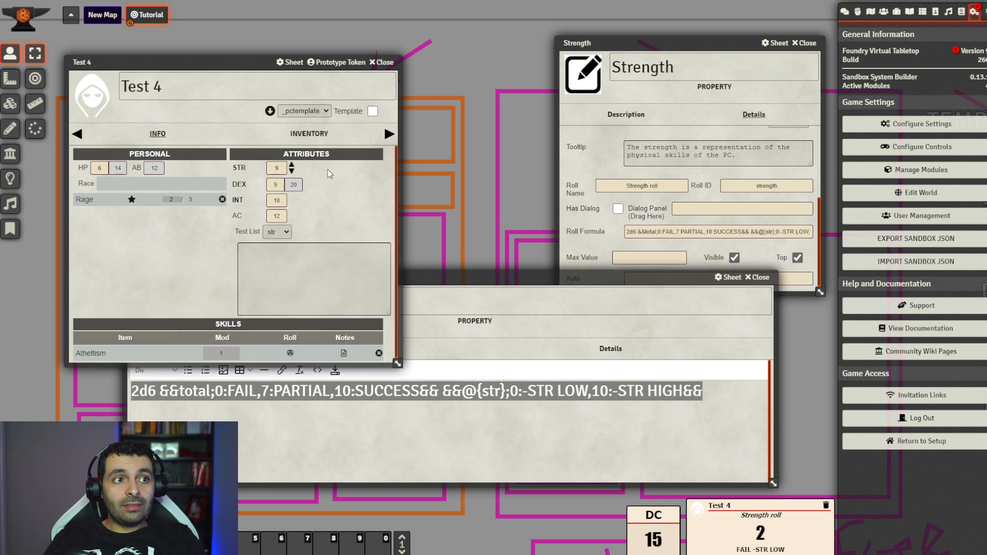
- Raise STR to 13 on the Test 4 sheet and make a Strength roll to test the high-strength condition
click(291, 166)
click(292, 166)
click(292, 166)
click(291, 166)
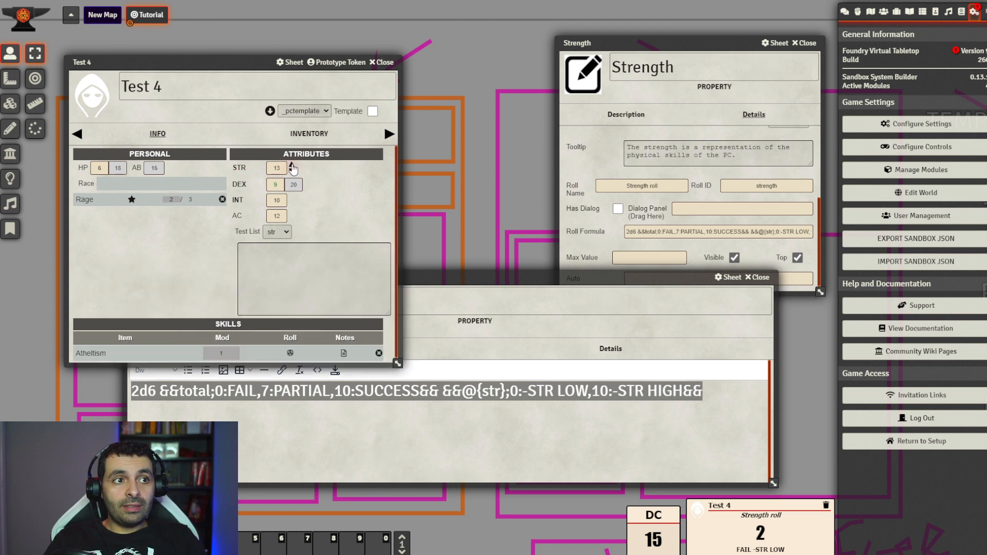
click(244, 169)
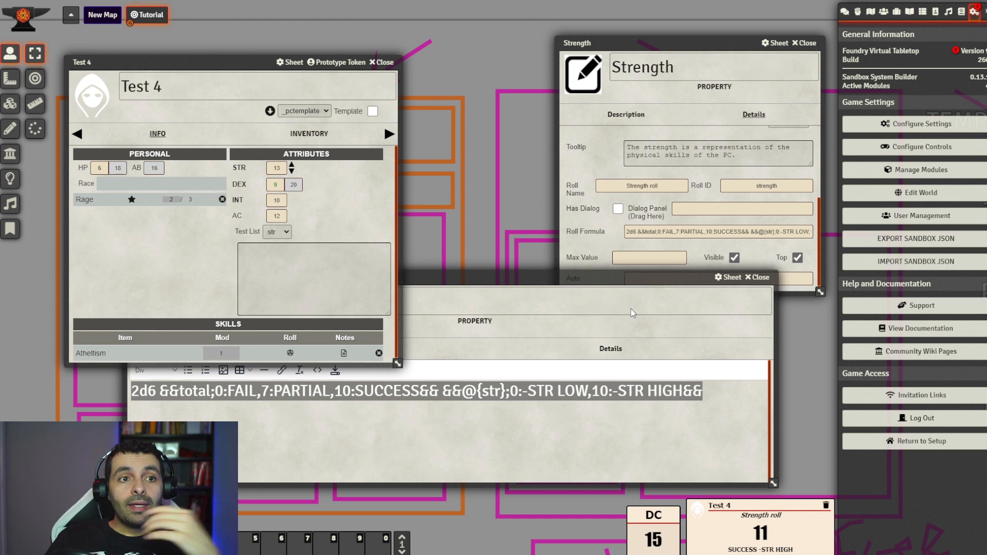
- Bring the Decriber window forward and replace its whole expression with the variable definition "$<1;>"
drag(606, 282, 537, 275)
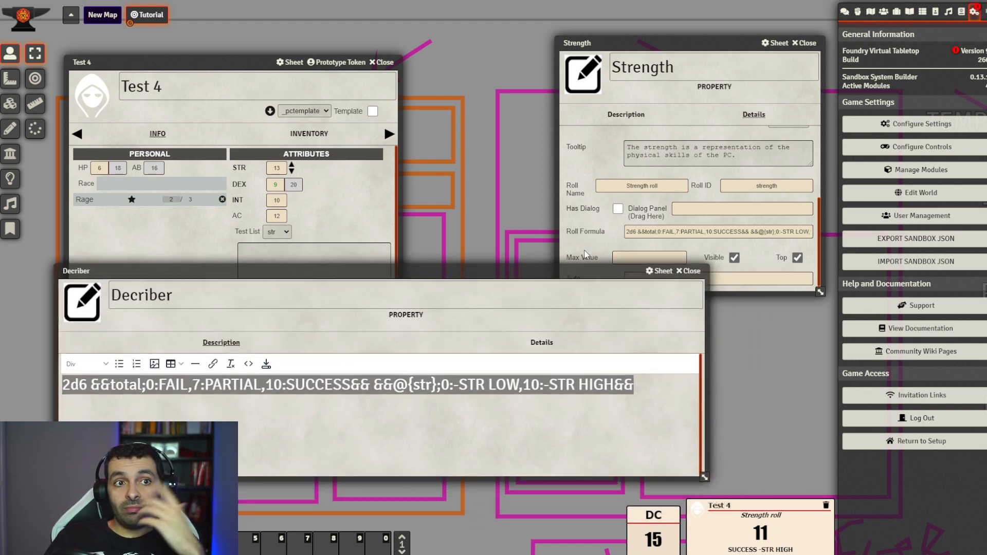
drag(607, 273, 619, 274)
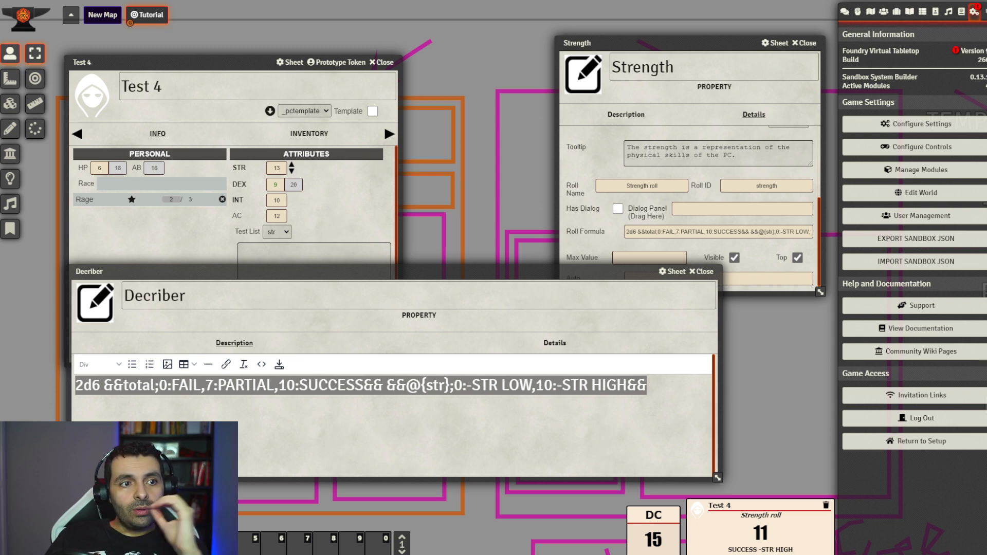
click(666, 381)
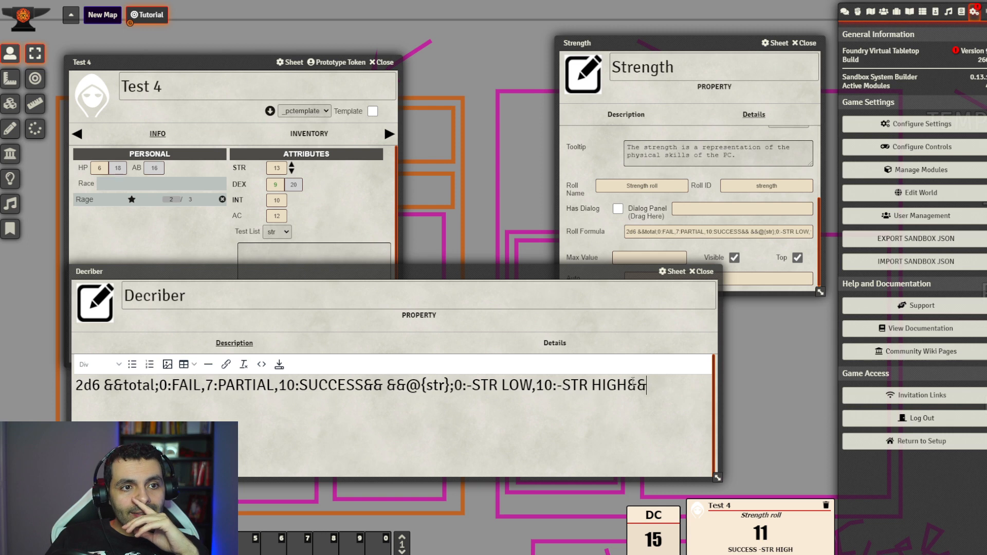
drag(663, 383, 76, 371)
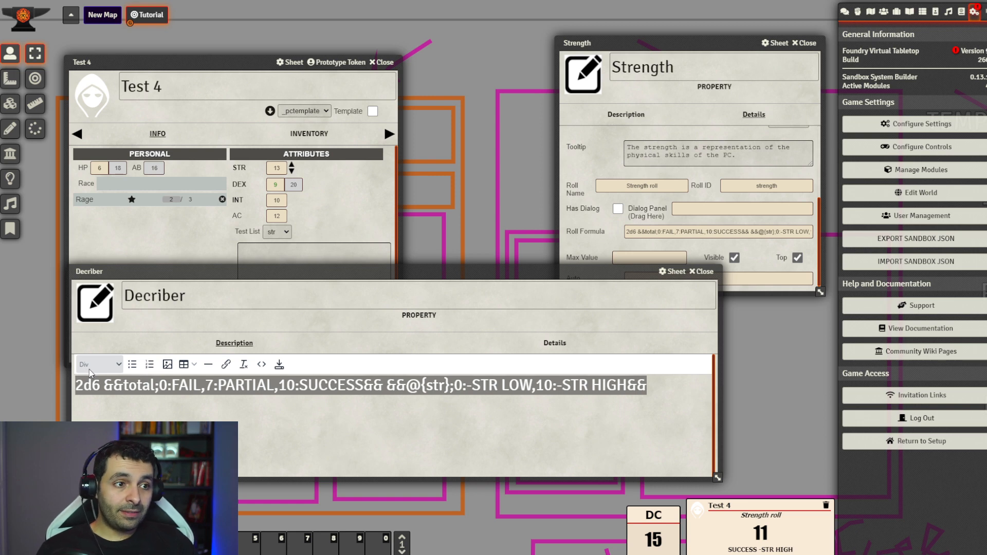
drag(657, 411, 75, 389)
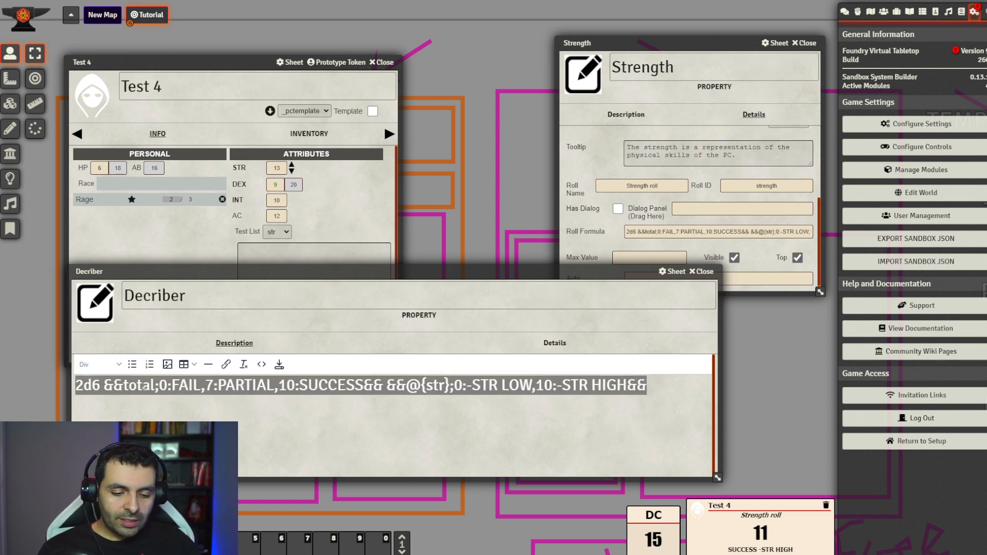
text($)
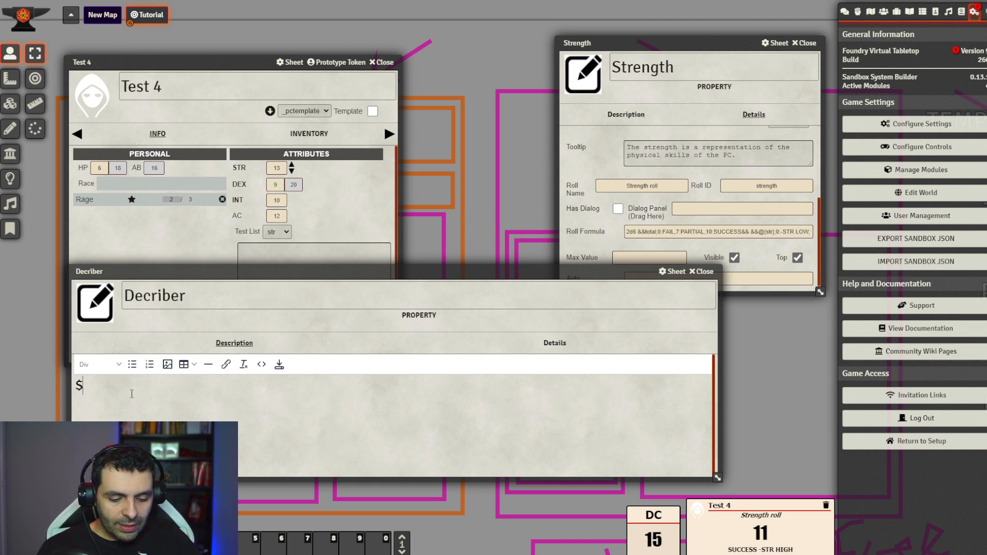
text(<>)
click(91, 385)
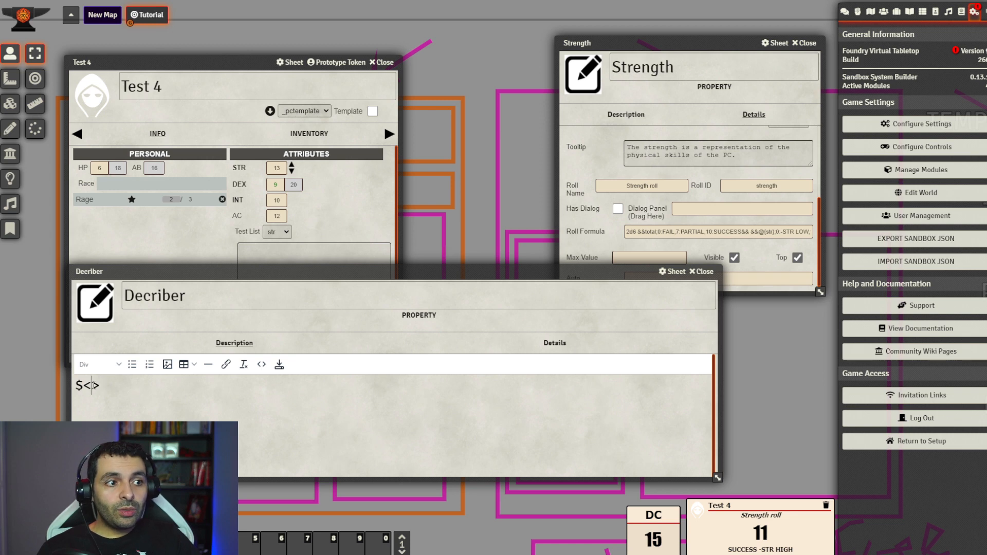
text(;)
key(Left)
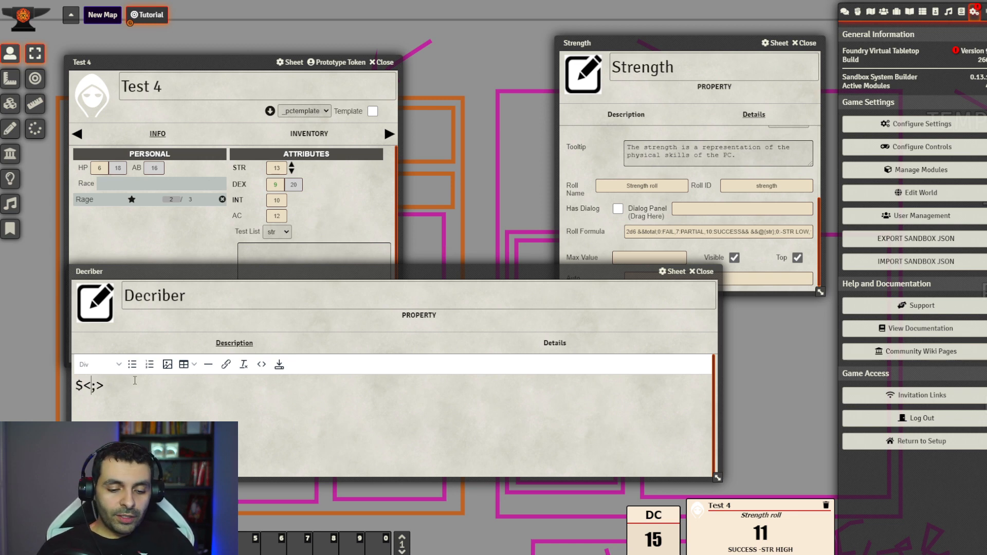
text(1)
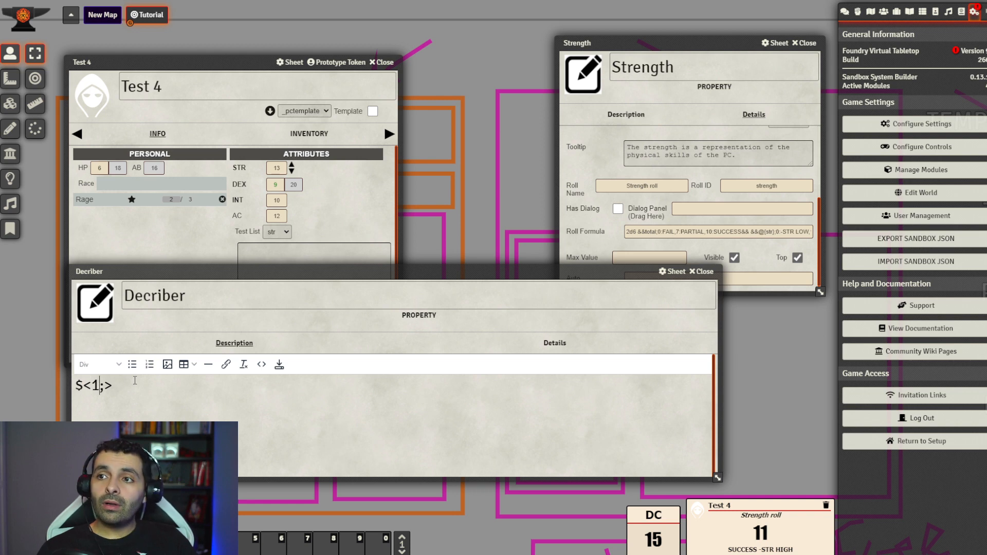
- Complete variable 1's definition with the value "@{str}-5" and add the reference "$1" after it
key(Left)
key(Left)
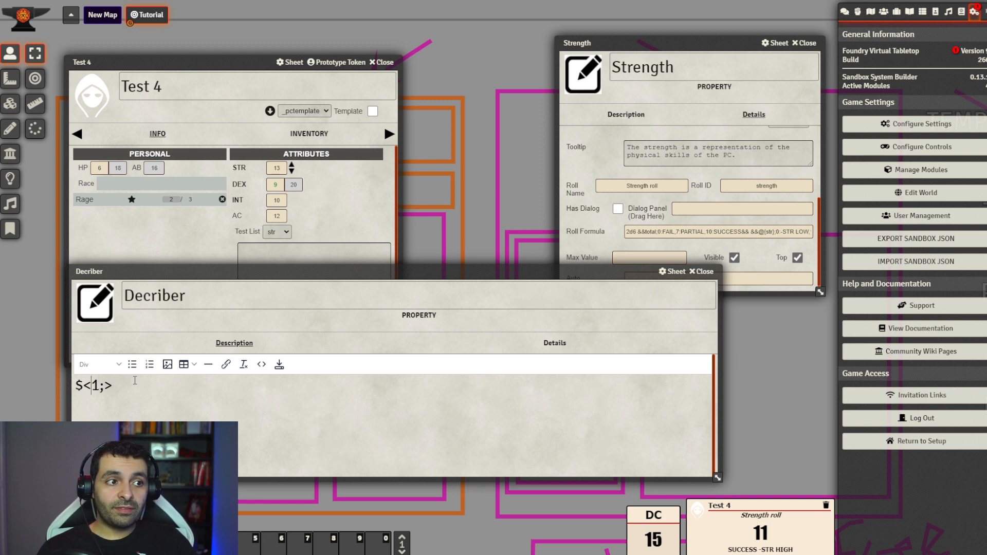
key(Right)
key(Right)
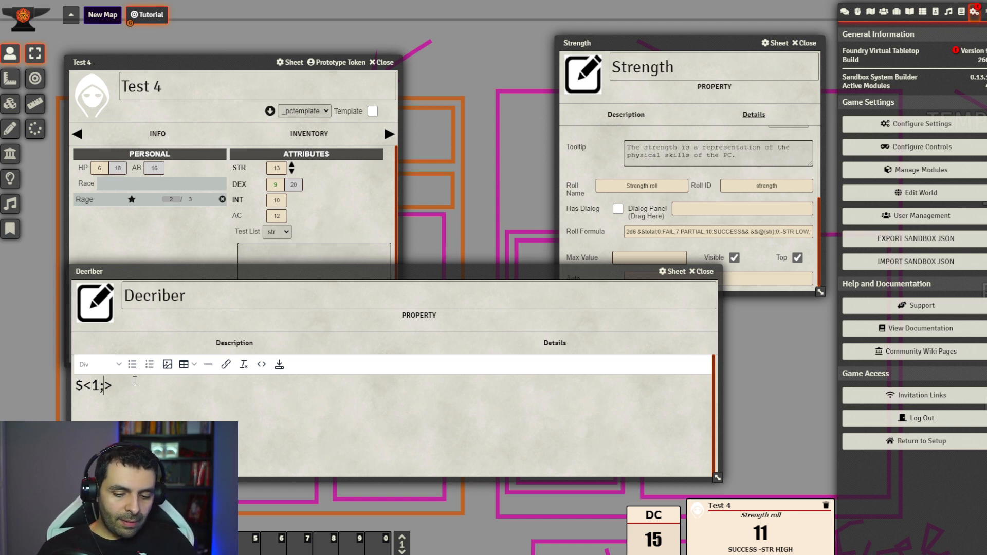
text(@{})
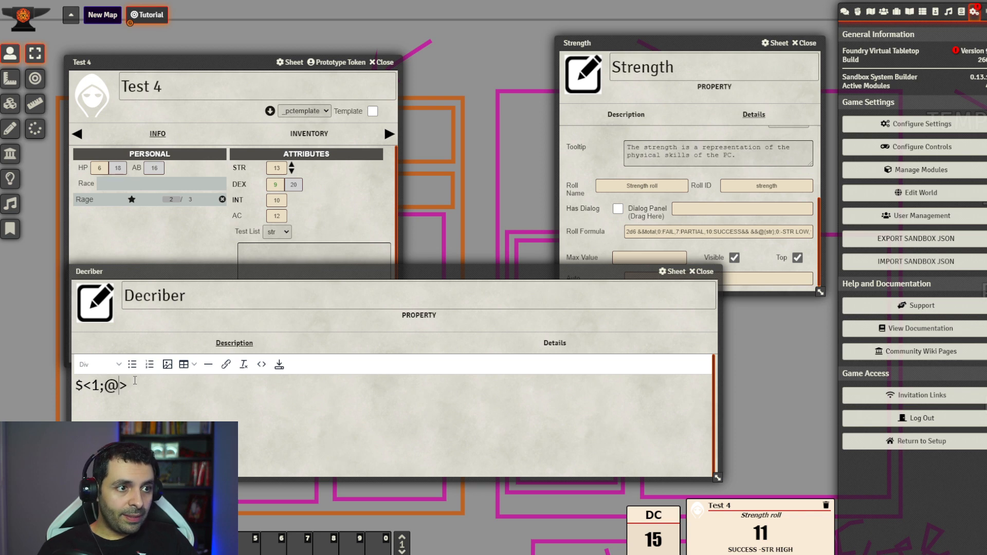
key(Left)
text(str)
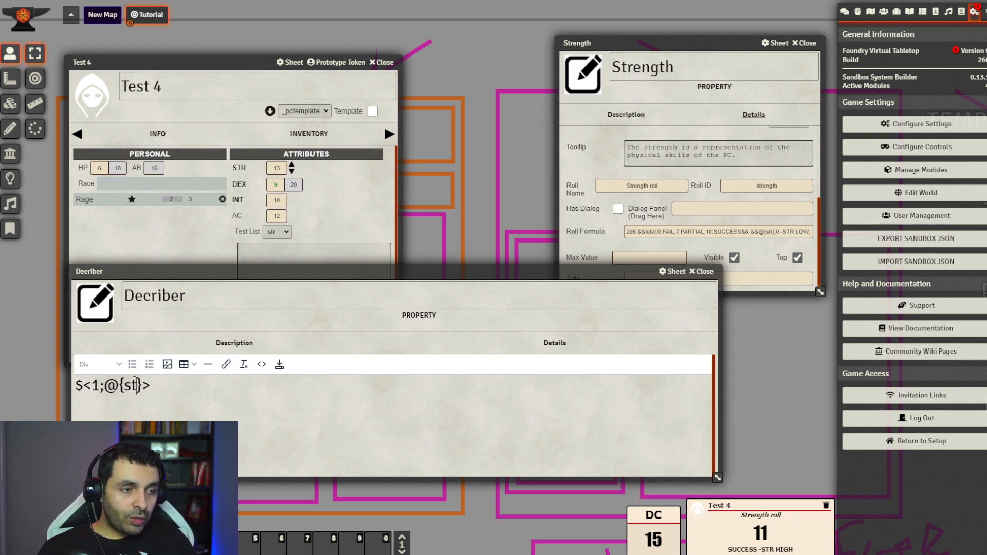
key(Right)
text(-5)
key(Right)
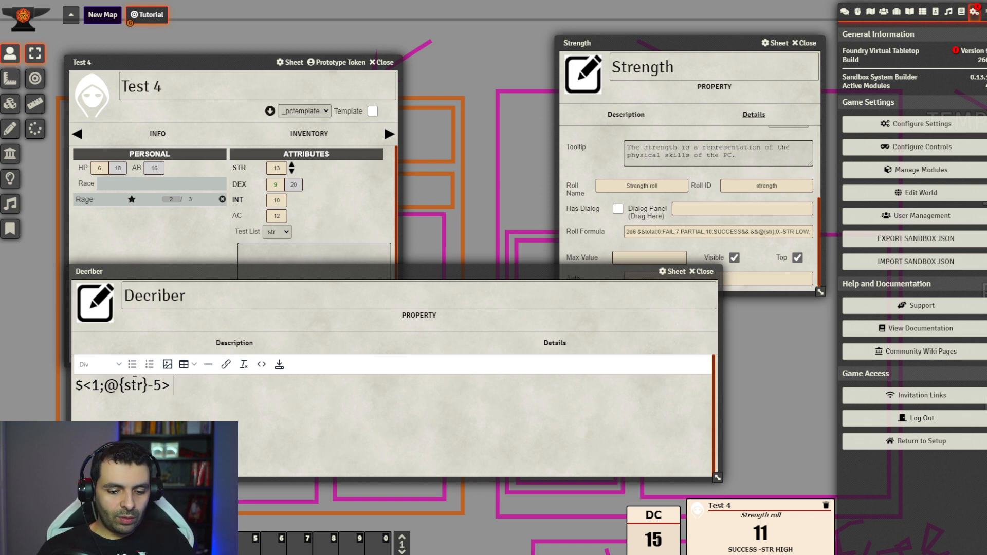
text($1)
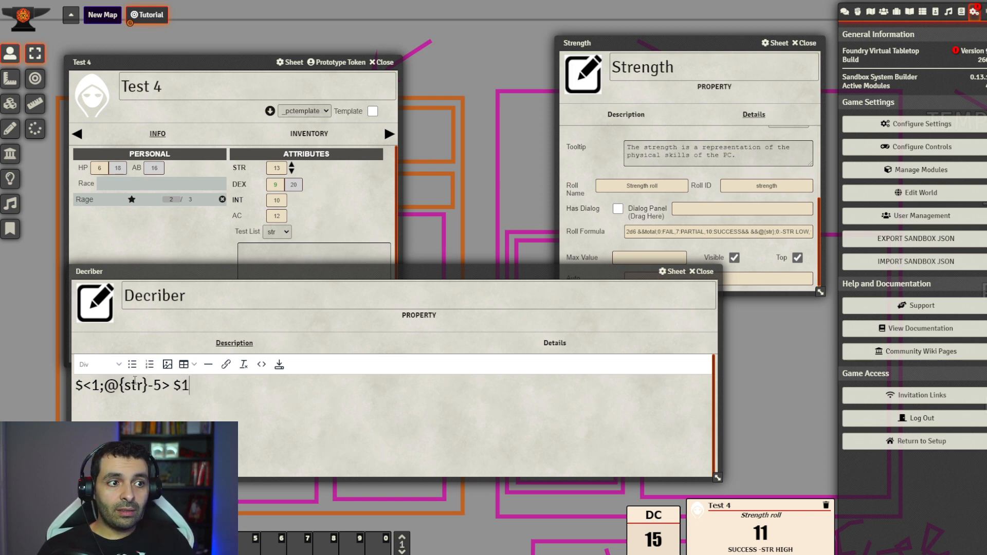
key(shift+Left)
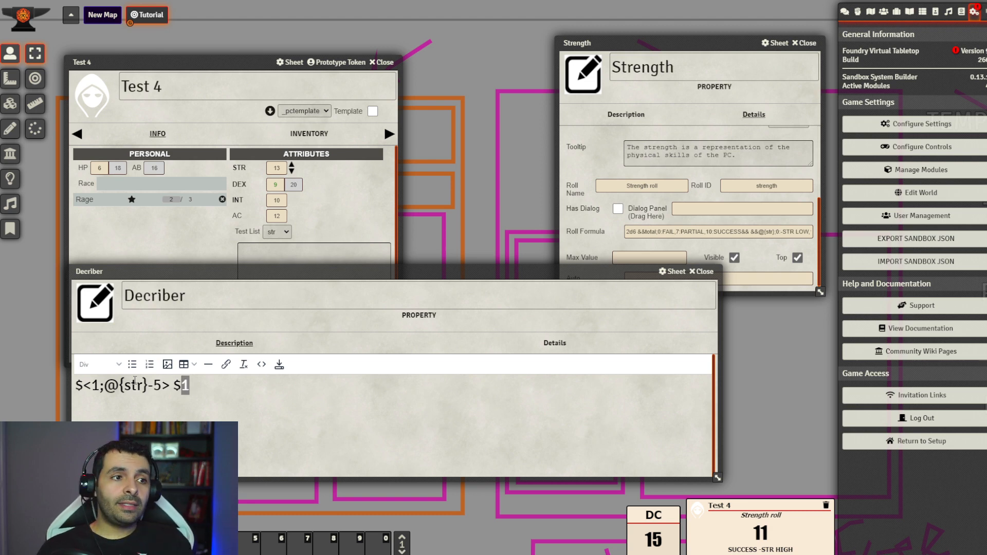
key(Left)
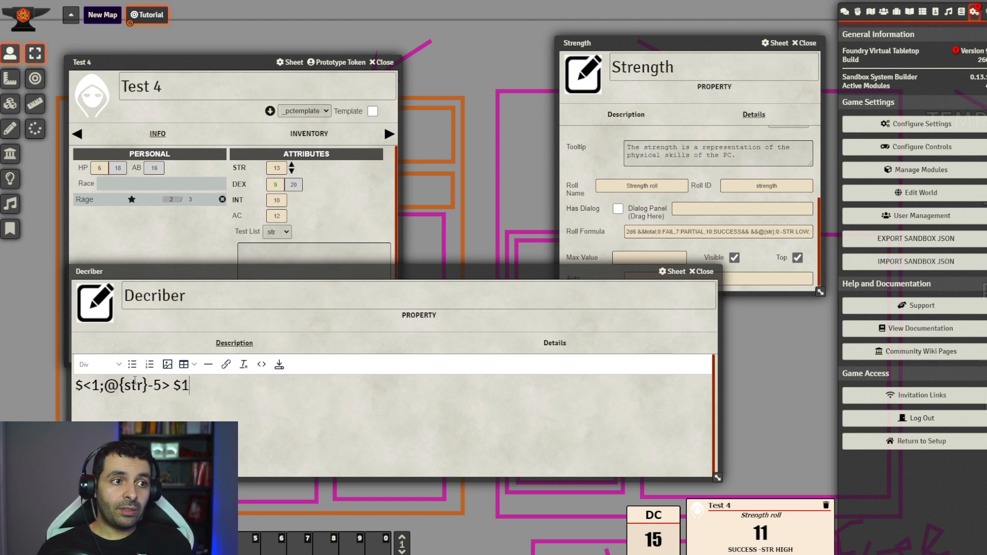
- Change the variable number to 2 in both the definition and the reference of the Decriber expression
key(Left)
key(Left)
key(Left)
key(Left)
key(Left)
key(Left)
key(Left)
key(Left)
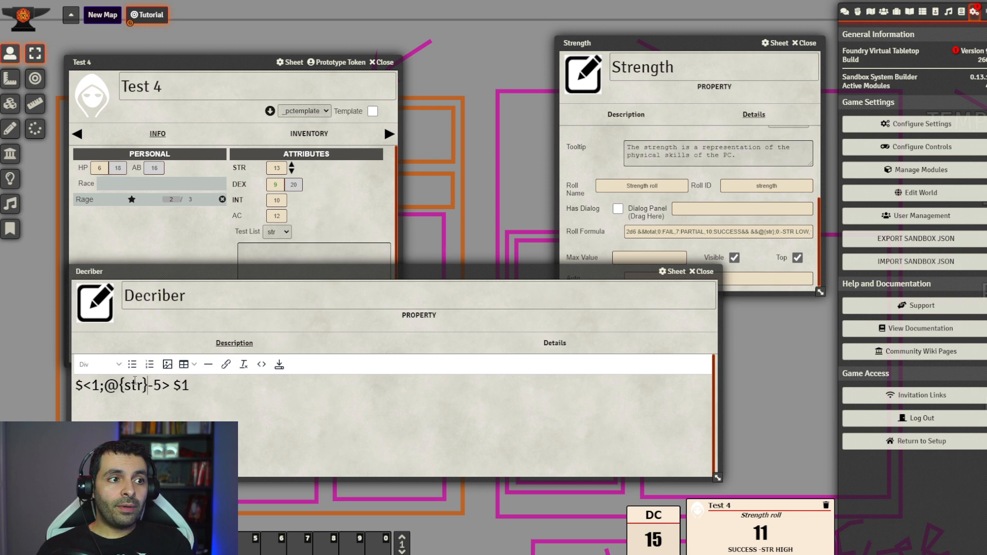
key(Left)
key(Left)
key(Left)
key(Left)
key(Left)
key(Right)
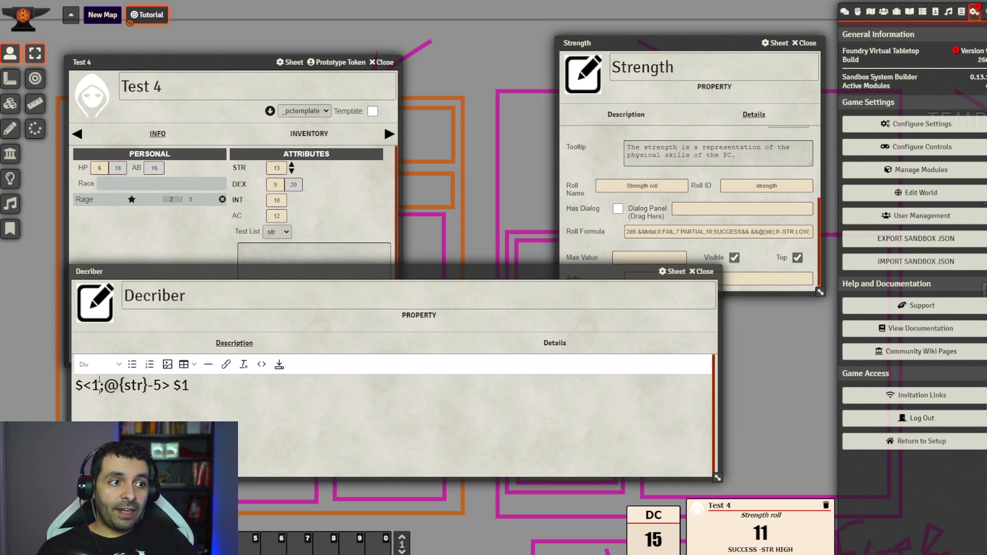
key(shift+Left)
text(2)
key(End)
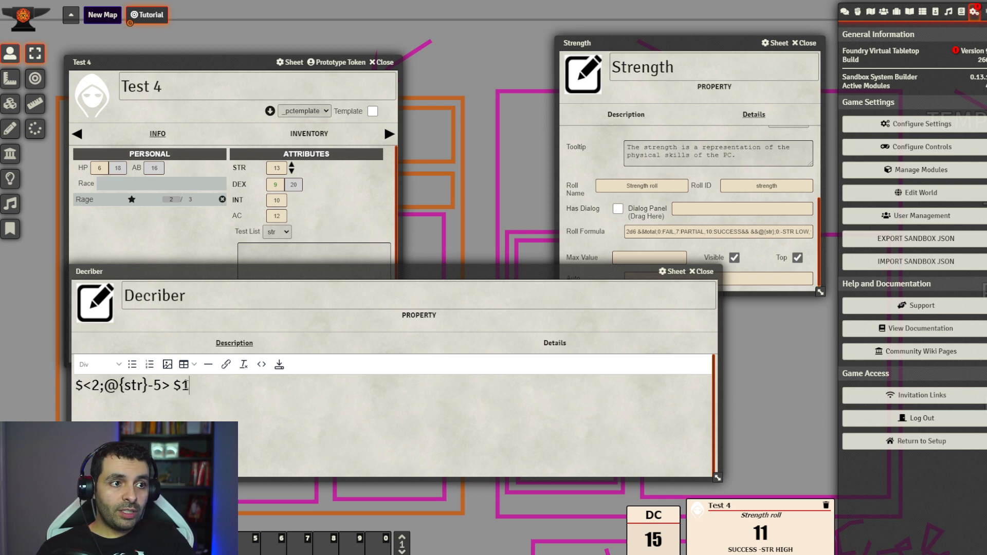
key(shift+Left)
text(2)
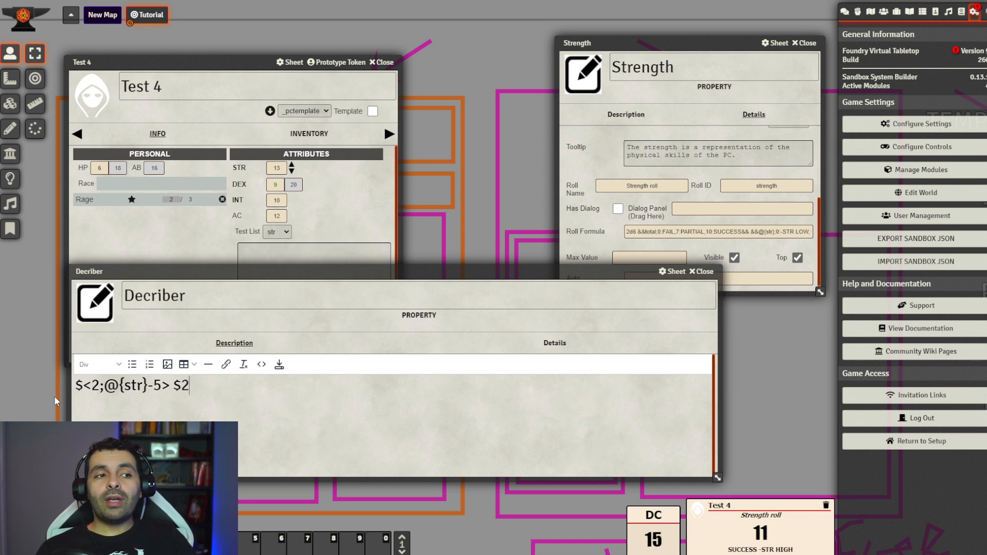
- Return the variable definition and its reference to number 1 so the expression reads "$<1;@{str}-5> $1"
drag(100, 389, 92, 389)
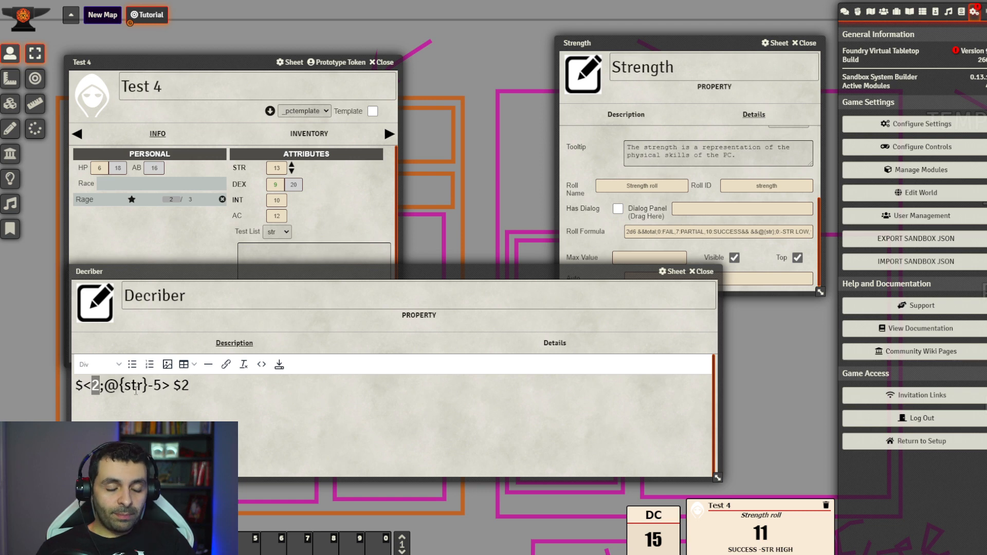
text(1)
key(End)
text(1)
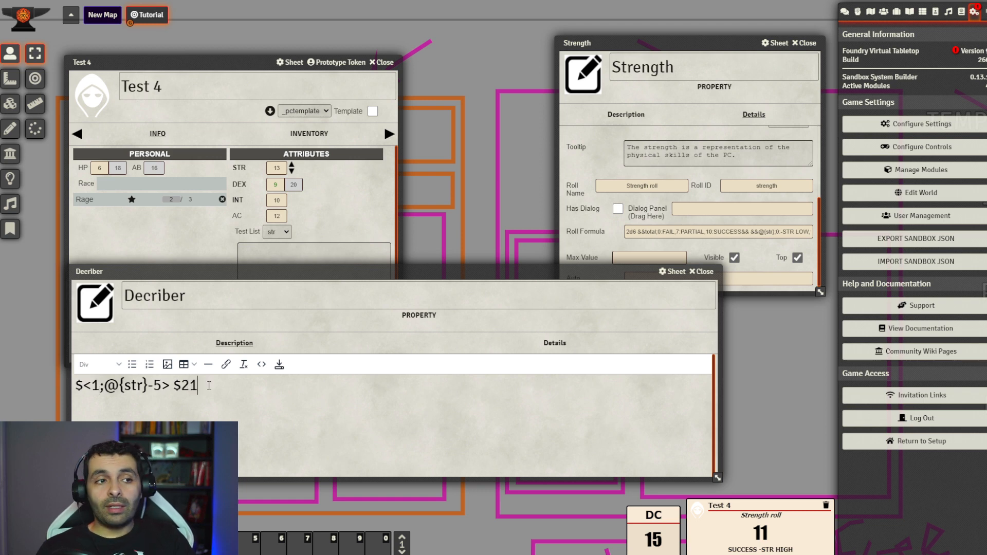
drag(204, 388, 183, 389)
text(1)
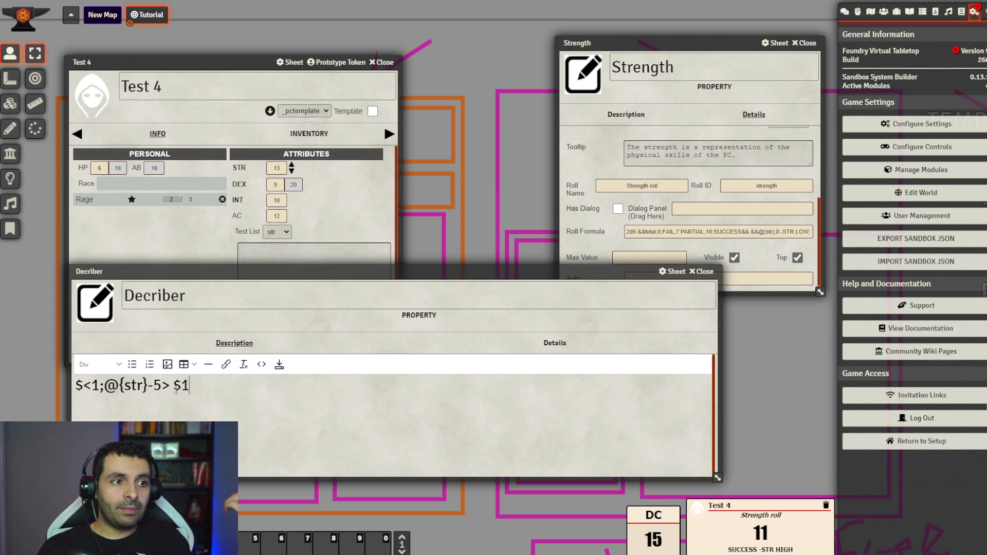
- Renumber the variable as 4 in both its definition and its reference
double_click(96, 386)
text(4)
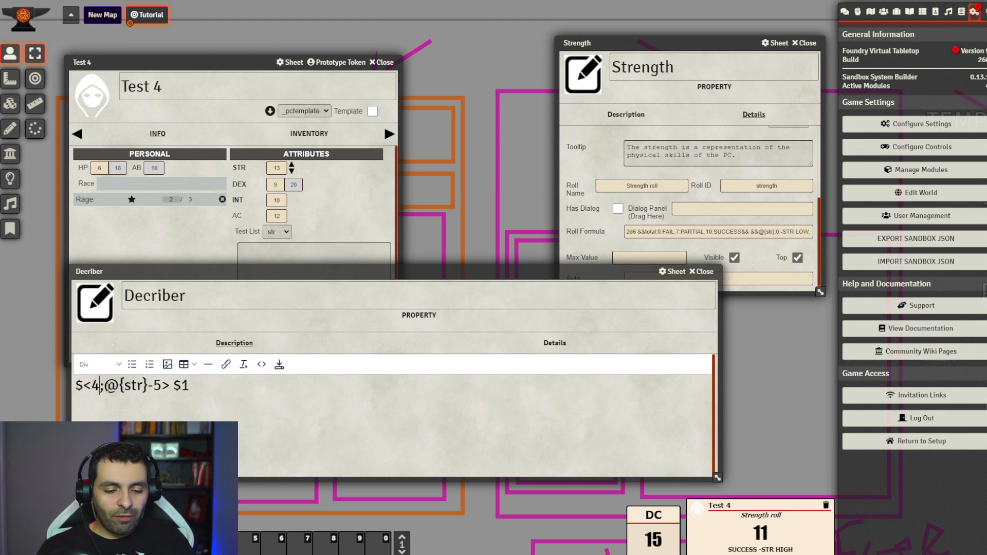
double_click(185, 386)
text(4)
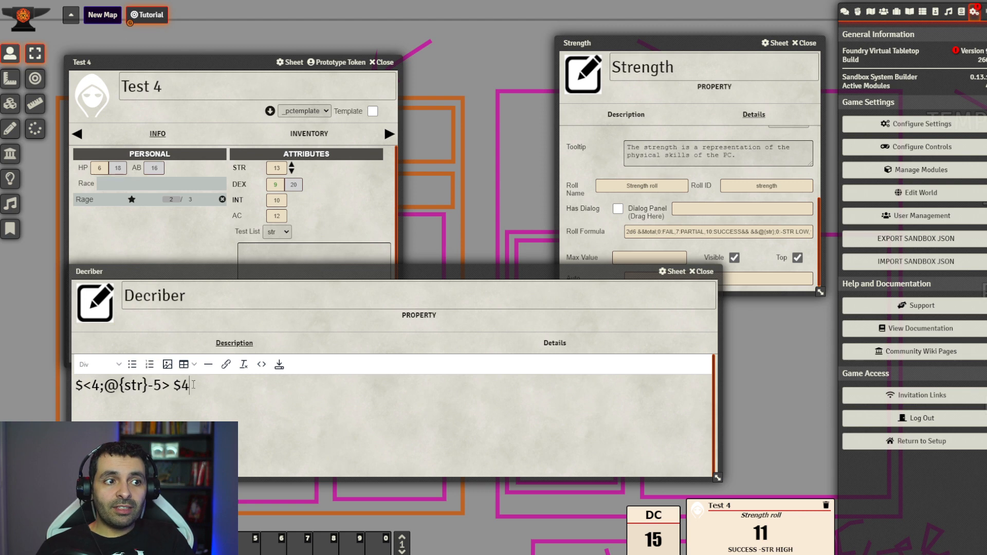
- Replace the 4 with 1 in the variable's reference and its definition
double_click(185, 386)
text(1)
double_click(96, 386)
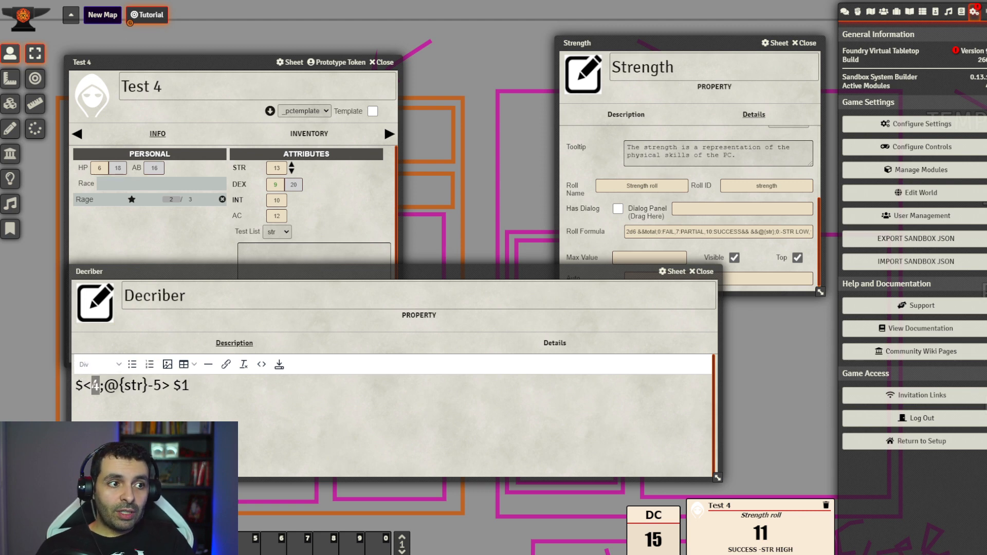
text(1)
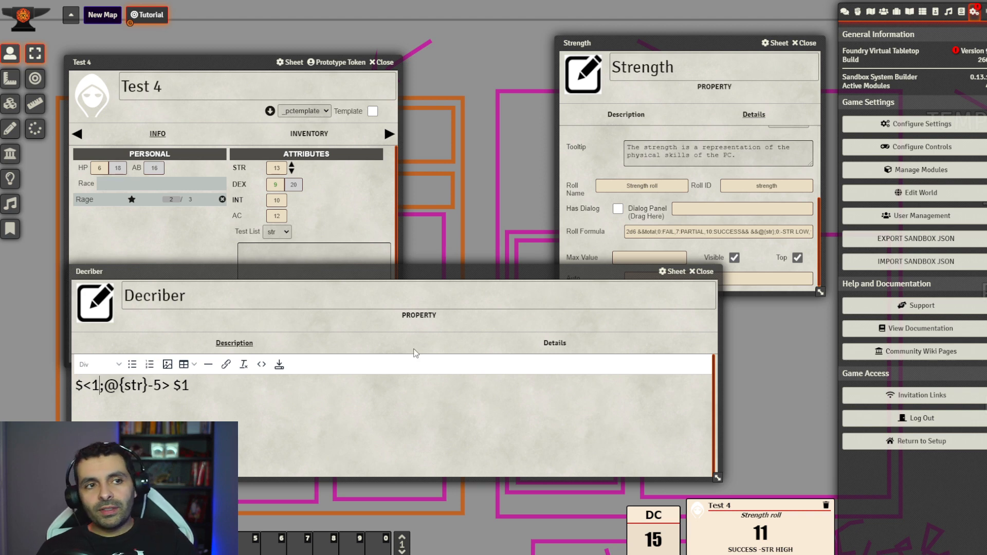
- Move the Decriber window clear of the Strength settings and replace Strength's Roll Formula with a copy of "$<1;@{str}-5> $1"
drag(446, 277, 452, 307)
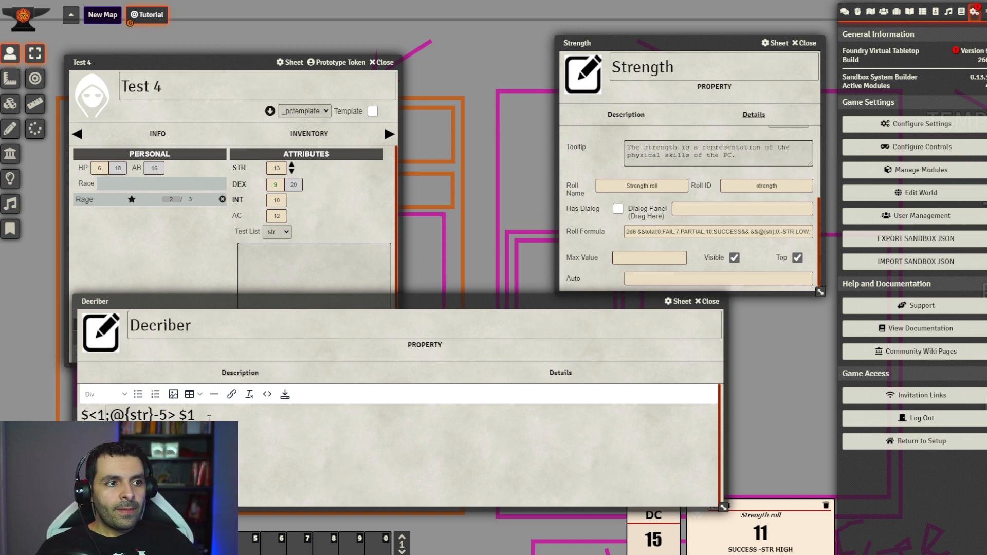
key(ctrl+a)
key(ctrl+c)
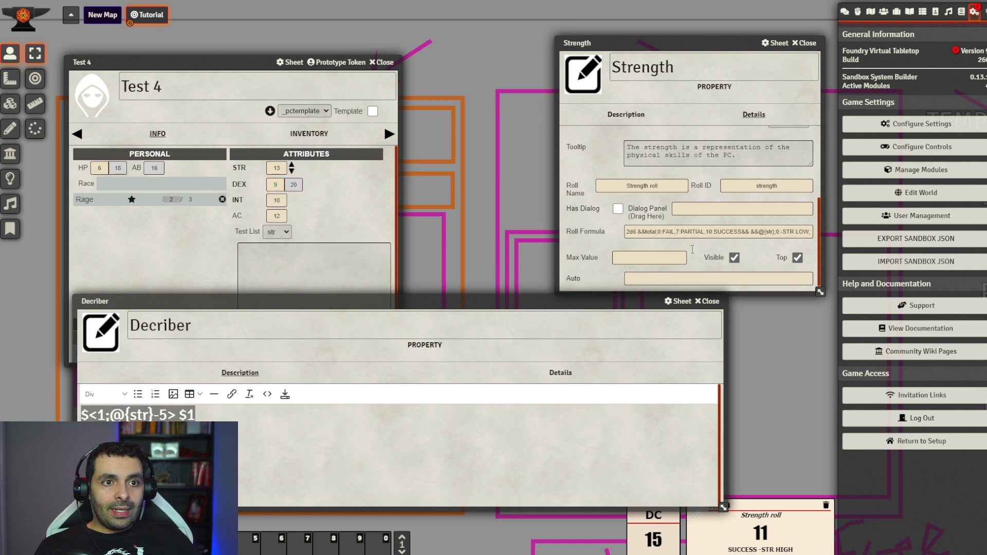
click(742, 230)
key(ctrl+a)
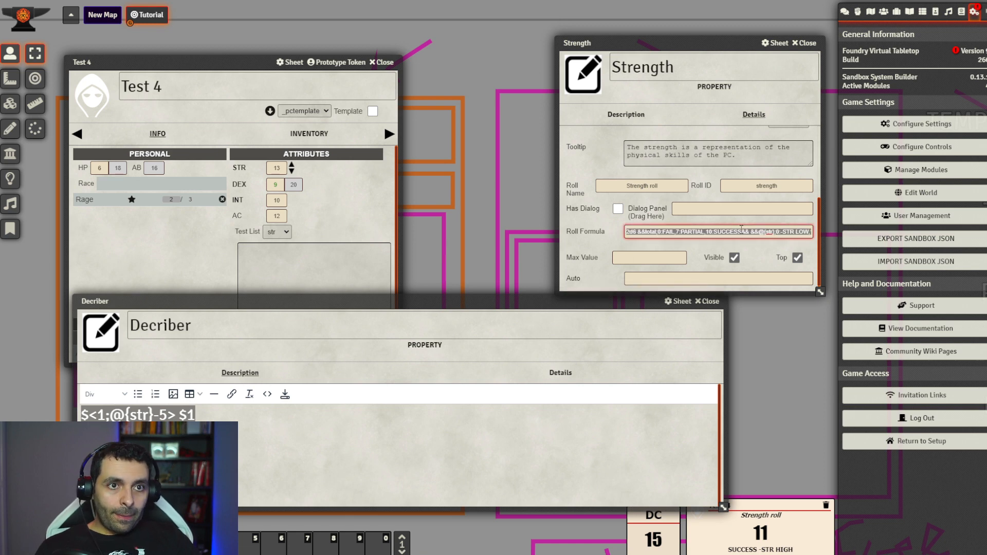
key(BackSpace)
key(ctrl+v)
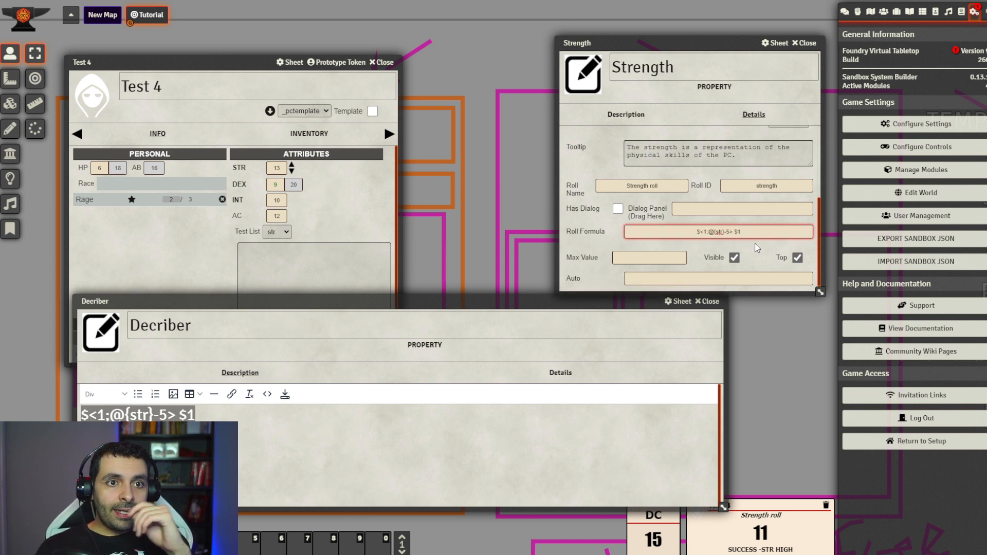
key(Return)
click(184, 408)
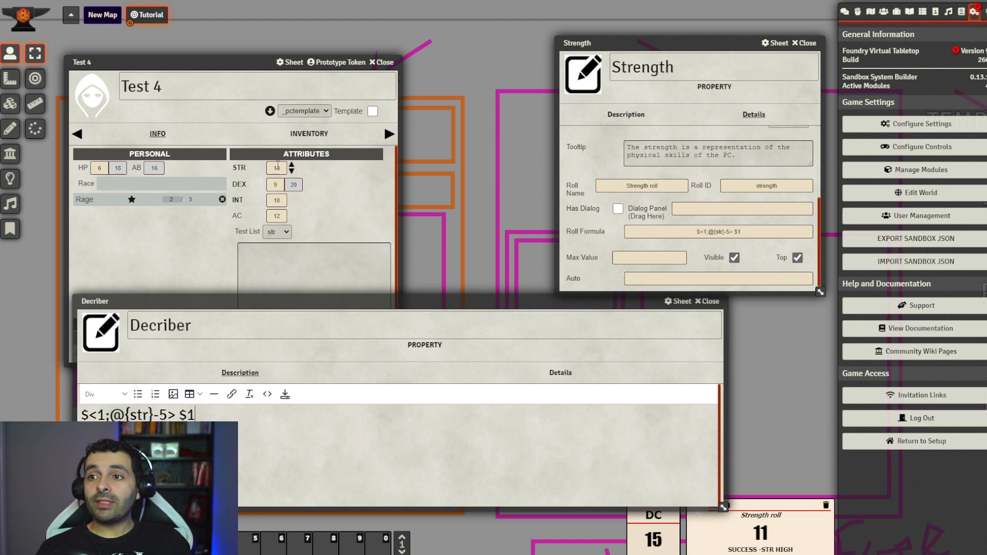
- Roll Strength from the Test 4 sheet and reduce the Decriber window's height to uncover the roll result
click(244, 173)
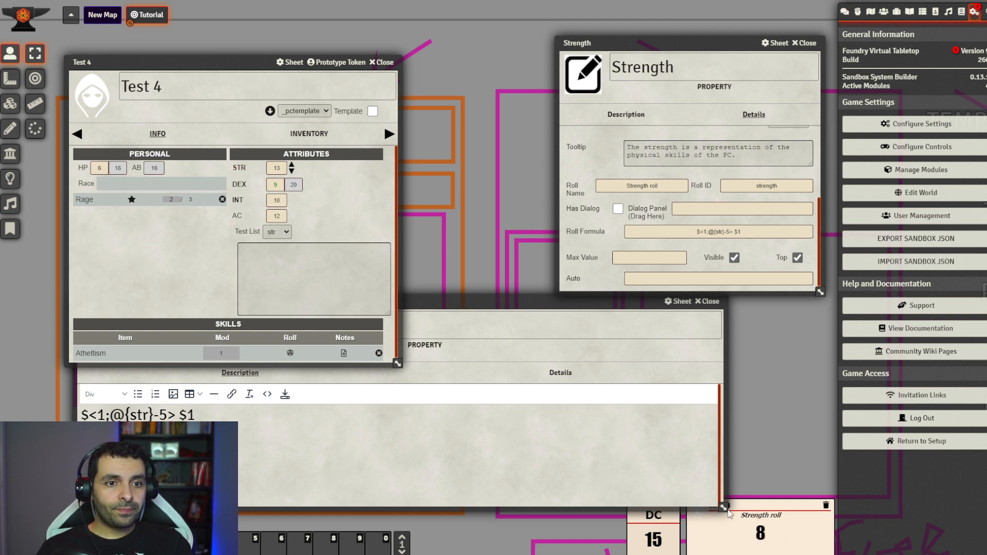
drag(725, 508, 719, 471)
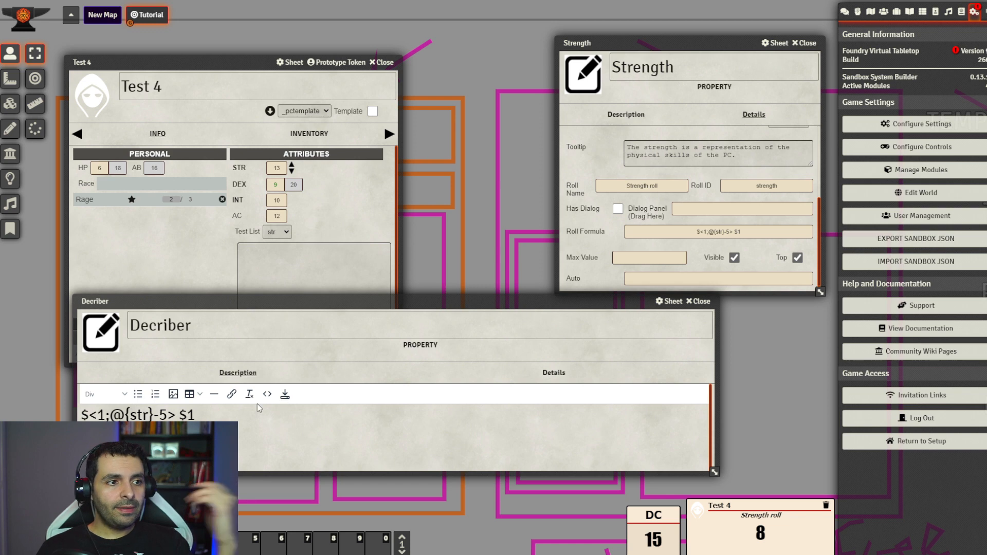
click(231, 410)
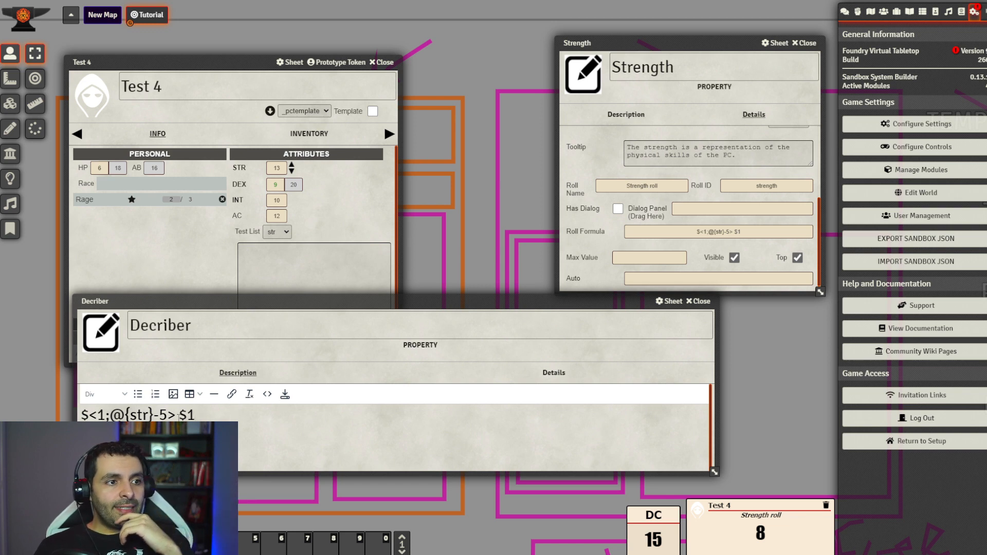
- Replace "@{str}-5" in the variable's definition with "1d6" in the Decriber description
drag(168, 415, 110, 415)
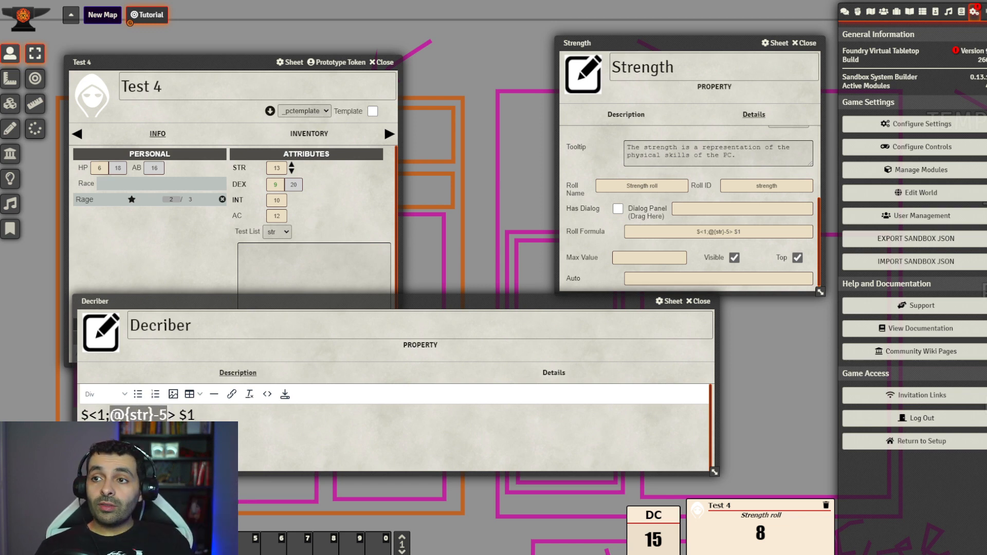
click(125, 415)
drag(167, 415, 124, 415)
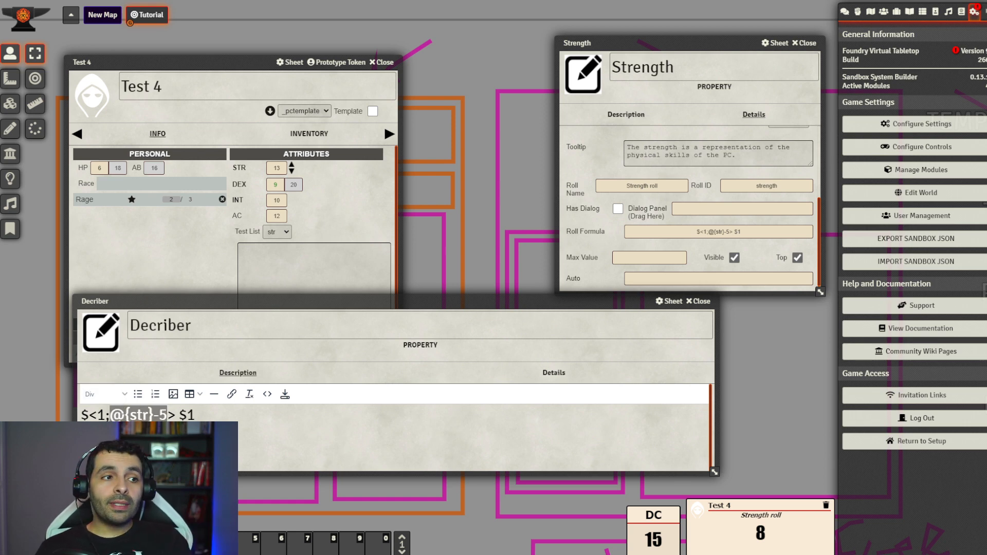
drag(167, 415, 125, 415)
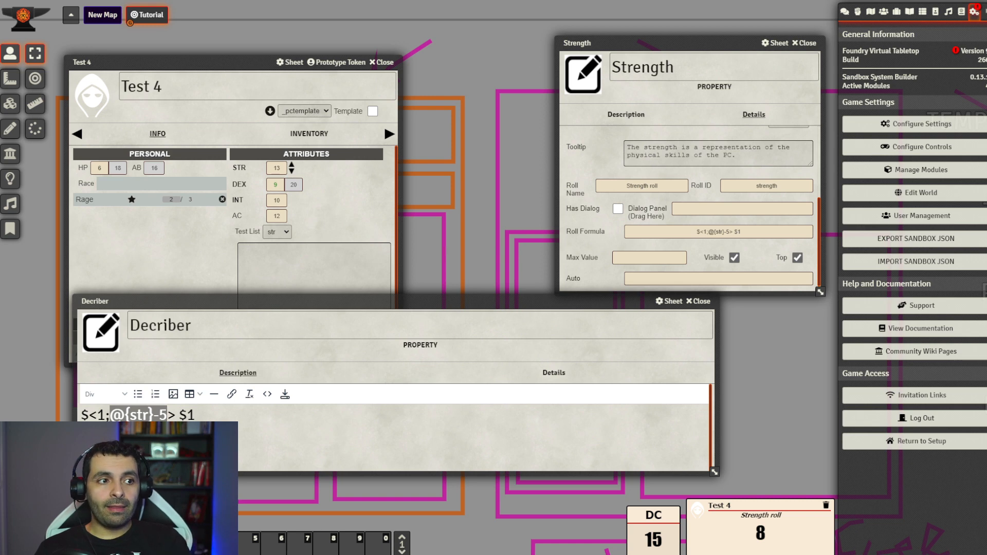
drag(169, 415, 122, 416)
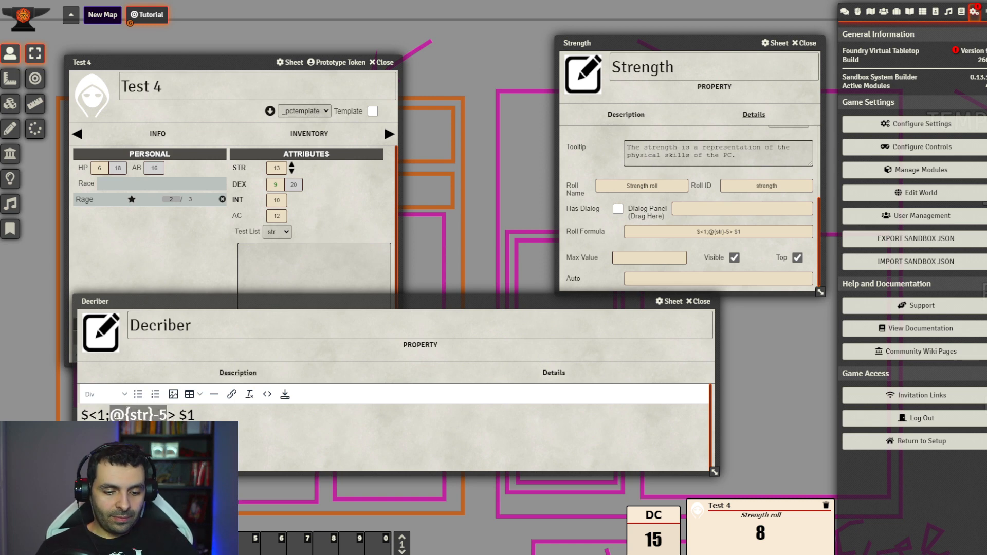
text(1d6)
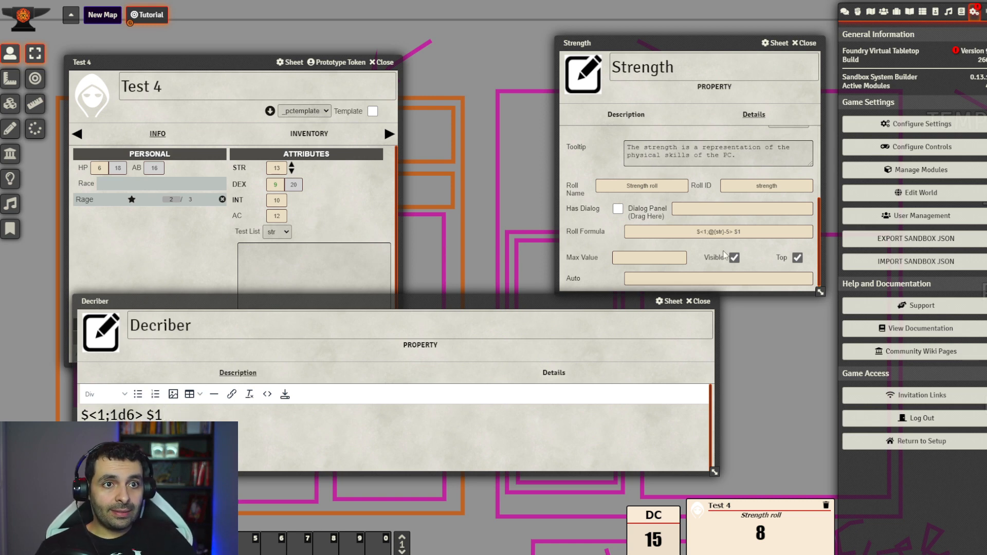
- Replace Strength's Roll Formula with a copy of "$<1;1d6> $1" and roll Strength twice from the Test 4 sheet
key(ctrl+a)
key(ctrl+c)
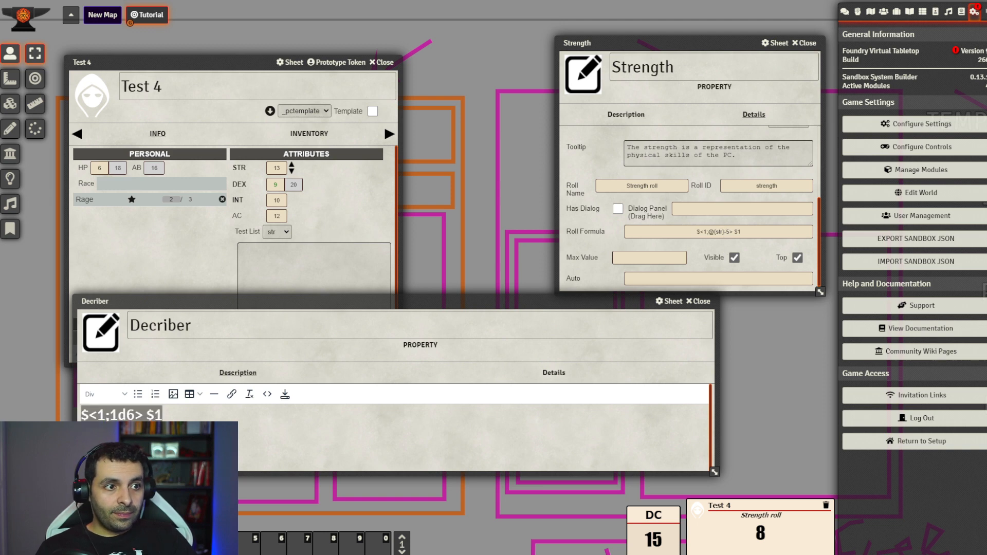
click(761, 231)
key(ctrl+a)
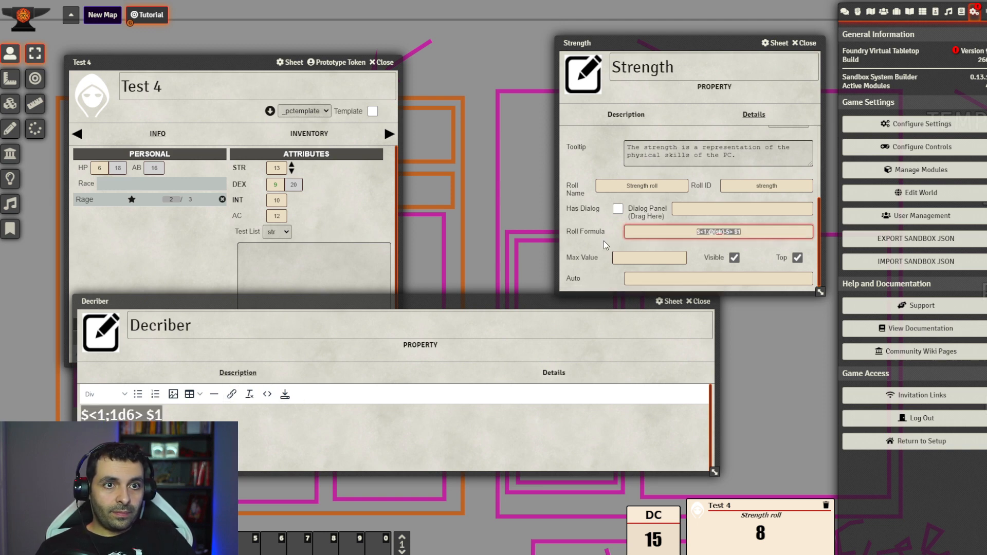
key(ctrl+v)
click(356, 189)
click(237, 168)
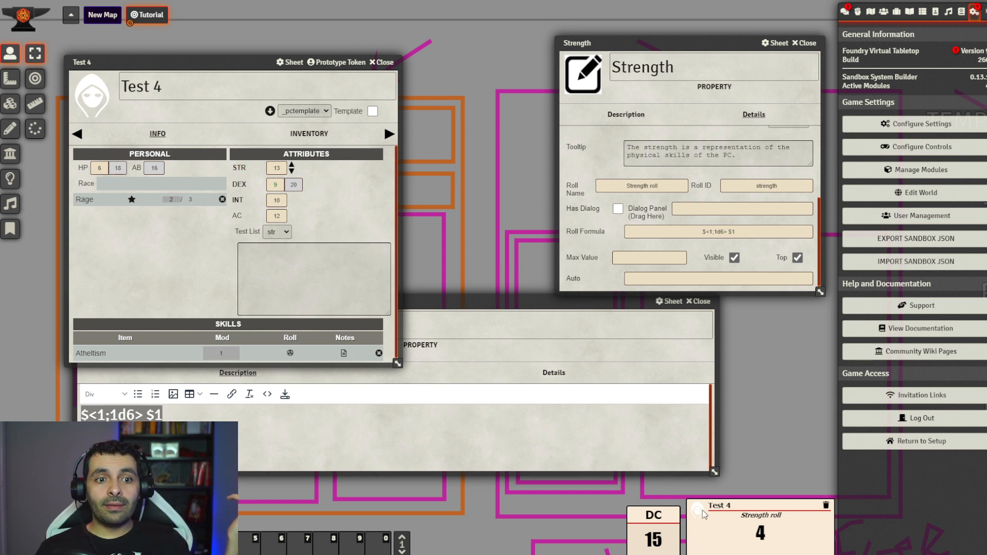
click(243, 172)
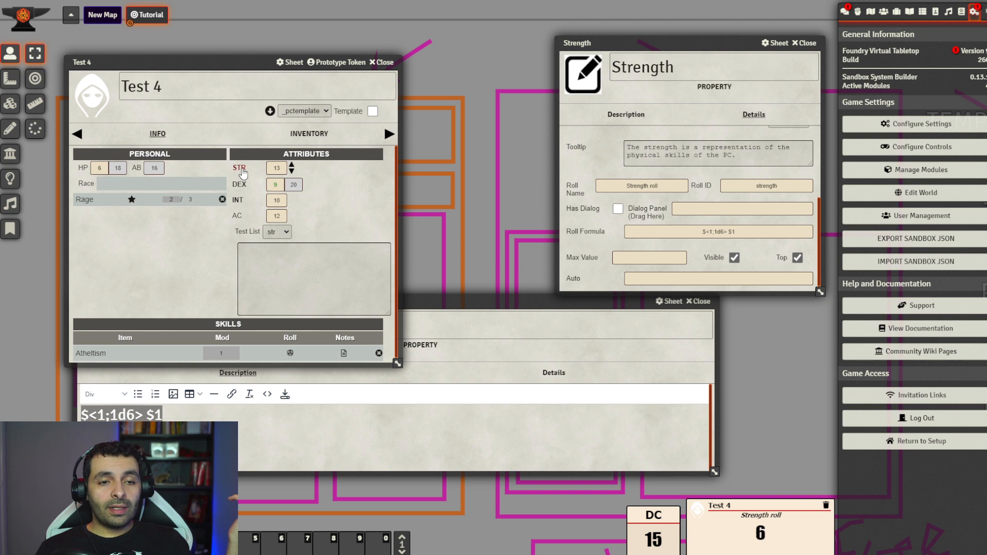
- Replace the "$1" reference in the Decriber description with the beginning of a conditional, "if[@{property}:]"
click(586, 449)
drag(470, 305, 479, 304)
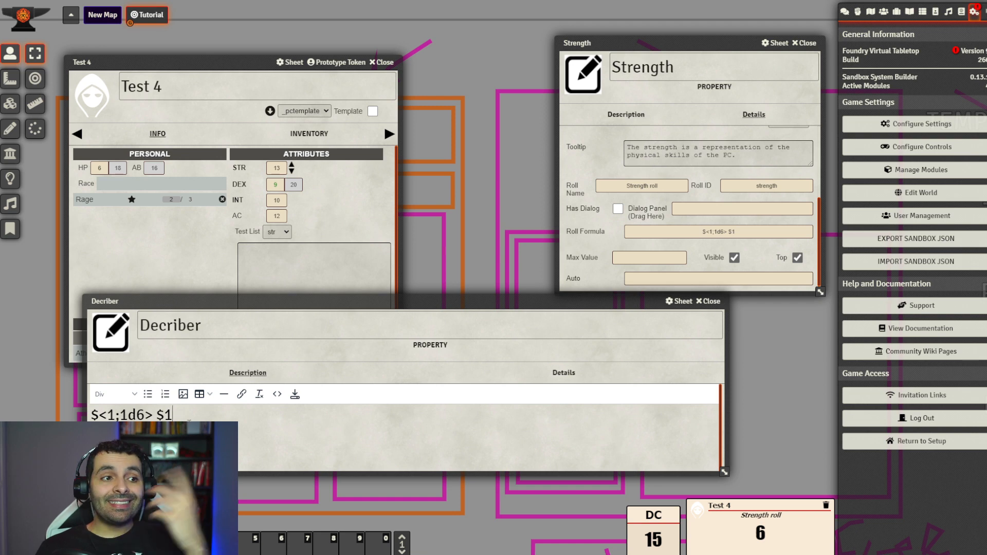
key(shift+Left)
key(shift+Left)
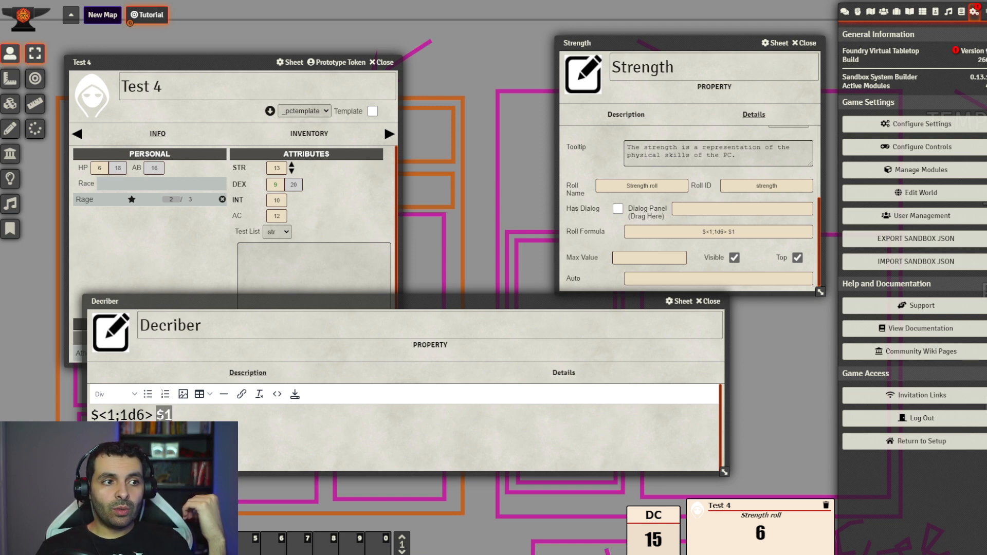
key(BackSpace)
text(if)
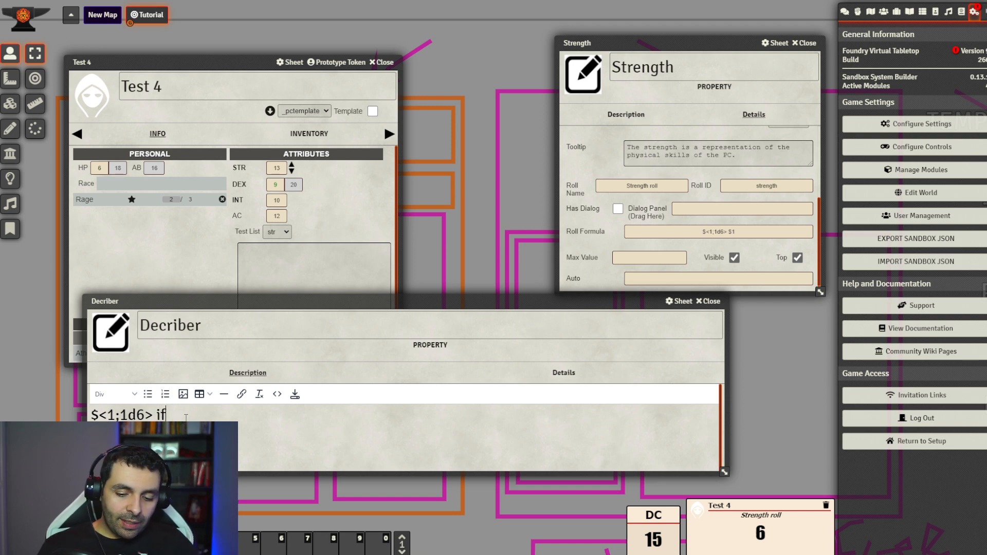
text([])
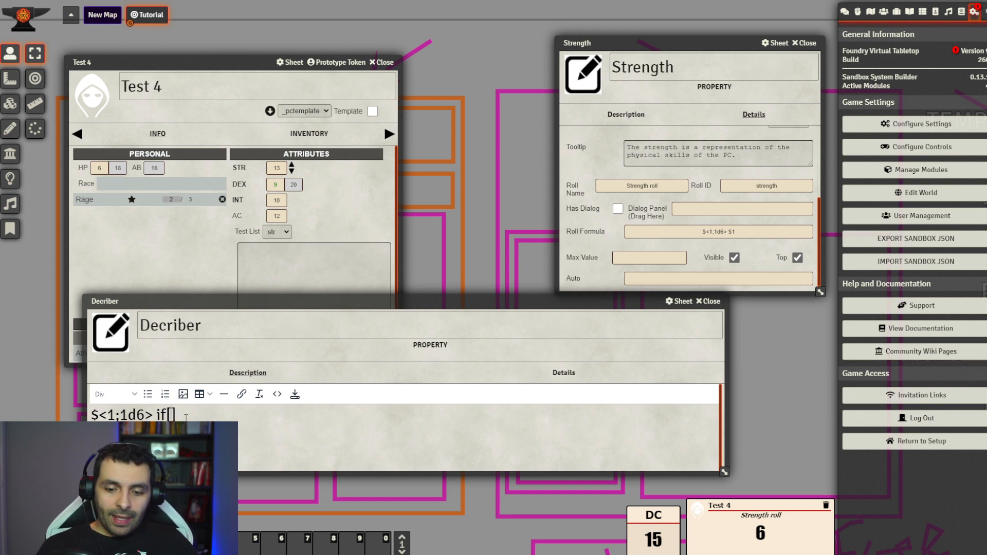
key(Left)
text(@{})
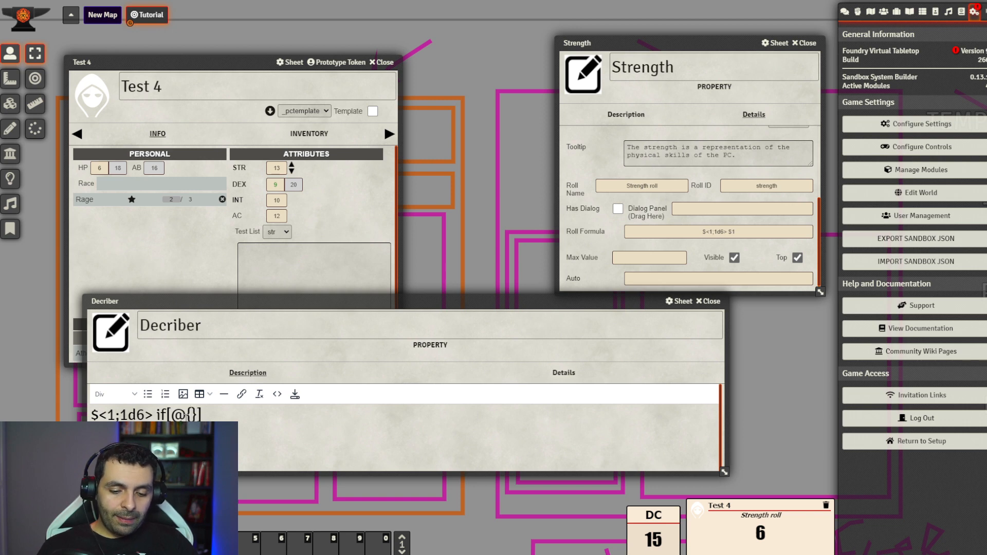
text(property)
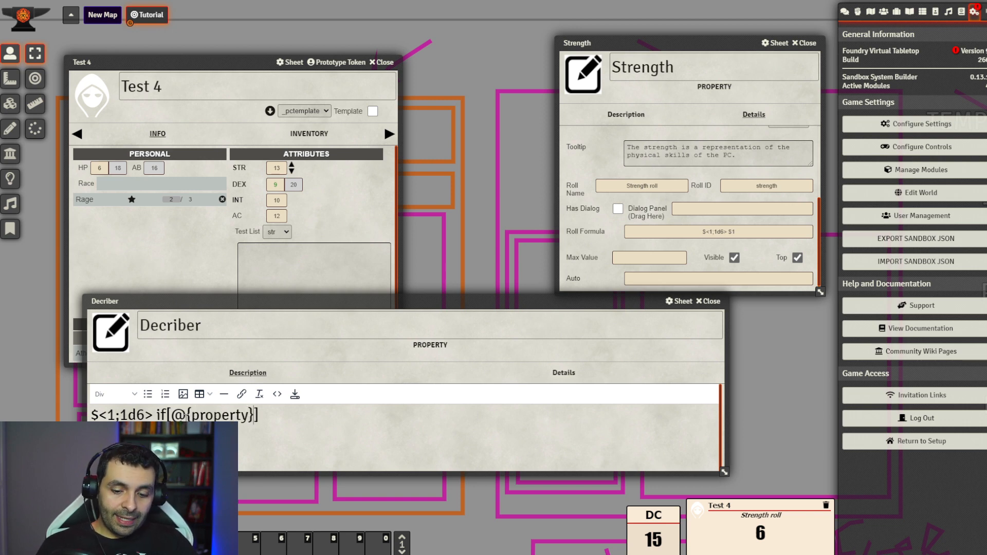
text(:)
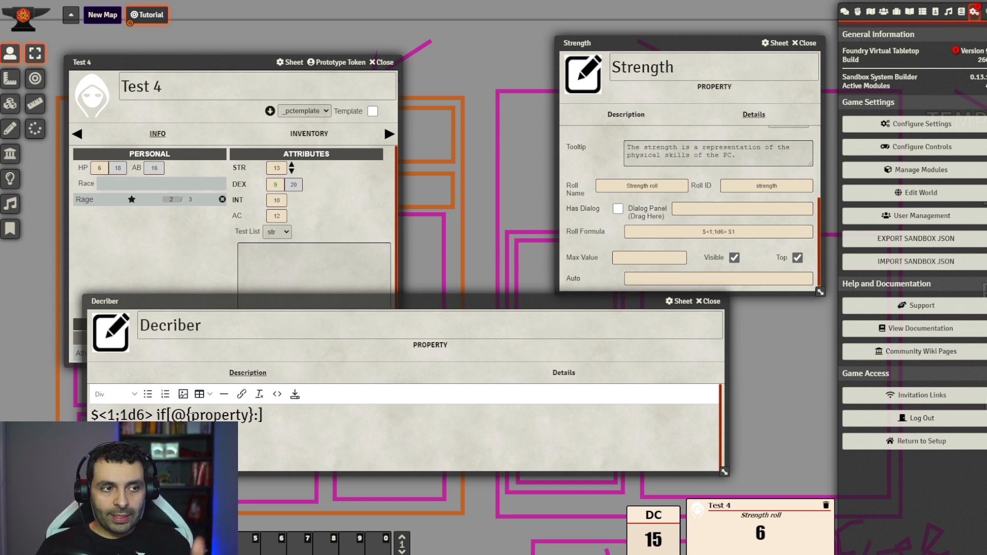
- Enter "string/boolean" and a comma as the comparison value after the colon in the conditional
text(dtrig)
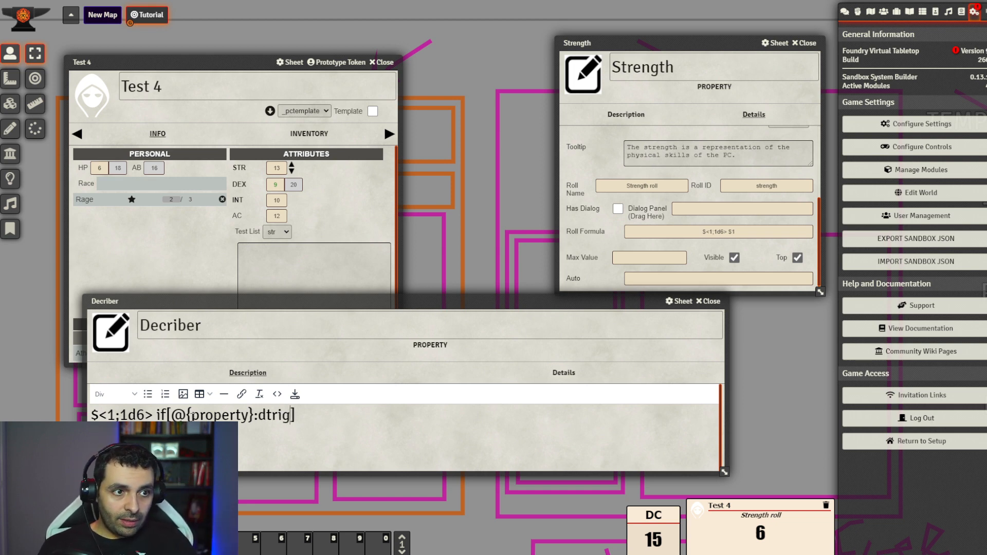
key(BackSpace)
key(BackSpace)
key(BackSpace)
key(BackSpace)
key(BackSpace)
text(string/boolean)
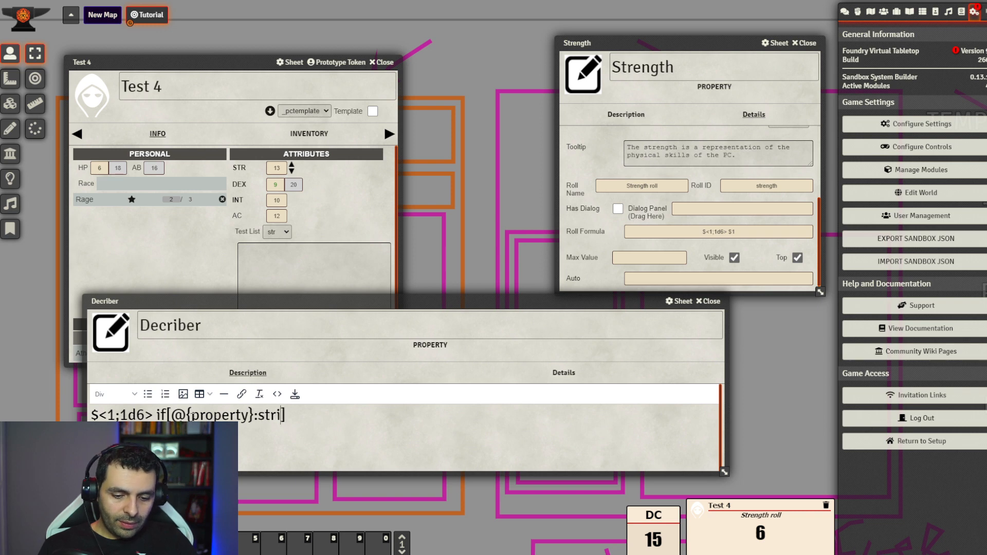
text(,)
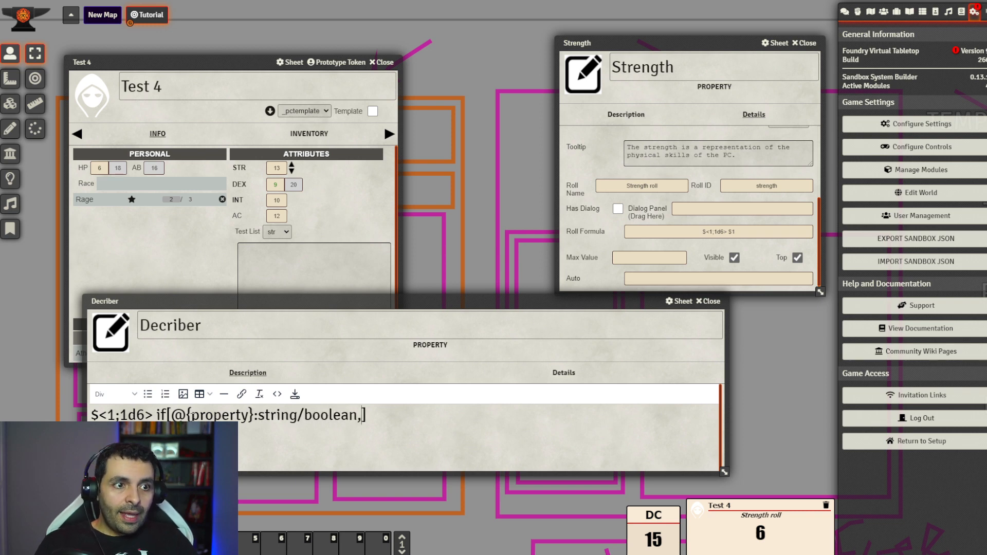
- Complete the conditional with the comma-separated results "Value_TRUE" and "Vaalue_FALSE" before the closing bracket
text(Value_TRUE)
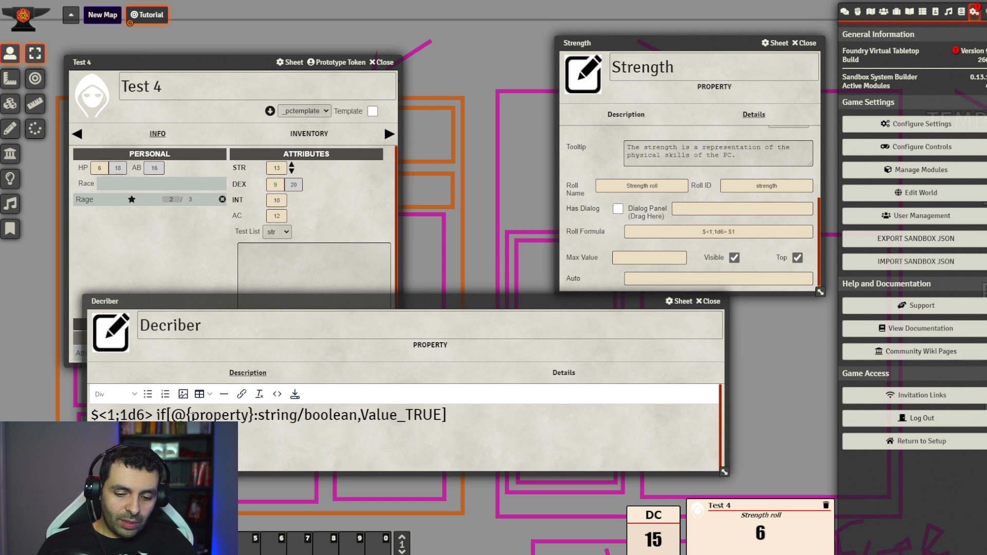
text(,VA)
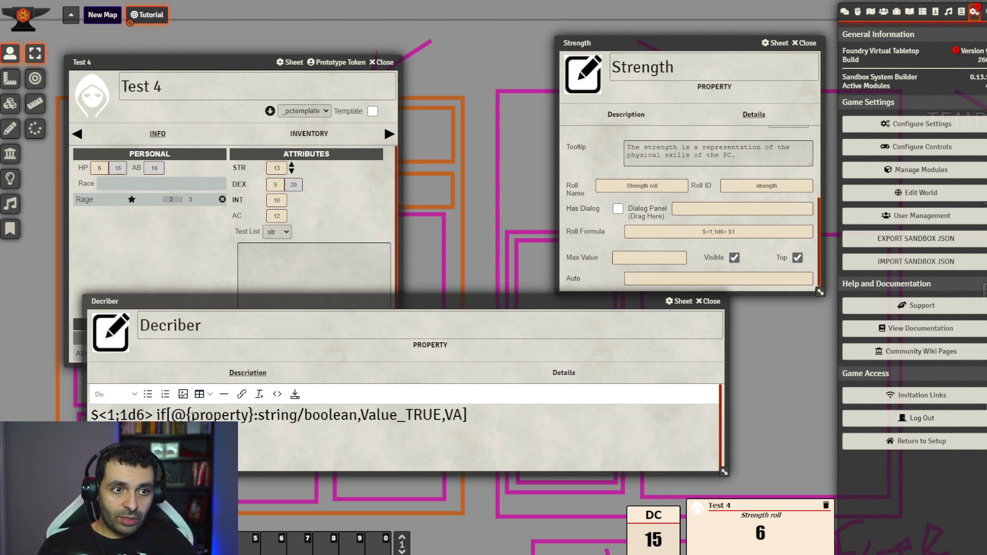
key(BackSpace)
text(aou)
key(BackSpace)
key(BackSpace)
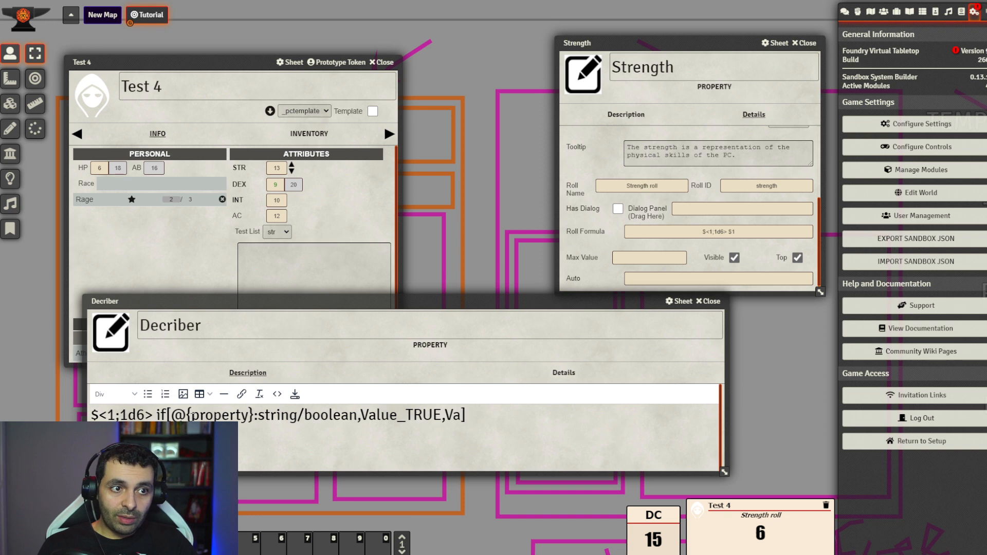
text(alue_)
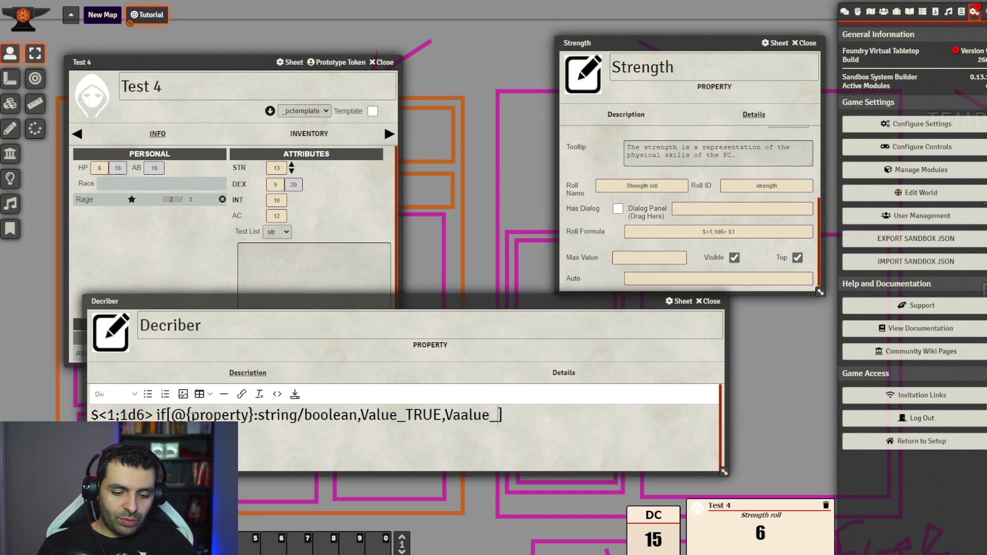
text(FALSE)
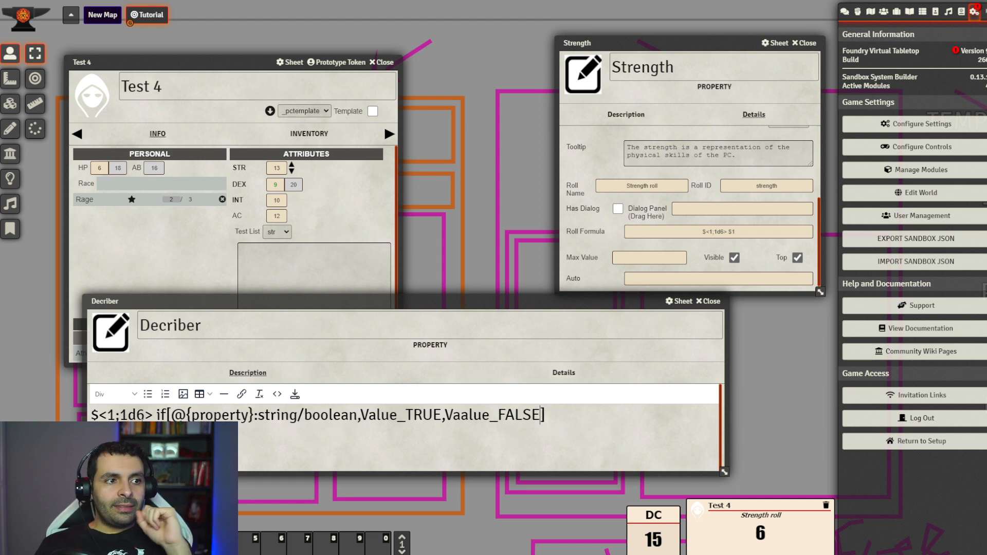
- Replace "1d6" in the variable's definition with the property reference "@{str}"
drag(145, 417, 121, 416)
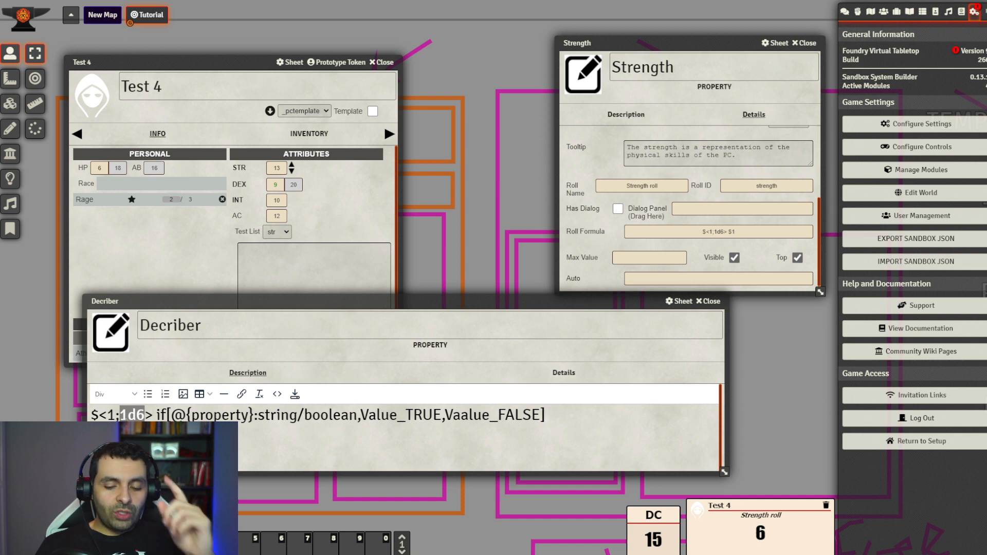
text(@{})
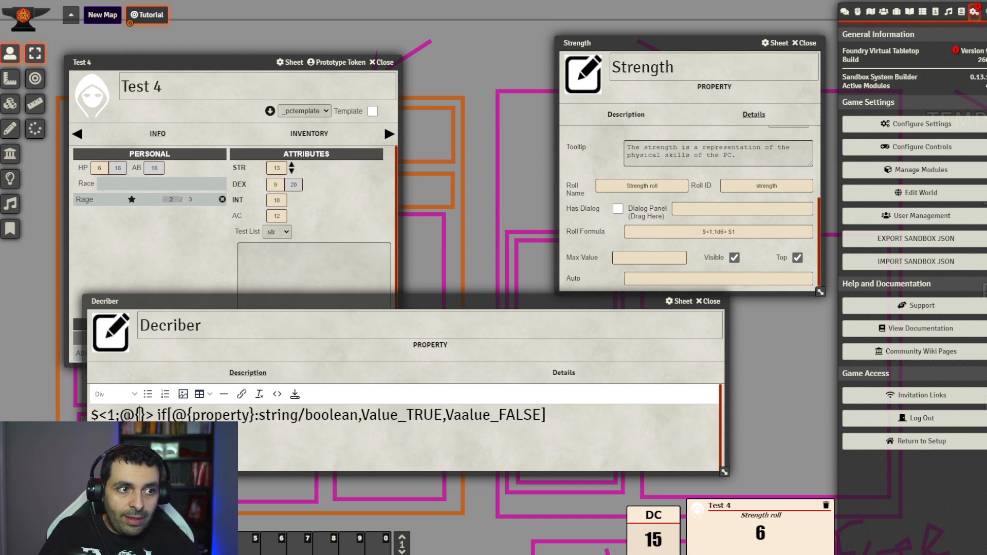
text(str)
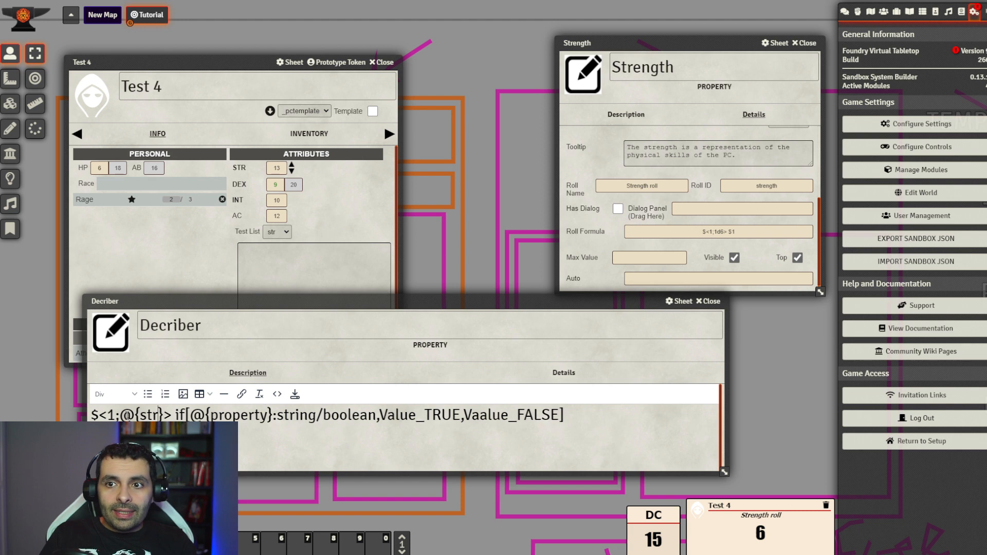
key(Left)
key(Left)
key(Left)
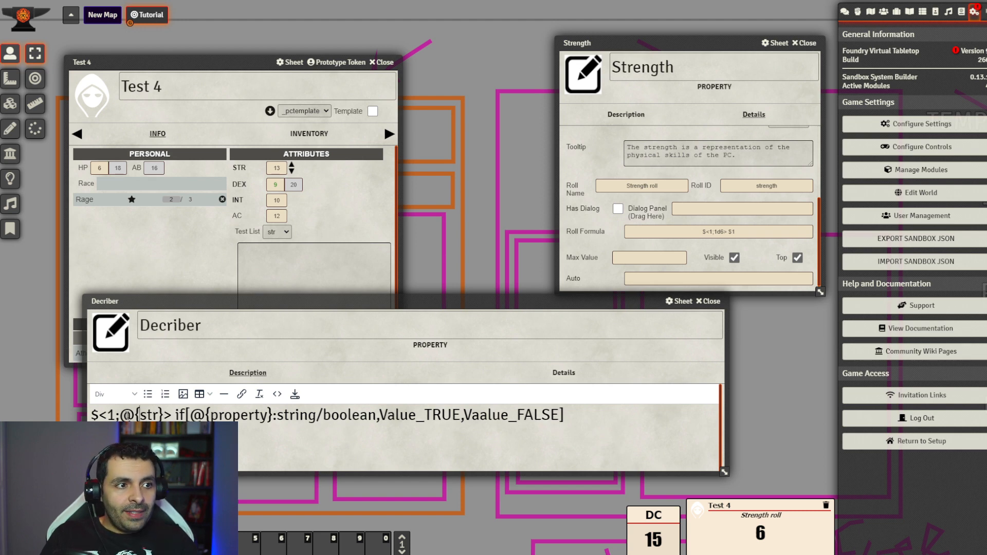
- Wrap the "@{str}" reference in the variable's definition in a "%[]" expression, giving "$<1;%[@{str}]>" in the Decriber description
drag(167, 414, 120, 414)
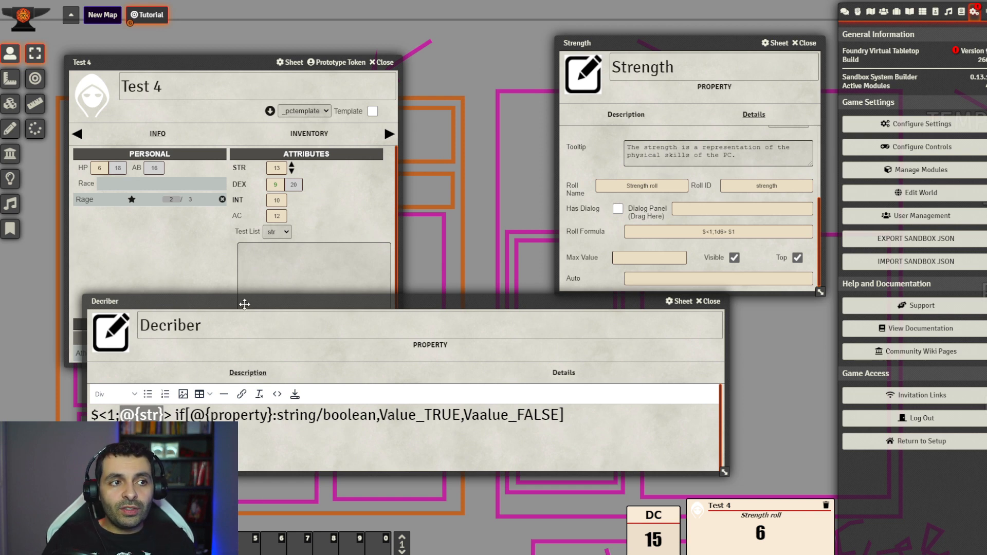
drag(244, 307, 248, 294)
click(168, 401)
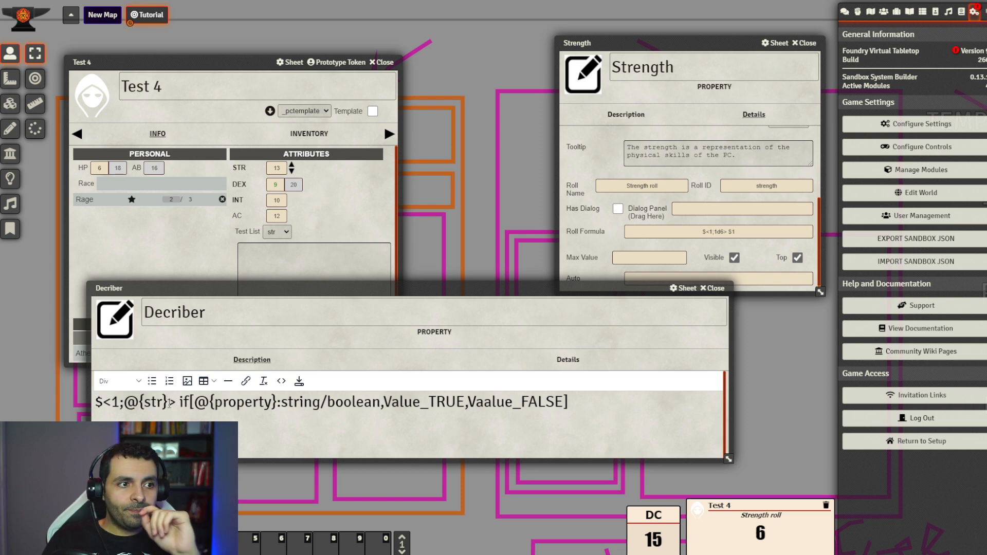
drag(169, 402, 123, 401)
key(ctrl+c)
key(BackSpace)
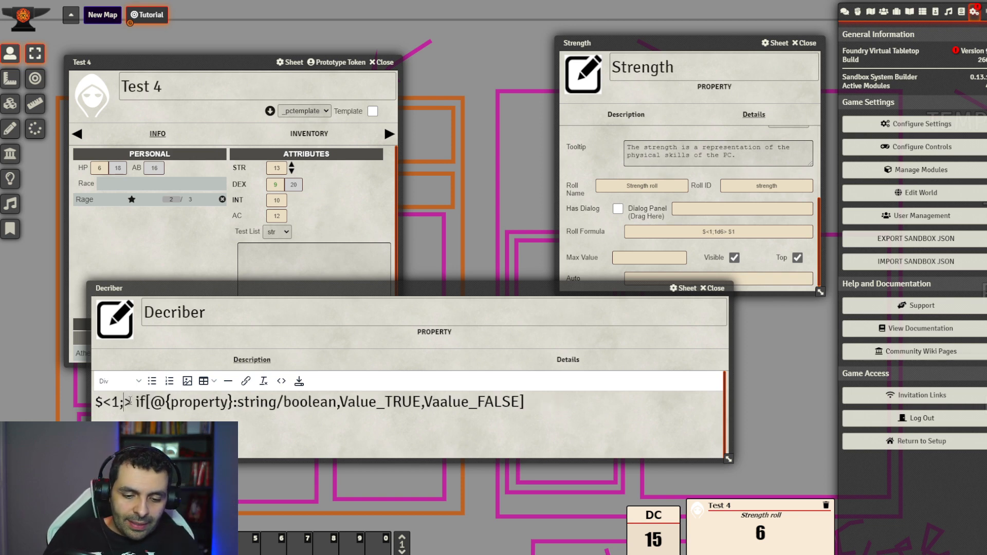
text(%[])
key(Left)
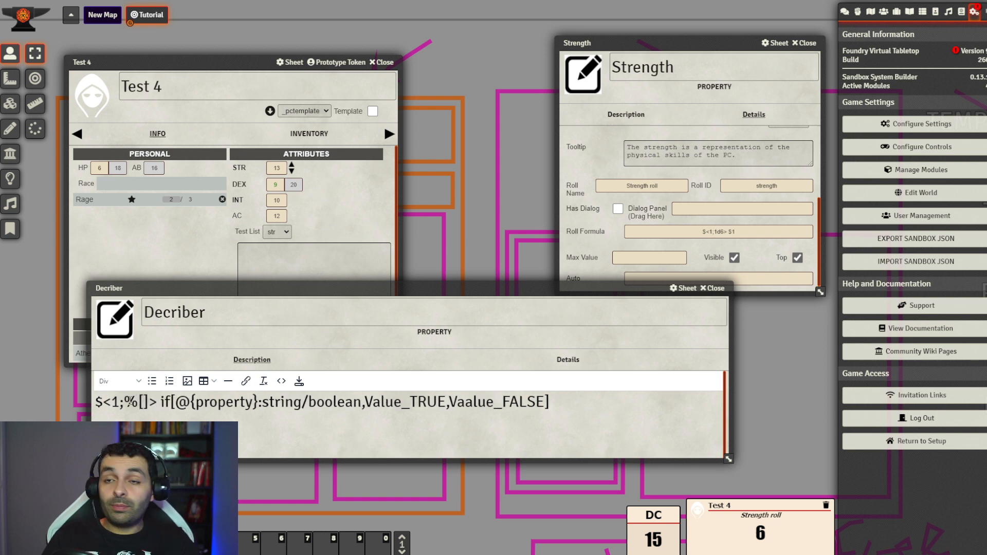
key(ctrl+v)
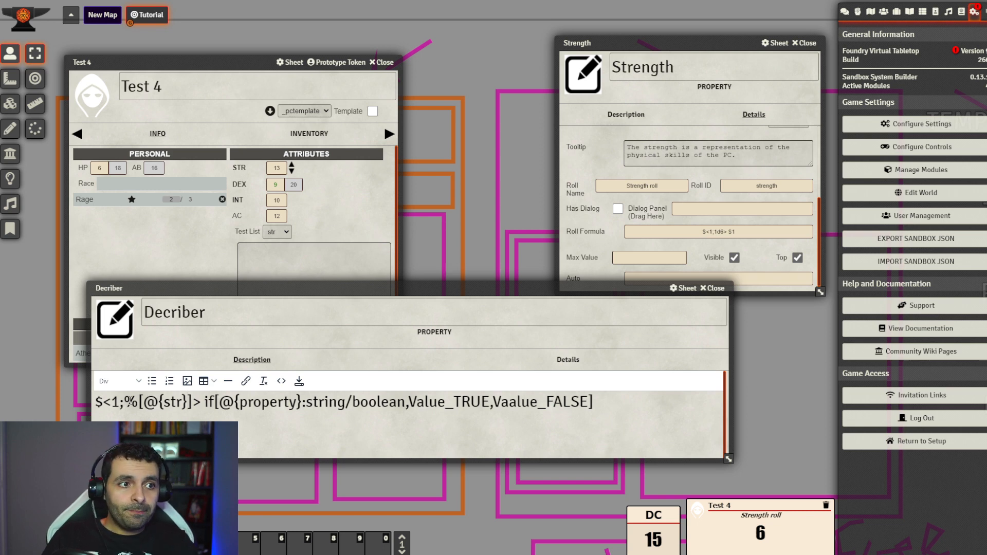
- Add the comma-separated threshold pairs "0:false" and "10:true" after "@{str}" inside the "%[]" expression
text(,)
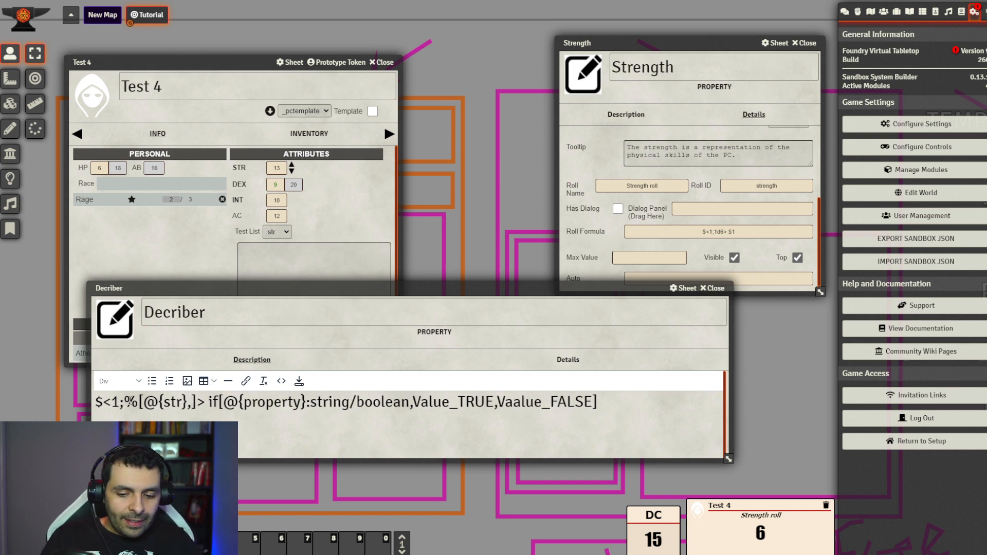
text(0:)
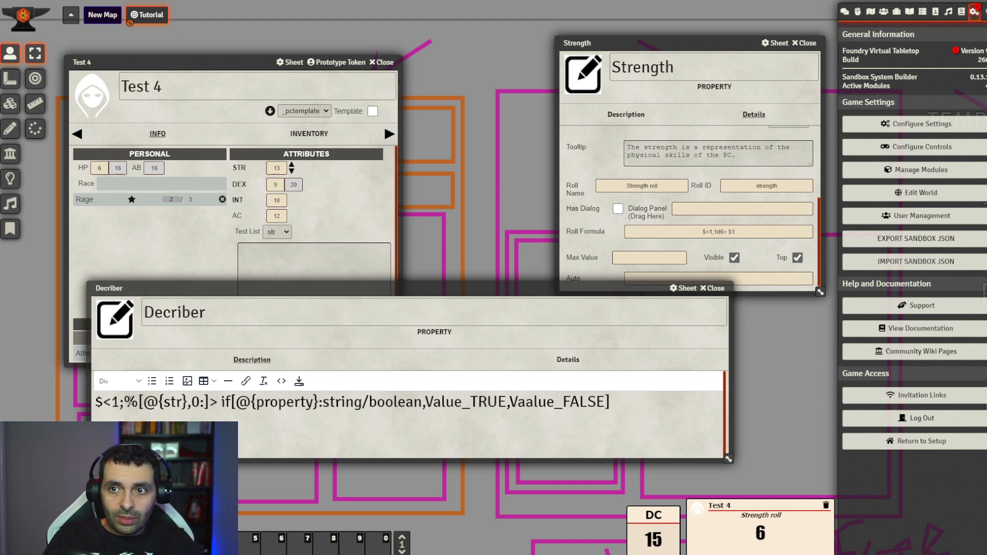
text(false)
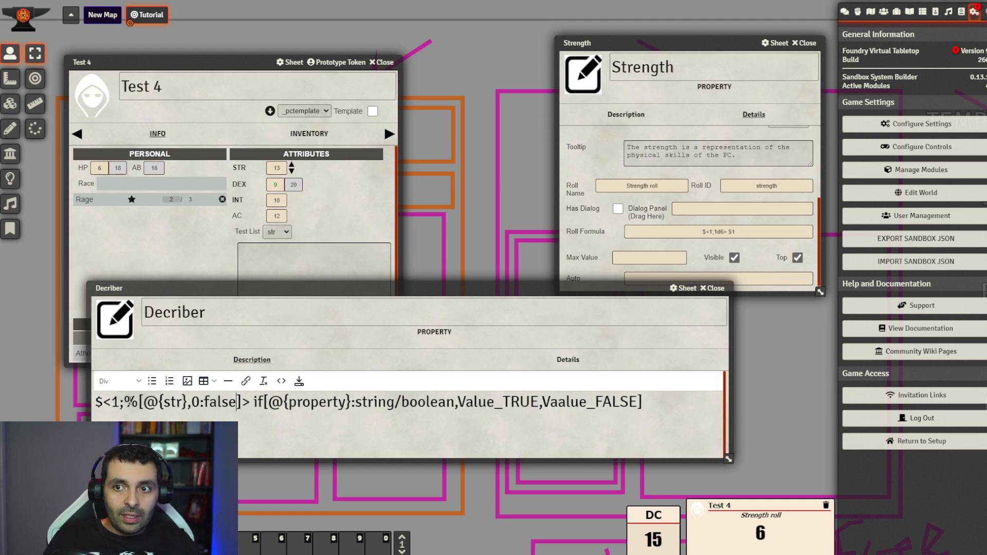
text(,)
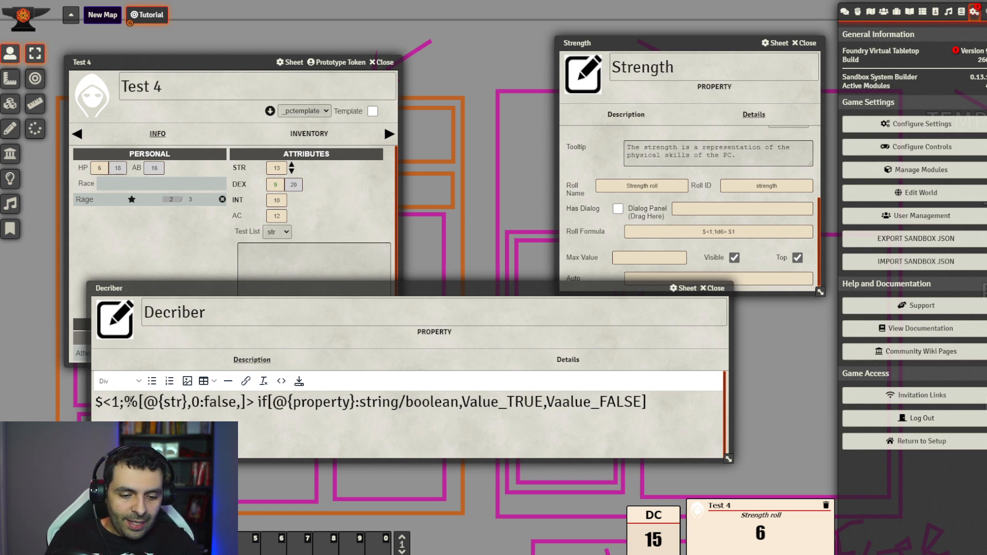
text(10:true)
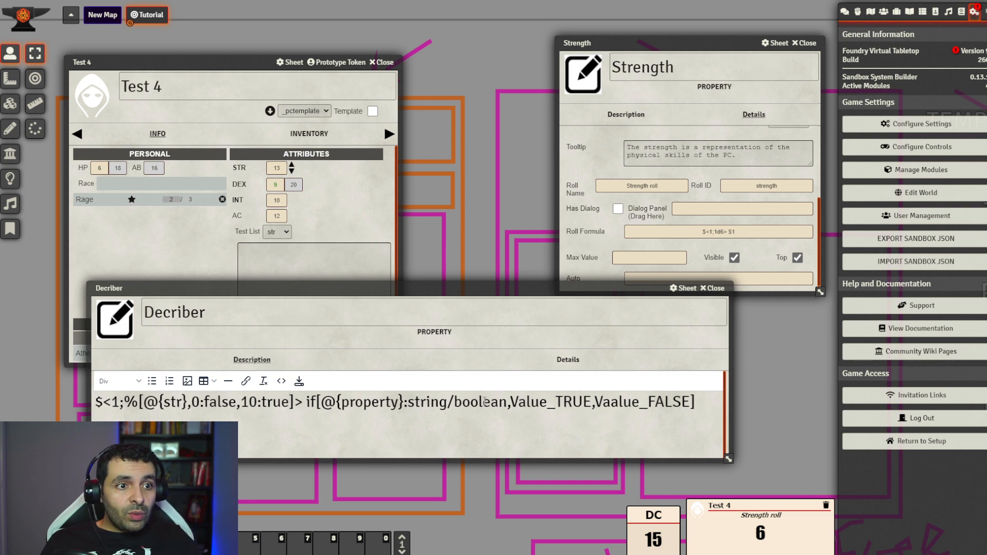
- Replace the placeholder condition "@{property}:string/boolean" inside the if[] expression with "$1:true"
drag(507, 402, 321, 402)
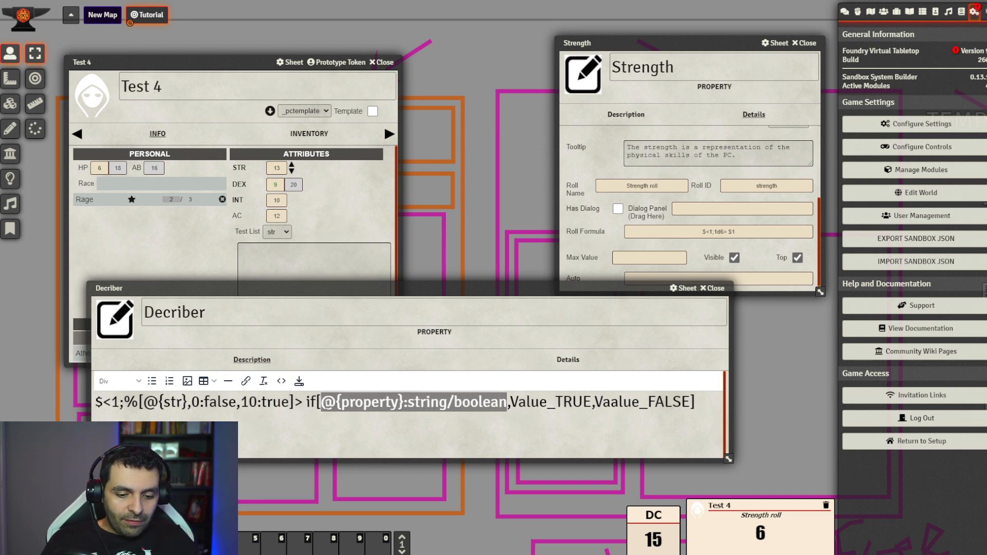
text($1:)
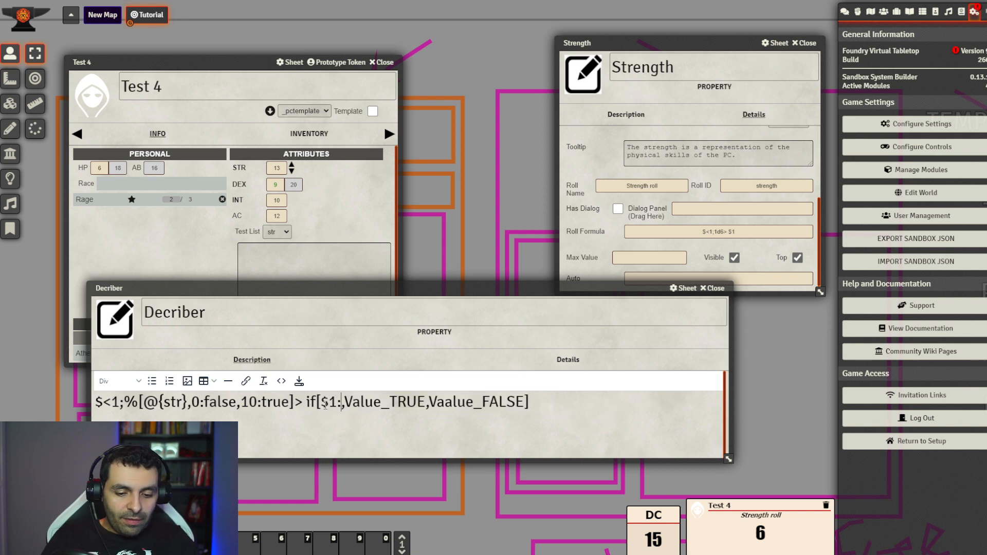
text(true)
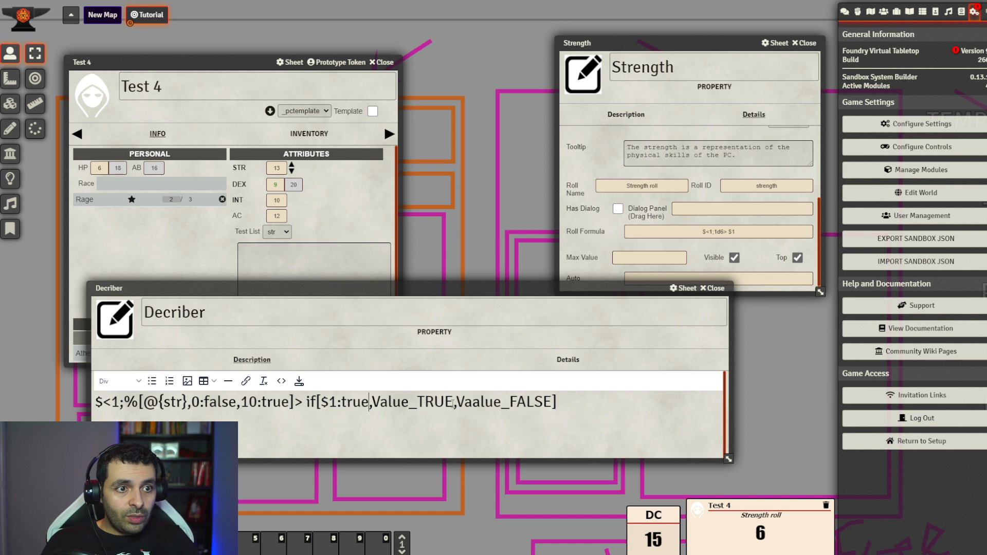
- Replace the conditional's placeholder results with 1 for the true case and 2 for the false case
drag(453, 404, 372, 404)
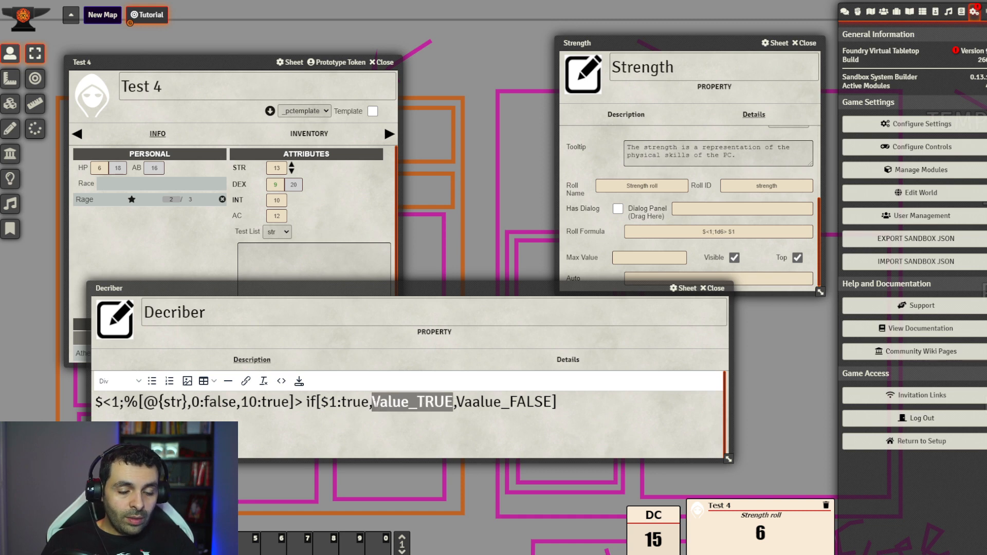
text(1)
drag(480, 404, 385, 404)
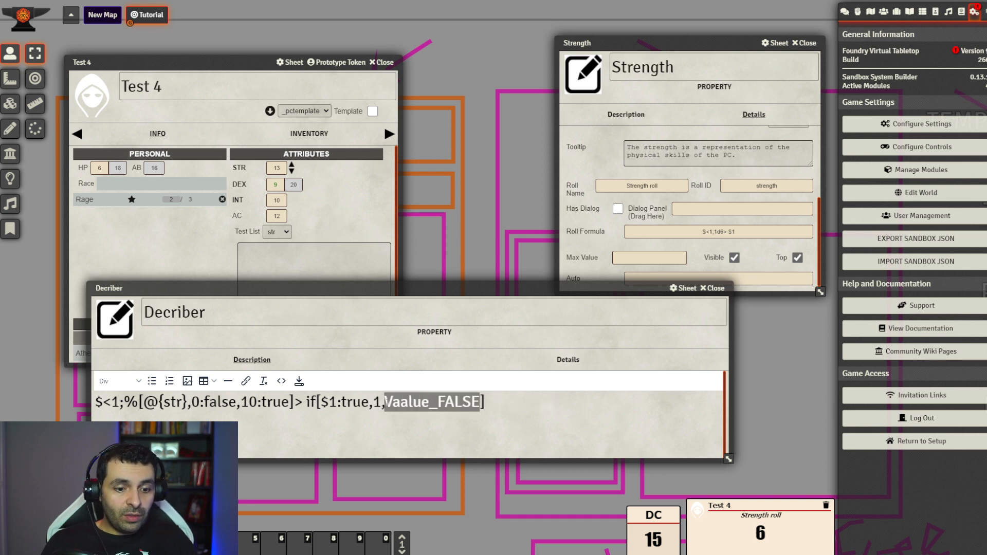
text(3)
key(BackSpace)
text(2)
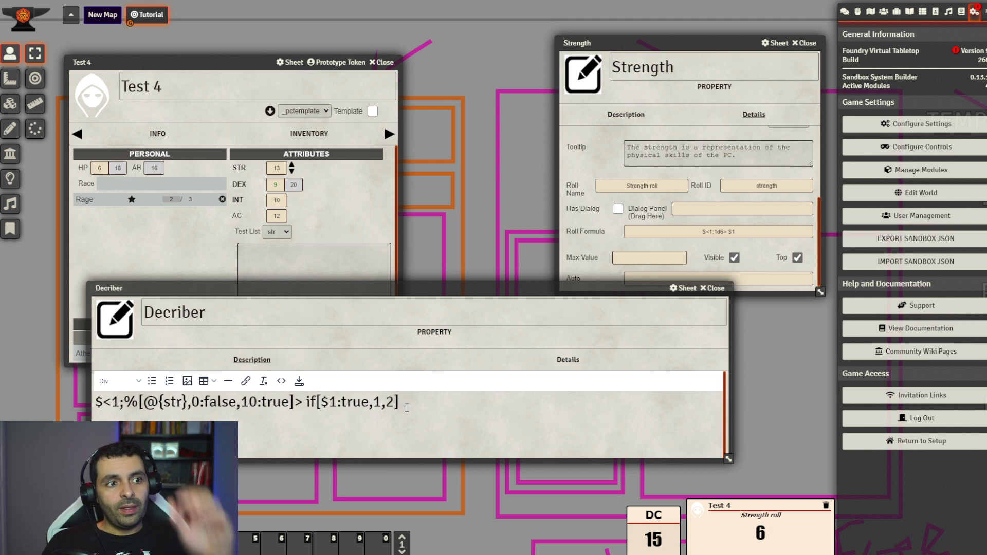
drag(399, 403, 305, 403)
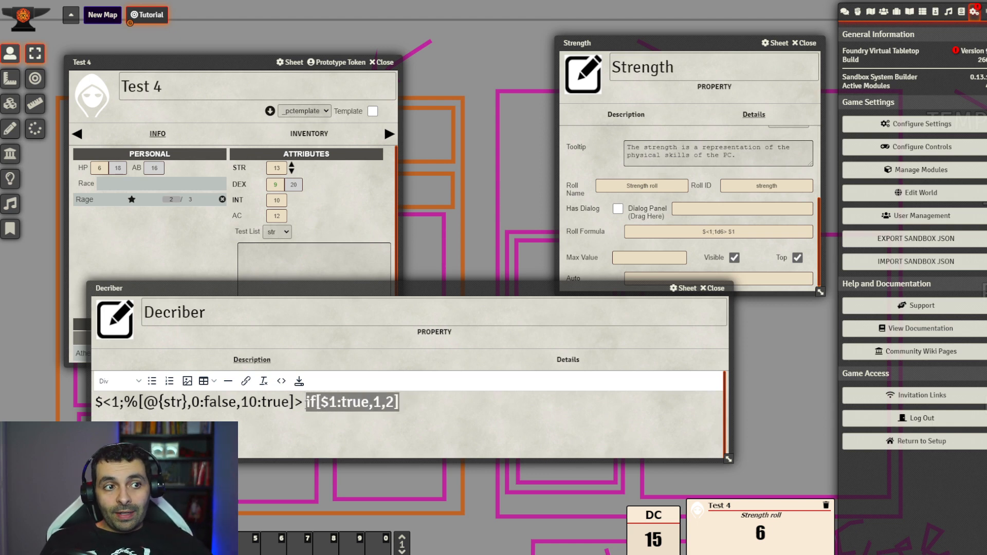
click(409, 404)
drag(409, 404, 307, 404)
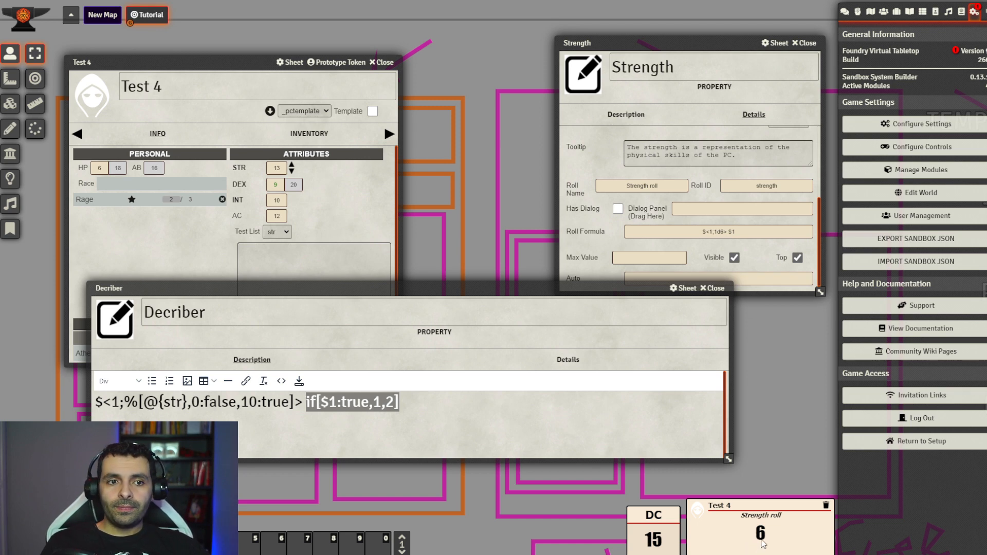
- Replace the Strength property's roll formula with the full Decriber formula "$<1;%[@{str},0:false,10:true]> if[$1:true,1,2]"
drag(518, 290, 535, 316)
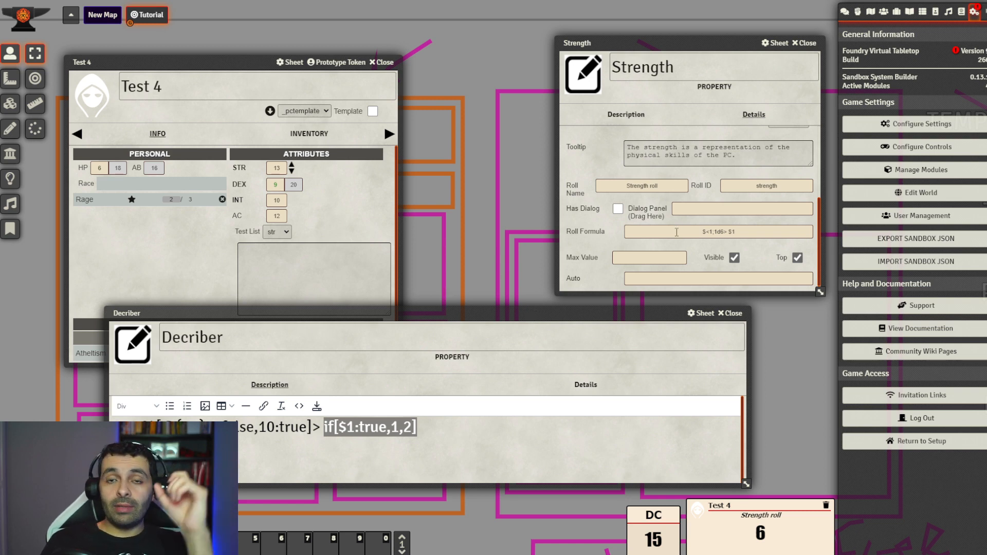
click(467, 428)
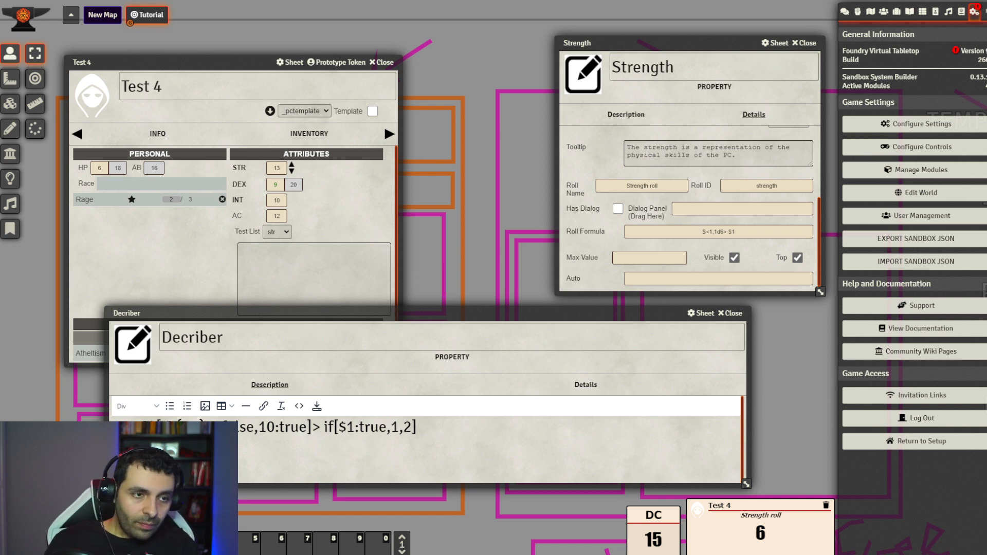
key(ctrl+a)
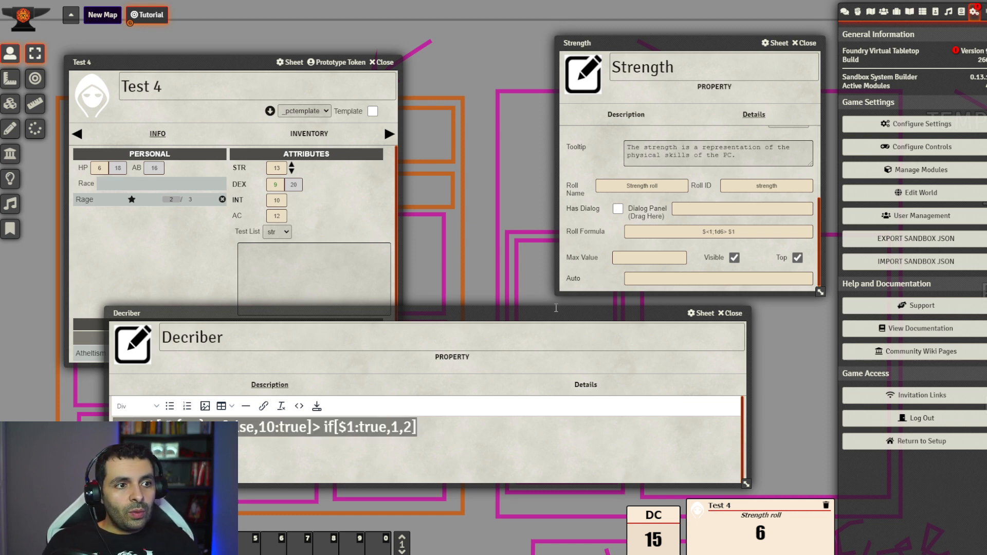
click(744, 237)
key(ctrl+a)
text($<1;%[@{str},0:false,10:true]> if[$1:true,1,2])
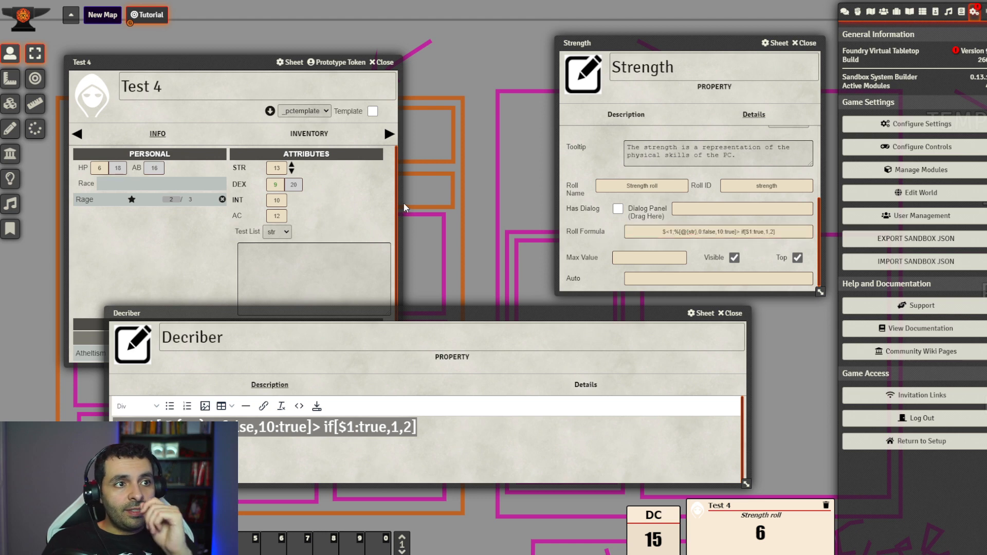
- Test the Strength roll on the Test 4 sheet, and repeat it with STR lowered to 9
click(237, 174)
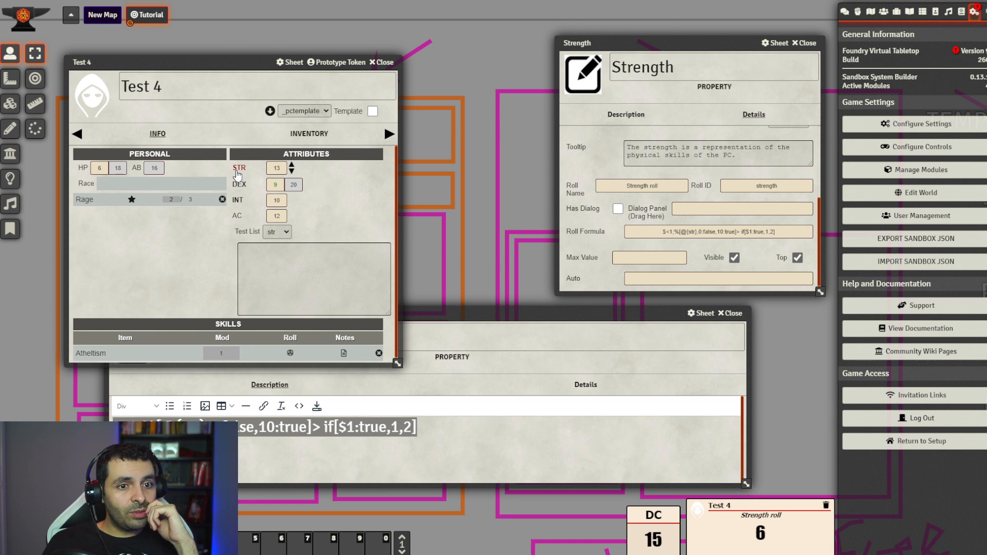
click(237, 174)
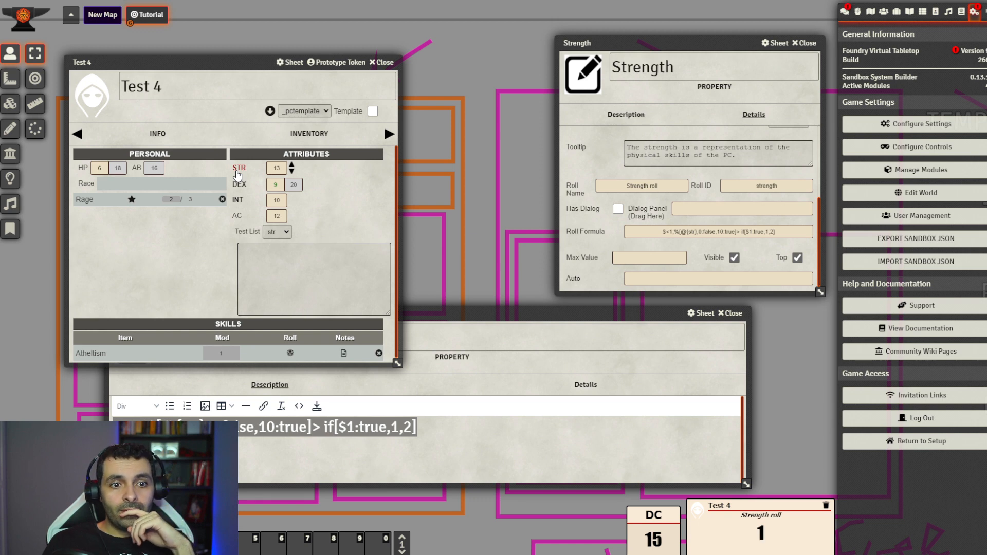
click(291, 170)
click(292, 170)
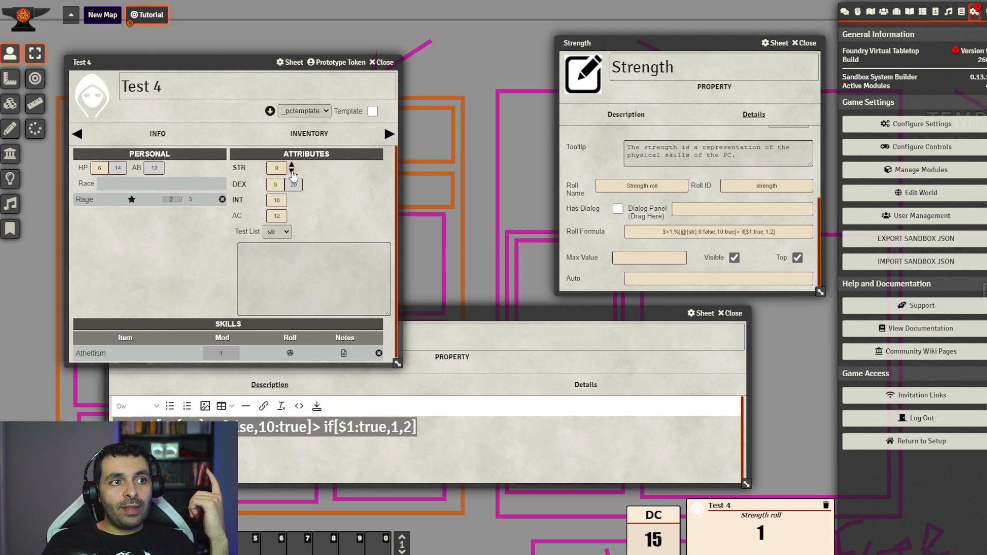
click(240, 170)
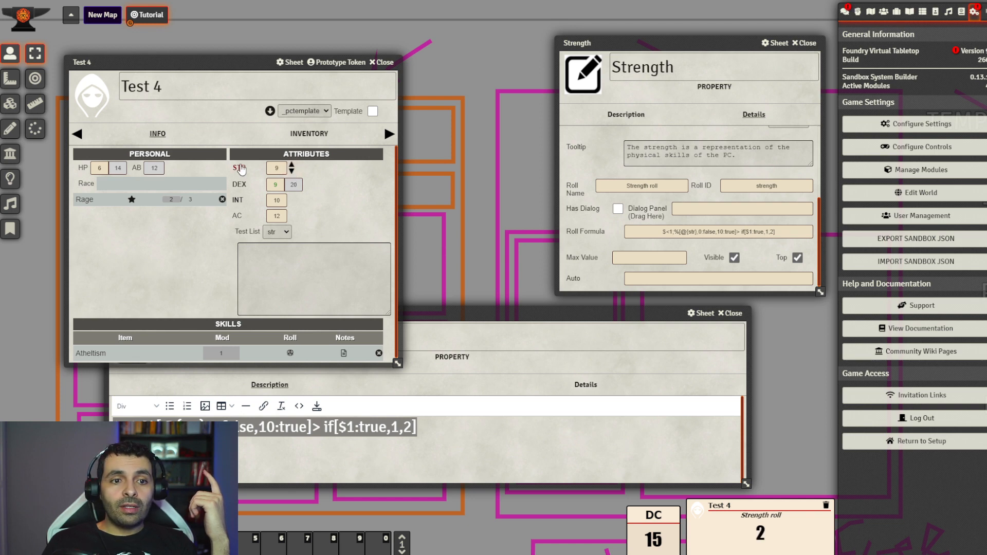
- Insert the "AND" operator after "$1:true" in the if[] condition of the Decriber description
click(448, 427)
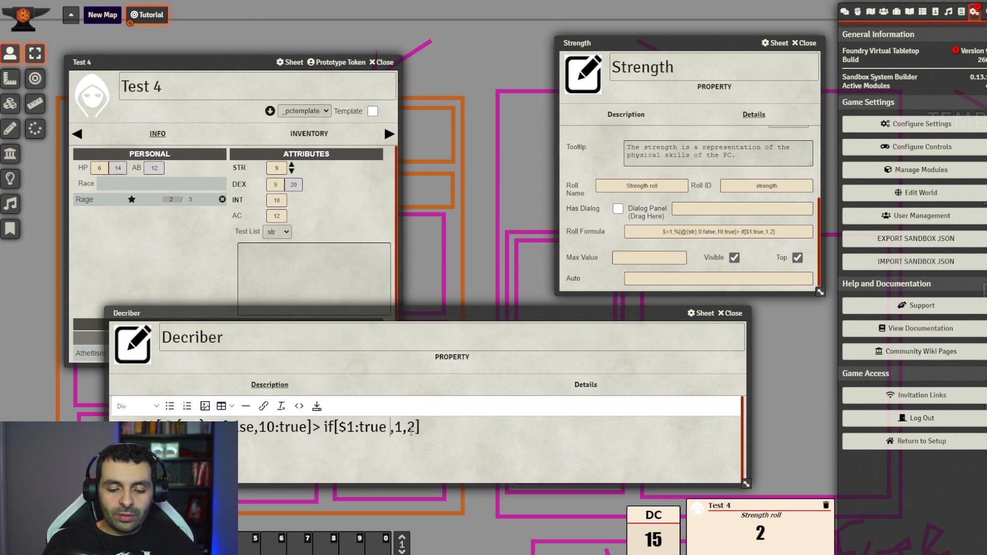
text(AND)
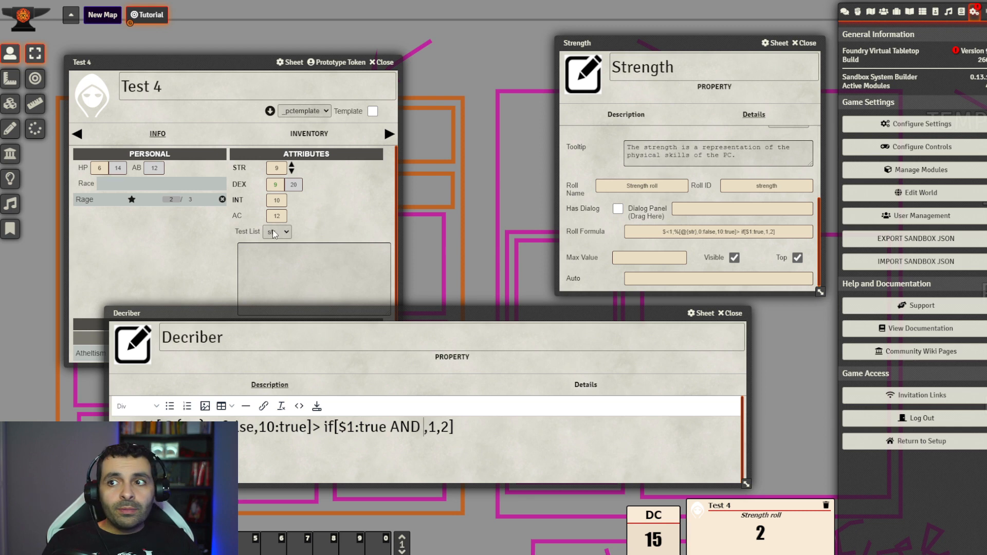
click(425, 428)
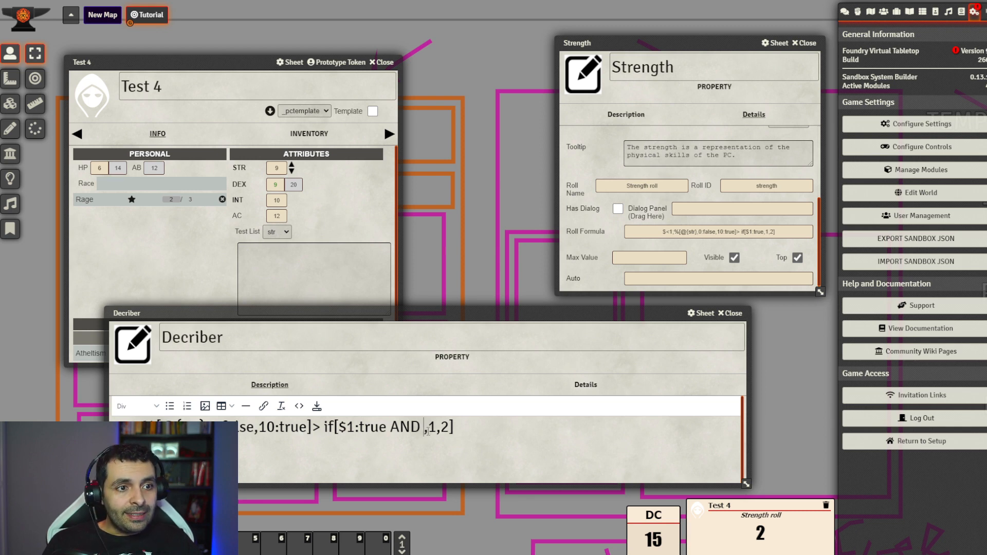
key(BackSpace)
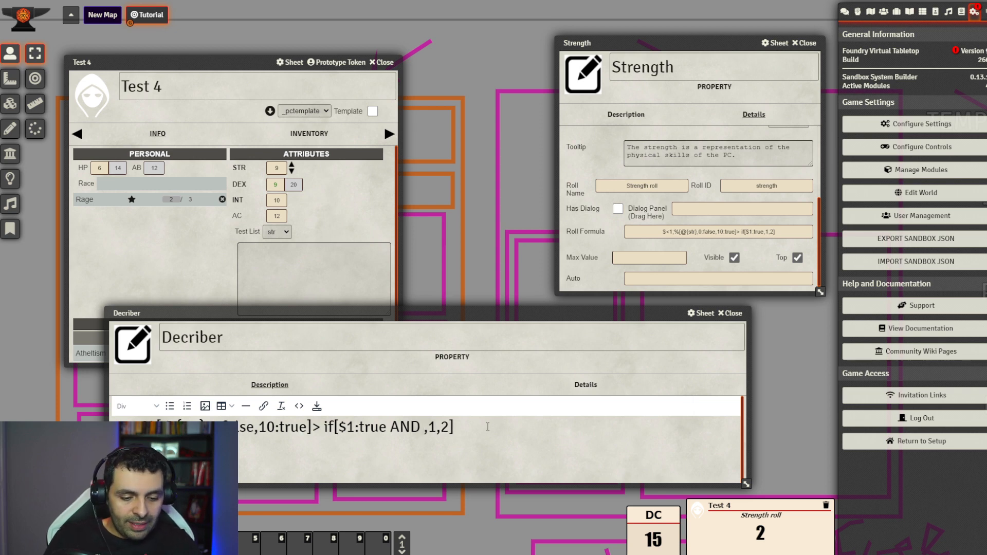
- Add "@{testlist}:str" after "AND" as the second condition of the if[] expression
text(@{})
key(Left)
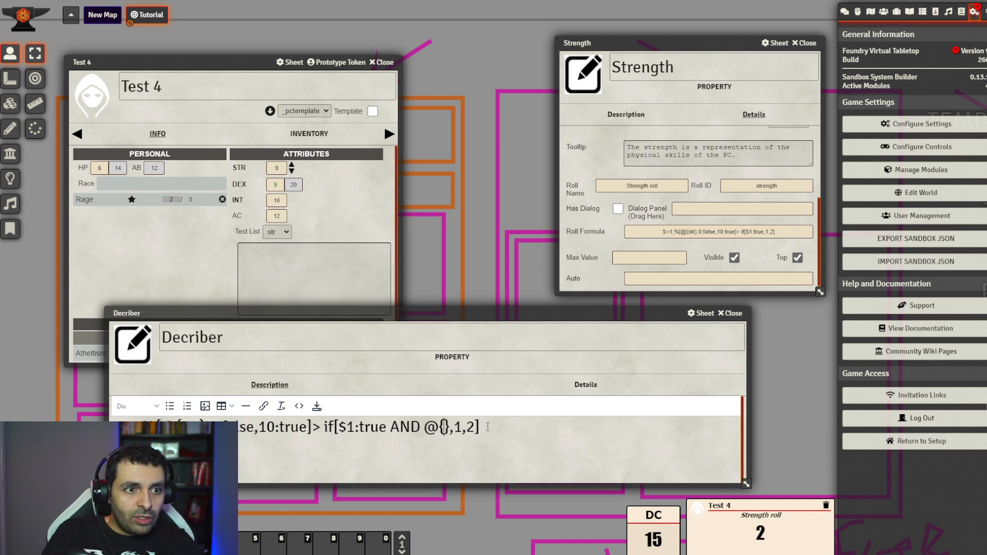
text(testlist)
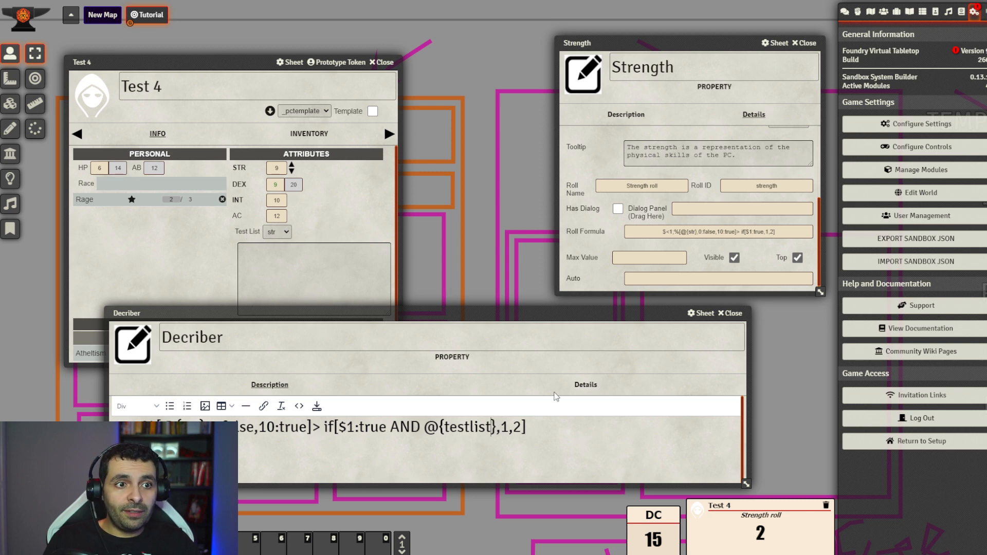
click(497, 426)
text(:str)
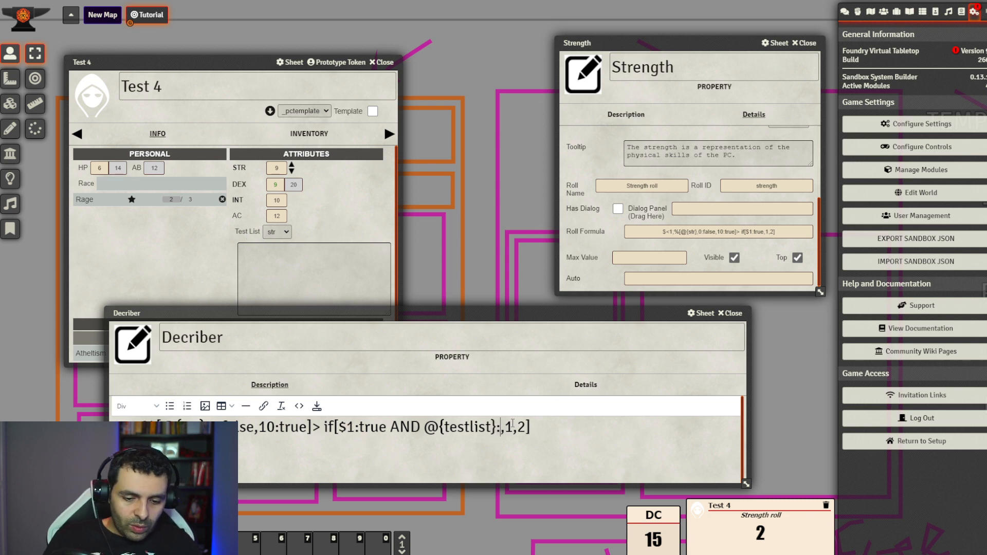
click(565, 429)
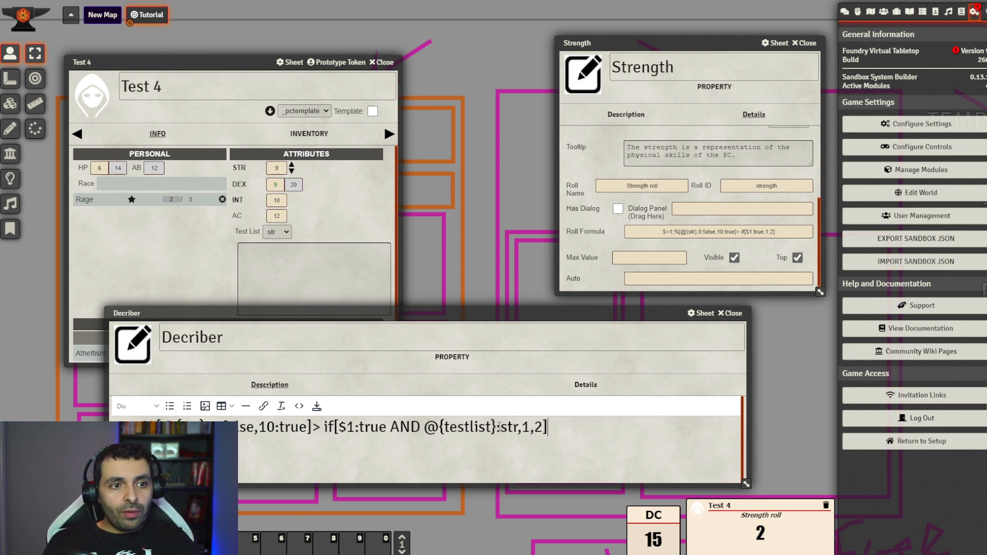
drag(497, 427, 339, 428)
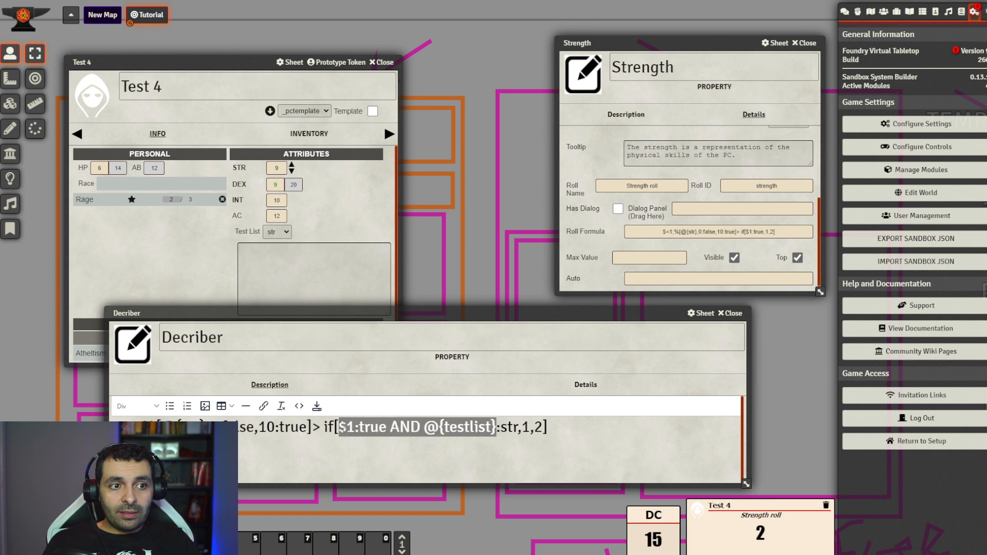
- Raise STR to 11 on the Test 4 sheet and test the Strength roll
drag(522, 427, 339, 427)
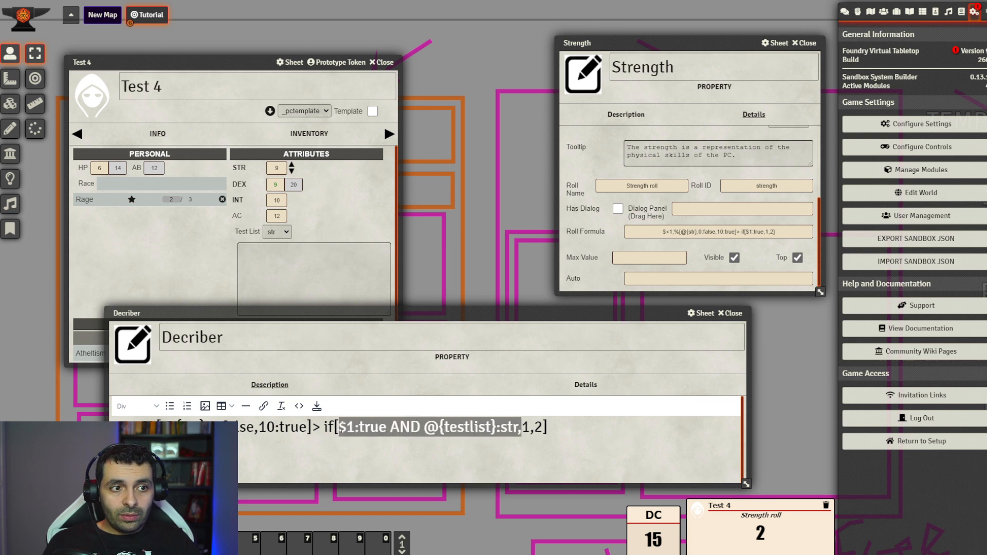
click(522, 430)
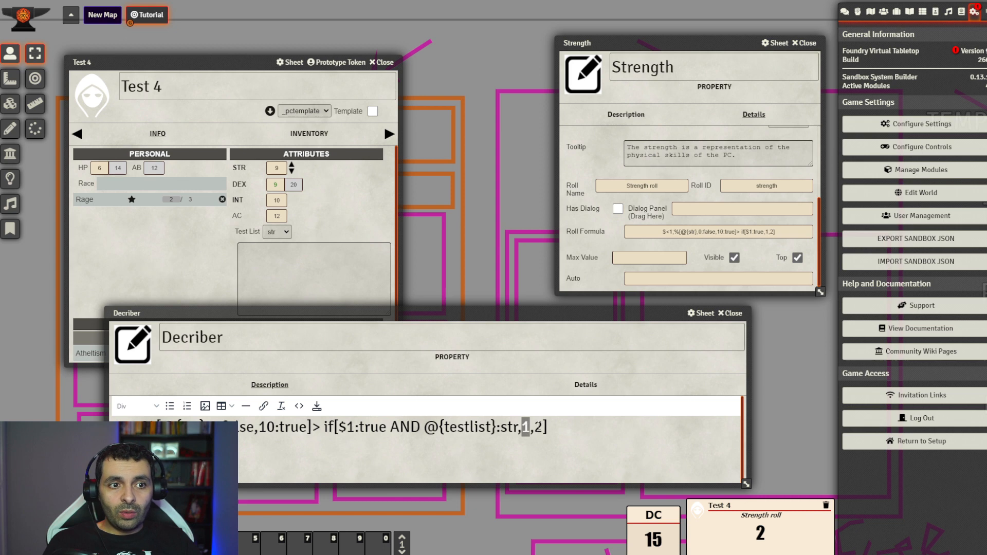
click(559, 426)
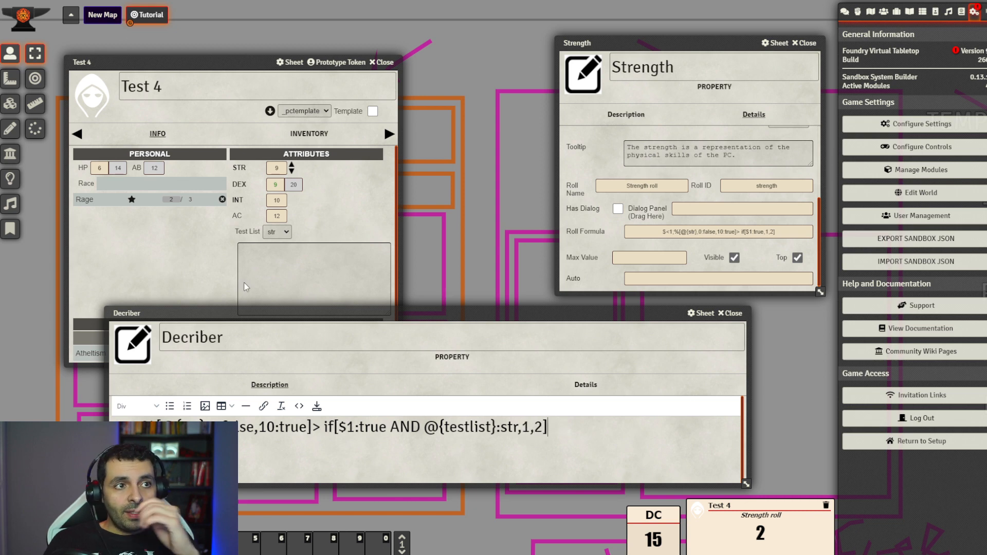
click(239, 170)
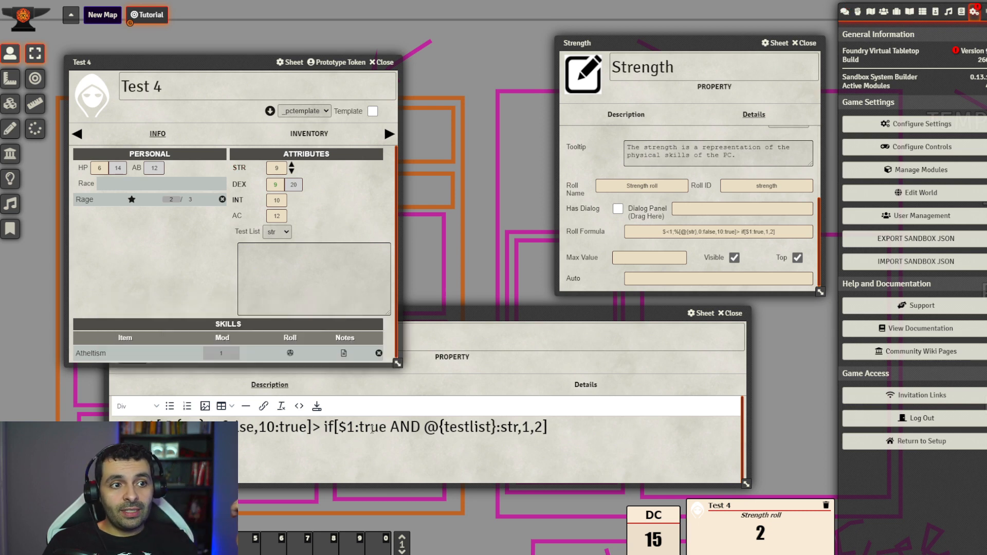
click(292, 165)
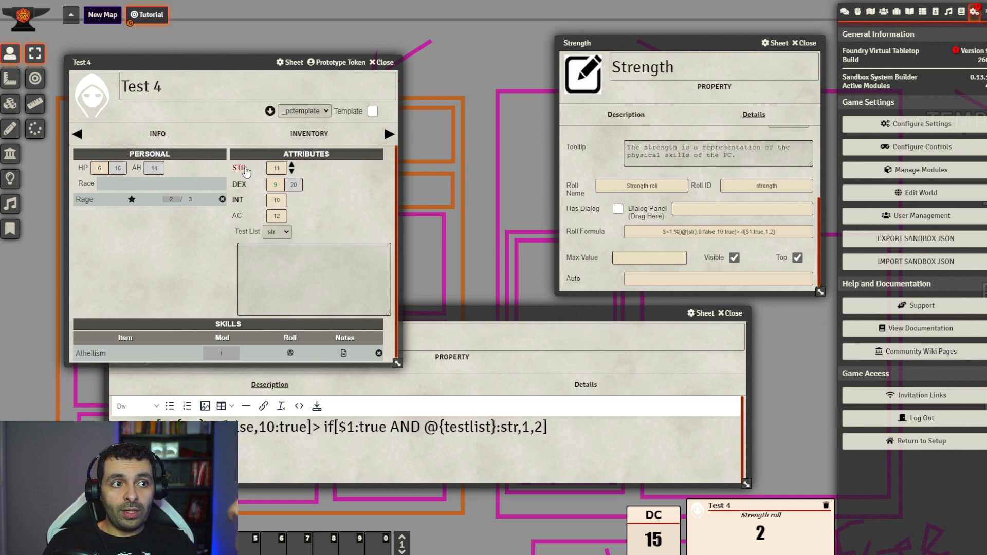
click(245, 169)
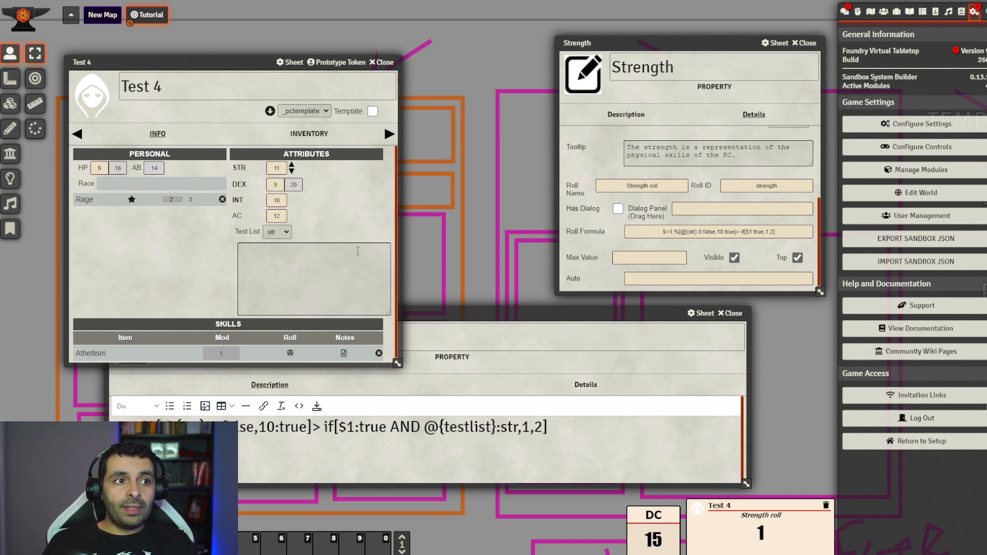
- Set the Test 4 sheet's Test List to dex and repeat the Strength roll
click(285, 234)
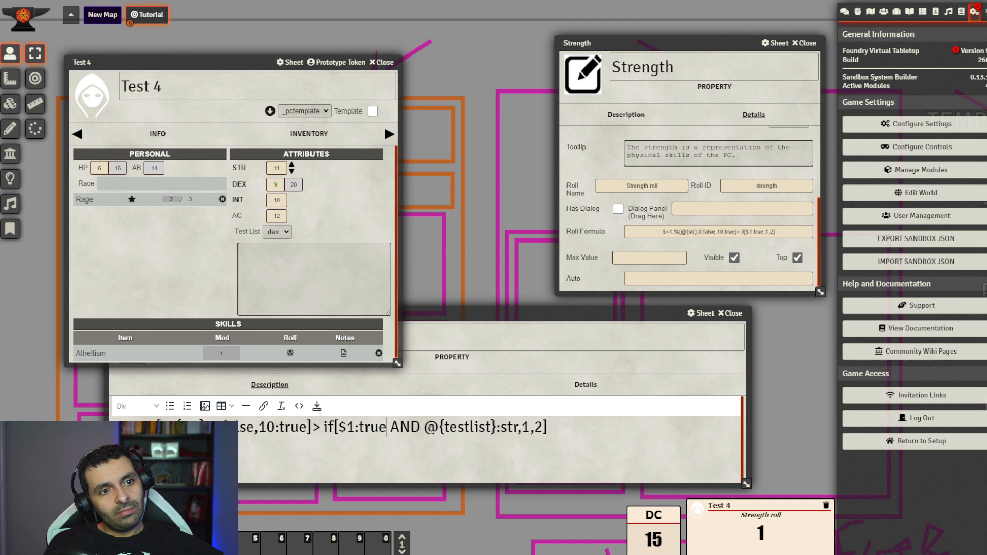
click(523, 427)
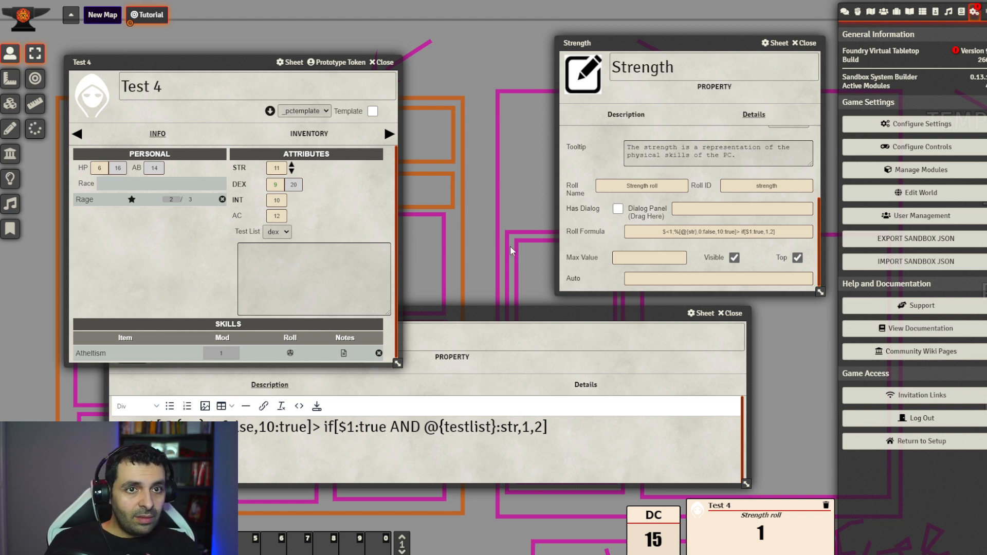
key(F12)
key(F12)
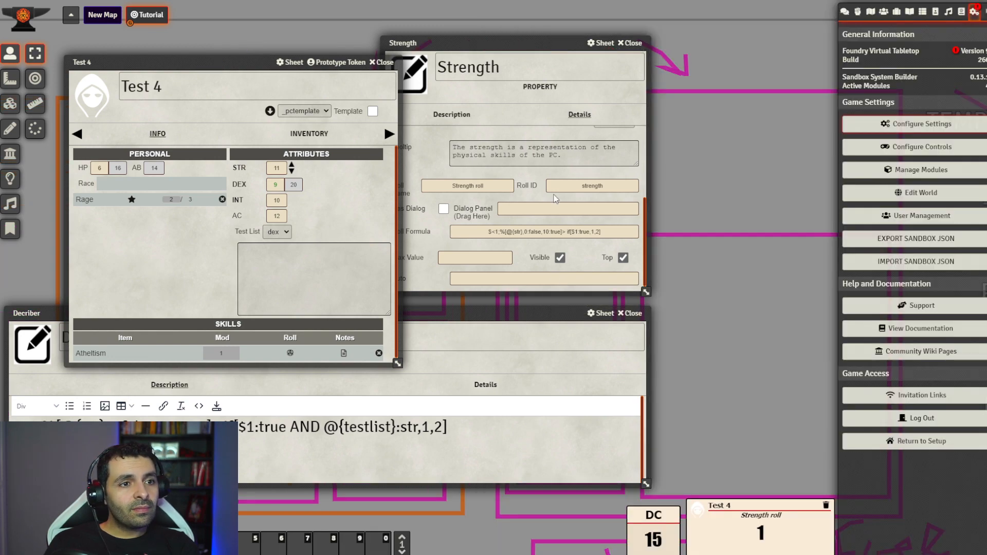
drag(538, 317, 667, 318)
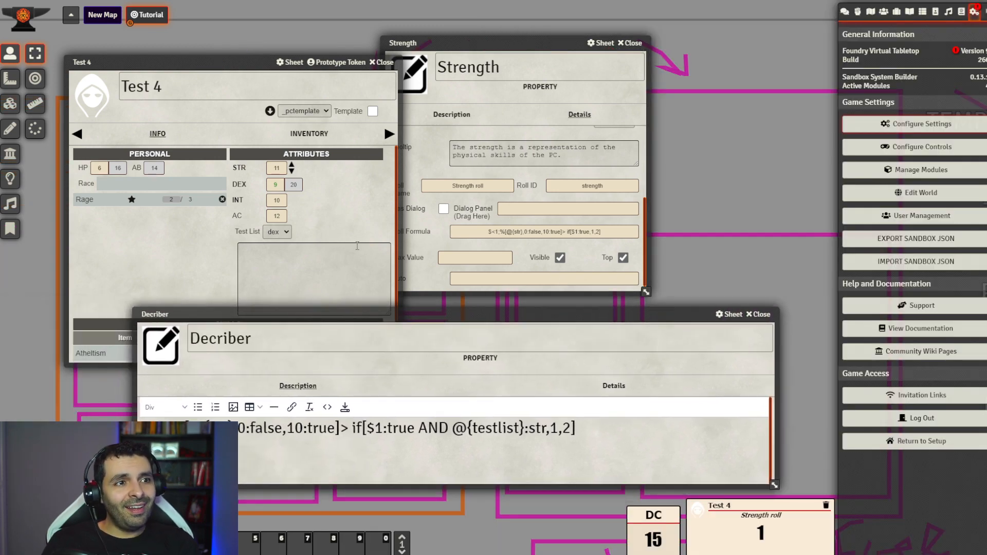
click(237, 174)
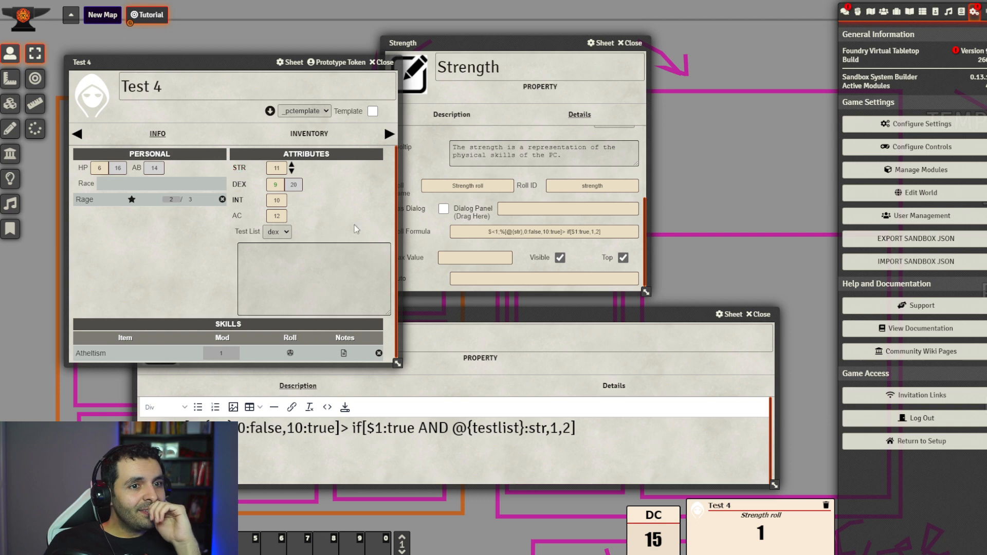
- Try to change the @{testlist} condition's comparison value to "dex" in the Decriber description formula
click(616, 321)
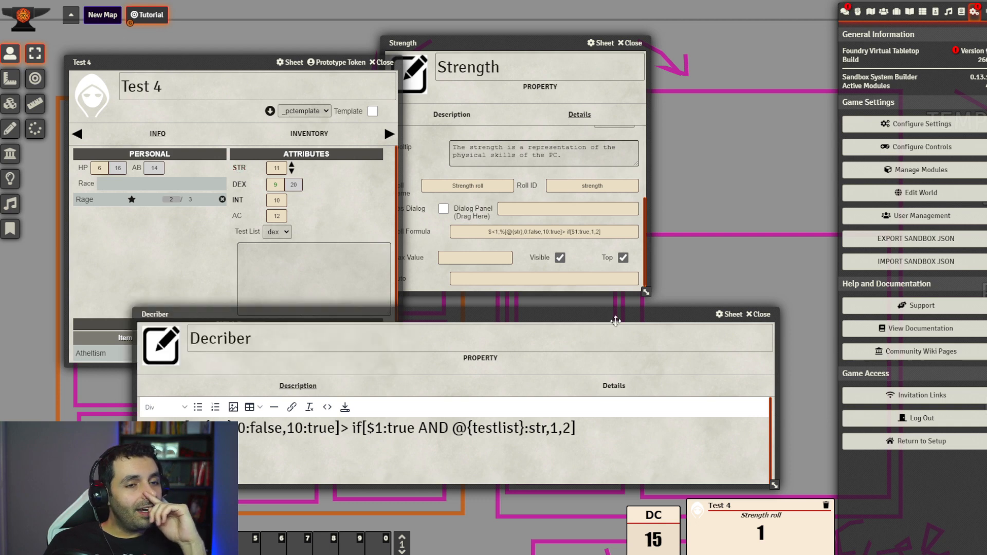
double_click(543, 428)
text(dex)
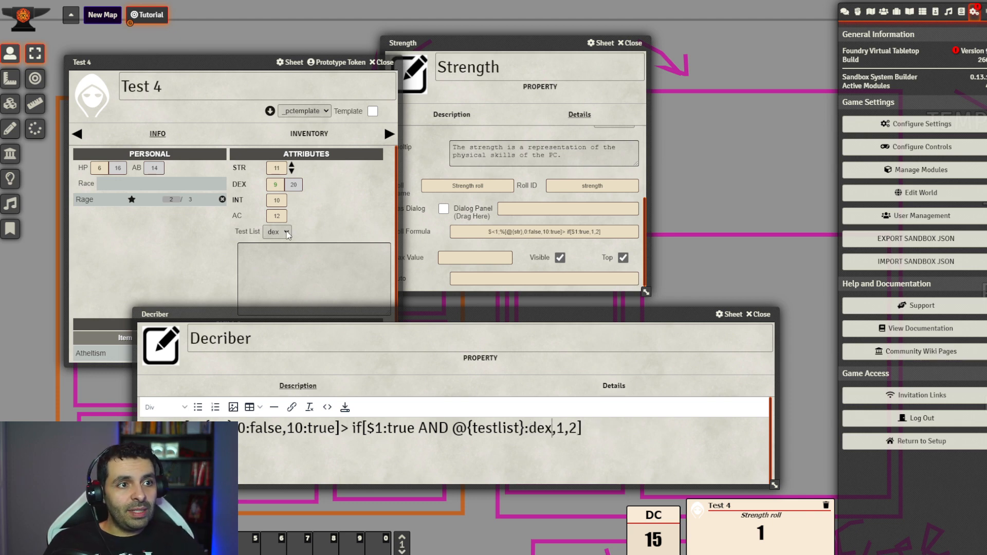
click(309, 232)
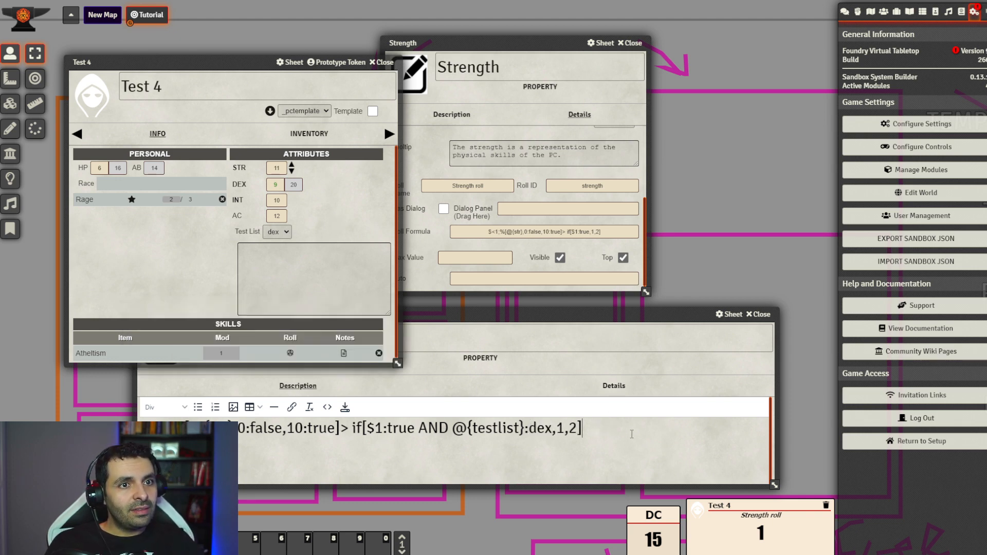
drag(632, 435, 175, 428)
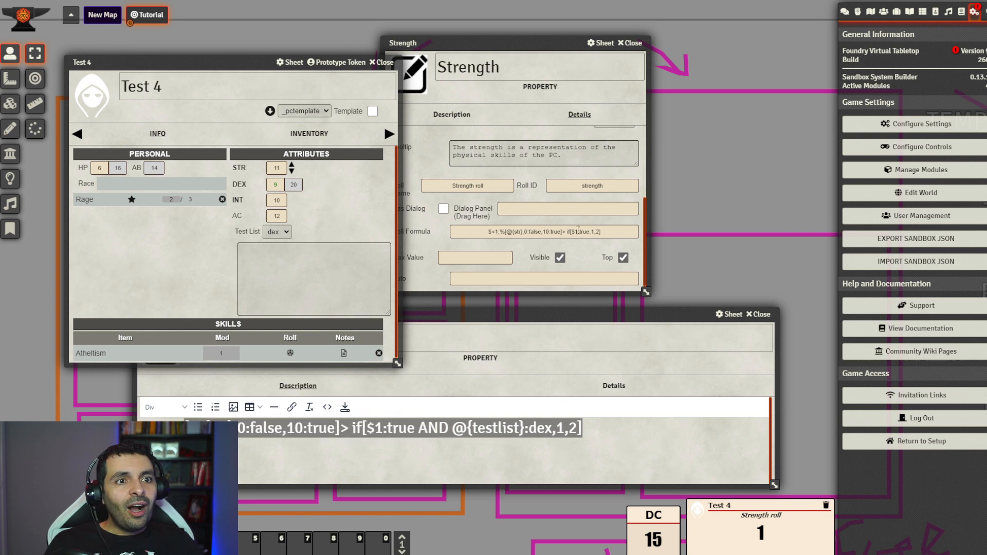
key(ctrl+z)
- Replace the Strength property's roll formula with the Decriber formula "$<1;%[@{str},0:false,10:true]> if[$1:true AND @{testlist}:str,1,2]"
drag(599, 434, 174, 430)
key(ctrl+c)
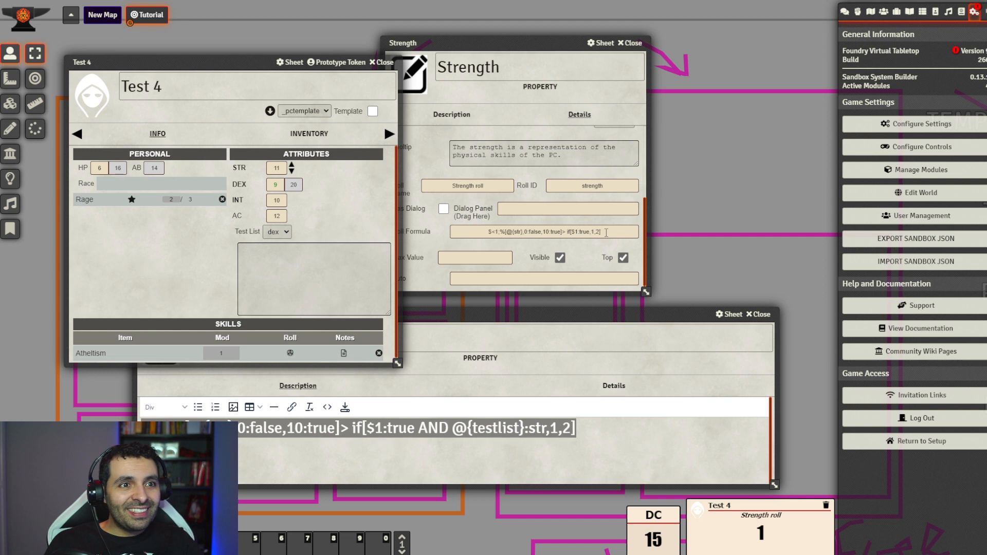
drag(606, 232, 389, 238)
key(ctrl+v)
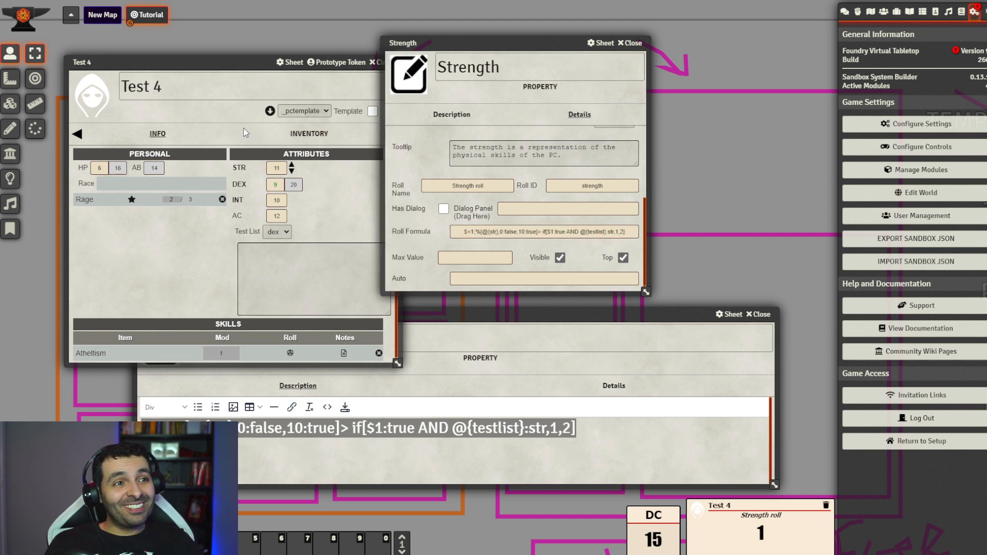
click(325, 173)
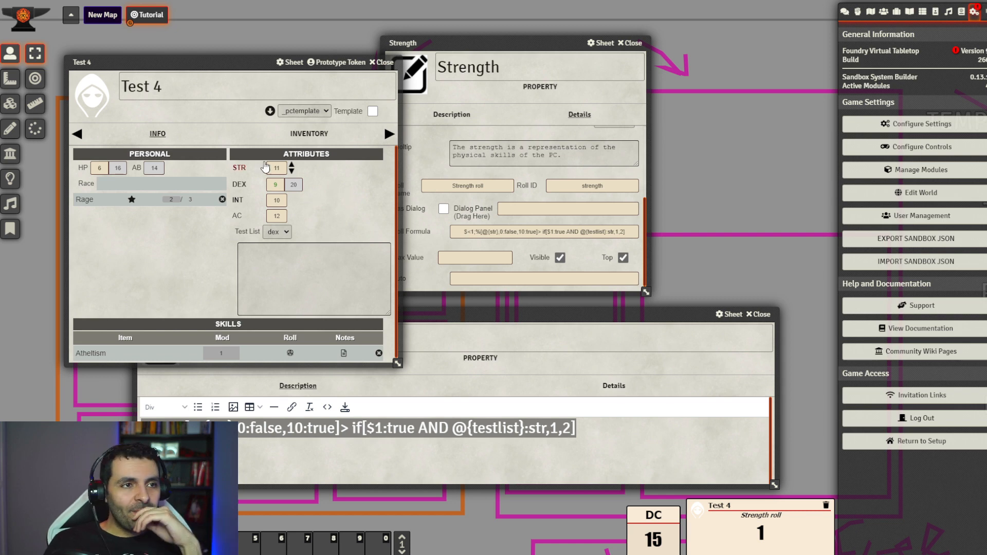
- Switch the Test 4 sheet's Test List to str and back to dex, and test the Strength roll
click(353, 429)
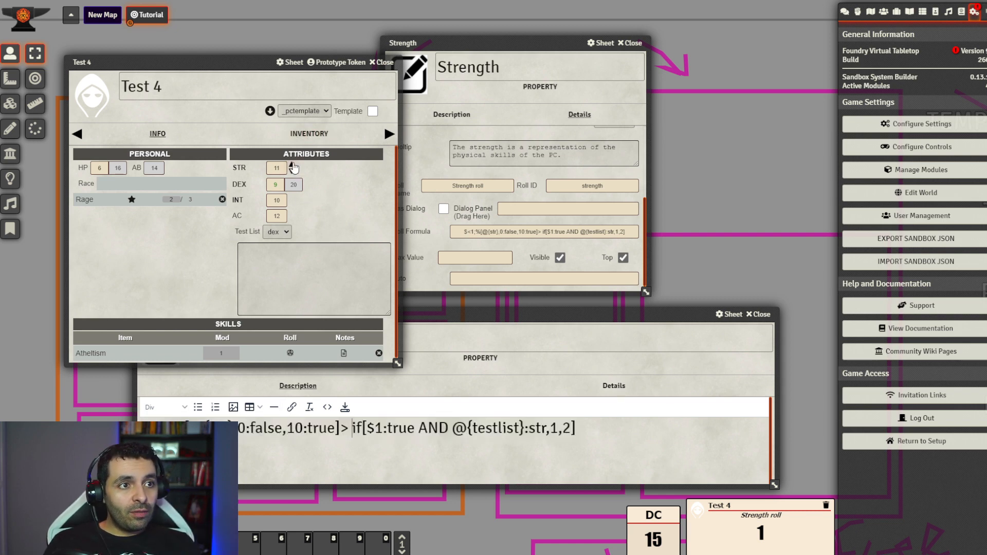
click(278, 232)
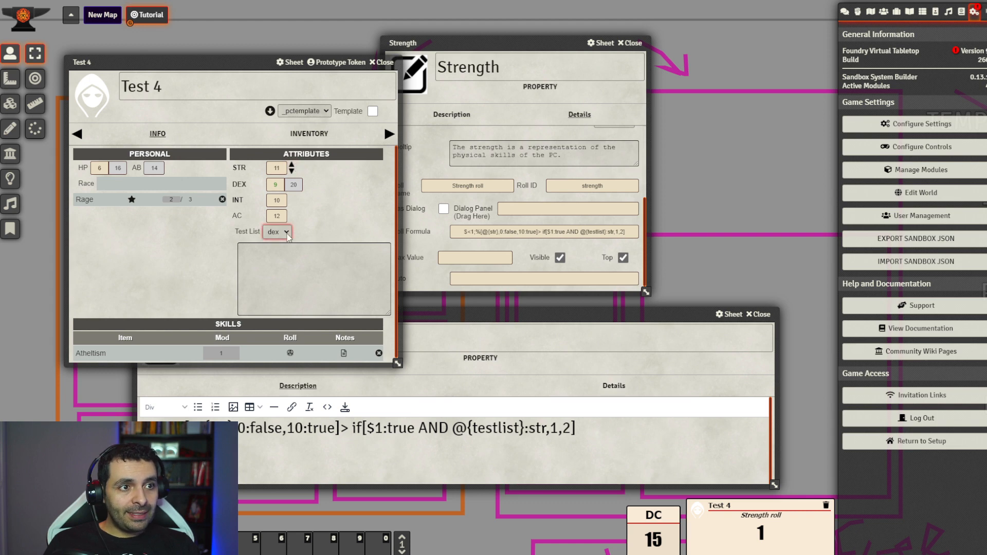
click(277, 251)
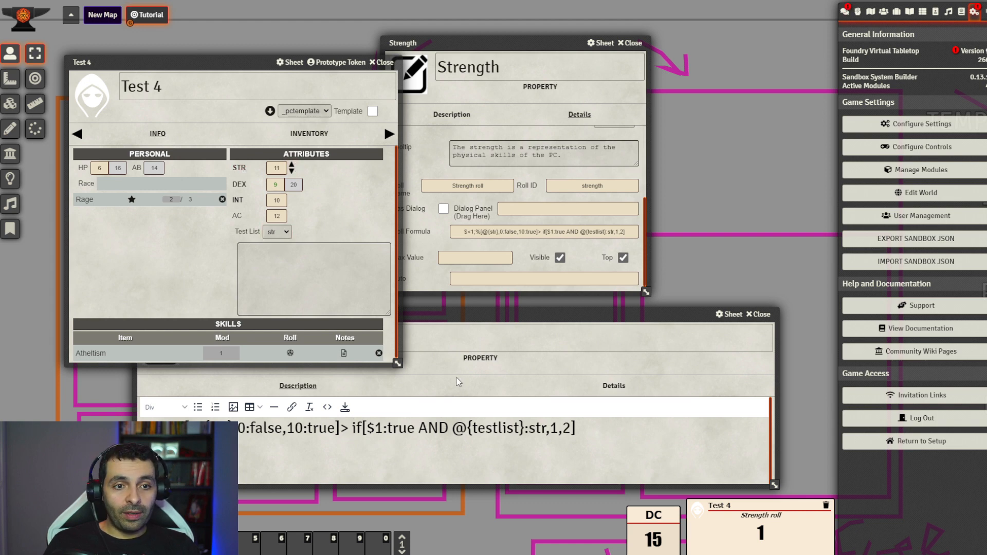
click(287, 232)
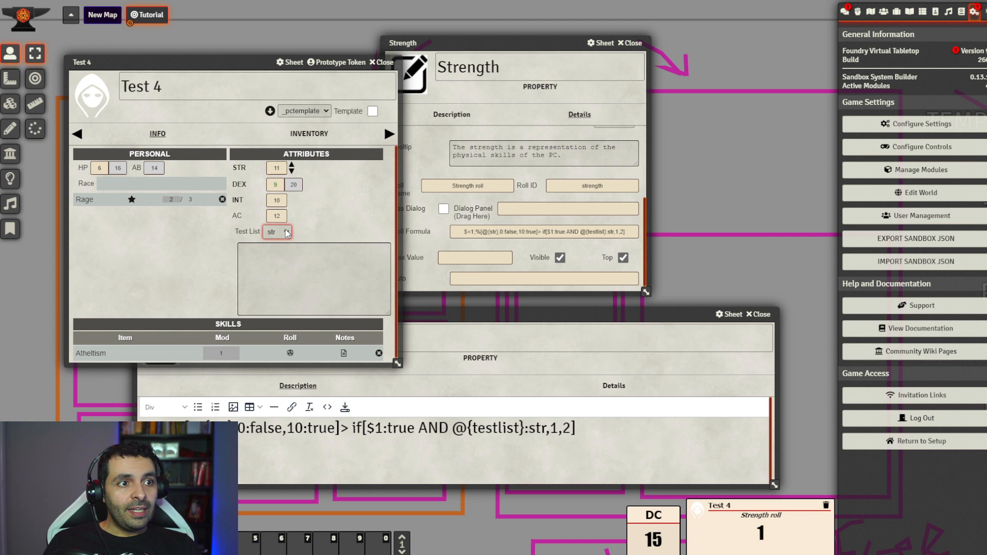
click(286, 257)
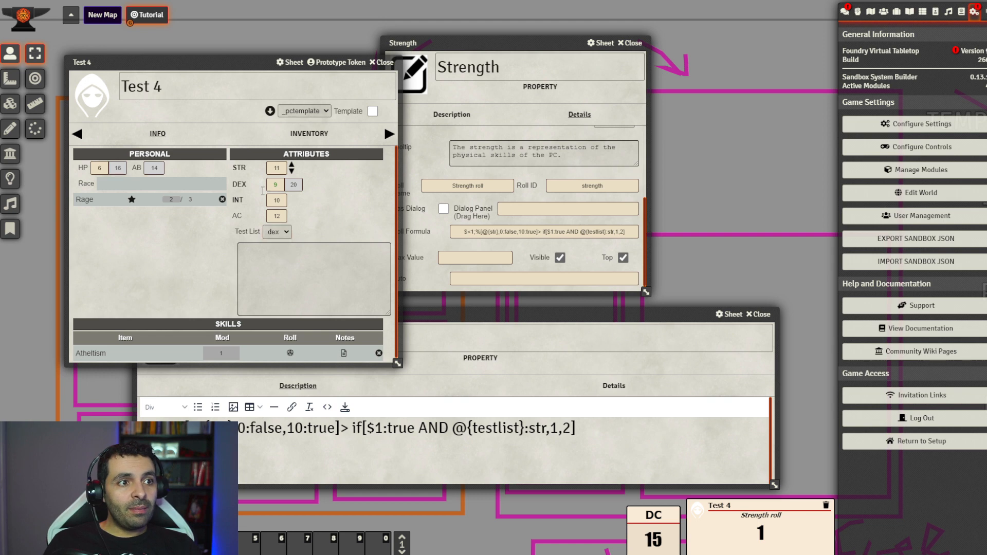
click(237, 170)
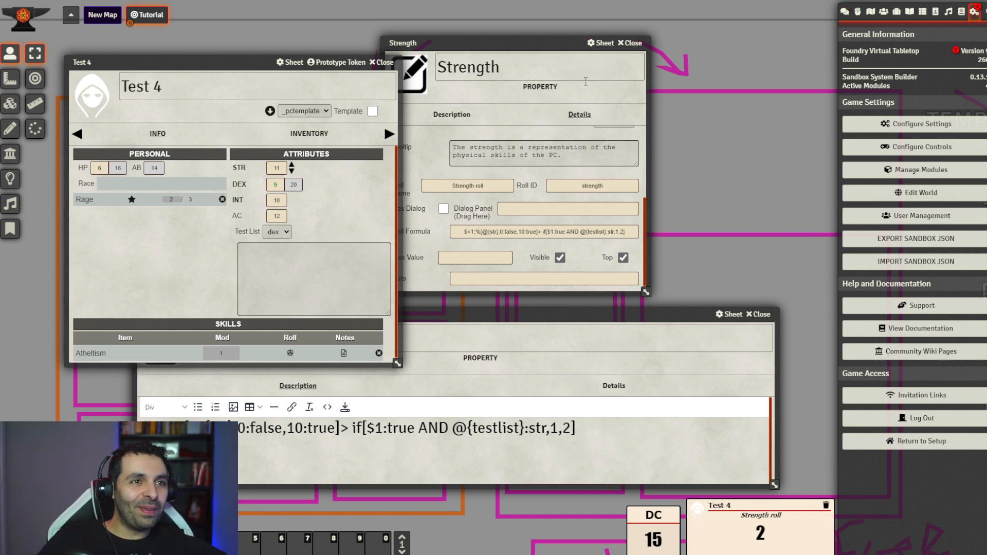
- Replace the "AND" operator with "OR" in the if[] condition of the Decriber description
drag(536, 48, 655, 26)
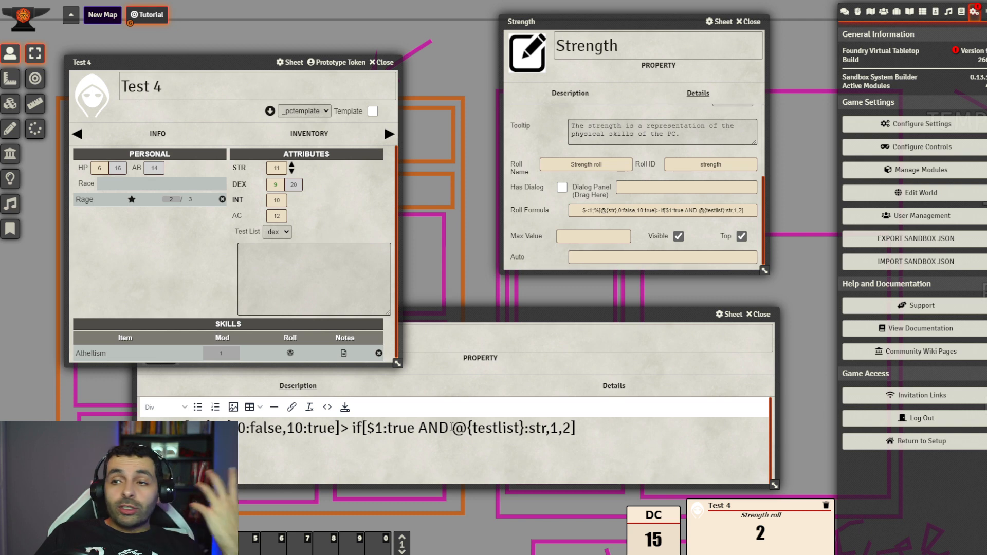
drag(452, 428, 419, 429)
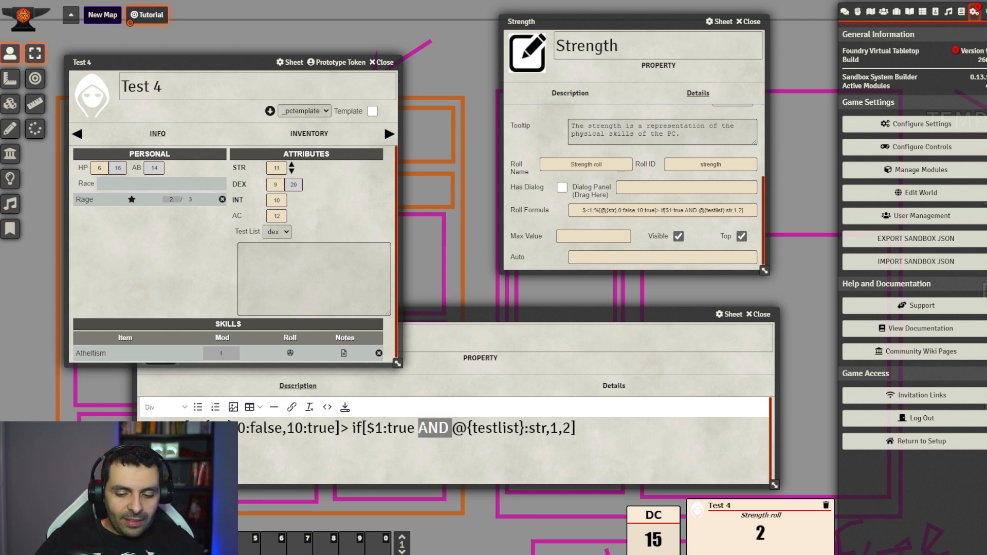
text(OR)
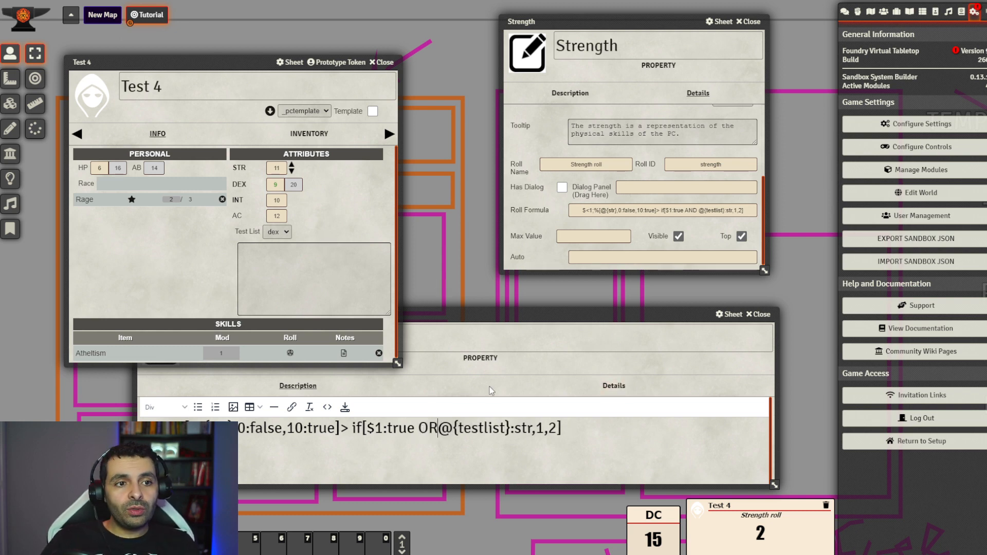
drag(544, 428, 536, 428)
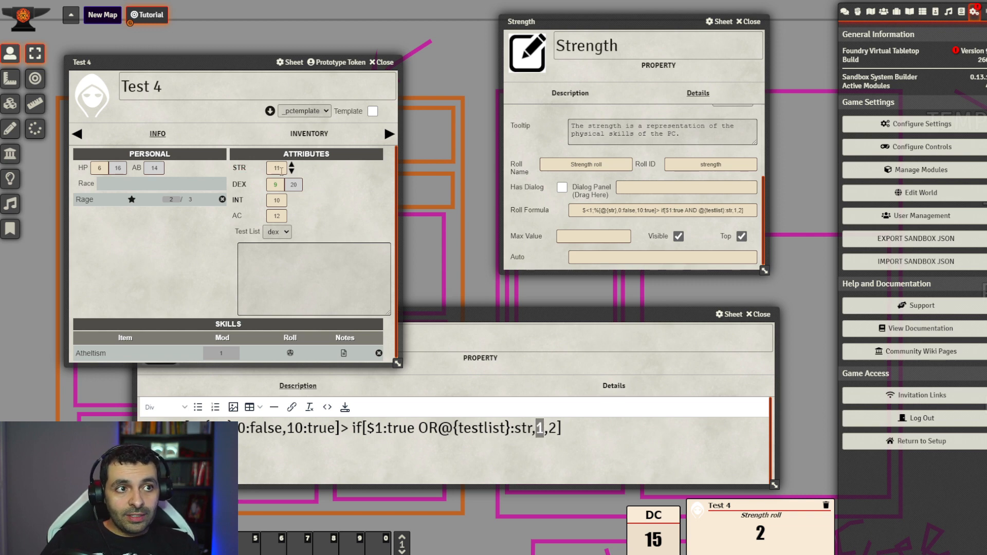
drag(417, 429, 367, 430)
drag(543, 428, 537, 428)
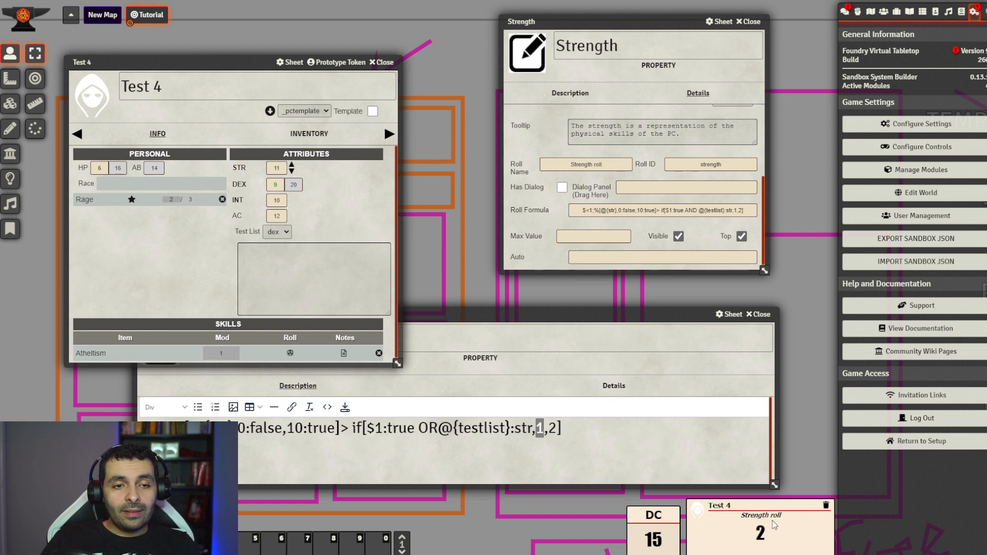
click(592, 435)
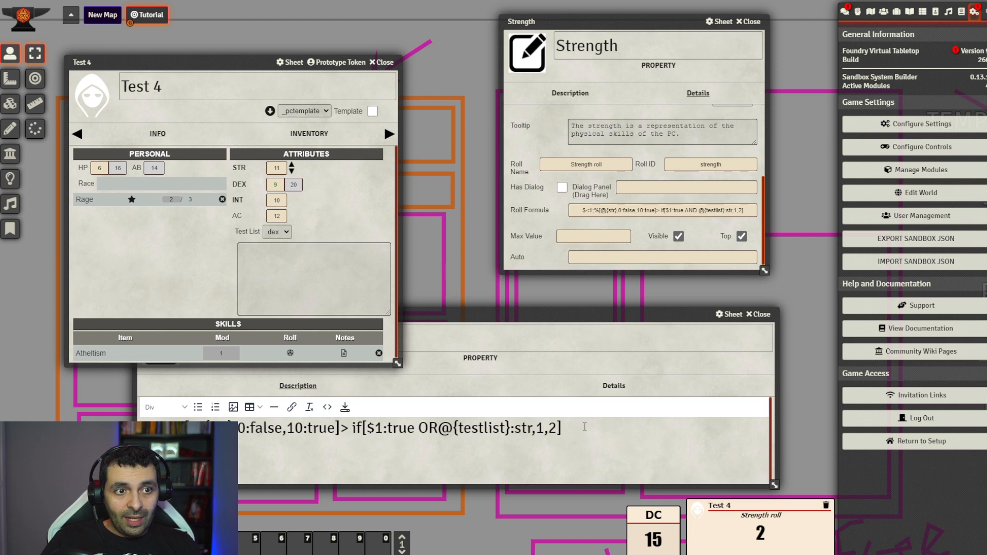
- Replace the Strength property's roll formula with the Decriber version "$<1;%[@{str},0:false,10:true]> if[$1:true OR@{testlist}:str,1,2]"
key(ctrl+a)
key(ctrl+c)
click(753, 209)
key(ctrl+a)
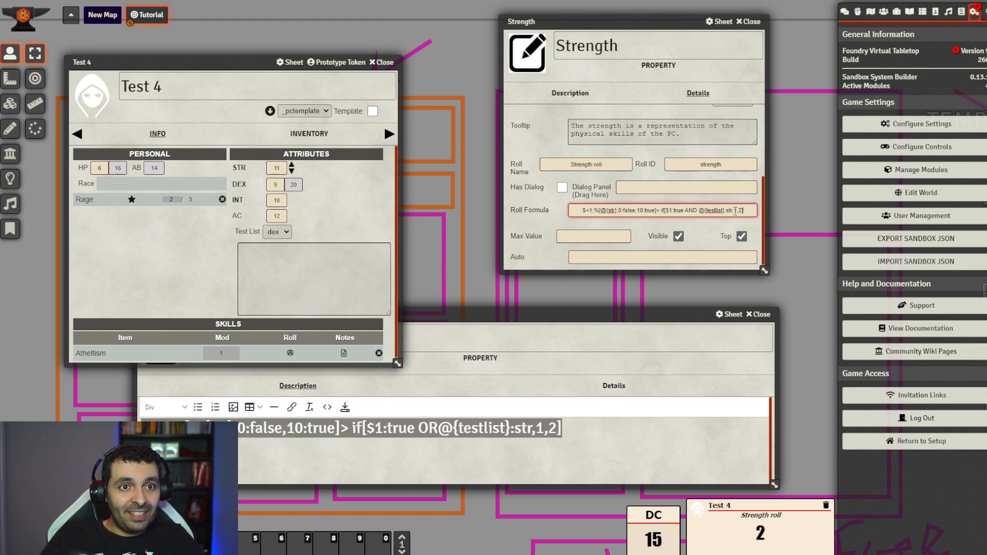
key(ctrl+v)
click(609, 436)
click(706, 211)
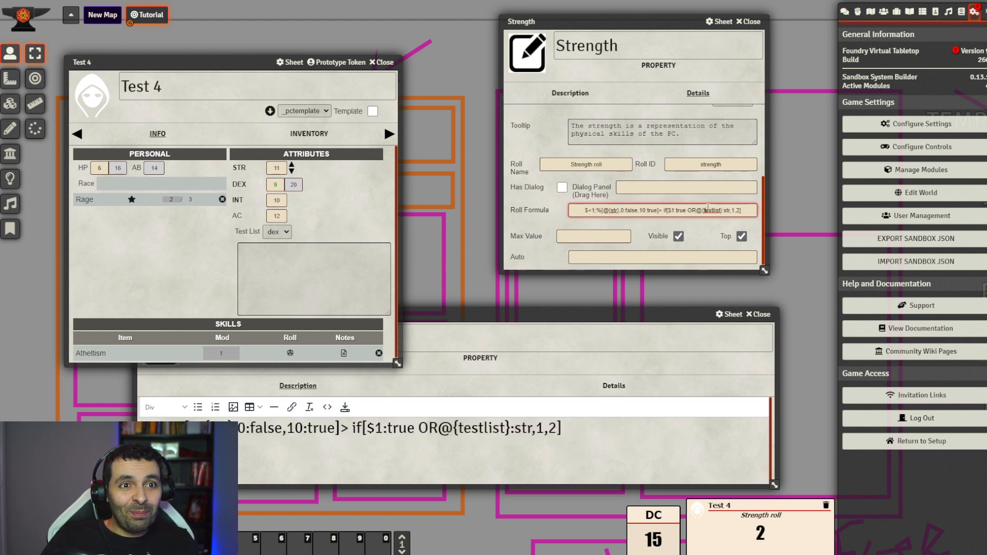
click(235, 169)
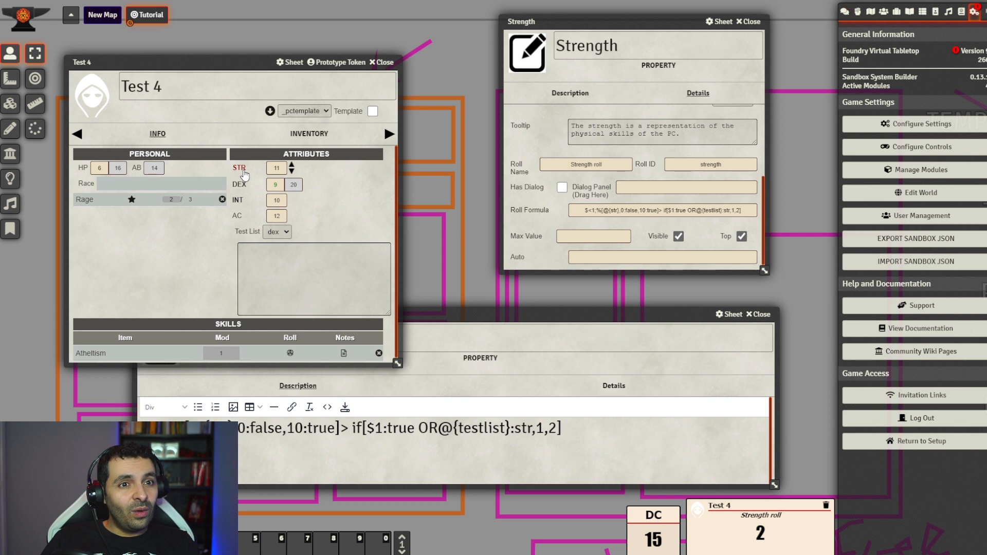
- Insert a space between "OR" and "@{testlist}" in the Strength roll formula and test the Strength roll on the Test 4 sheet
click(694, 210)
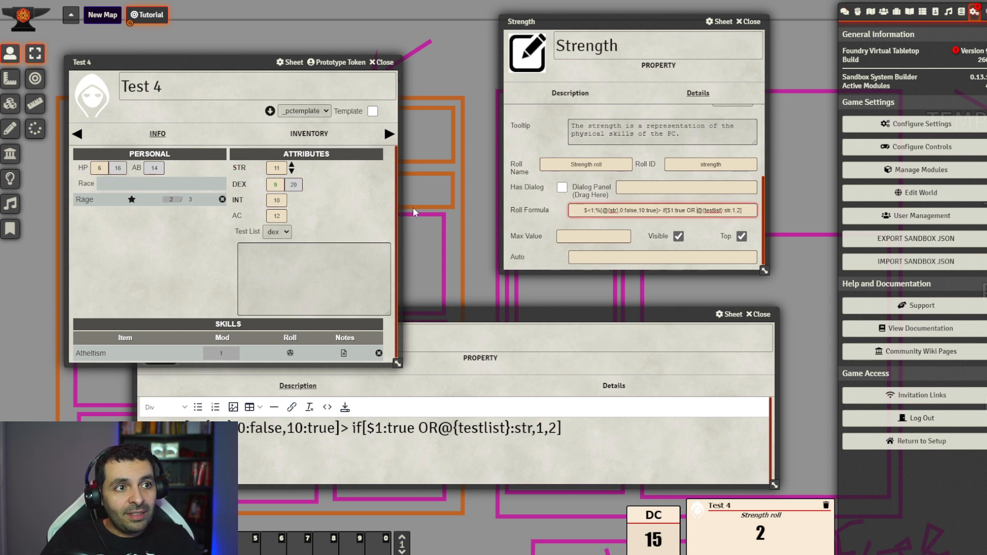
click(240, 170)
click(240, 170)
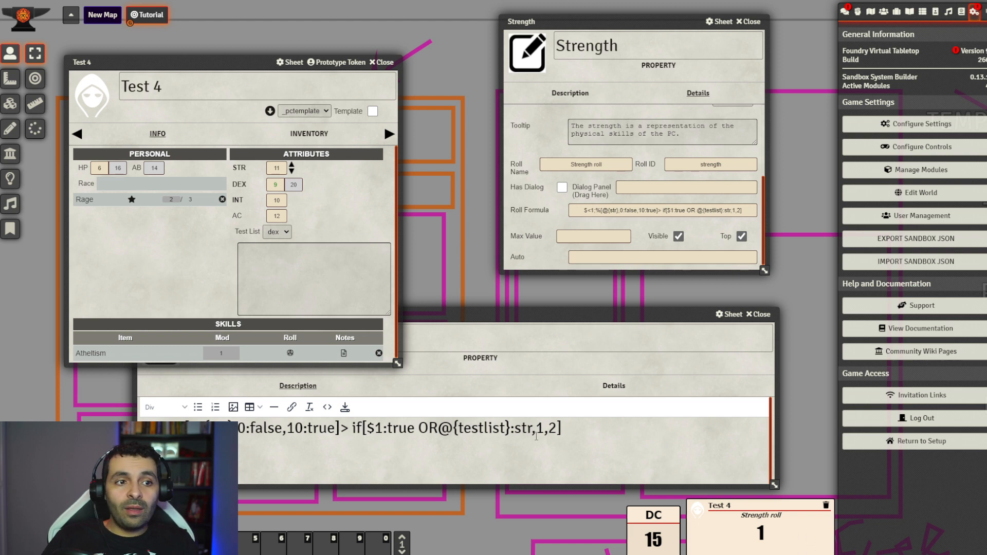
- Separate OR and @{testlist} with a space in the Decriber formula and review its conditions and the 1,2 results
click(438, 427)
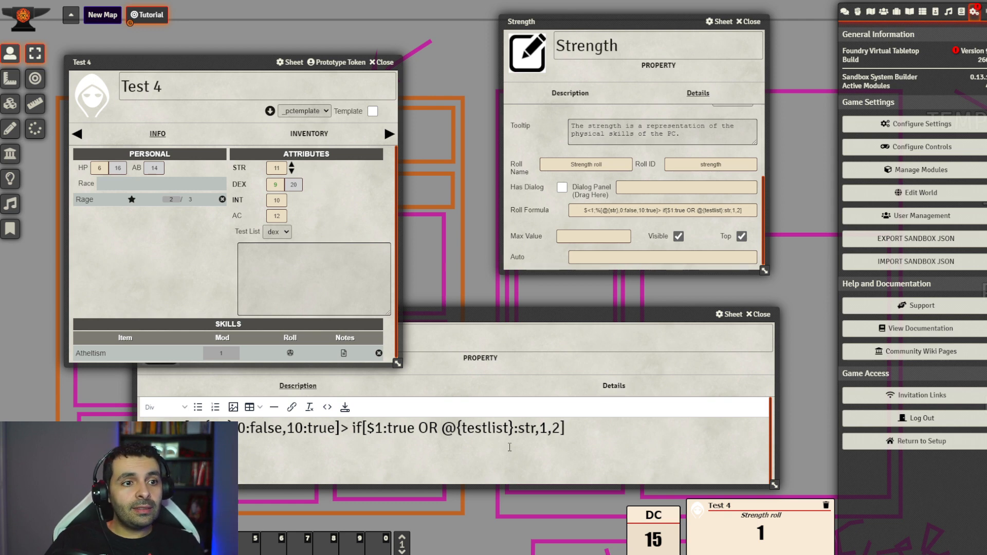
drag(521, 434, 367, 434)
click(530, 429)
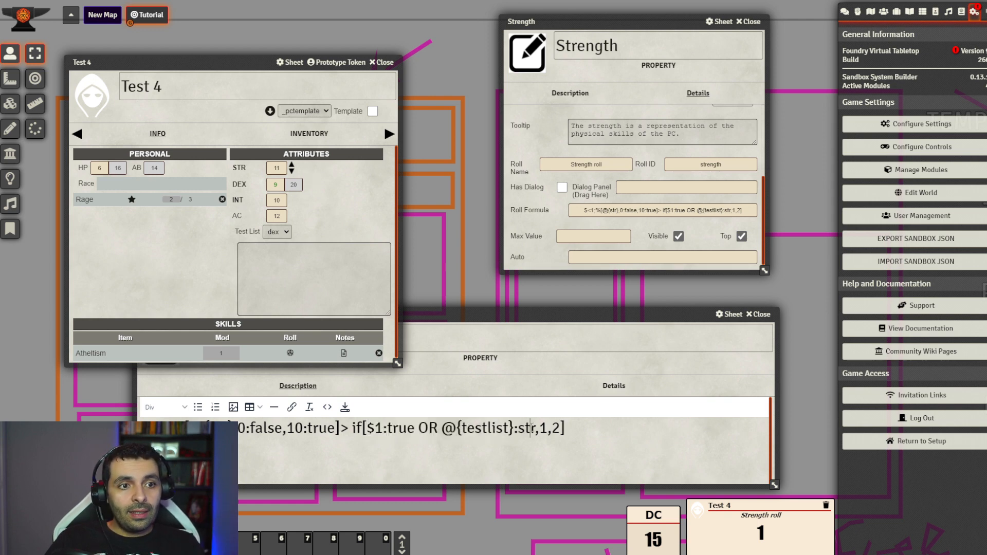
drag(562, 428, 539, 429)
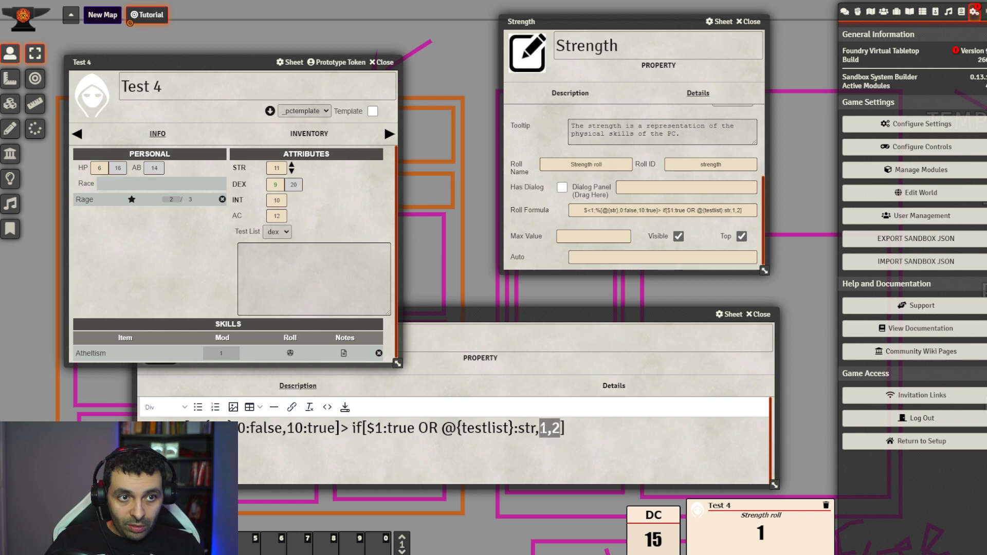
click(552, 428)
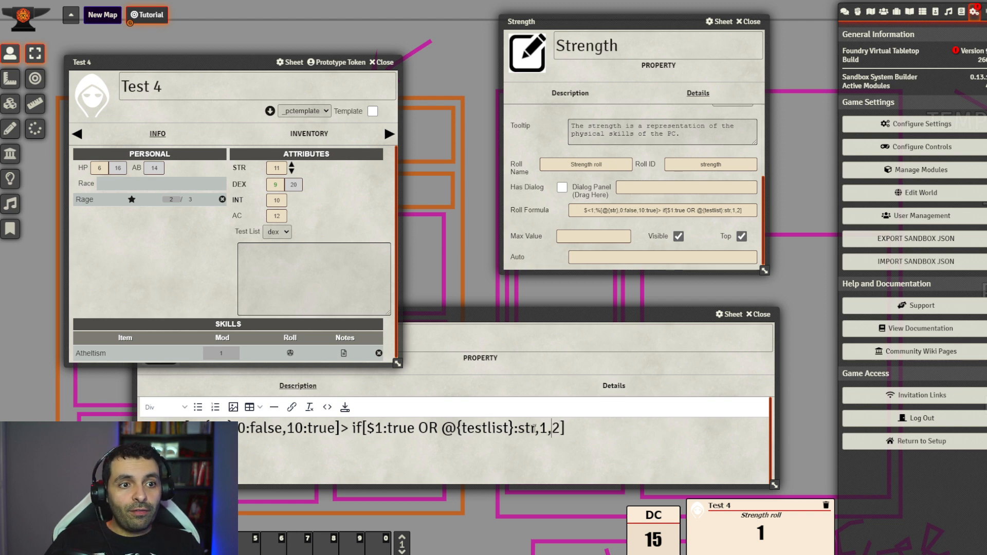
drag(538, 428, 367, 428)
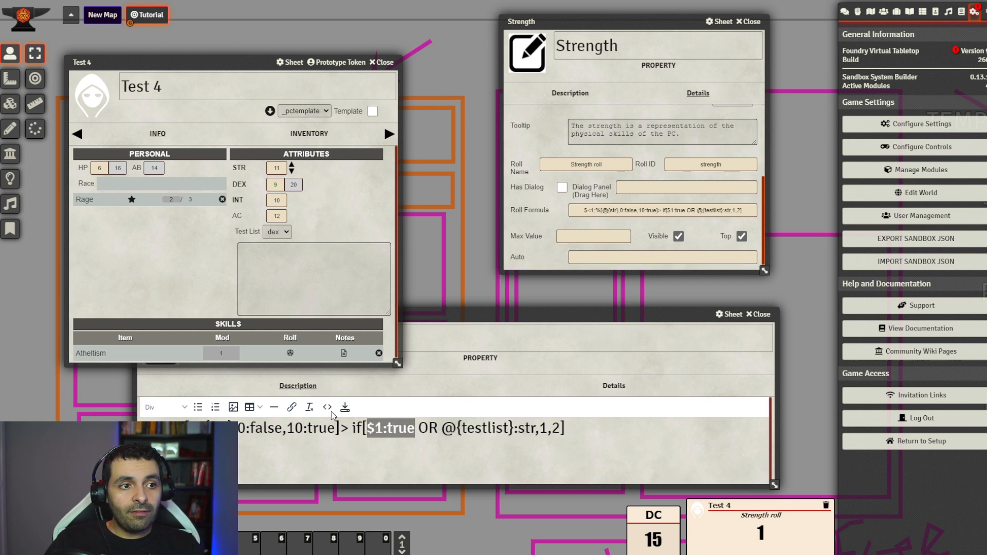
- Lower the Test 4 character's STR to 9 and make a Strength roll
click(291, 171)
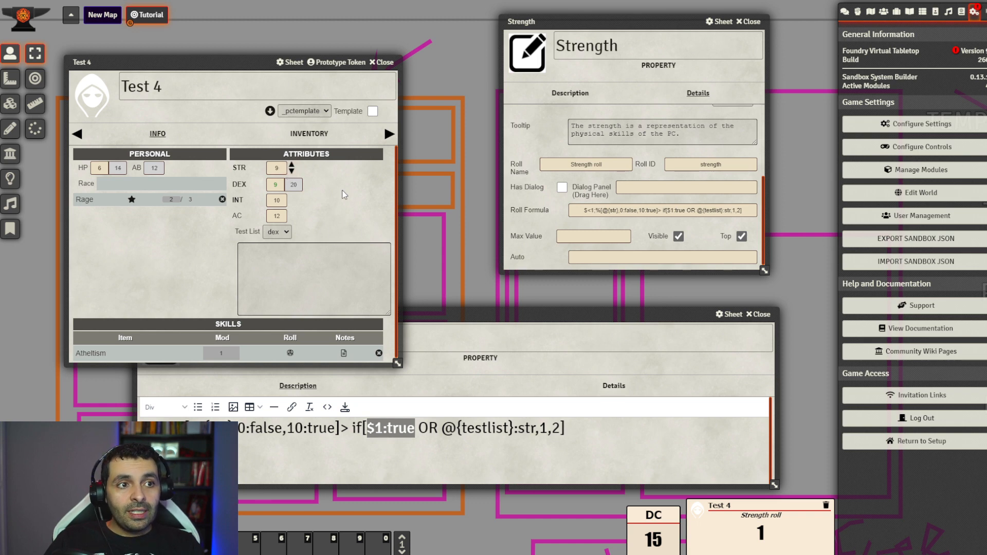
click(237, 169)
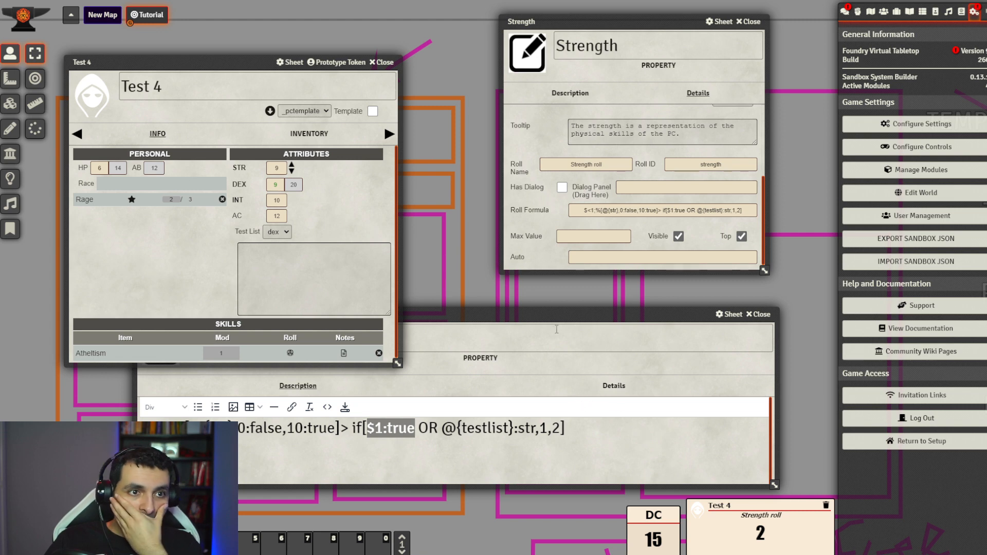
- Replace the false result 2 in the Decriber formula with a nested ELSE if[@{}]
drag(553, 317, 558, 308)
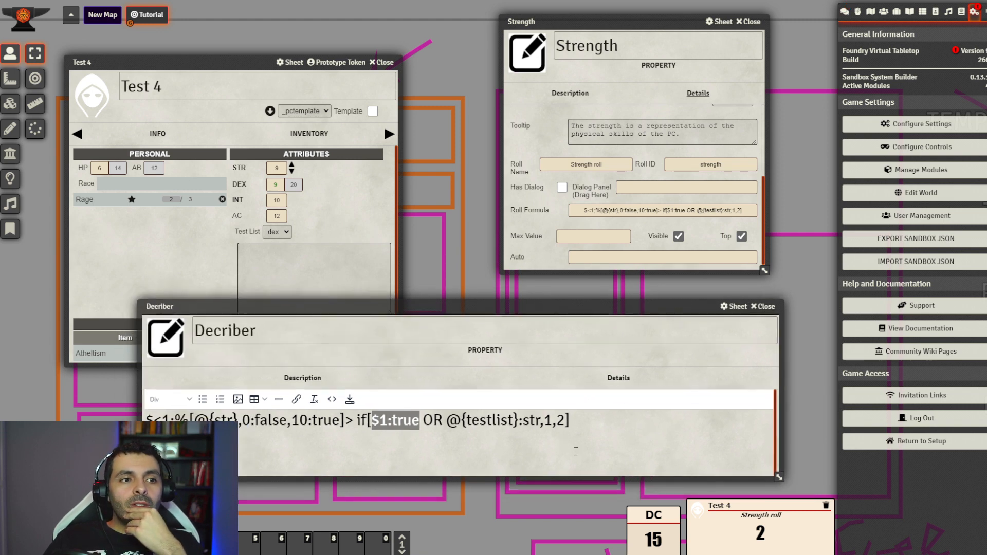
double_click(561, 421)
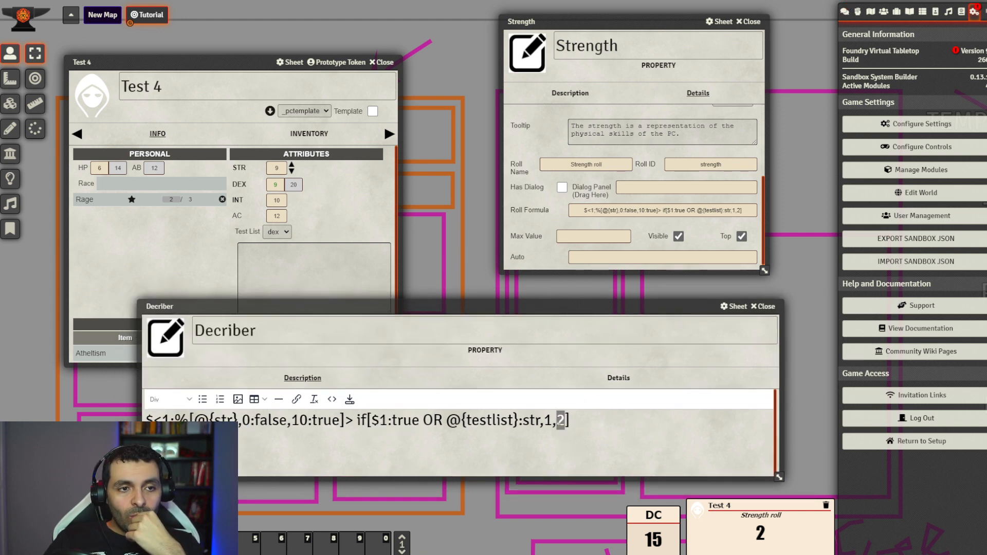
text(ELE)
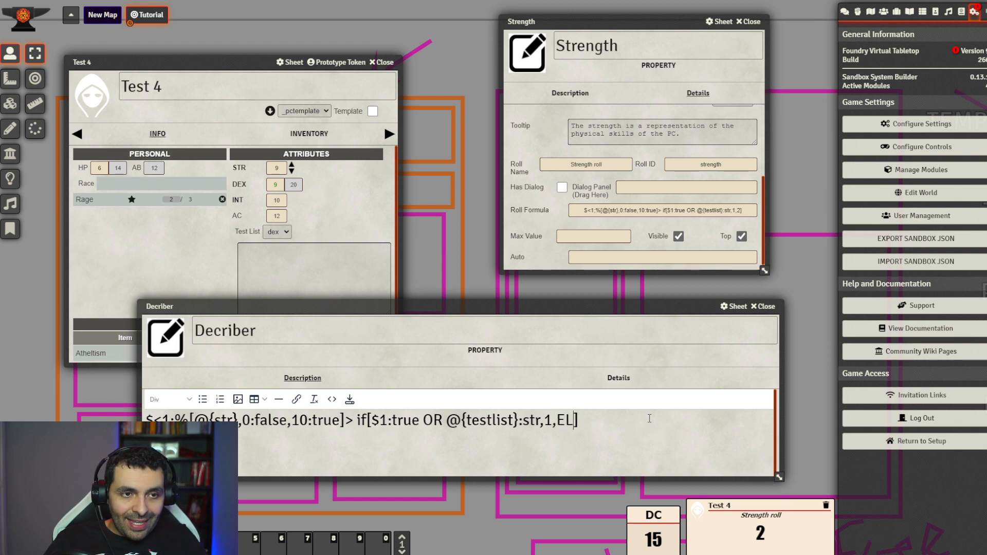
key(BackSpace)
text(SE )
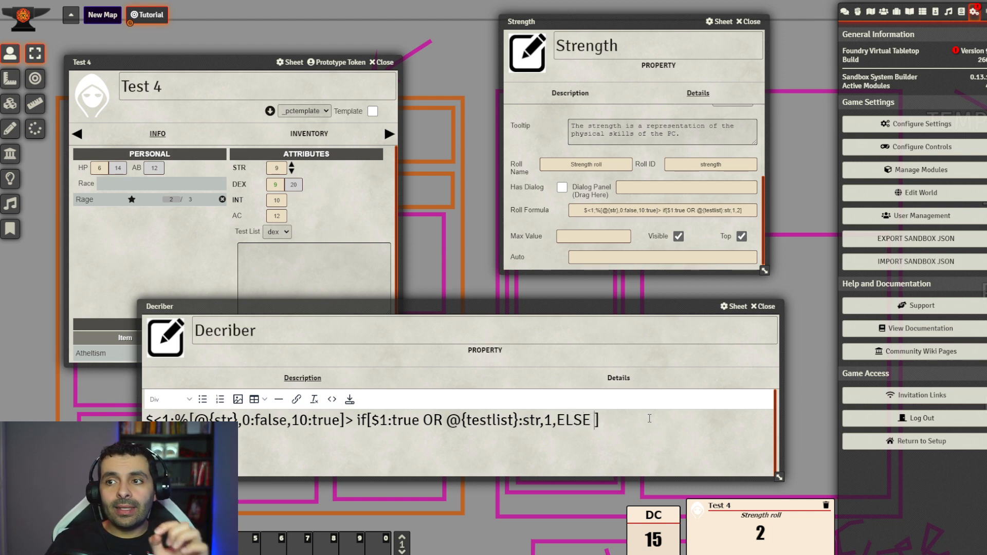
text(if[])
key(Left)
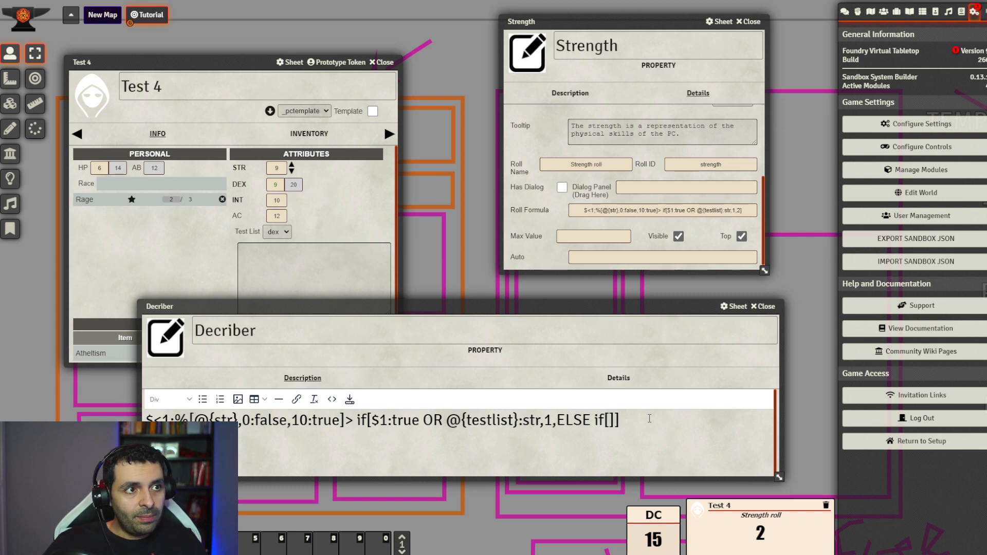
text(@{})
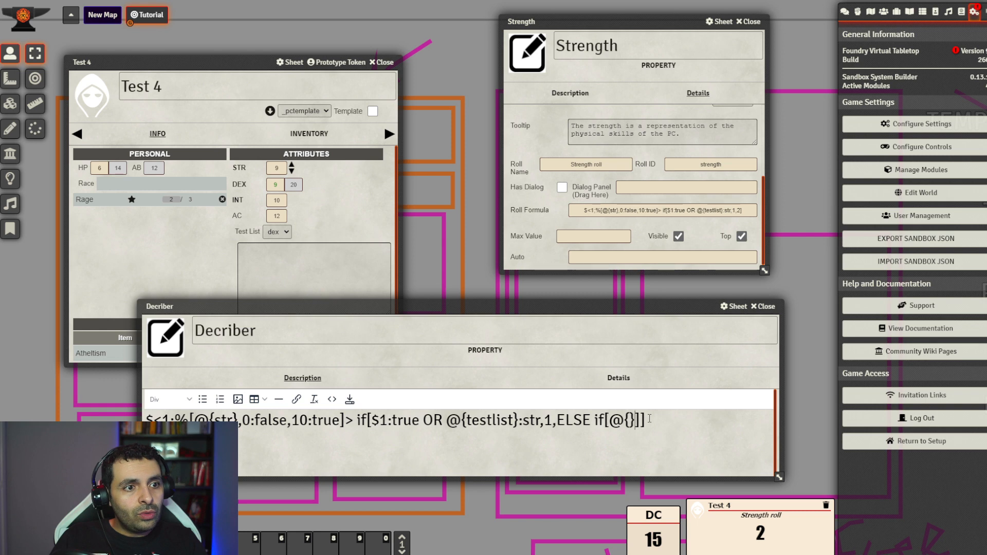
- Insert a second register, $<2;>, before the if expression in the Decriber formula
click(350, 421)
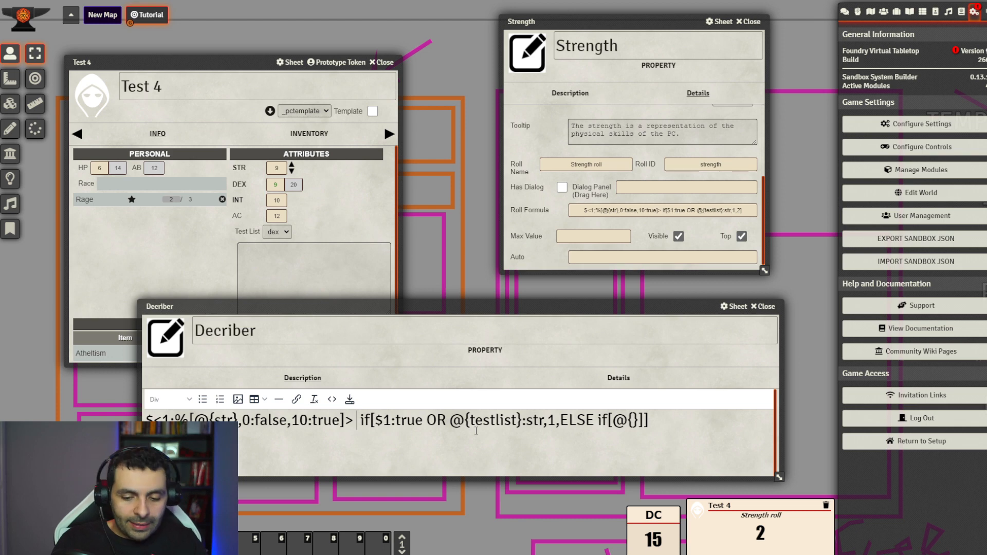
text($)
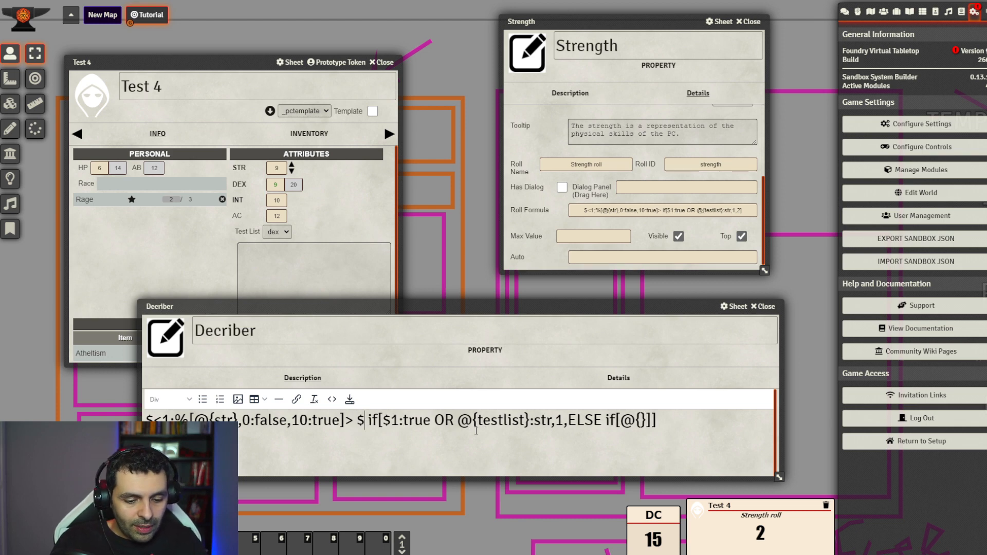
text(<>)
key(Left)
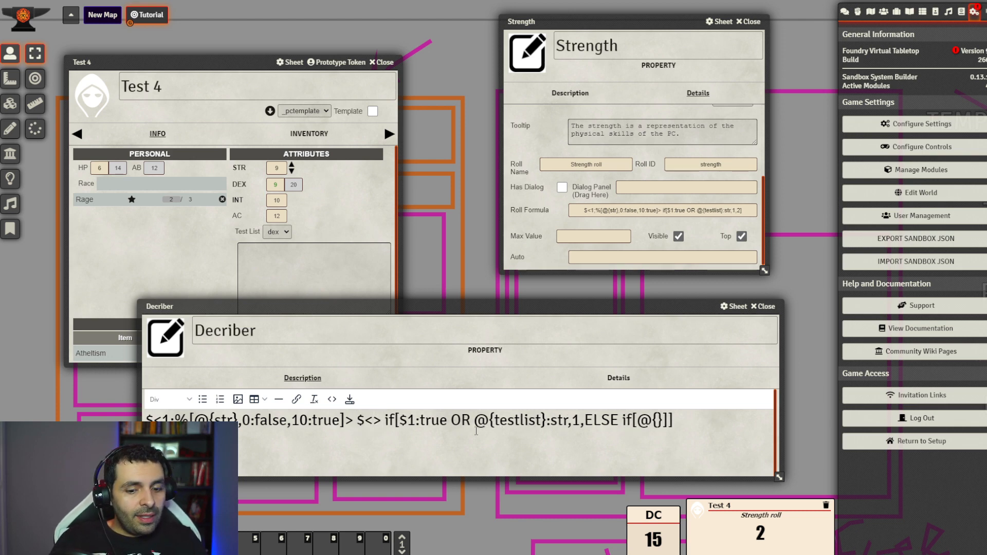
text(2;)
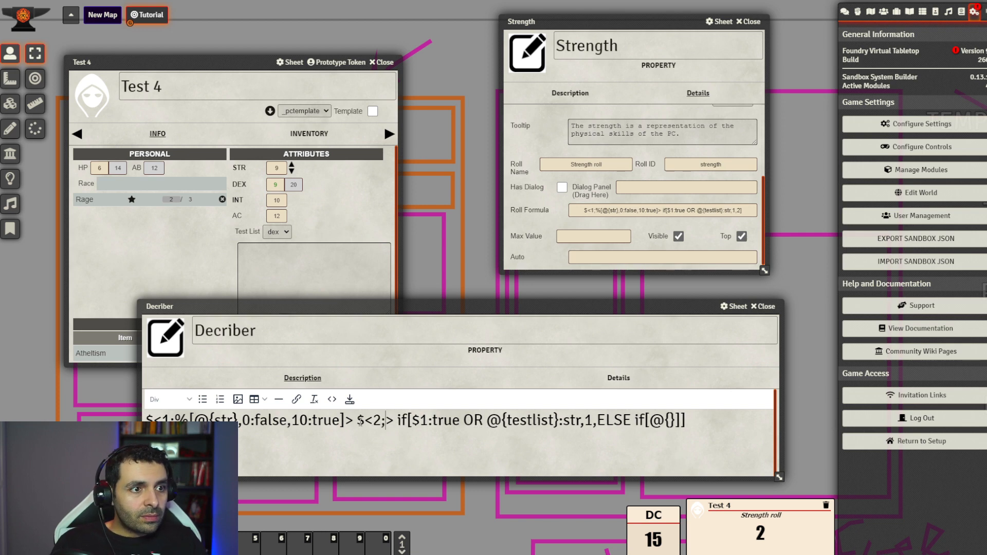
- Copy %[@{str},0:false,10:true] into the $<2;> register and change its attribute to int
drag(346, 421, 175, 421)
key(ctrl+c)
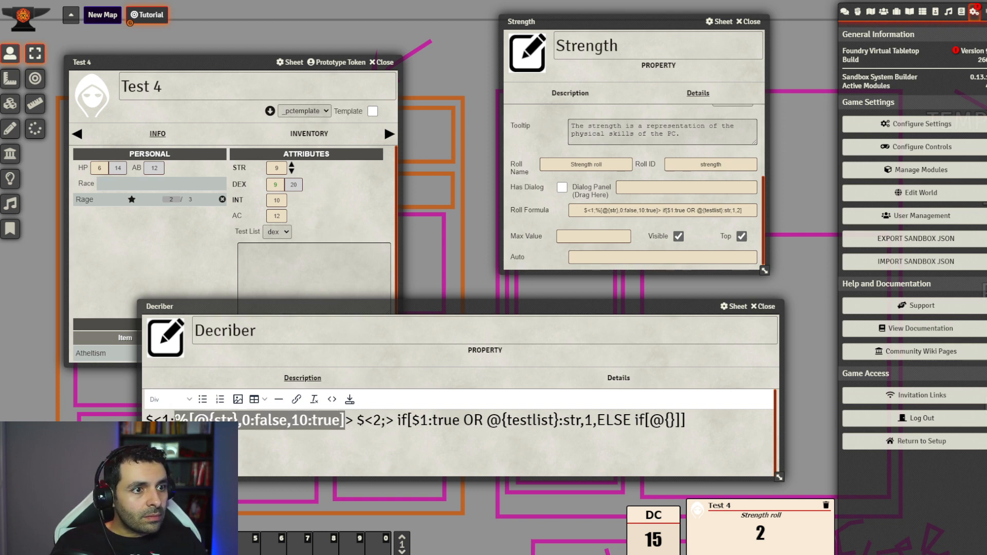
click(387, 421)
key(ctrl+v)
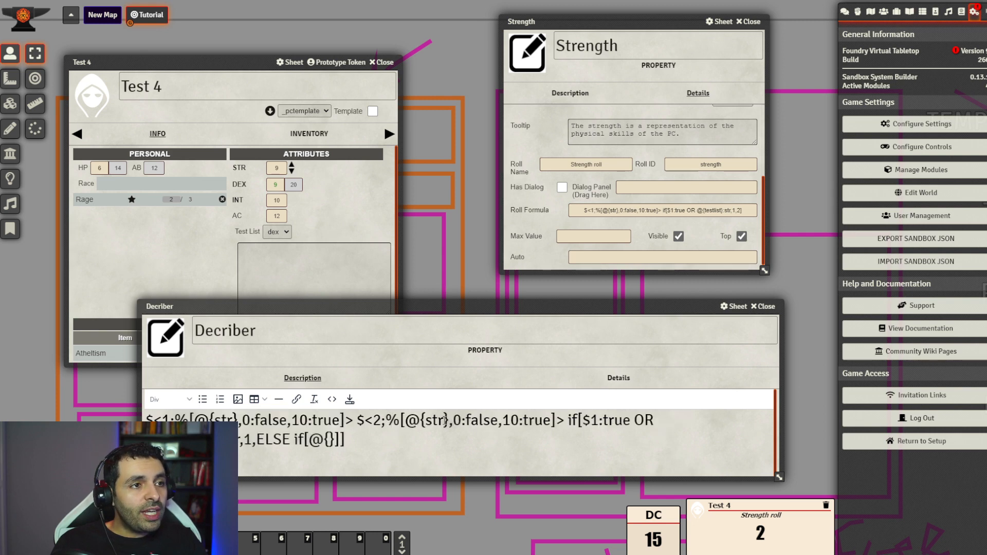
drag(445, 421, 426, 421)
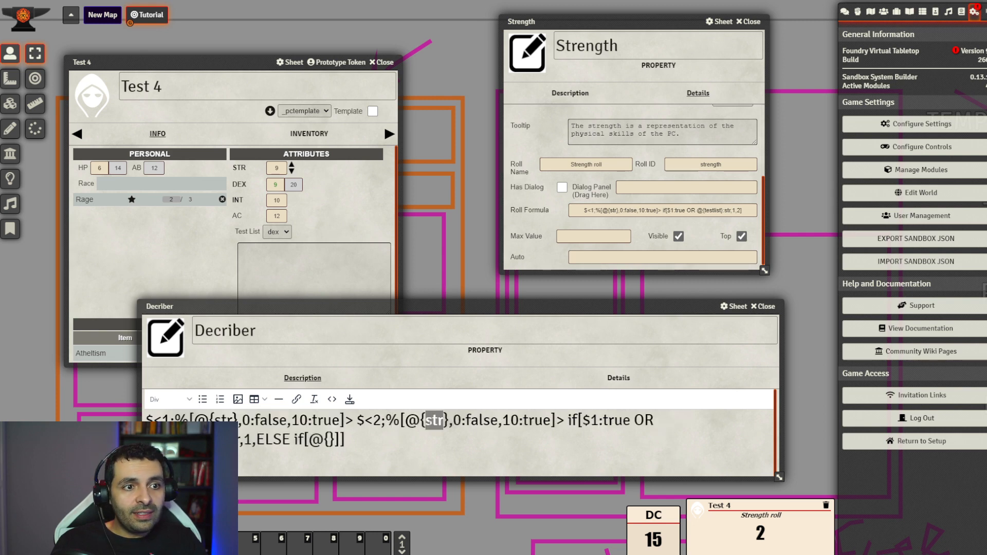
text(int)
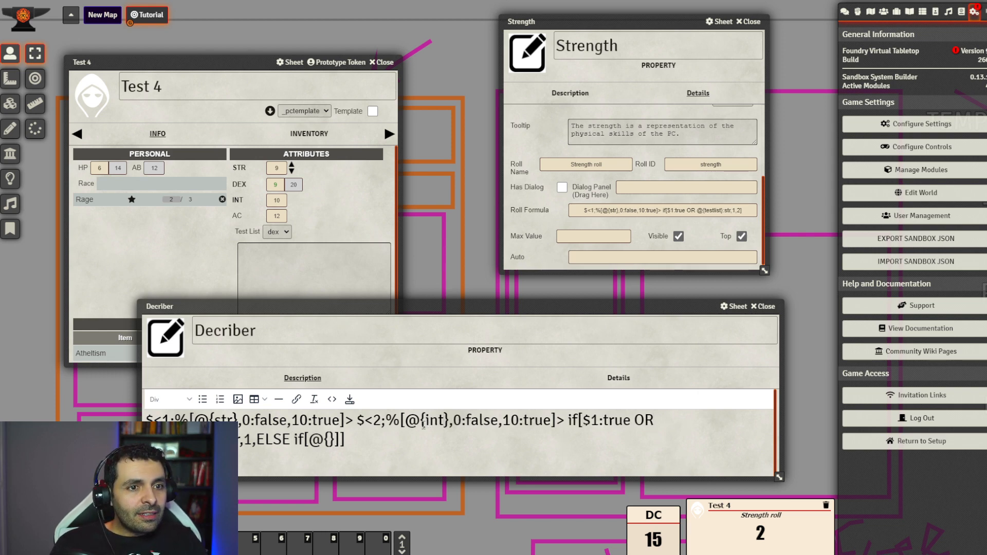
- Replace the @{} in the nested ELSE if with $2:false,3,4
drag(334, 439, 309, 441)
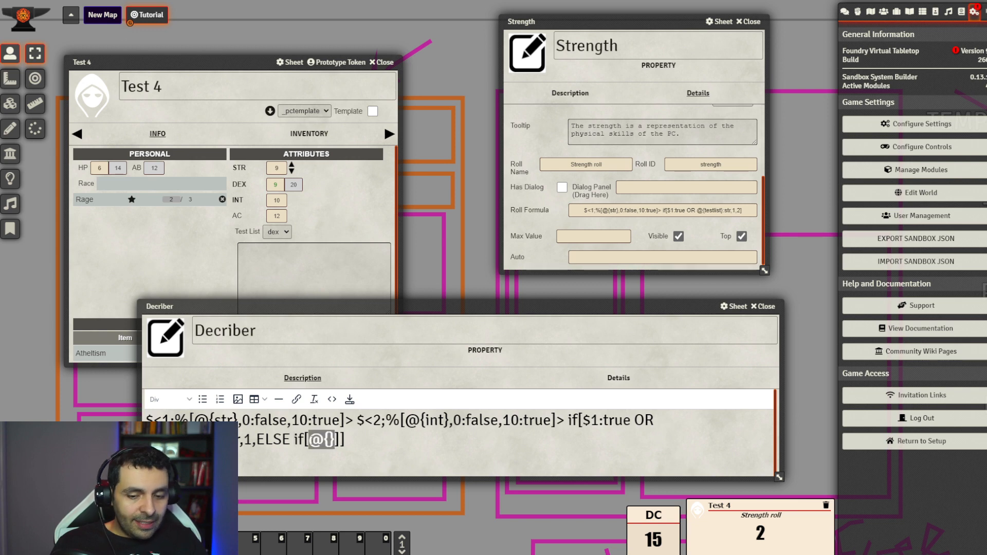
key(BackSpace)
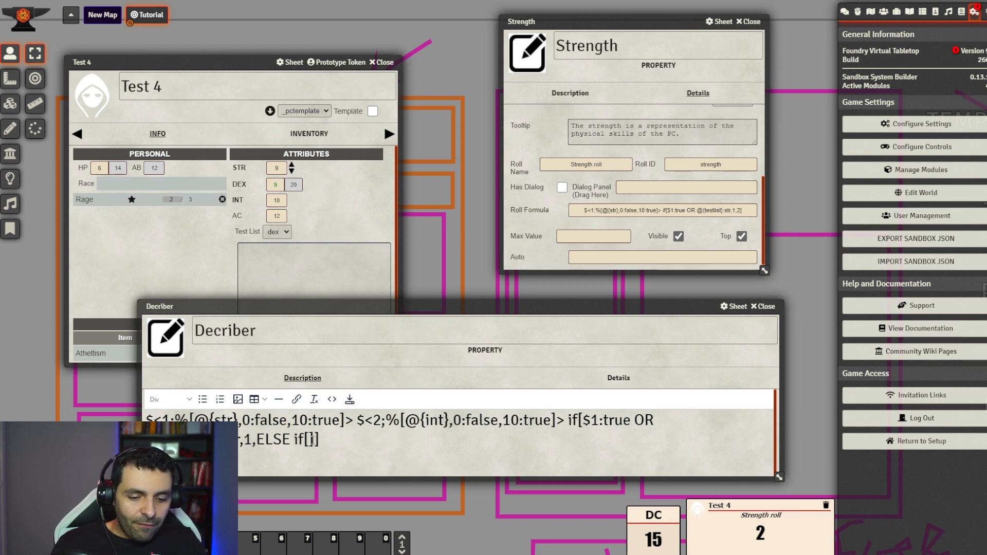
text($2)
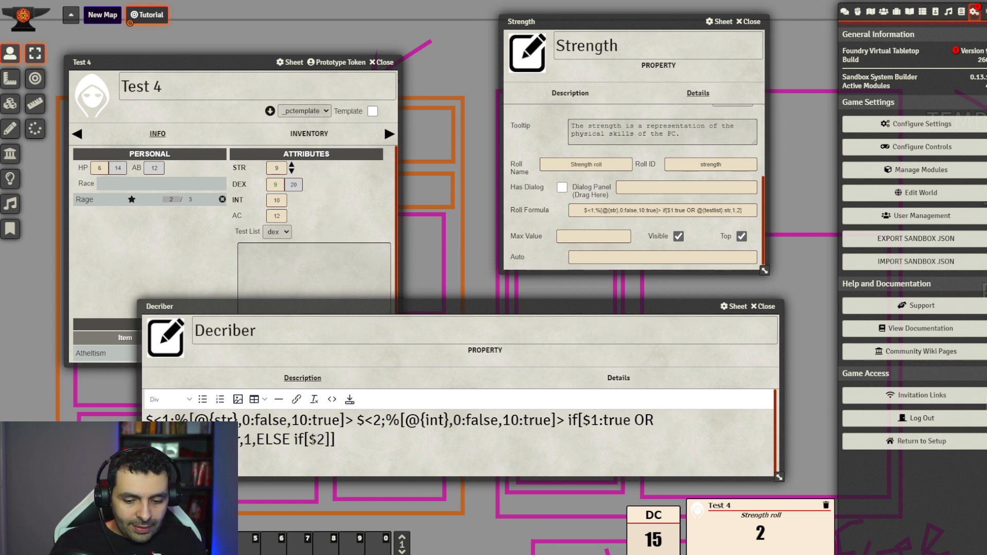
text(:false,)
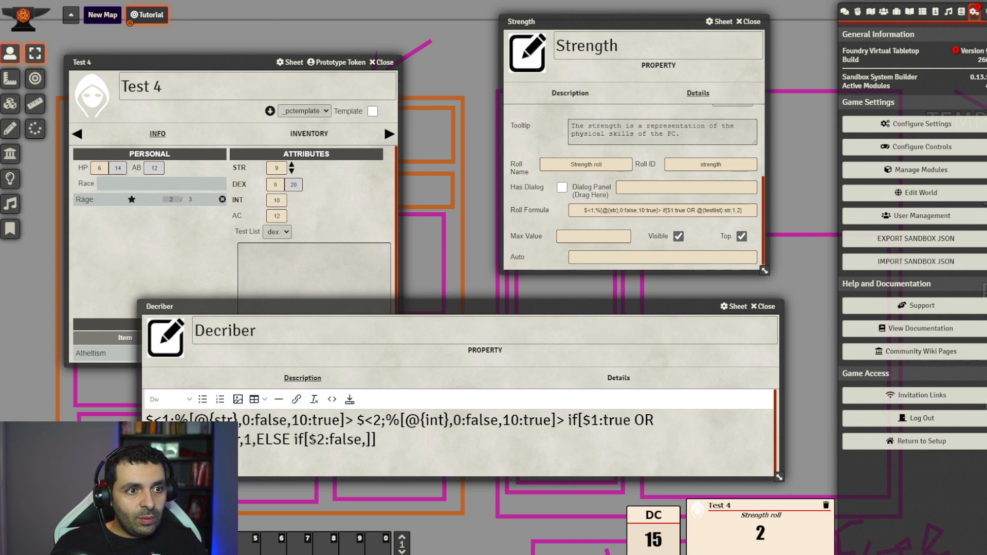
text(3,4)
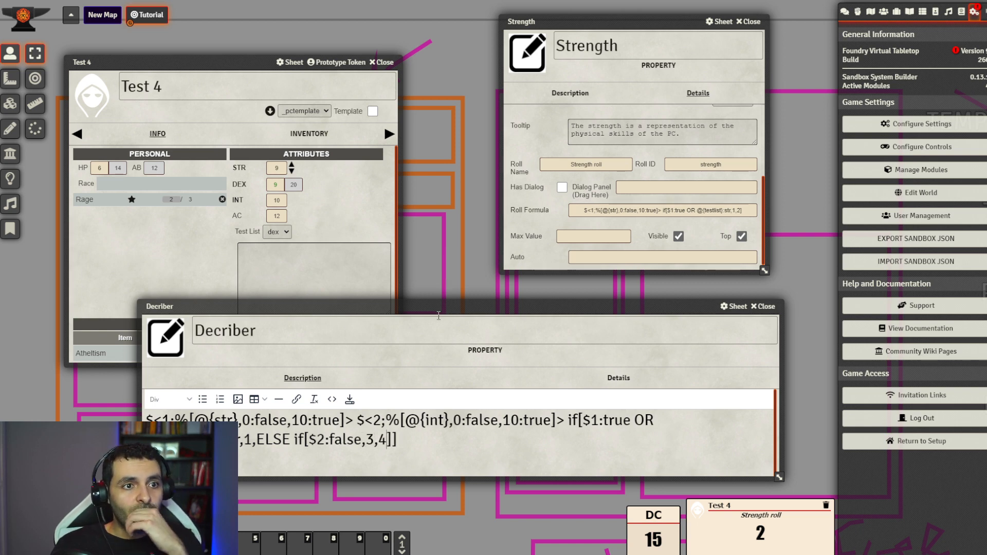
- Widen the Decriber window and examine the formula's $1 and testlist conditions and its nested ELSE if branch
drag(434, 308, 360, 258)
drag(711, 426, 960, 437)
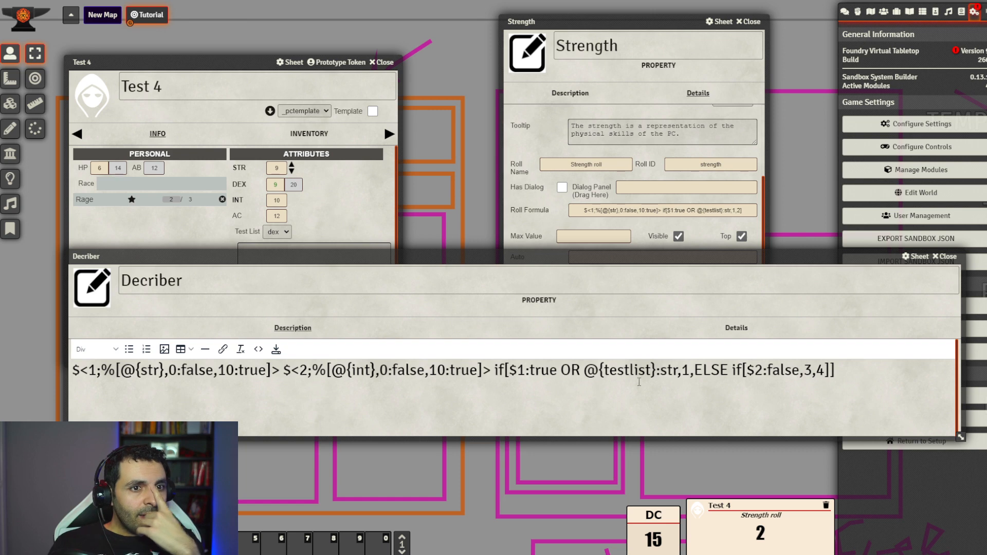
drag(729, 371, 695, 371)
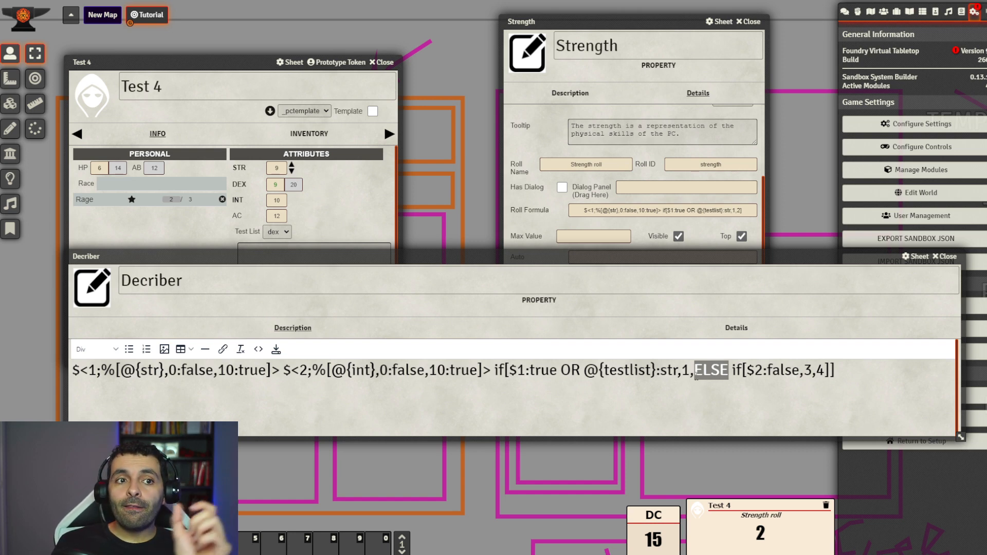
key(Left)
key(shift+Right)
key(shift+Right)
key(shift+Right)
key(shift+Right)
key(shift+Right)
key(shift+Right)
key(shift+Right)
key(shift+Right)
key(shift+Right)
key(shift+Right)
key(shift+Right)
key(shift+Right)
key(shift+Right)
key(shift+Right)
key(shift+Right)
key(shift+Right)
key(shift+Right)
key(shift+Right)
key(shift+Right)
key(shift+Right)
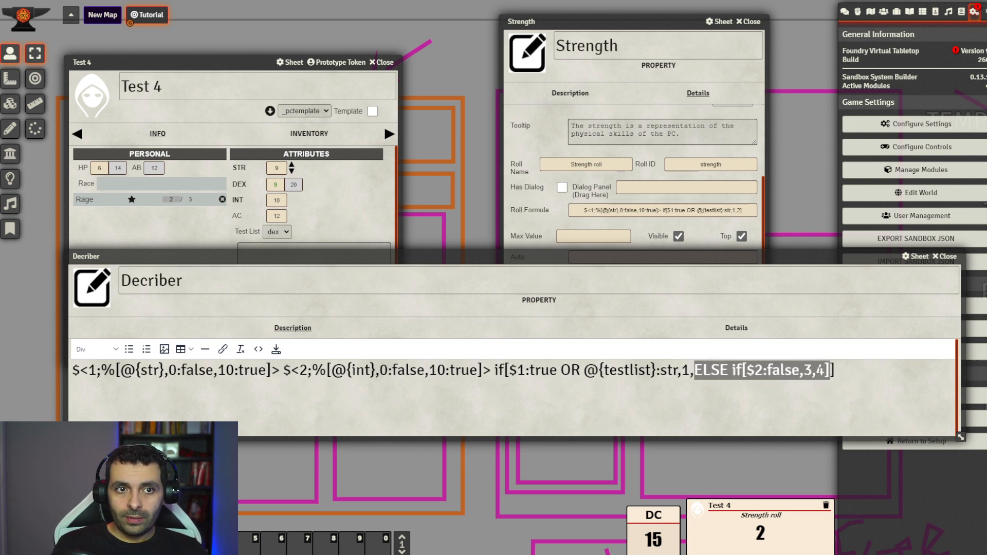
drag(511, 370, 557, 371)
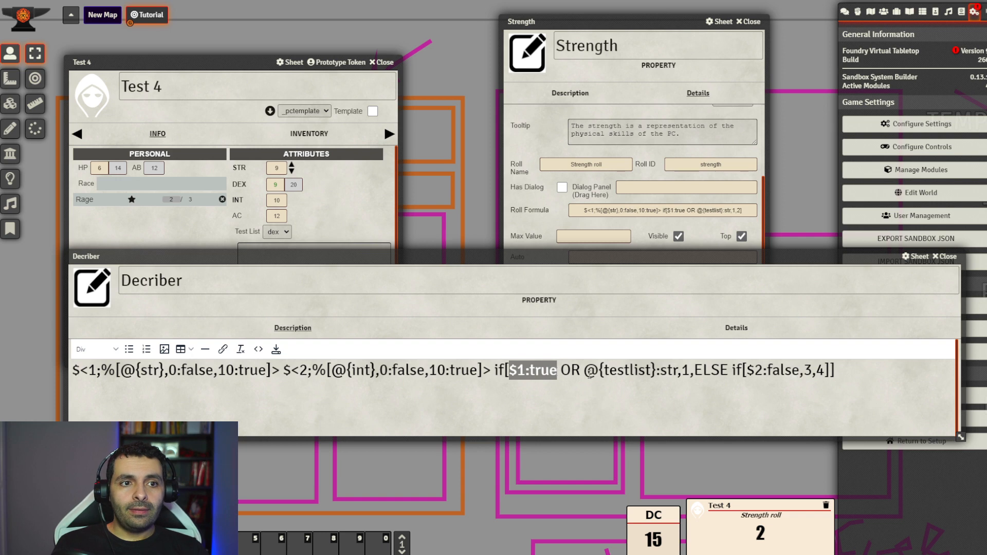
drag(679, 370, 584, 371)
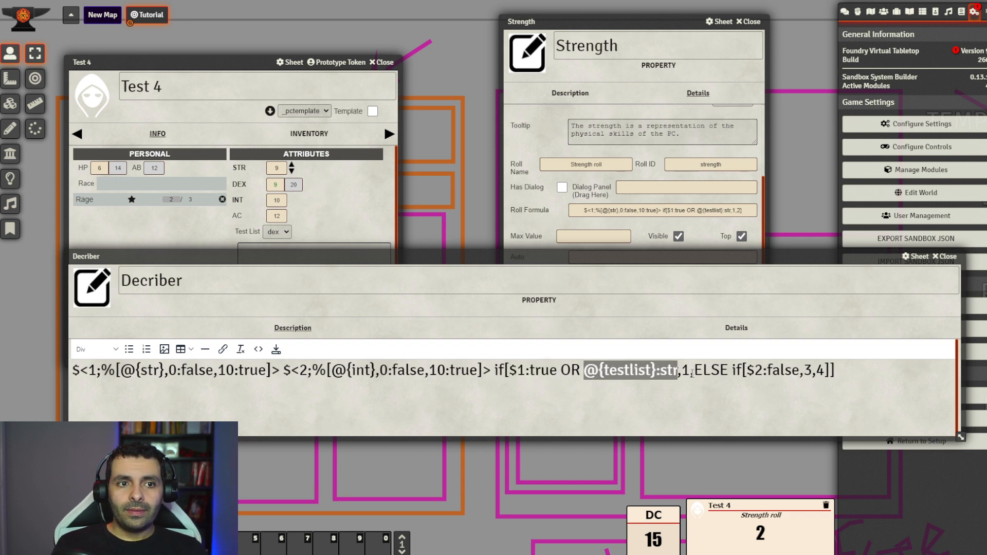
drag(693, 371, 832, 370)
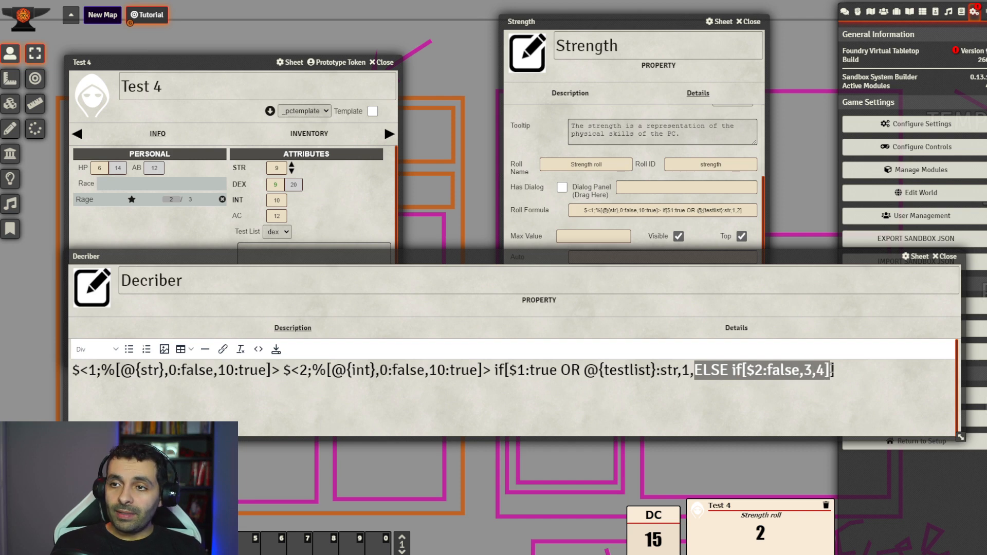
click(811, 374)
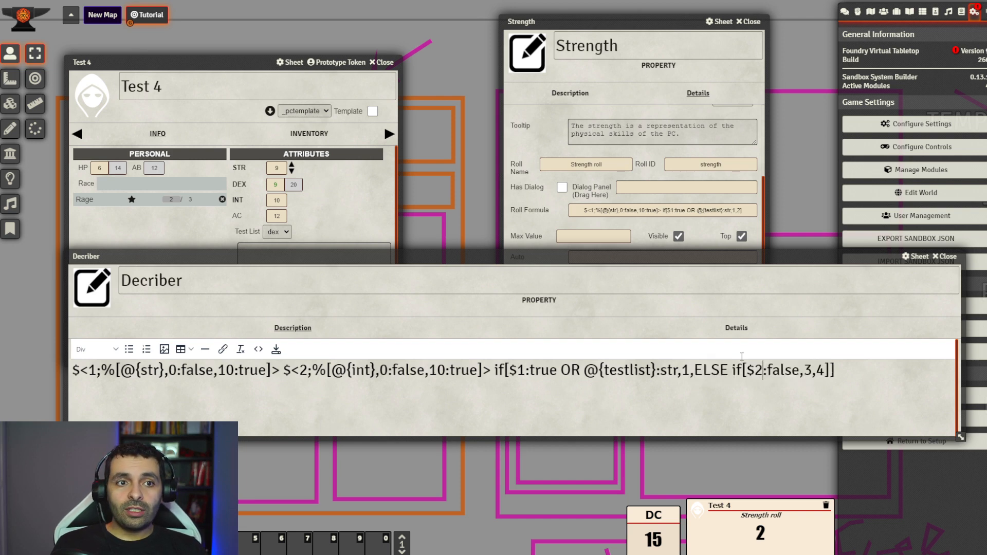
- Set the INT attribute of the Test 4 character to 6
click(281, 200)
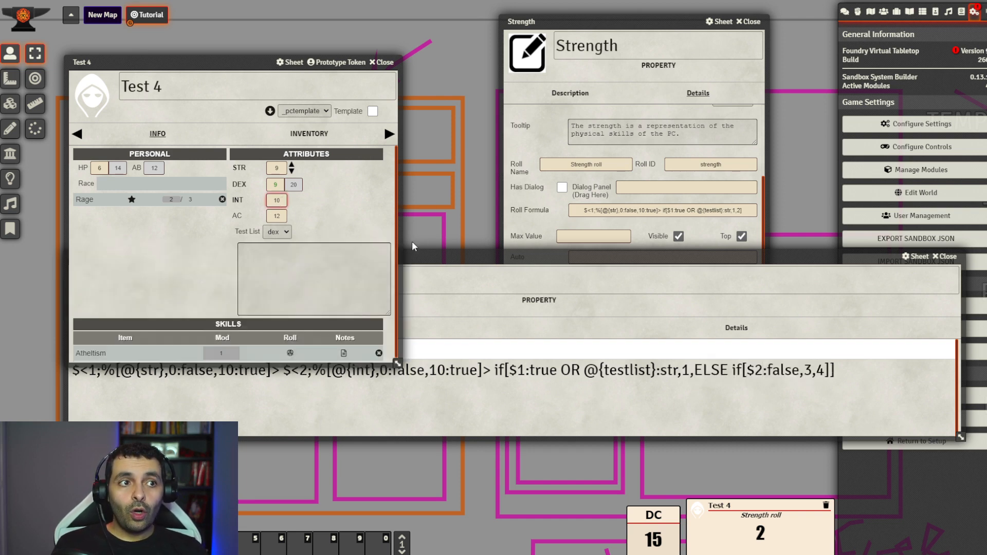
key(BackSpace)
key(BackSpace)
text(6)
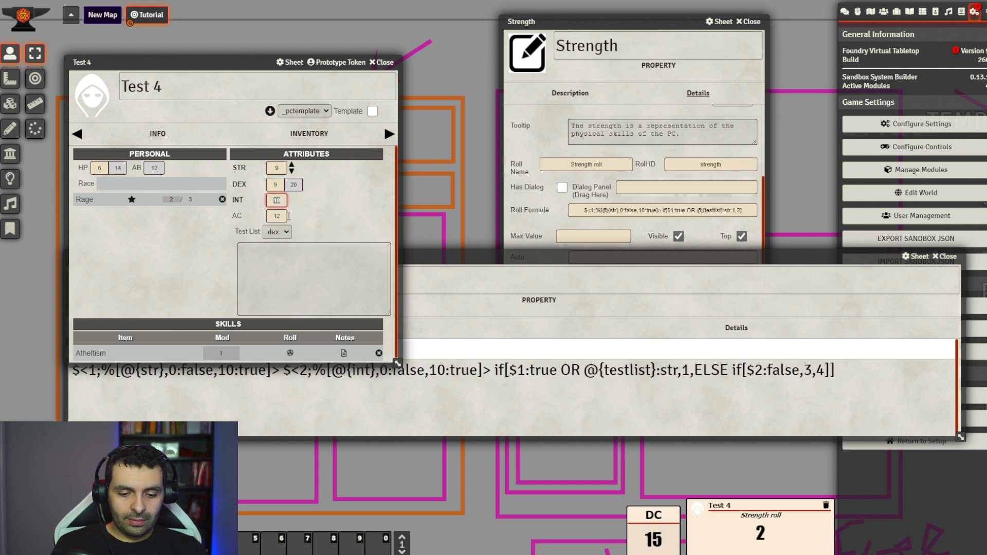
click(359, 228)
- Replace the Strength property's Roll Formula with a copy of the full Decriber formula and roll STR for Test 4
click(759, 382)
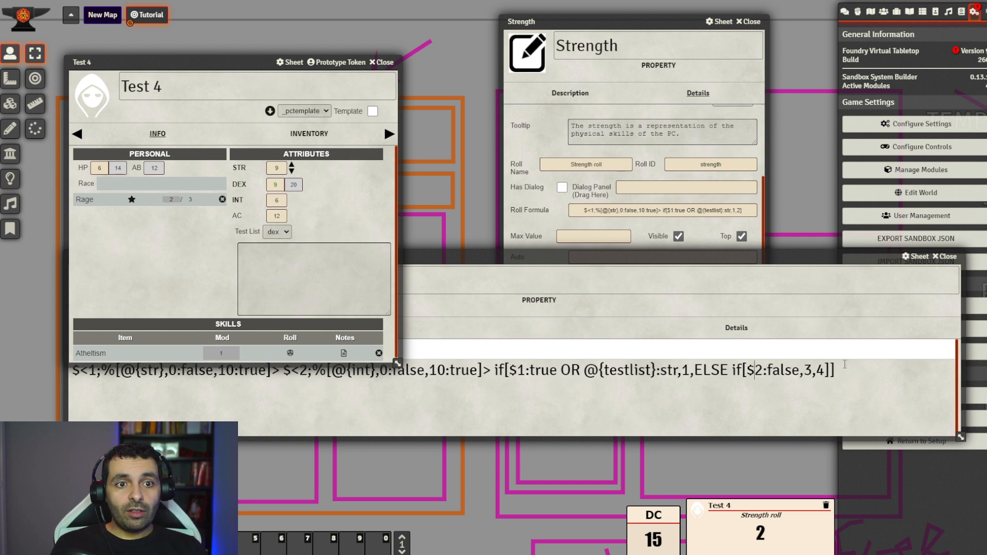
drag(835, 370, 61, 374)
key(ctrl+c)
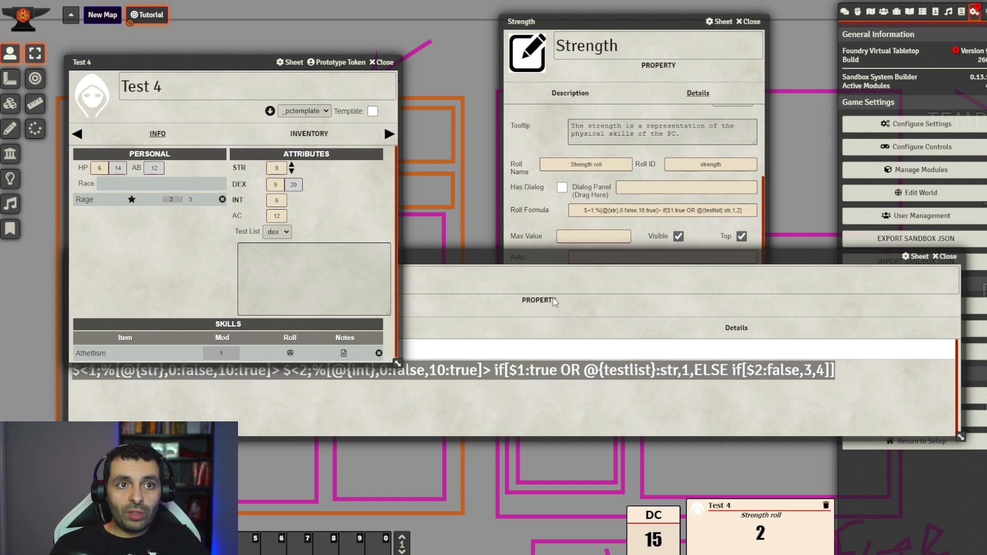
click(701, 210)
key(ctrl+a)
key(ctrl+v)
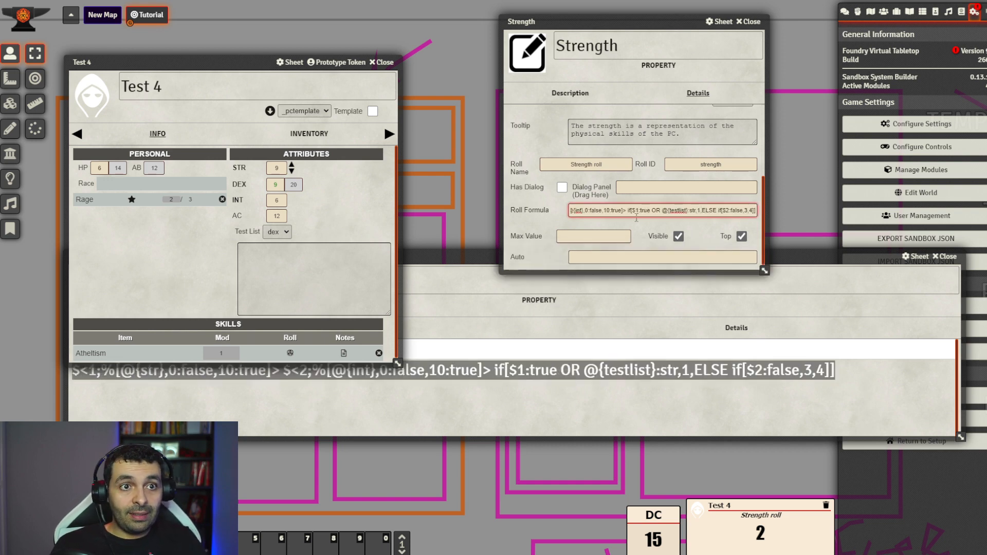
click(699, 230)
click(243, 174)
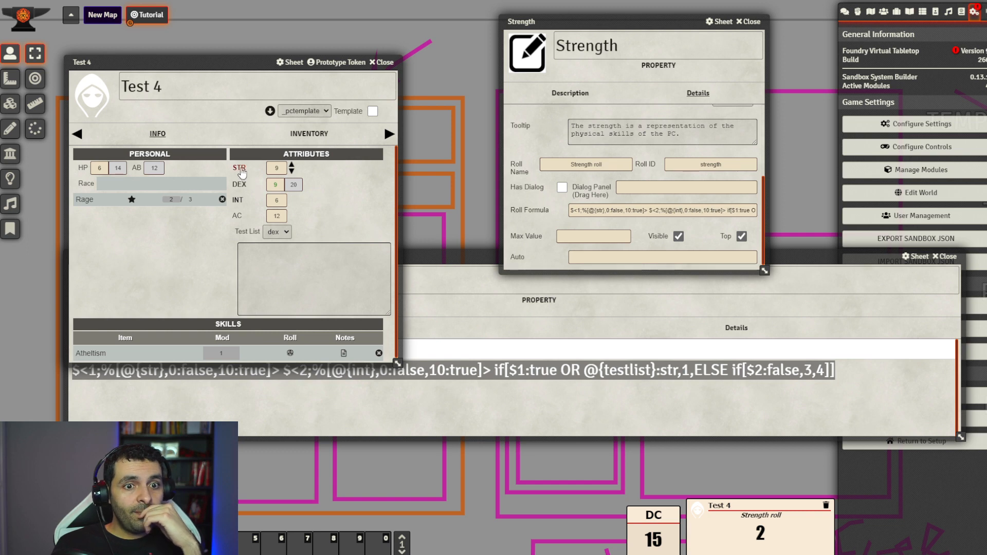
- Examine how $2 in the ELSE if branch relates to the int register's 0:false and 10:true ranges and the outcomes 3 and 4
drag(819, 254, 819, 293)
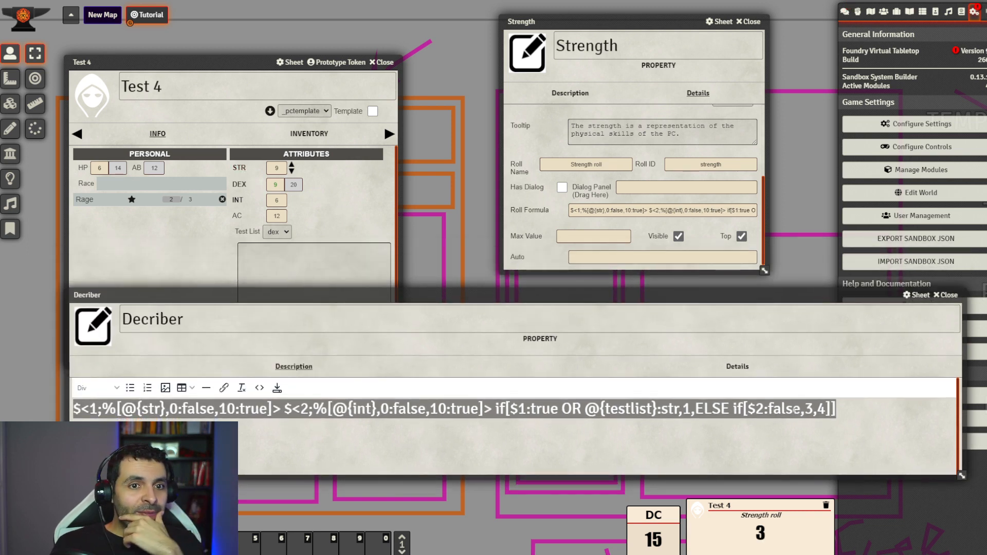
click(795, 410)
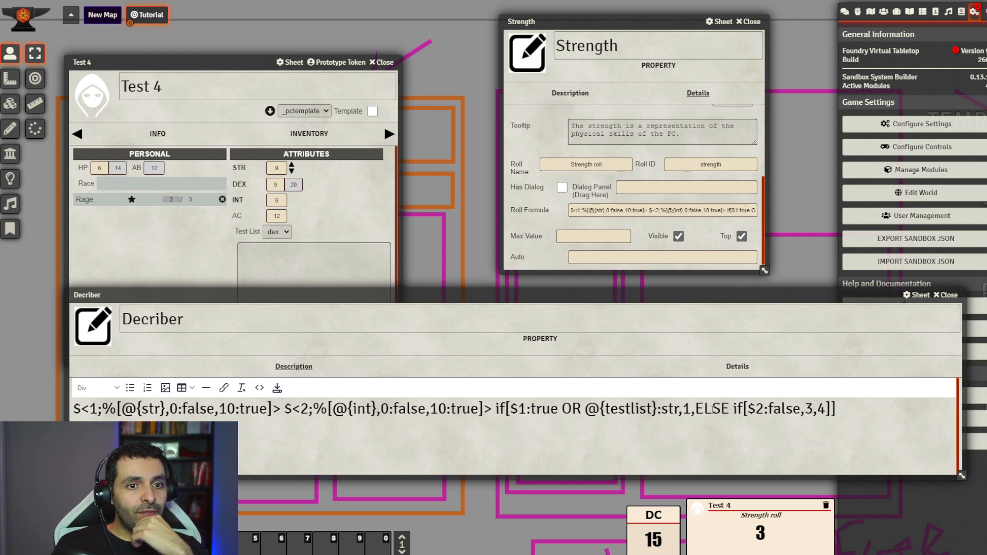
drag(764, 410, 748, 410)
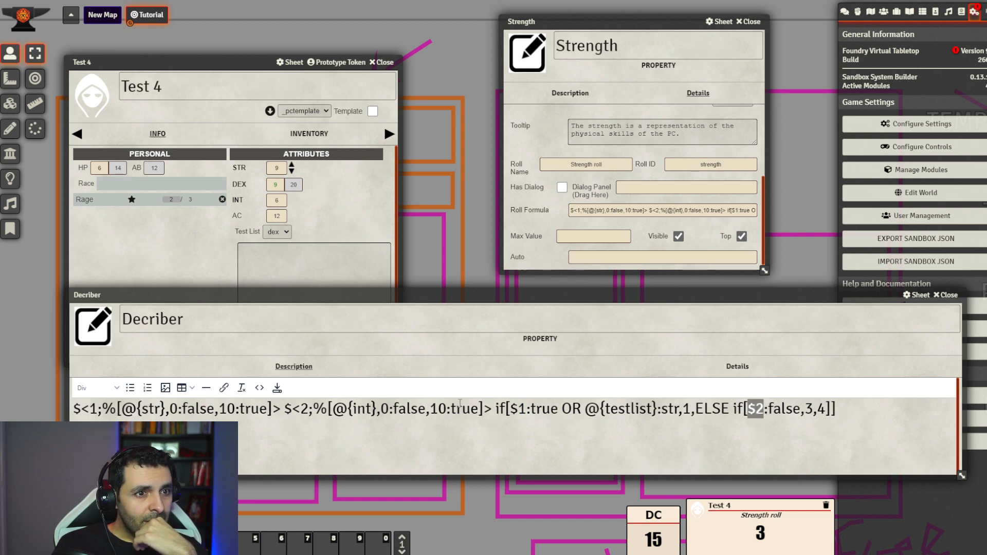
drag(479, 410, 432, 410)
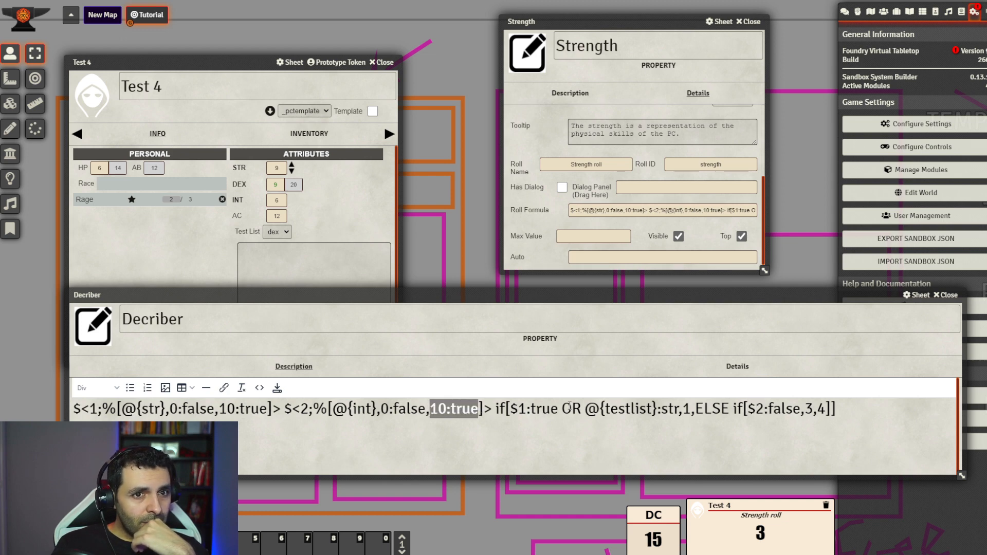
drag(426, 409, 381, 410)
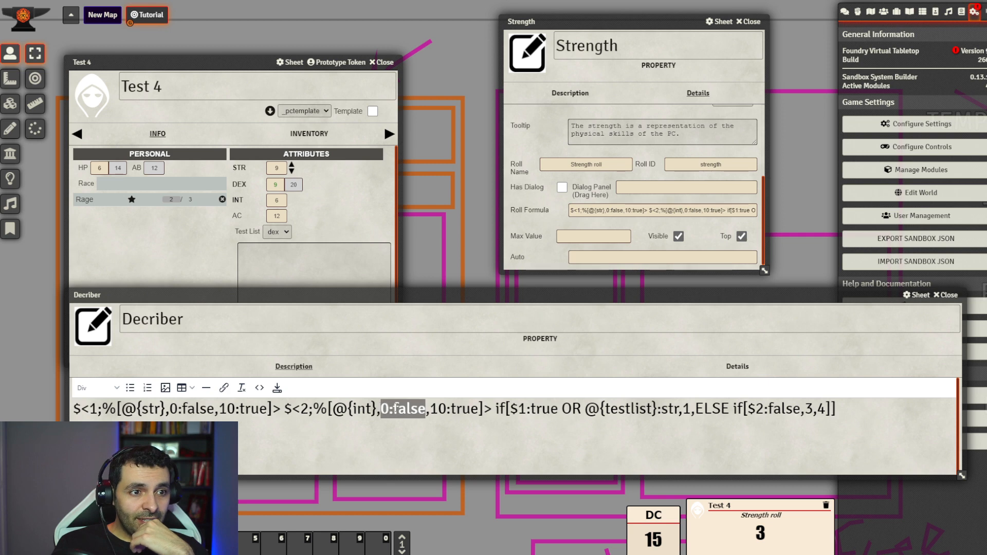
double_click(799, 409)
mouse_move(813, 410)
mouse_down()
mouse_move(805, 410)
mouse_move(817, 410)
mouse_up()
- Set Test 4's INT attribute to 11 and roll STR
click(284, 199)
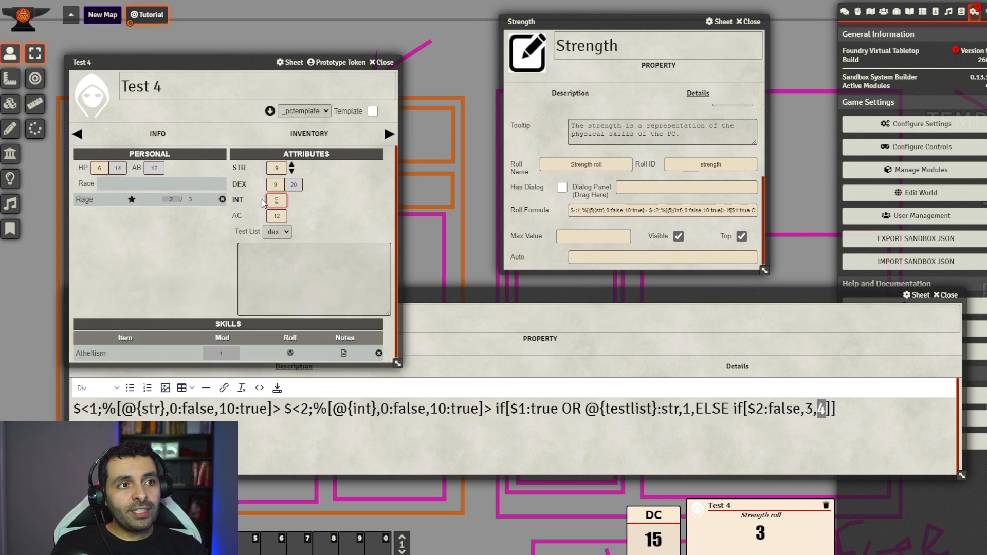
text(11)
click(330, 212)
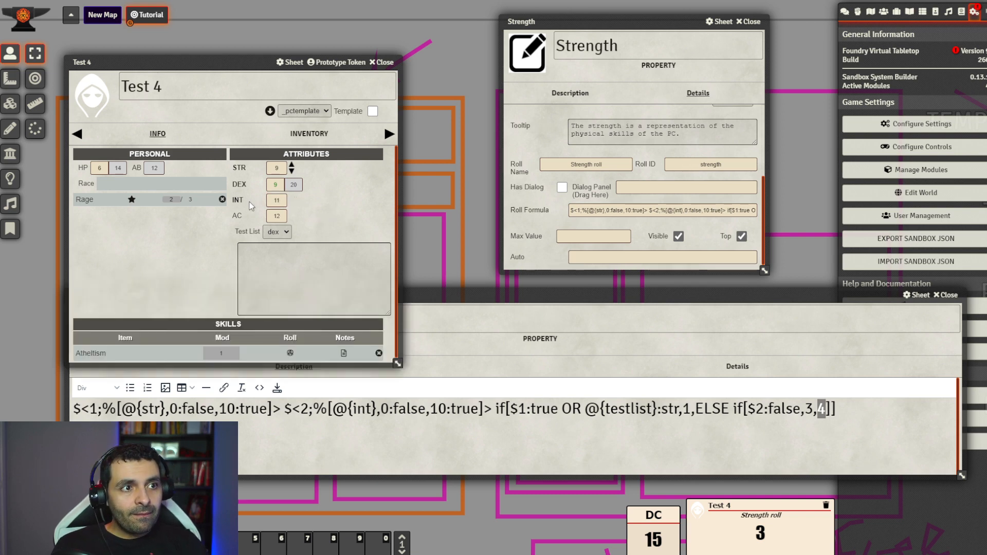
click(241, 169)
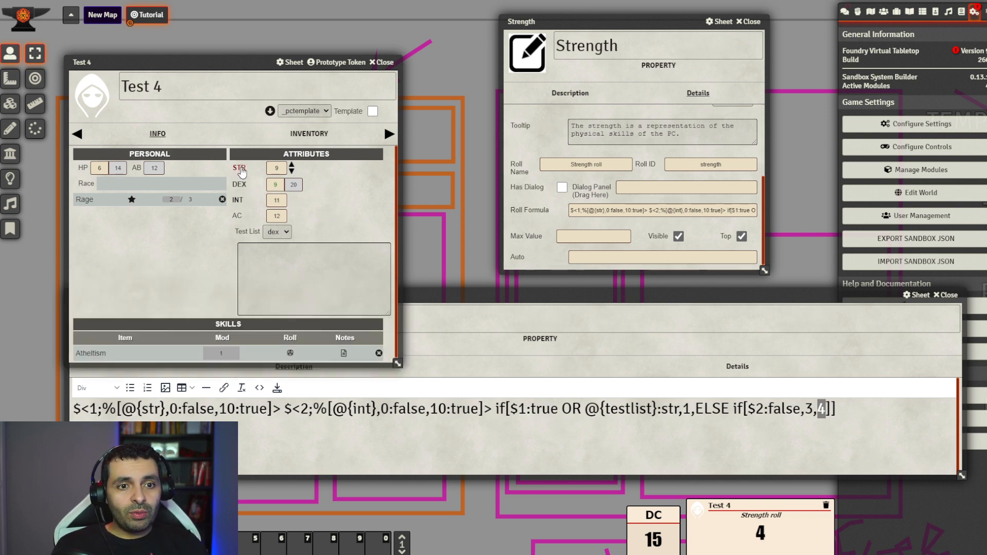
click(857, 408)
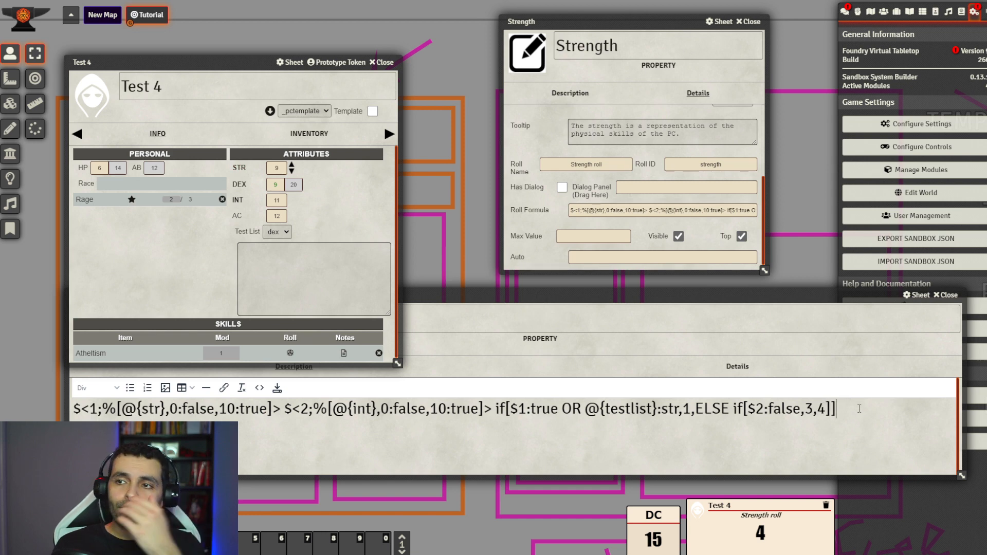
drag(859, 425, 766, 426)
click(851, 424)
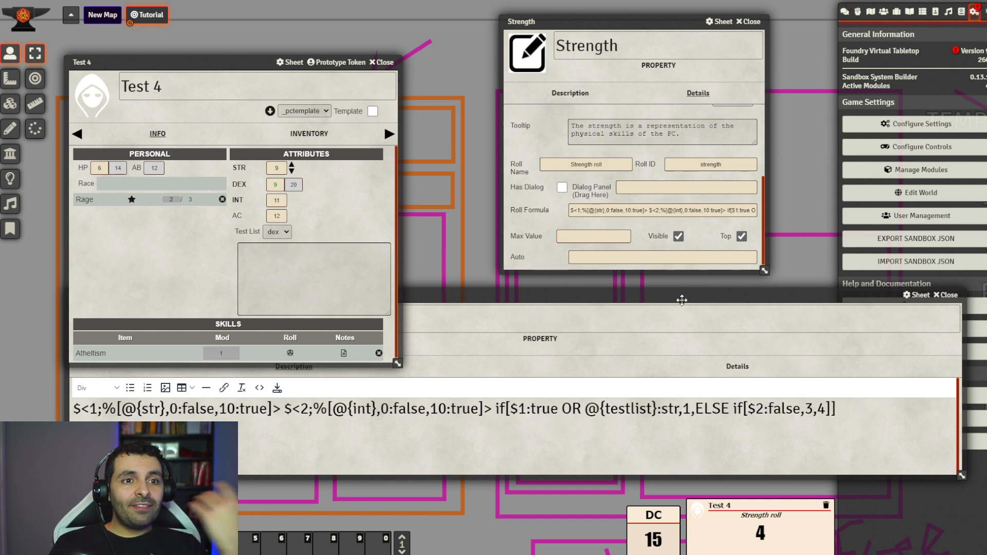
click(682, 294)
double_click(684, 292)
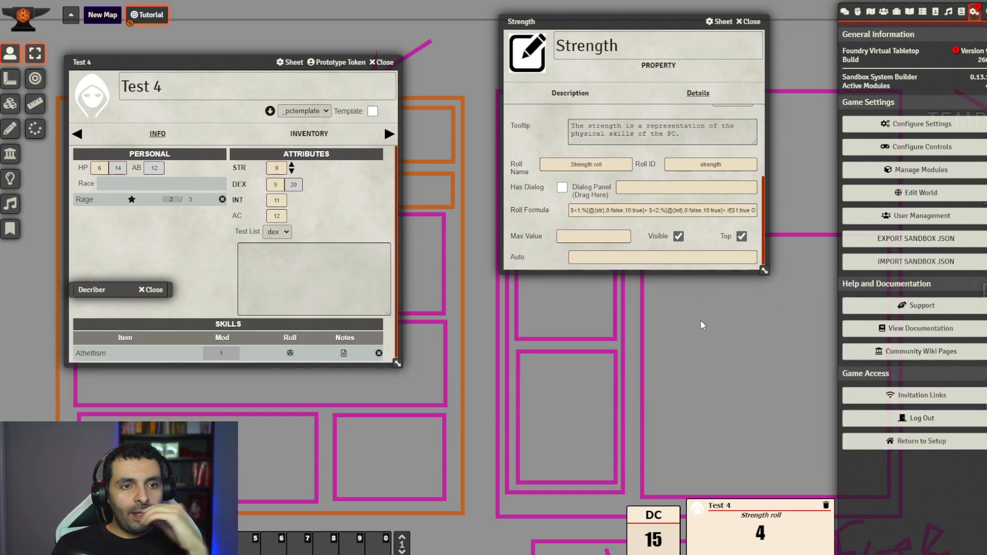
double_click(108, 291)
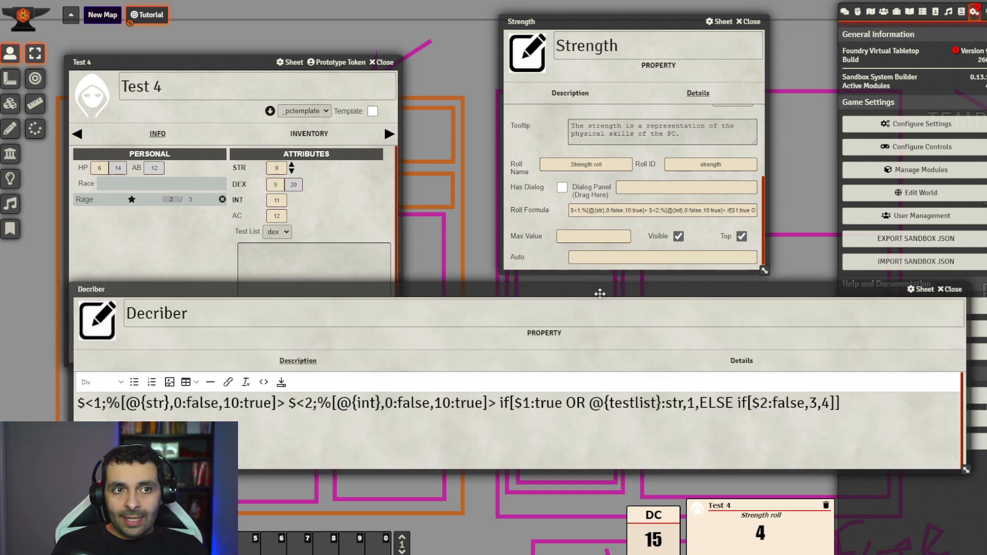
- Narrow the Decriber window to fit its one-line formula and reposition it below the Strength property window
drag(600, 289, 537, 293)
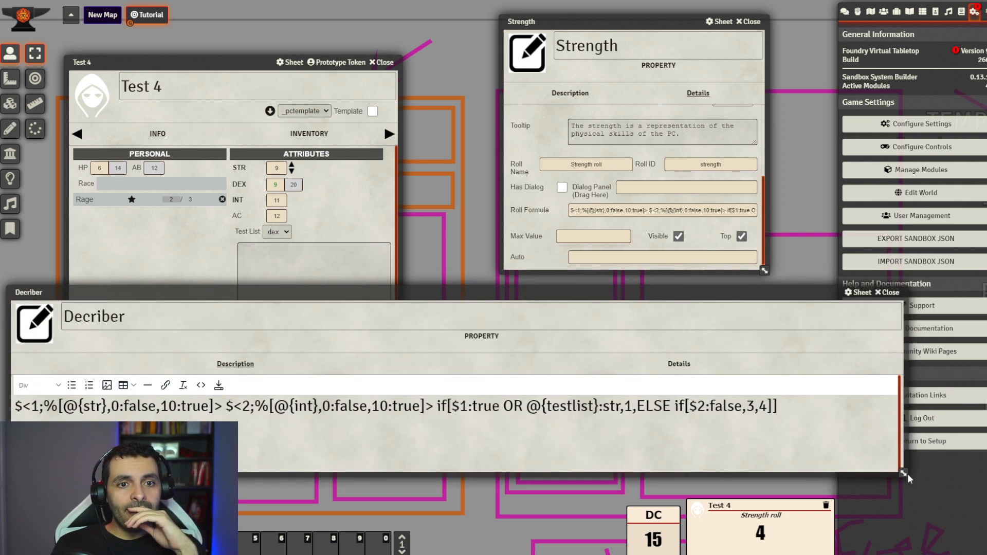
drag(904, 472, 812, 471)
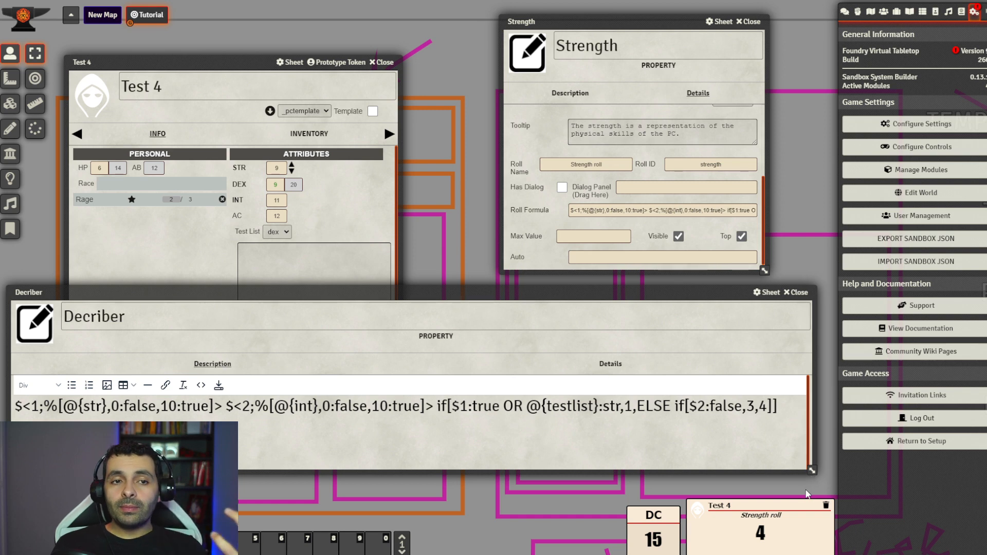
drag(629, 289, 645, 286)
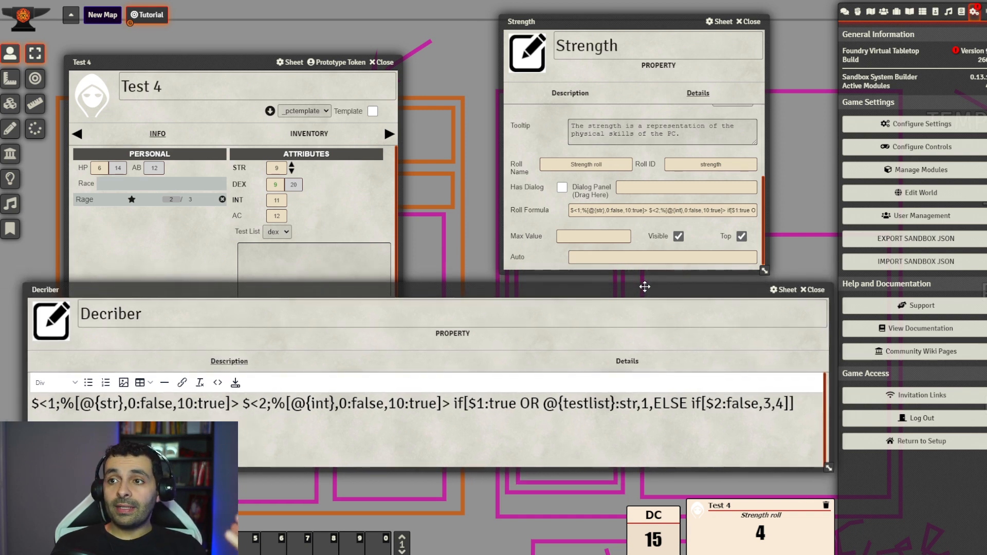
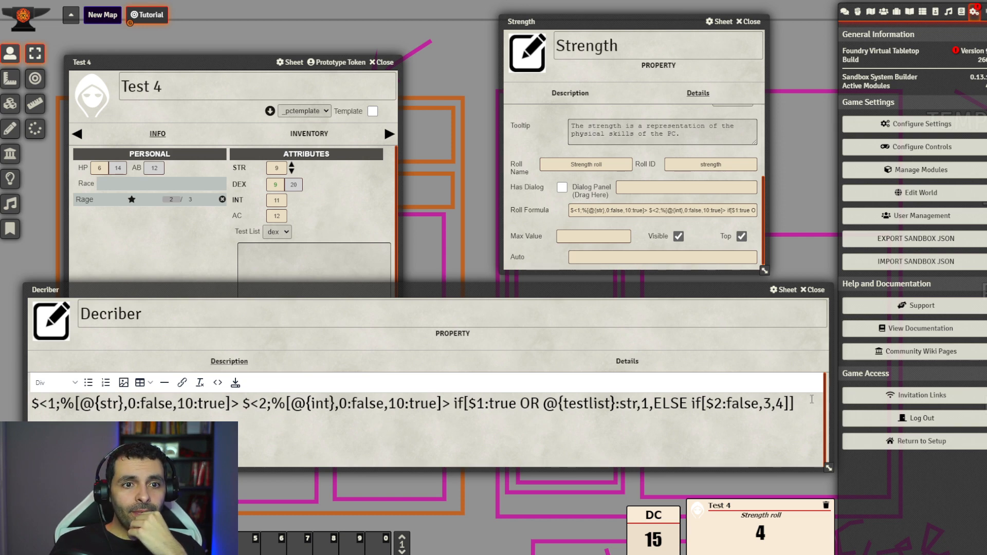
drag(794, 404, 1, 404)
drag(218, 287, 267, 293)
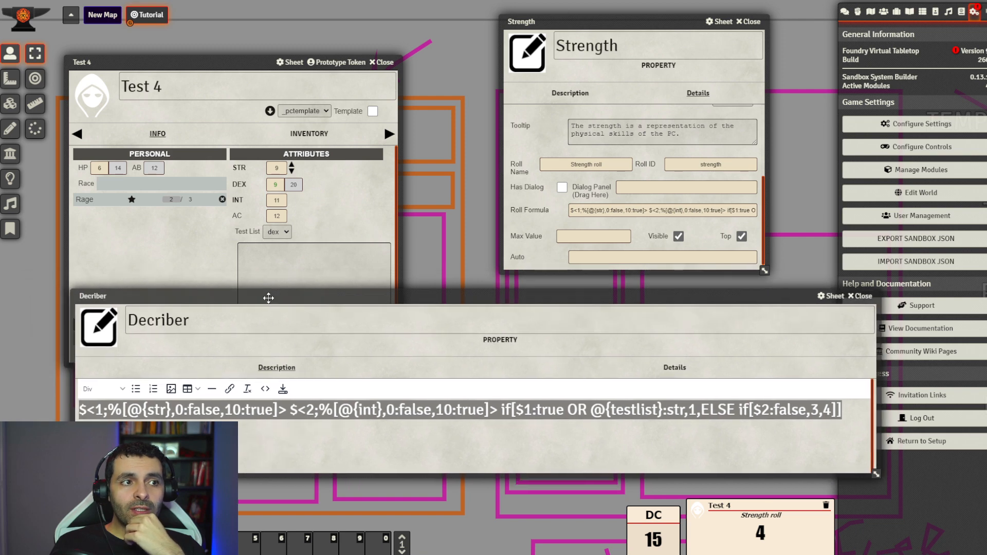
drag(396, 294, 358, 297)
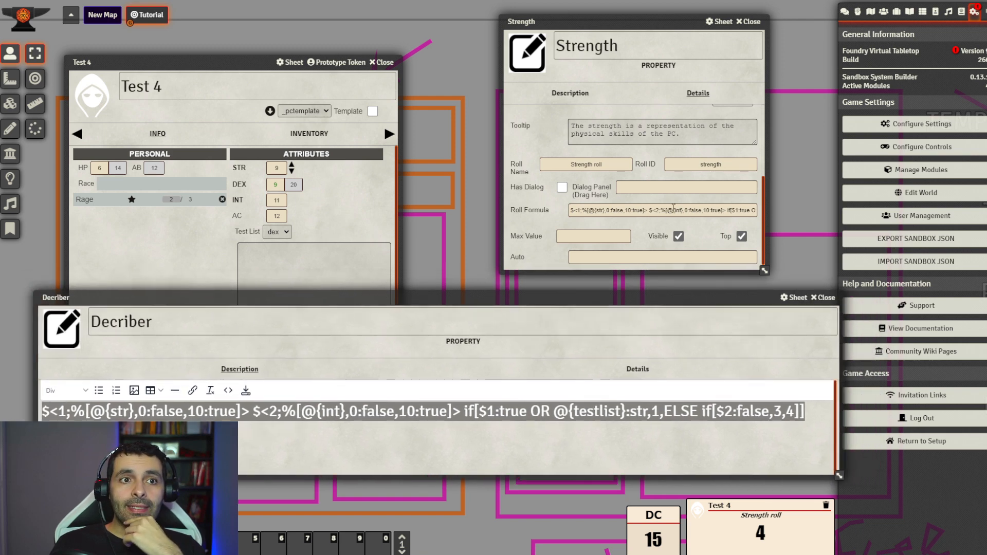
- Examine the Roll ID field in the Strength property's details
double_click(697, 165)
drag(734, 164, 700, 165)
click(715, 165)
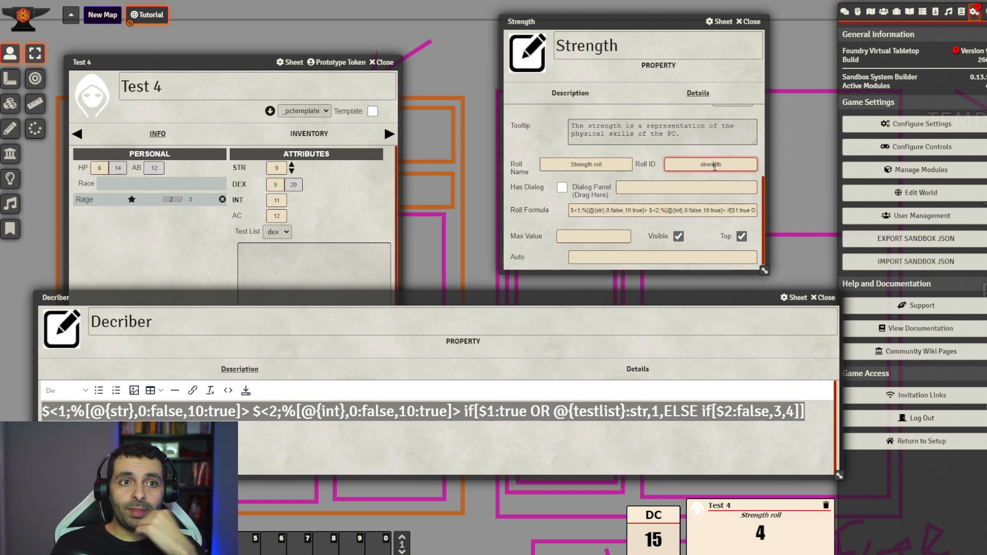
click(811, 398)
drag(806, 412, 4, 415)
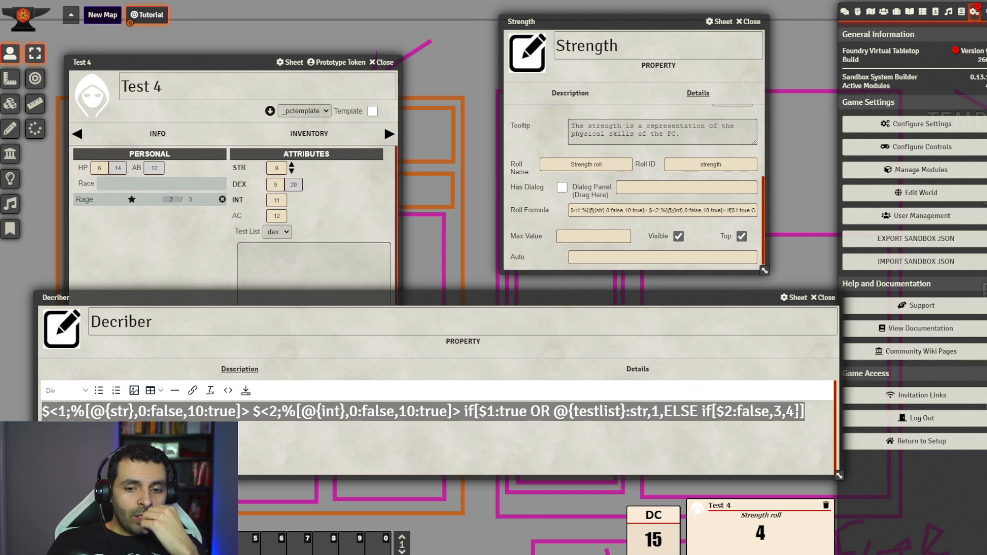
key(BackSpace)
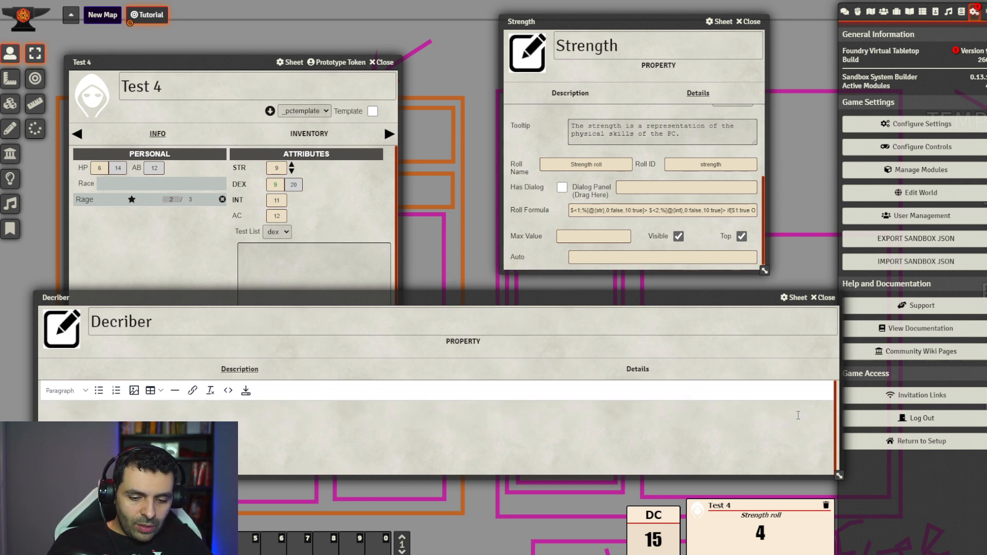
text(~~~~)
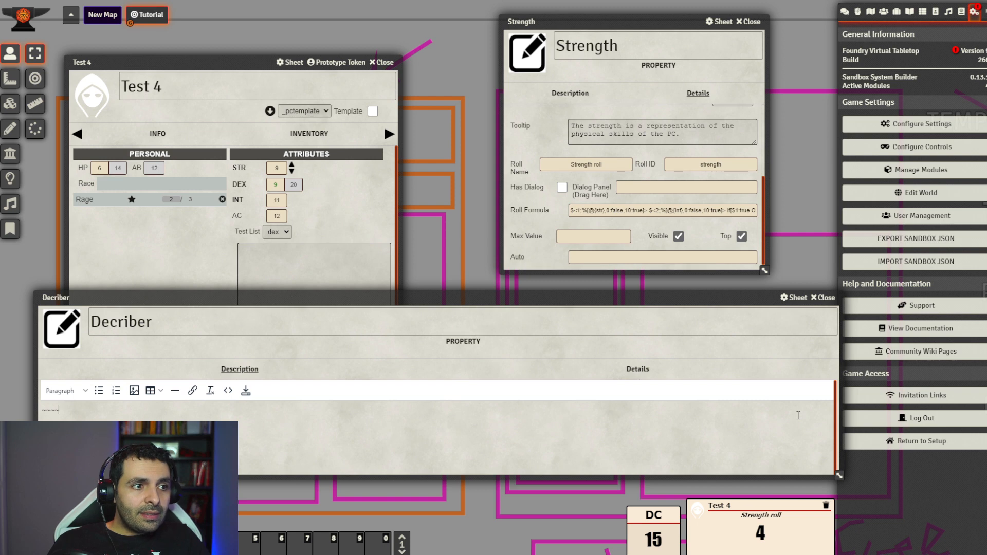
key(ctrl+z)
key(ctrl+z)
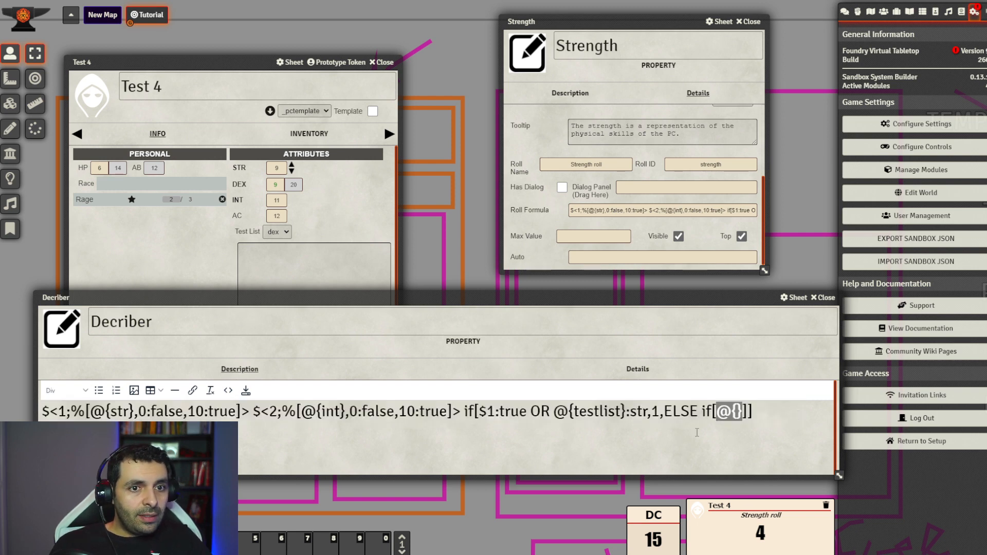
- Replace the whole Decriber formula with the roll ID expression ~rollid~ and narrow the Decriber window
drag(697, 433, 54, 411)
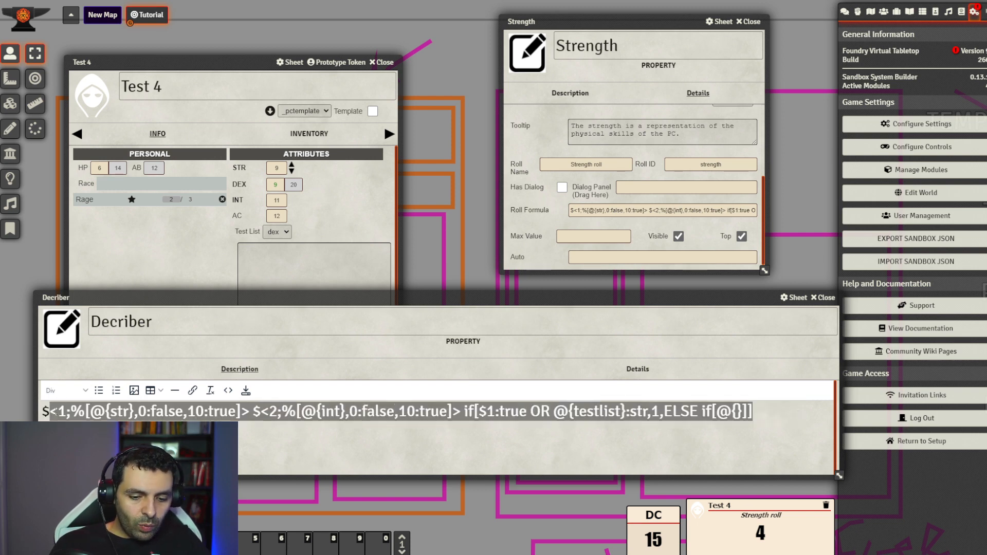
text(~~)
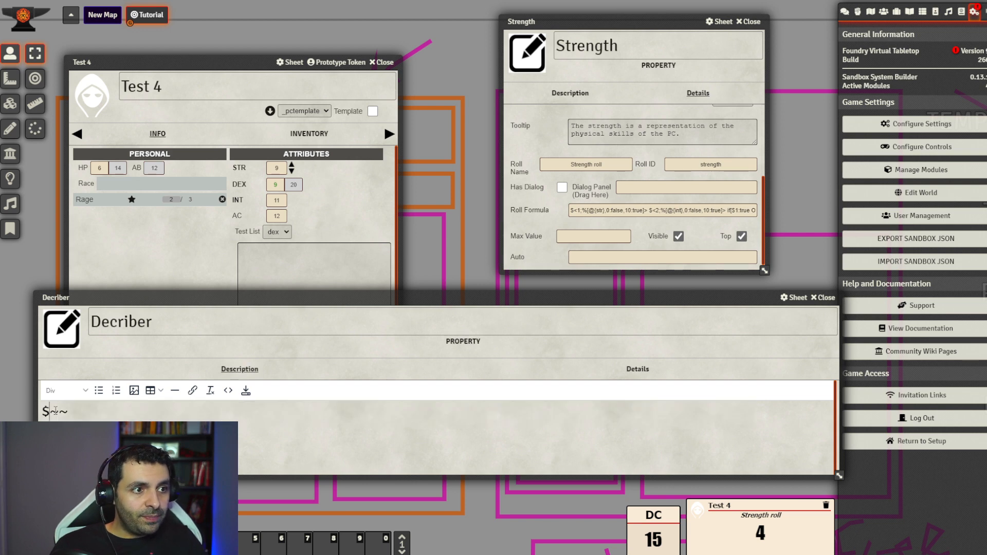
key(BackSpace)
key(Right)
text(rollid)
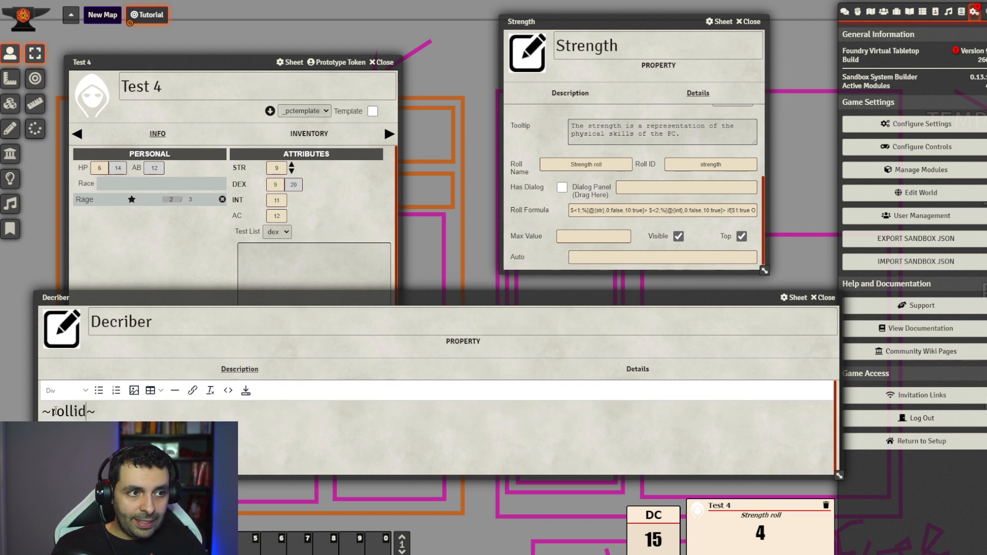
key(End)
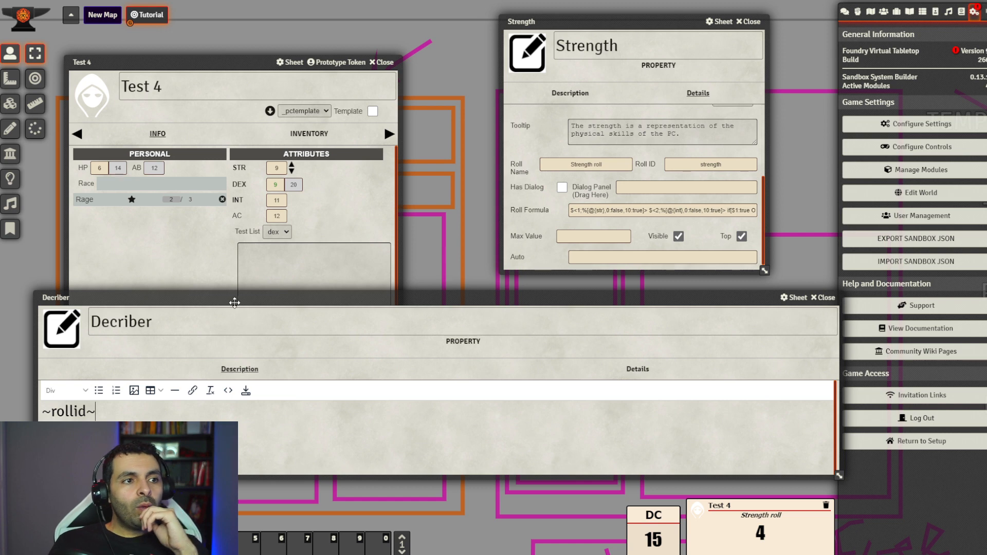
mouse_move(235, 303)
mouse_down()
mouse_move(252, 288)
mouse_move(238, 295)
mouse_up()
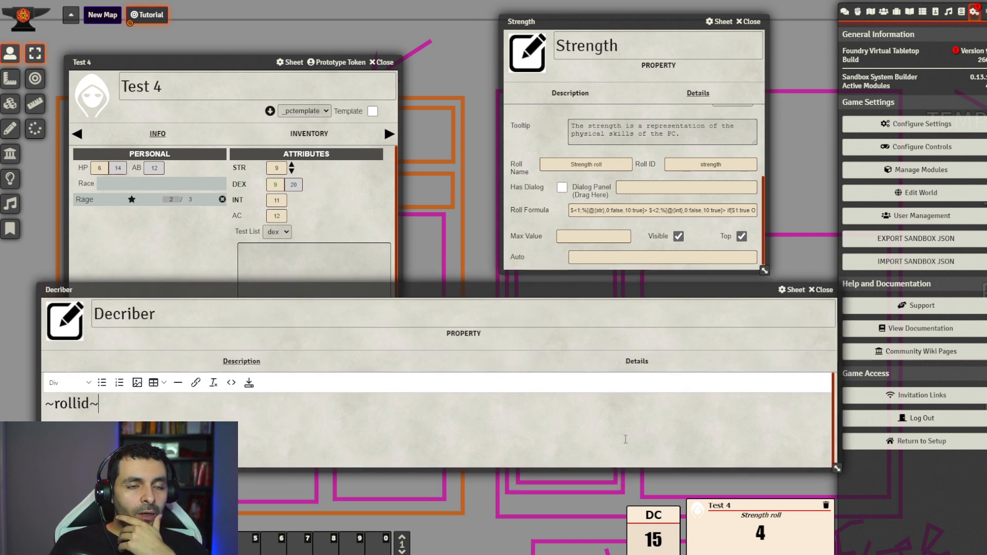
drag(837, 468, 736, 464)
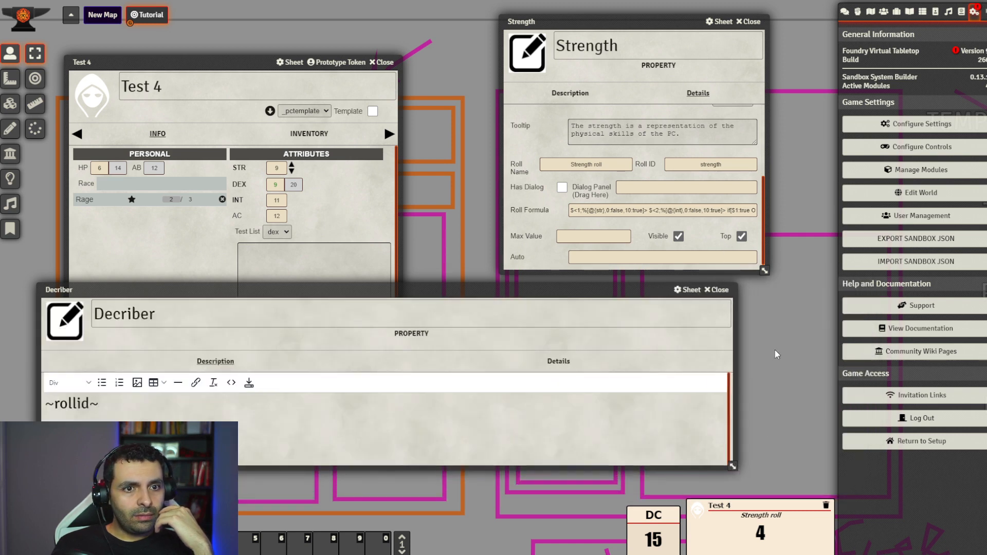
- Narrow the Decriber window and reposition it and the Strength property window so both stay readable beside Test 4
drag(540, 291, 582, 266)
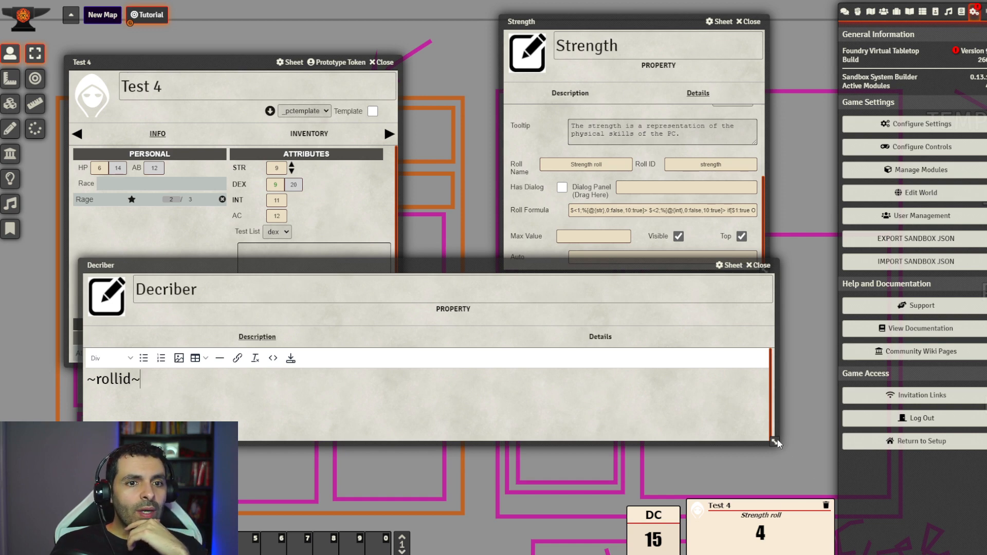
drag(777, 444, 571, 466)
drag(370, 267, 599, 320)
drag(658, 16, 611, 27)
- Open the Traits folder under _CITEMS, review the mods of the Bonus to Stealth Mod cItem, and close it
click(897, 11)
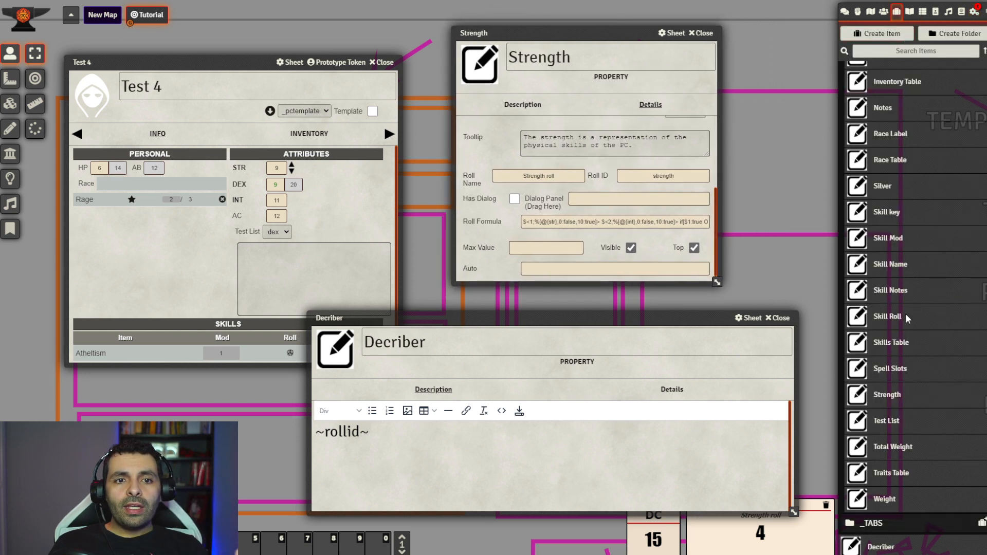
scroll(908, 319, up, 10)
click(896, 73)
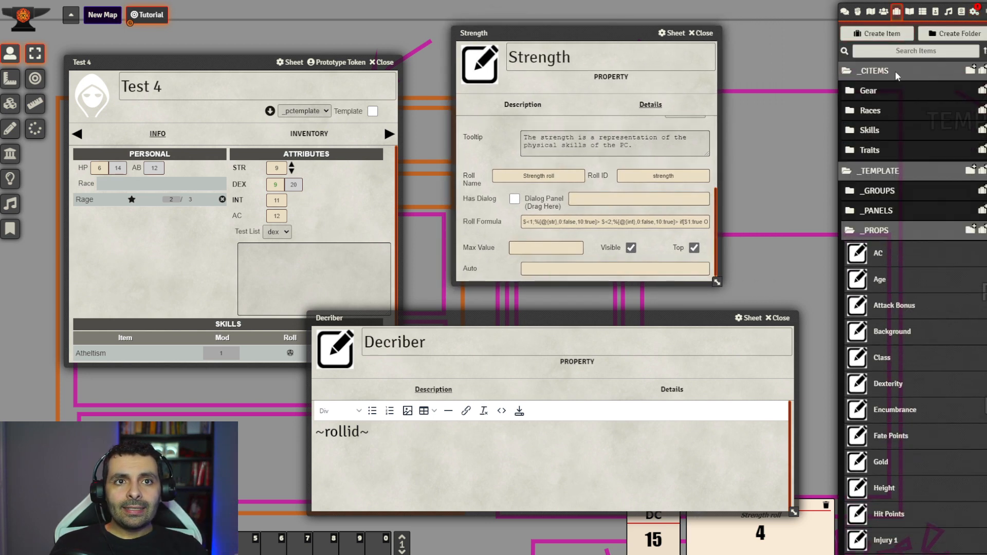
click(872, 155)
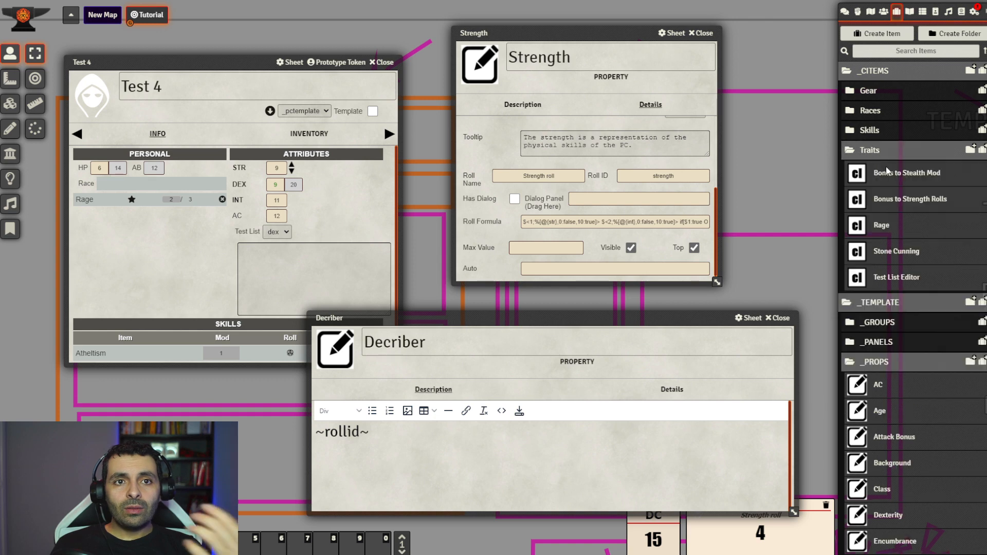
click(890, 173)
click(591, 230)
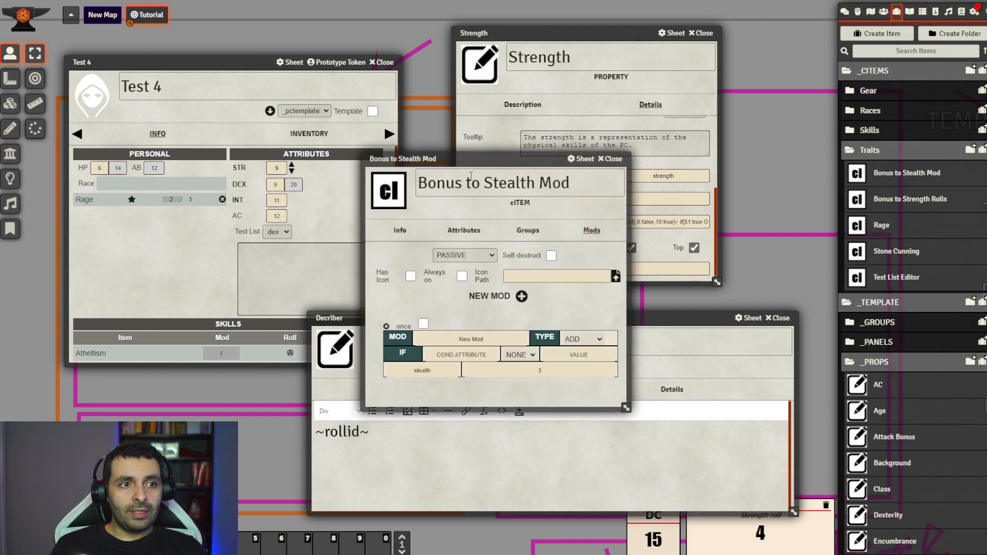
drag(459, 159, 180, 111)
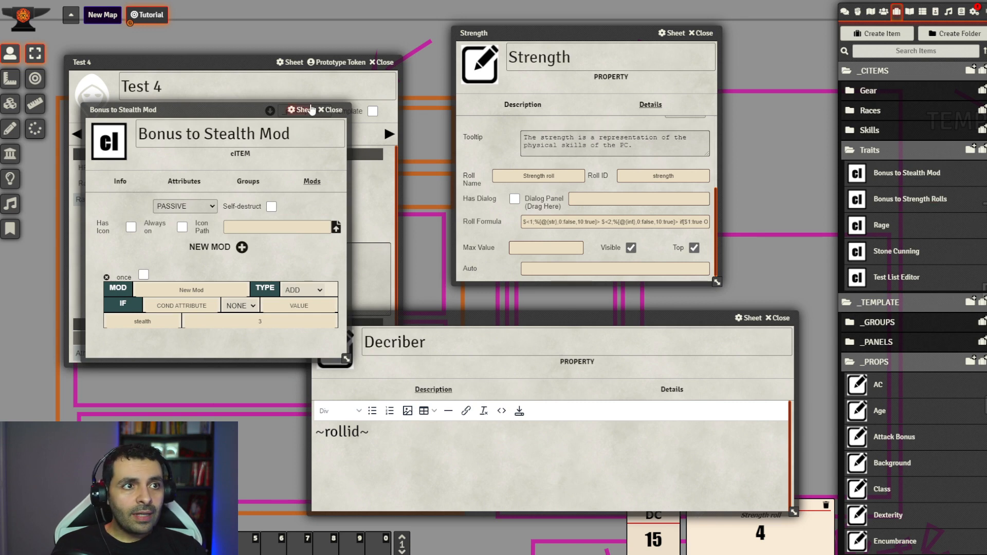
click(330, 109)
- Open the mods of the Bonus to Strength Rolls cItem and place its window beside the Strength property
click(910, 199)
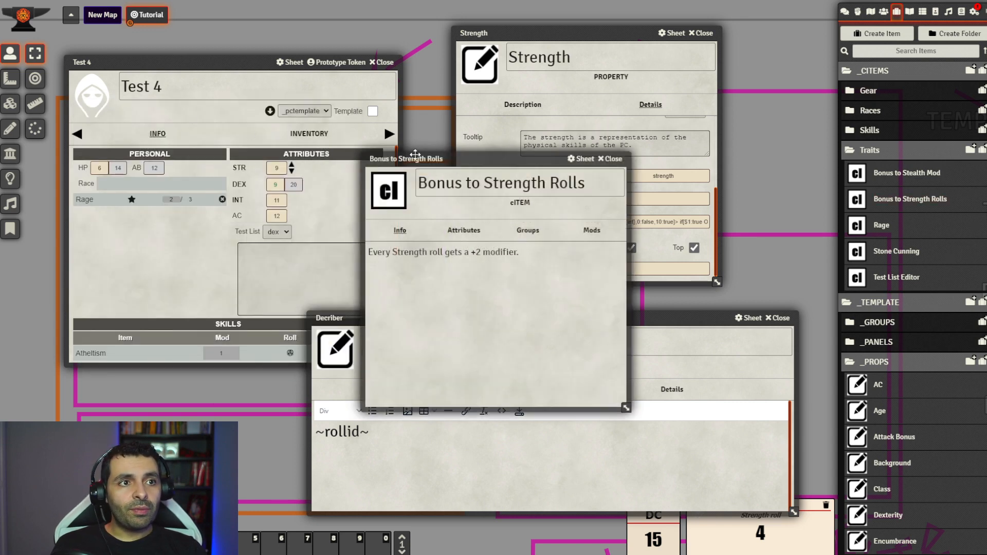
drag(415, 154, 132, 90)
click(307, 167)
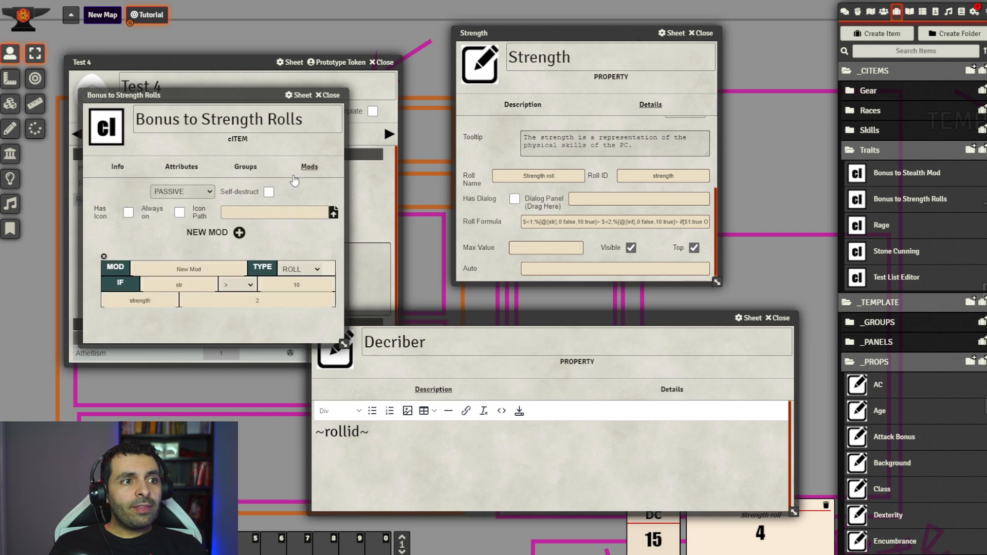
drag(222, 94, 330, 60)
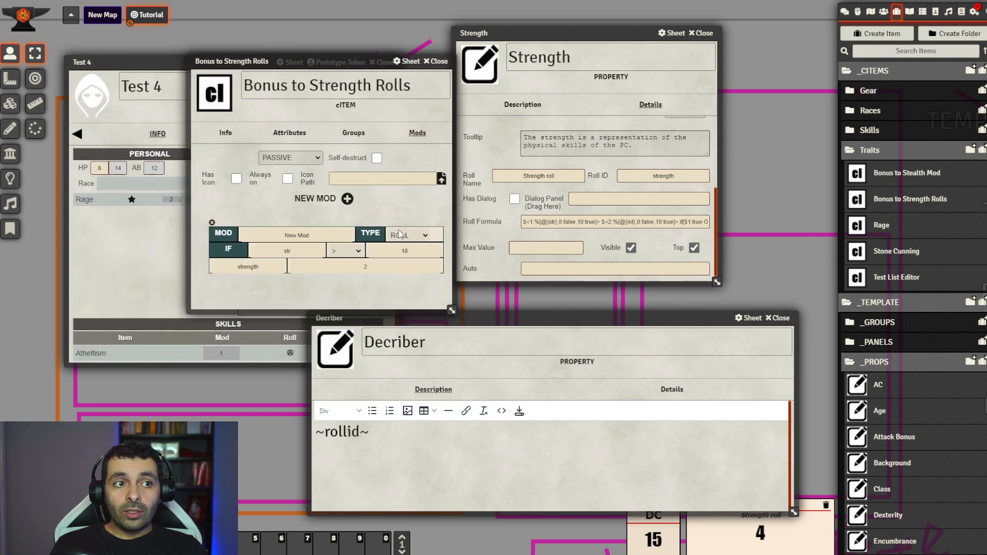
- Examine the condition value, modifier value and target roll ID in the Bonus to Strength Rolls mod
click(411, 250)
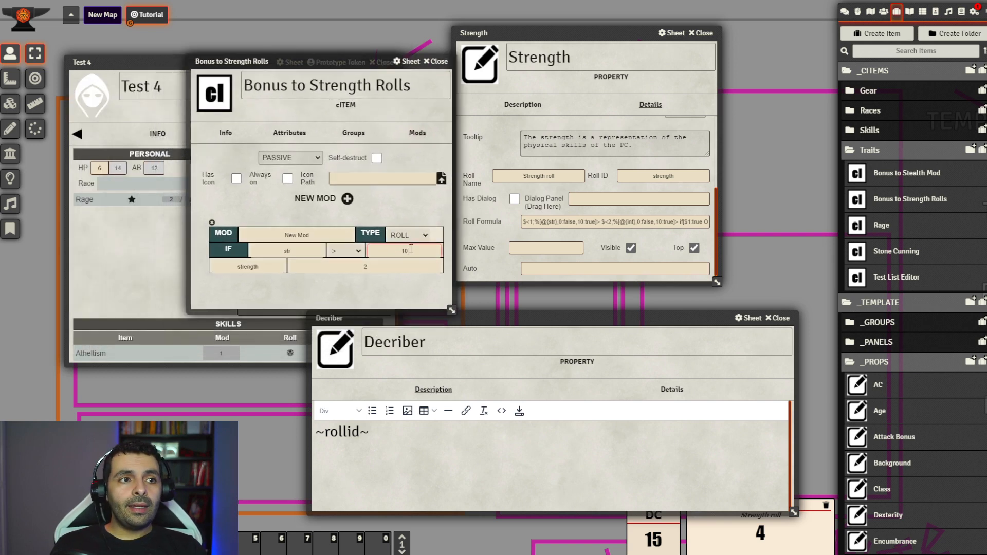
click(365, 266)
click(257, 268)
double_click(248, 268)
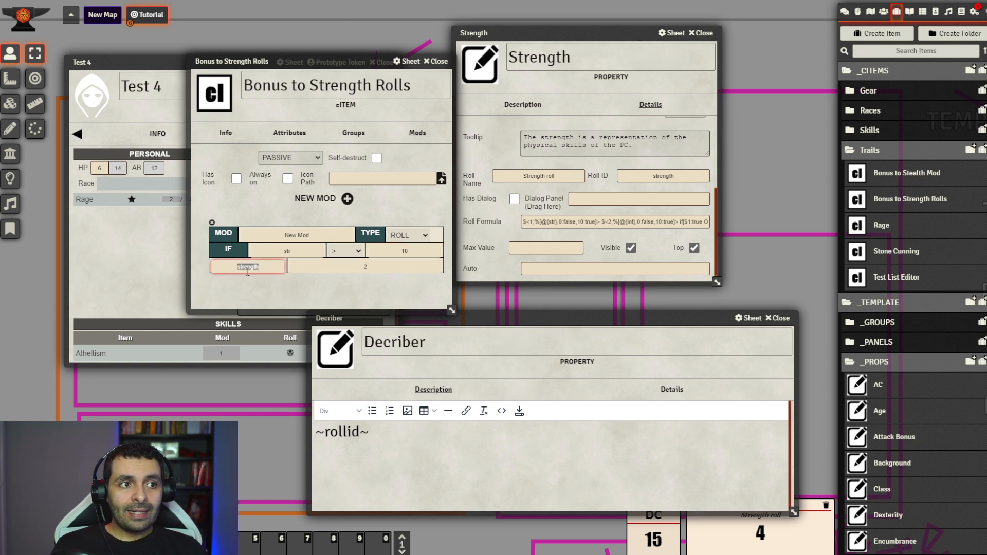
drag(264, 269, 245, 262)
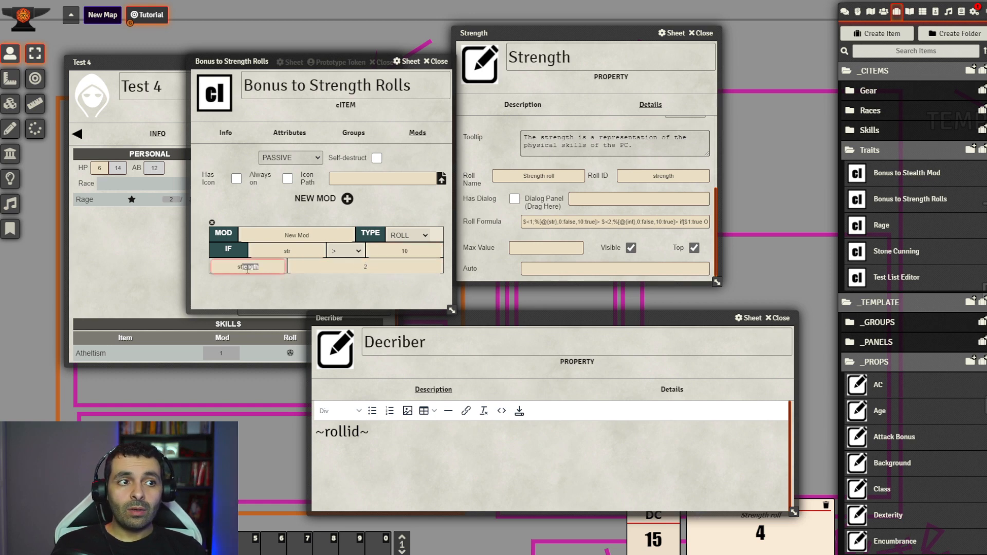
click(248, 268)
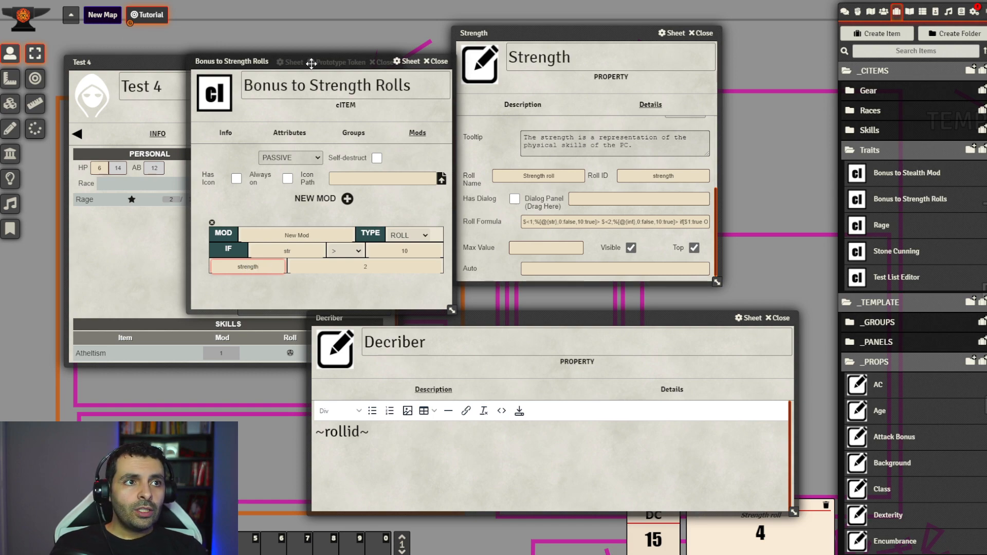
- Replace the Strength property's roll formula with 1d6
drag(313, 62, 178, 105)
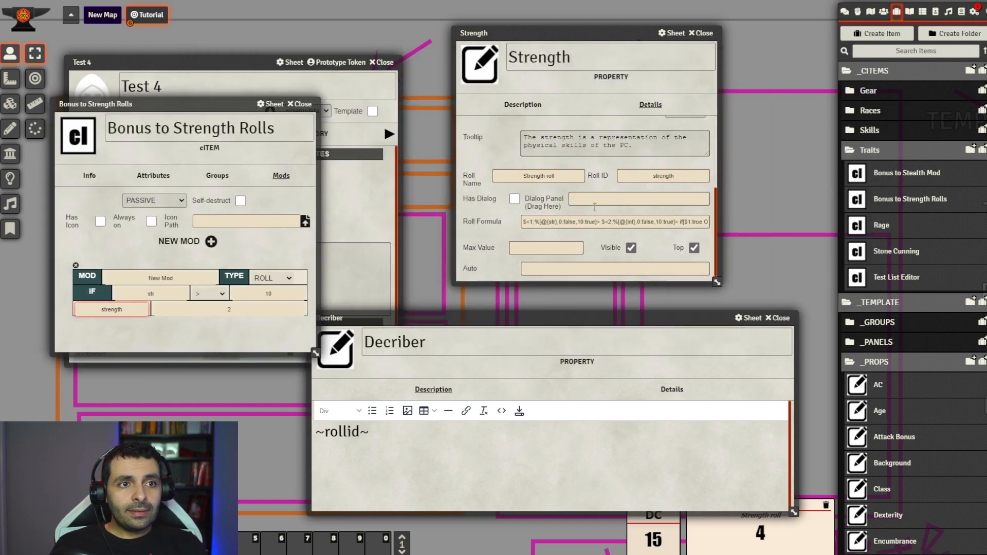
triple_click(610, 223)
key(BackSpace)
text(1d6)
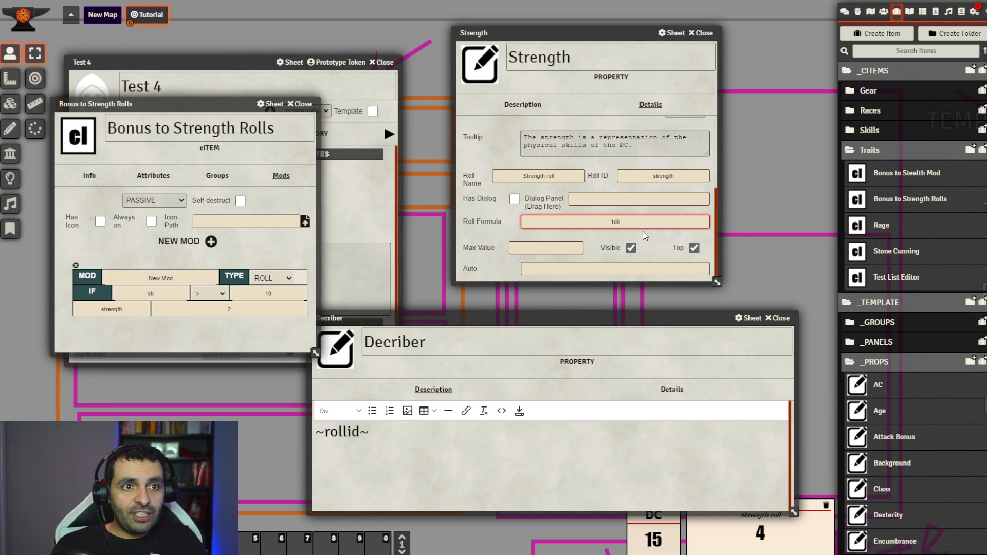
click(645, 236)
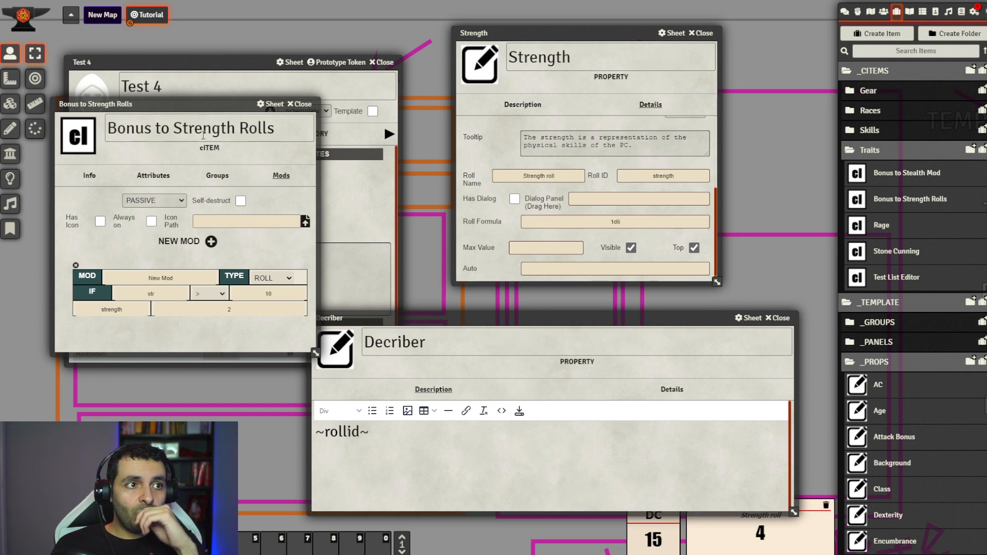
- Add the Bonus to Strength Rolls trait to Test 4 and move the trait's window off the character sheet
drag(184, 108, 540, 74)
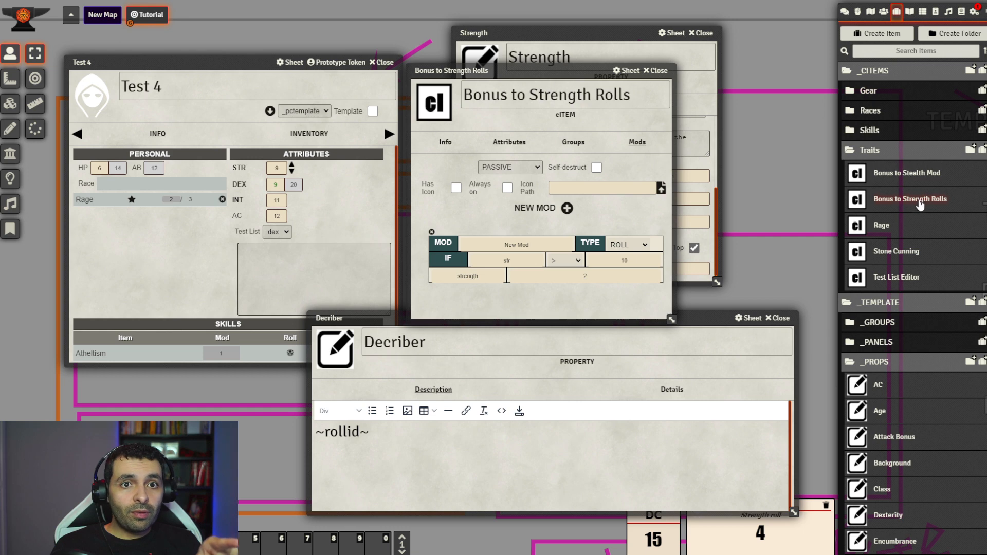
drag(916, 203, 153, 267)
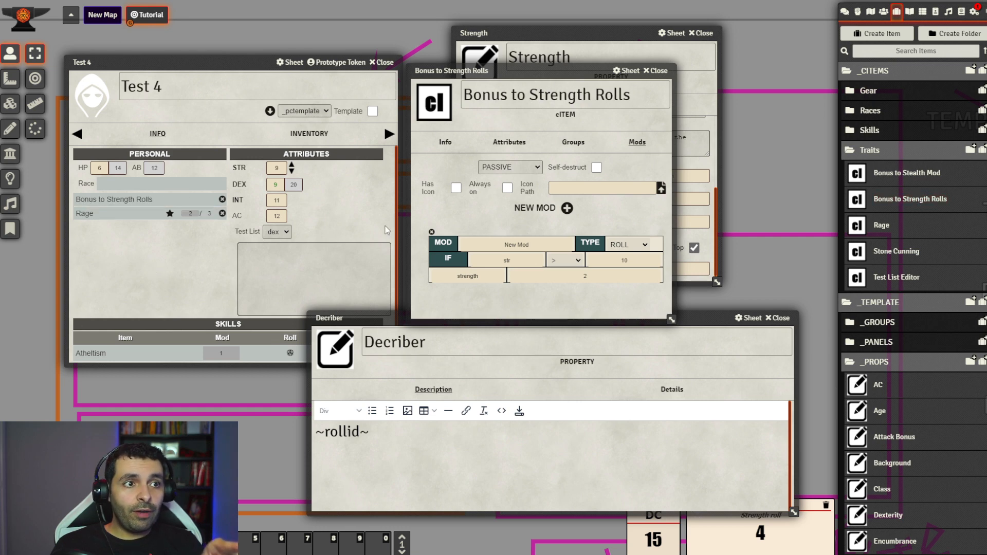
drag(523, 71, 670, 48)
- Lay the Strength property and Bonus to Strength Rolls windows side by side and compare the Roll ID with the mod's target
click(634, 253)
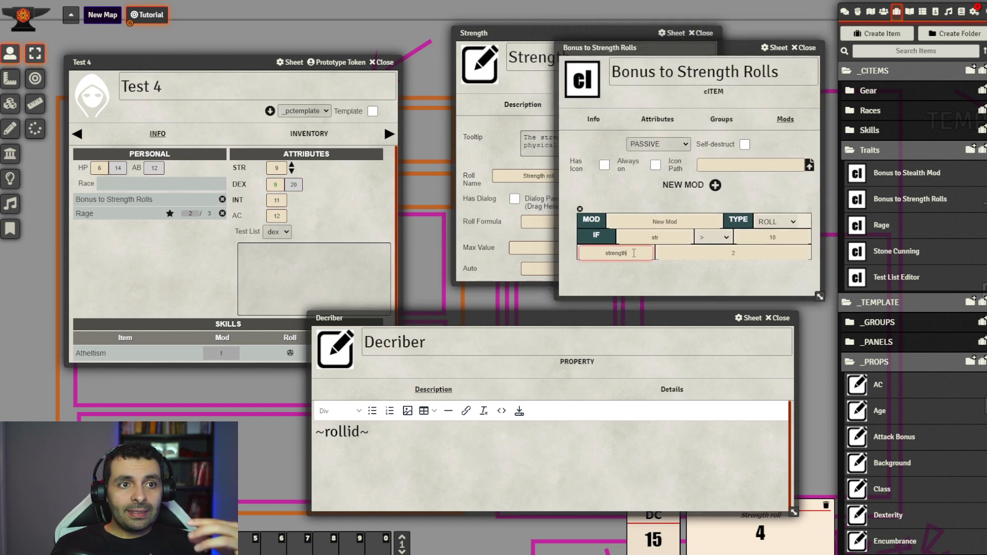
drag(704, 41, 738, 53)
drag(609, 33, 438, 45)
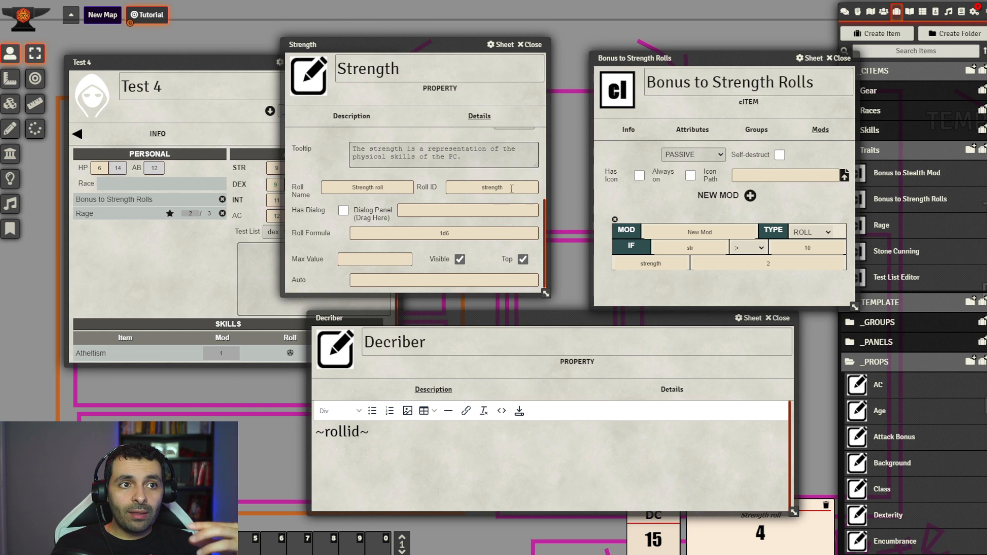
drag(511, 189, 458, 185)
drag(425, 52, 493, 39)
click(788, 259)
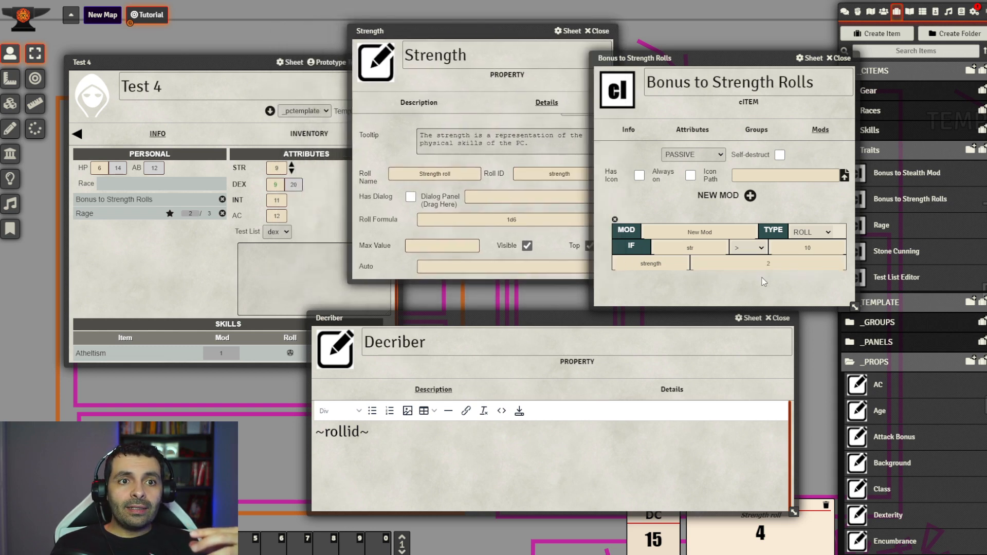
drag(575, 320, 549, 332)
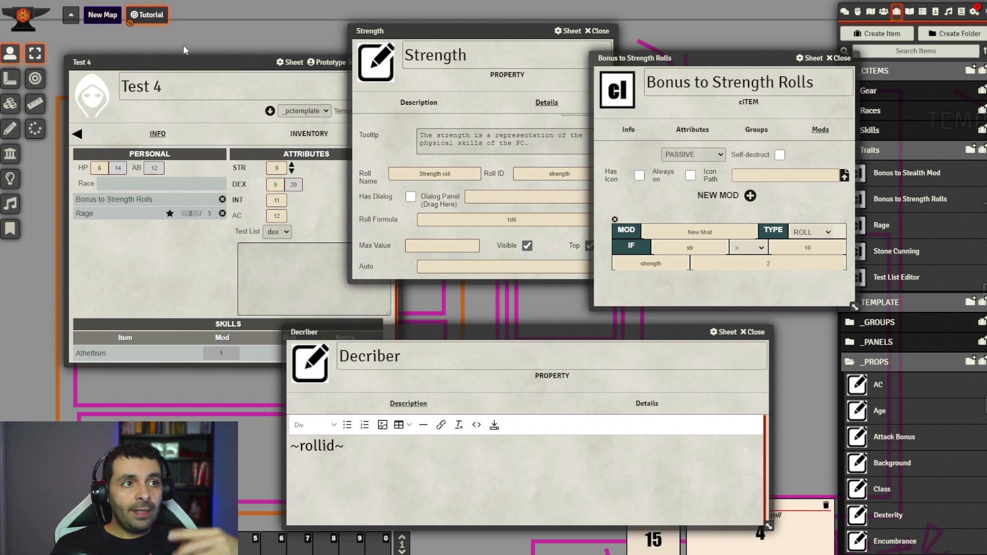
- Bring Test 4's sheet forward, roll STR, and move the Decriber window off the roll result
drag(184, 62, 142, 73)
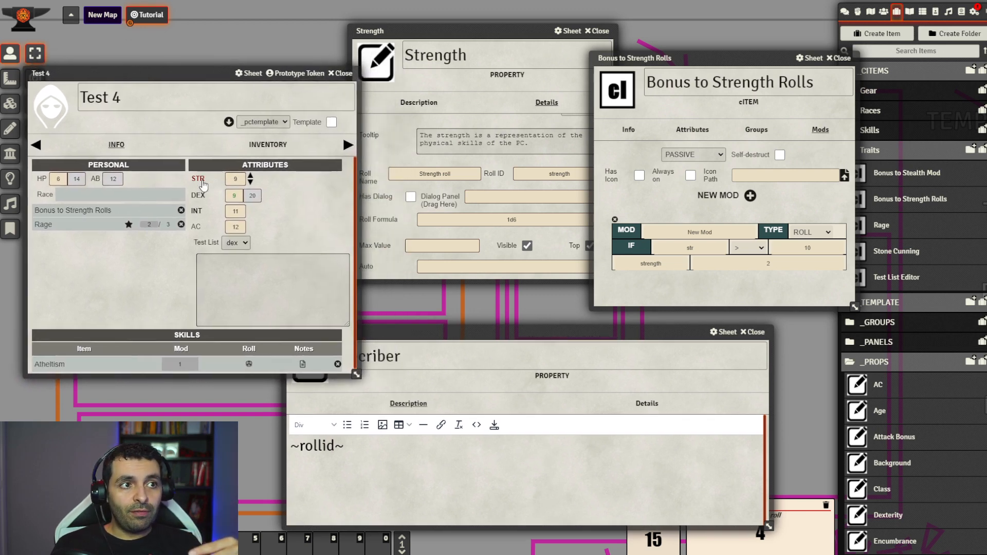
click(202, 180)
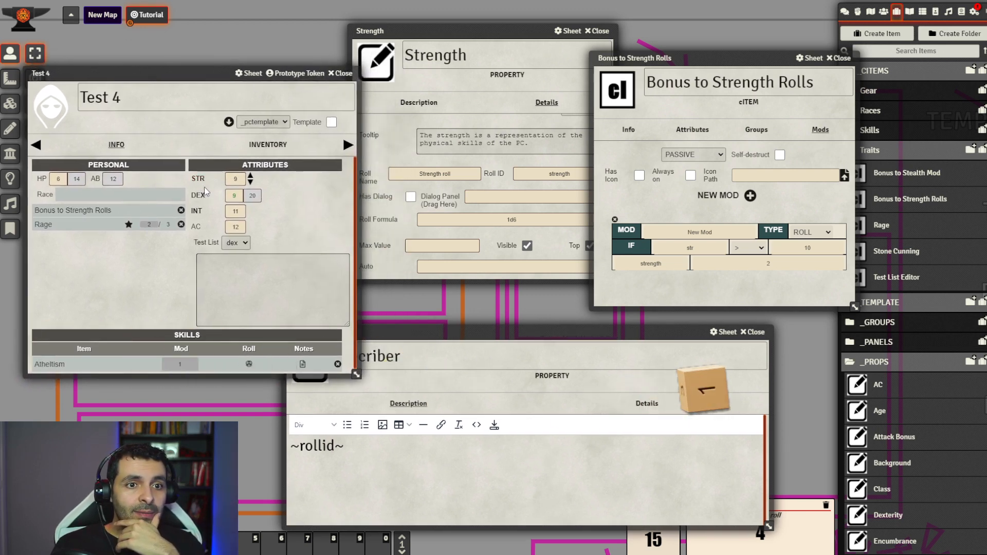
drag(525, 332, 304, 342)
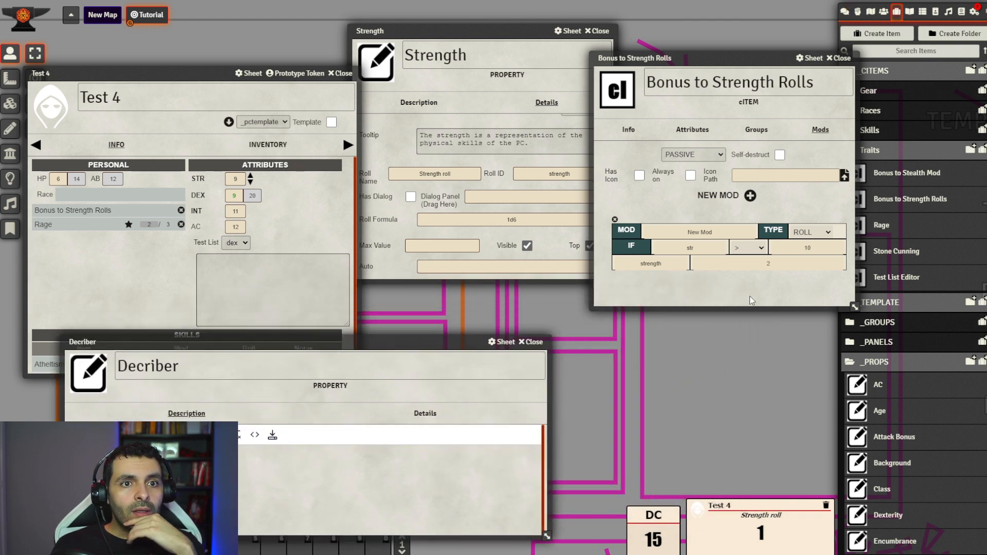
- Remove the condition from the Bonus to Strength Rolls mod by clearing its attribute and value and setting the operator to NONE
click(818, 248)
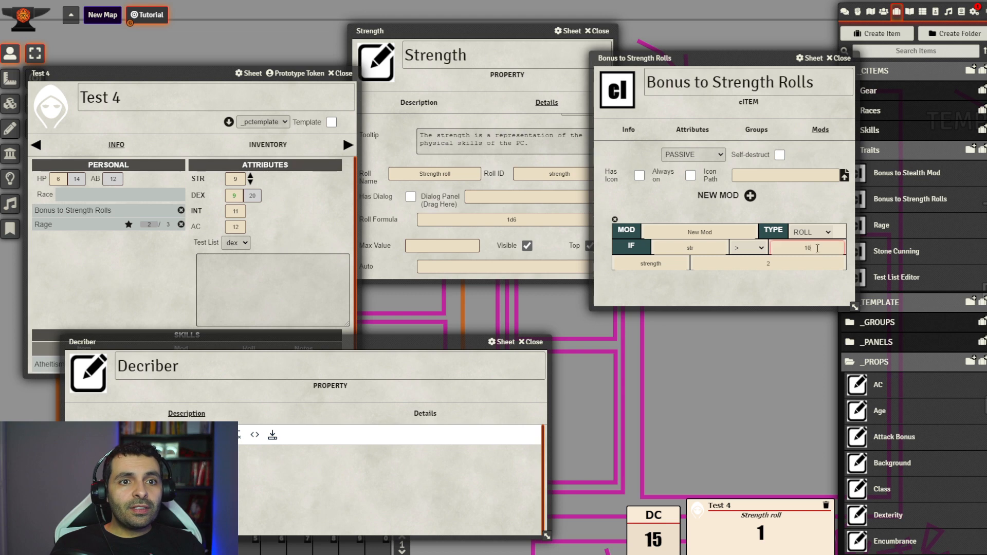
key(BackSpace)
click(749, 250)
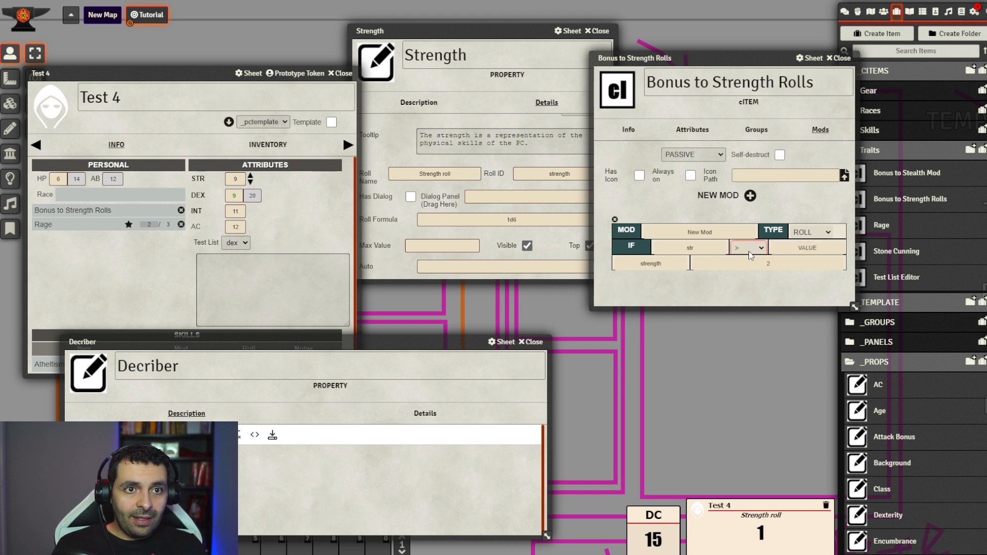
click(745, 261)
double_click(695, 247)
key(BackSpace)
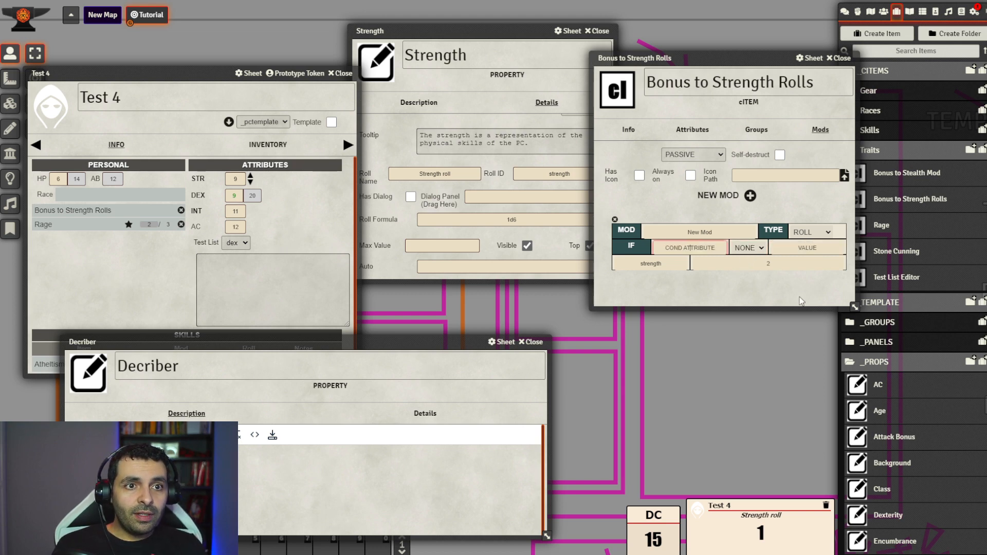
click(802, 300)
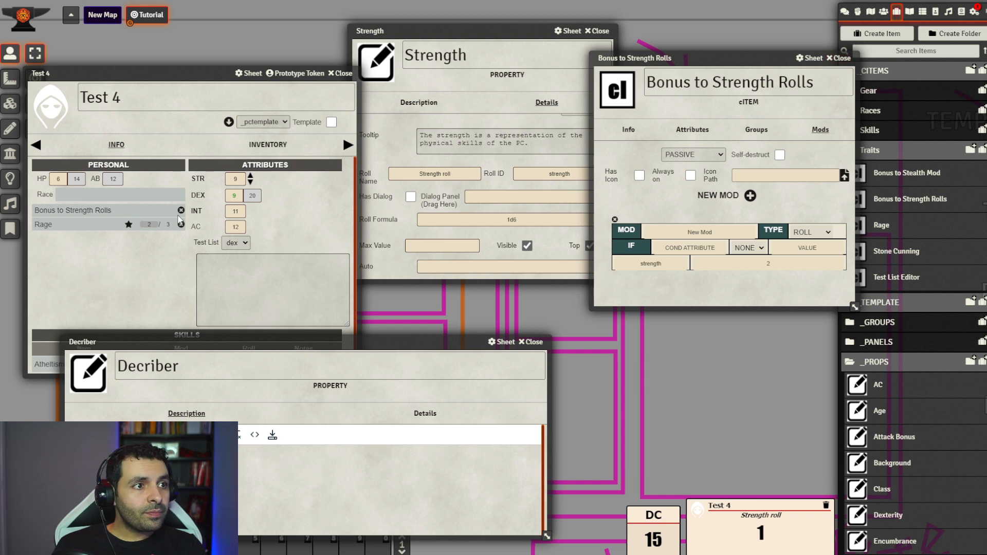
- Remove the Bonus to Strength Rolls trait from Test 4, add it again, and roll STR
click(181, 210)
drag(928, 201, 155, 243)
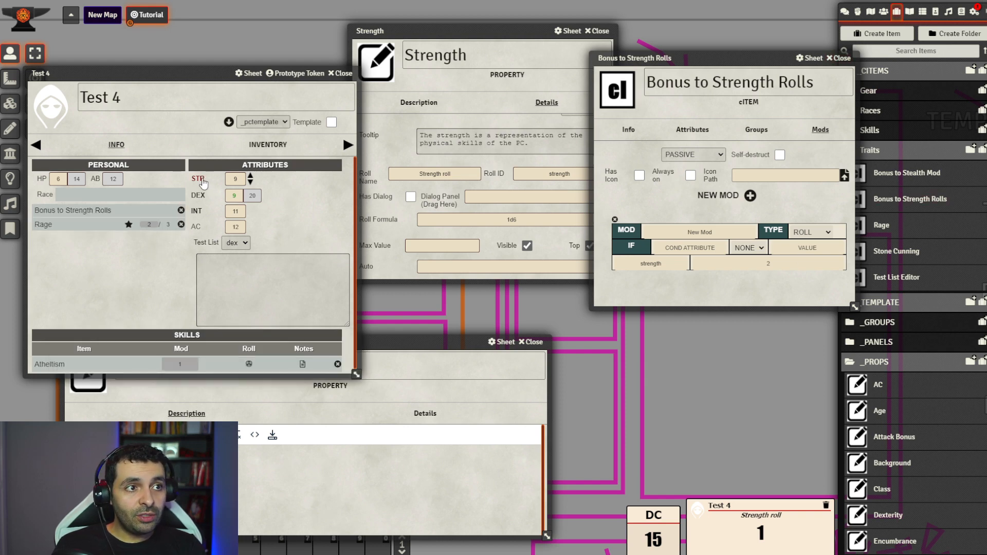
click(201, 180)
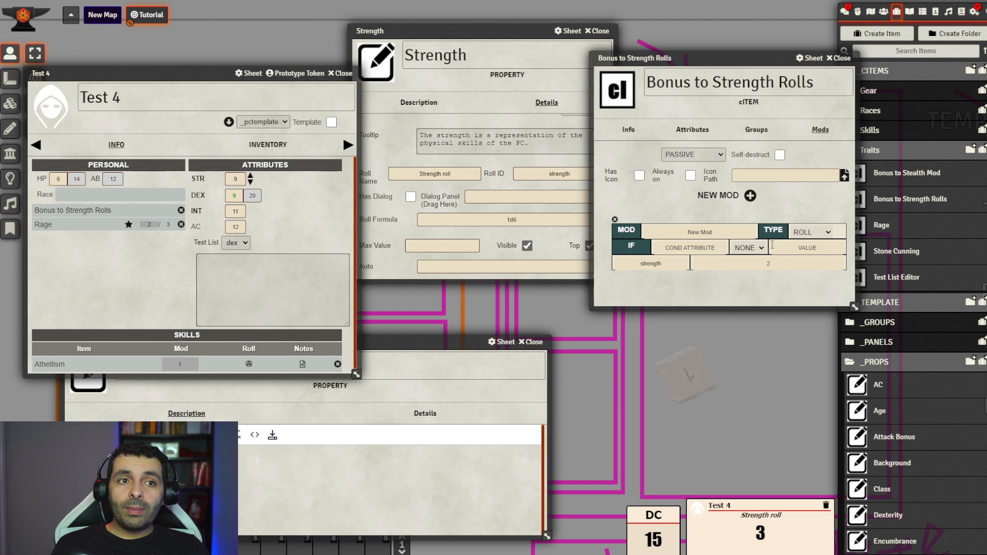
click(684, 244)
click(783, 252)
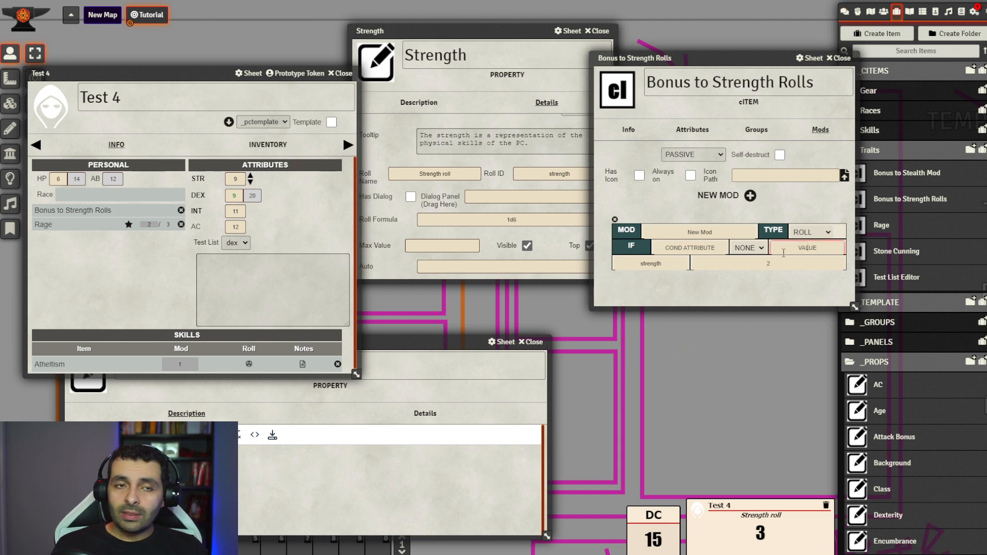
click(806, 301)
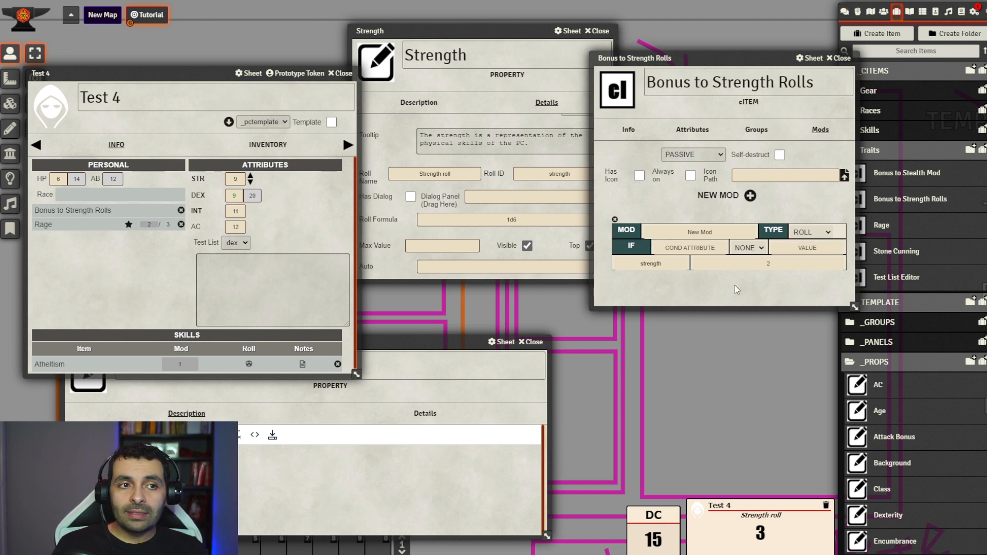
- Remove the Bonus to Strength Rolls trait from Test 4 and set its ROLL mod's target to testid
drag(453, 337, 487, 293)
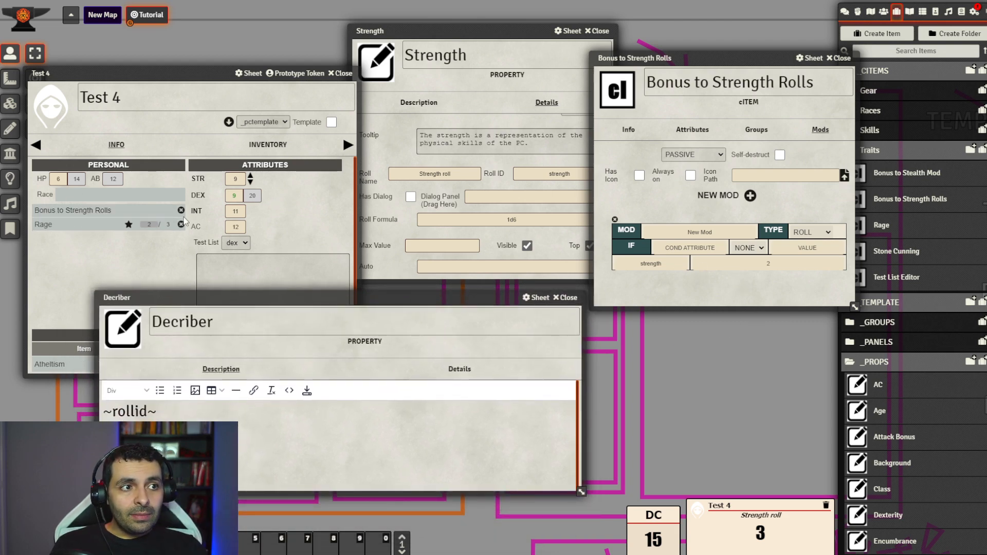
click(180, 211)
click(660, 264)
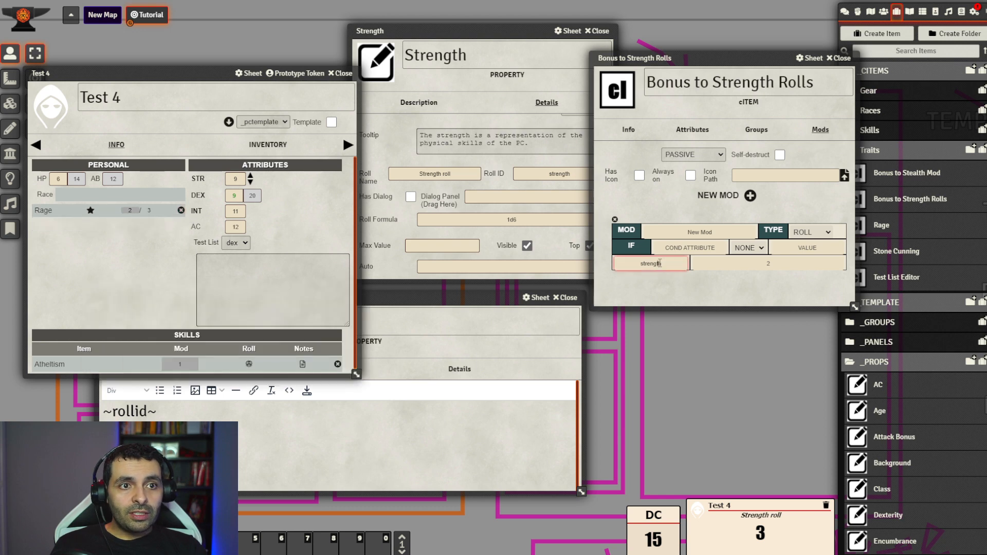
double_click(664, 263)
drag(746, 57, 778, 102)
drag(454, 296, 441, 316)
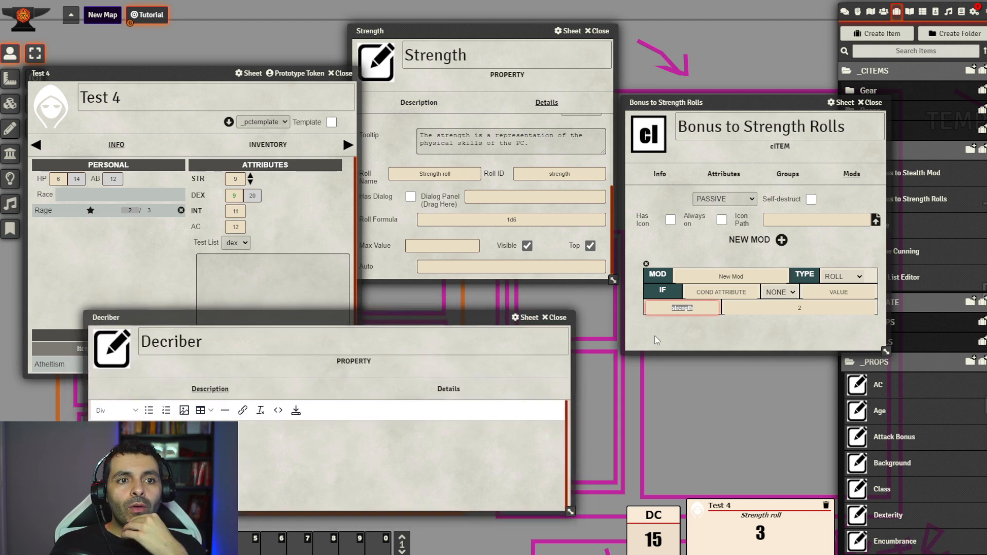
click(695, 319)
double_click(700, 310)
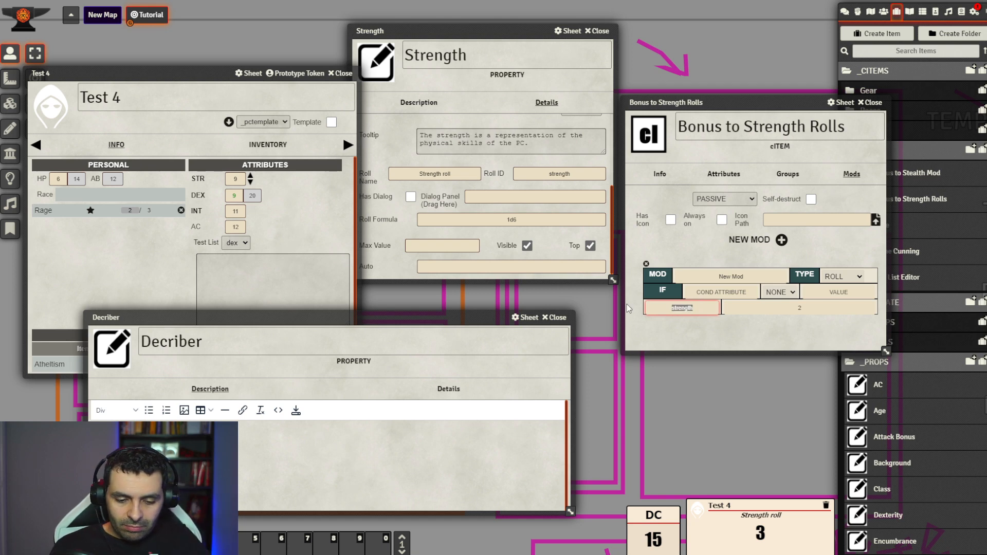
text(testid)
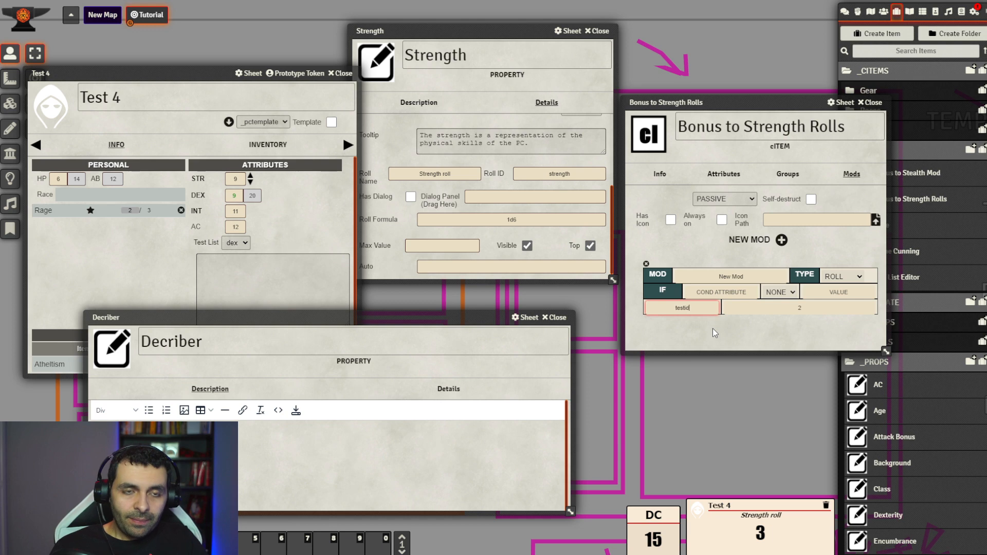
click(752, 340)
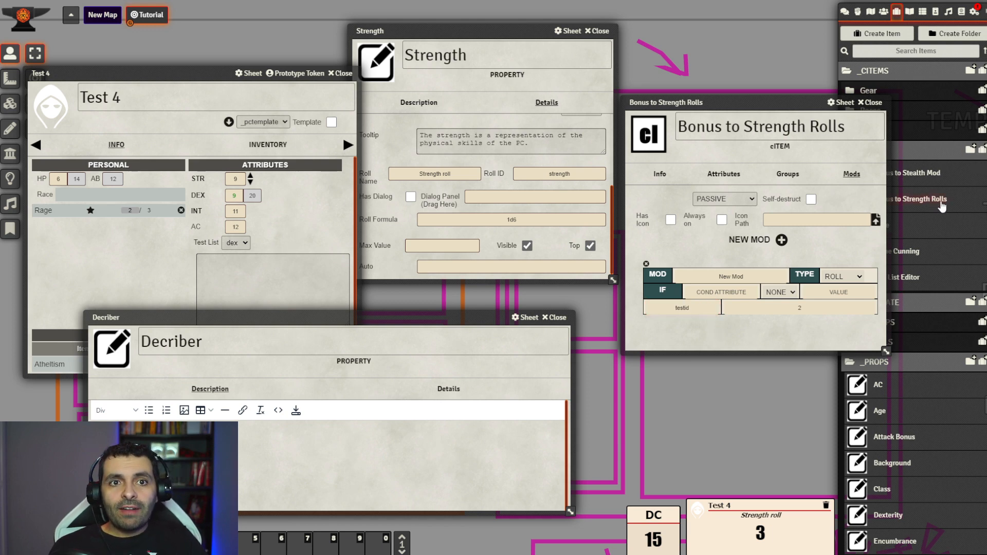
- Add the edited Bonus to Strength Rolls trait to Test 4 and make a STR roll
drag(941, 205, 166, 234)
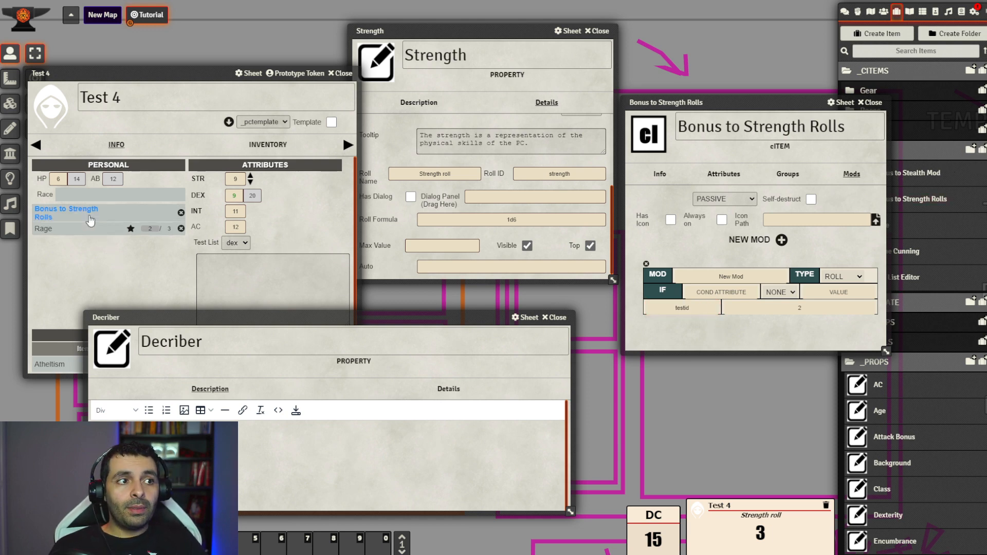
click(205, 186)
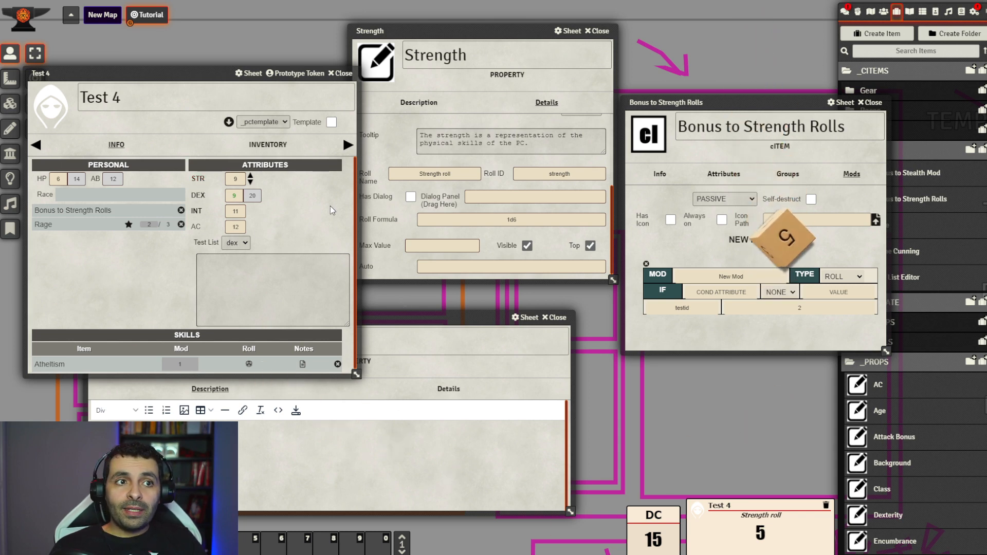
- Append ~testid~ to the Strength property's roll formula so that it reads 1d6 ~testid~
click(560, 174)
click(581, 195)
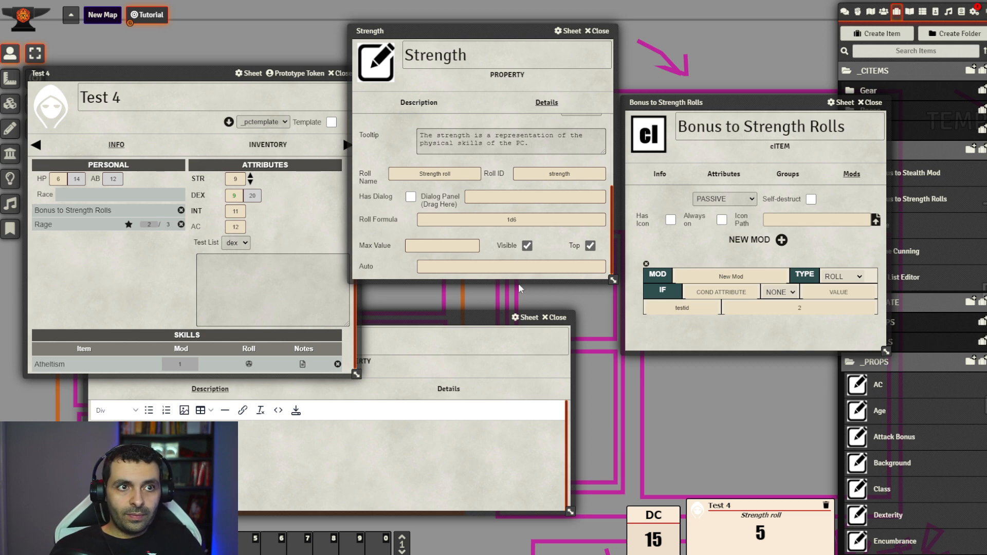
click(548, 224)
text(~testid~)
click(558, 242)
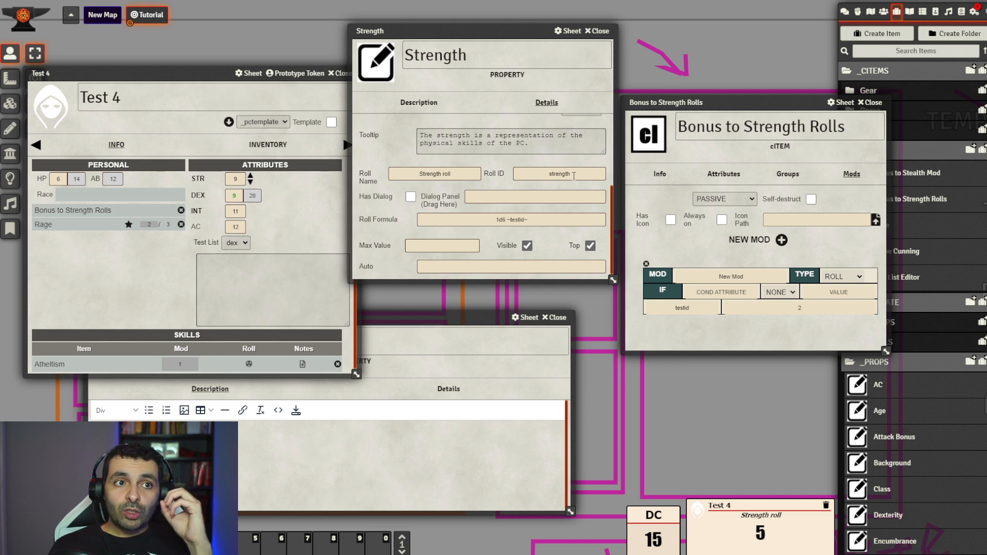
- Roll STR from Test 4's sheet with the new formula and highlight the ~testid~ expression in the Strength property
double_click(549, 174)
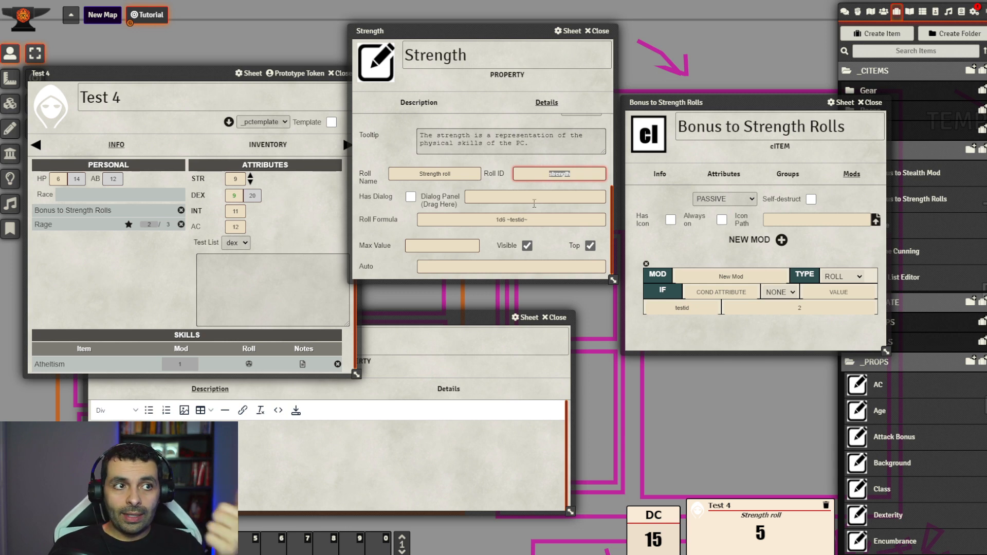
click(124, 210)
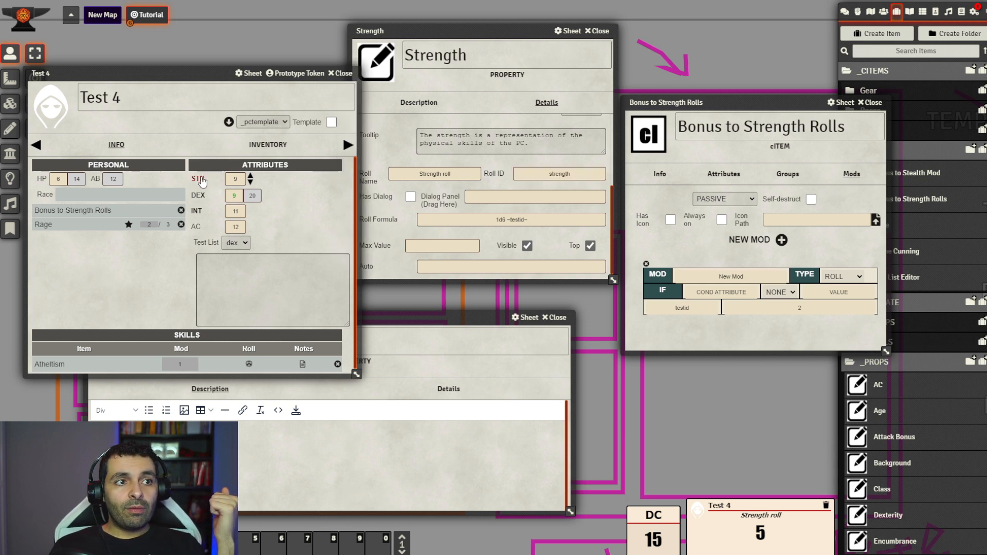
click(201, 180)
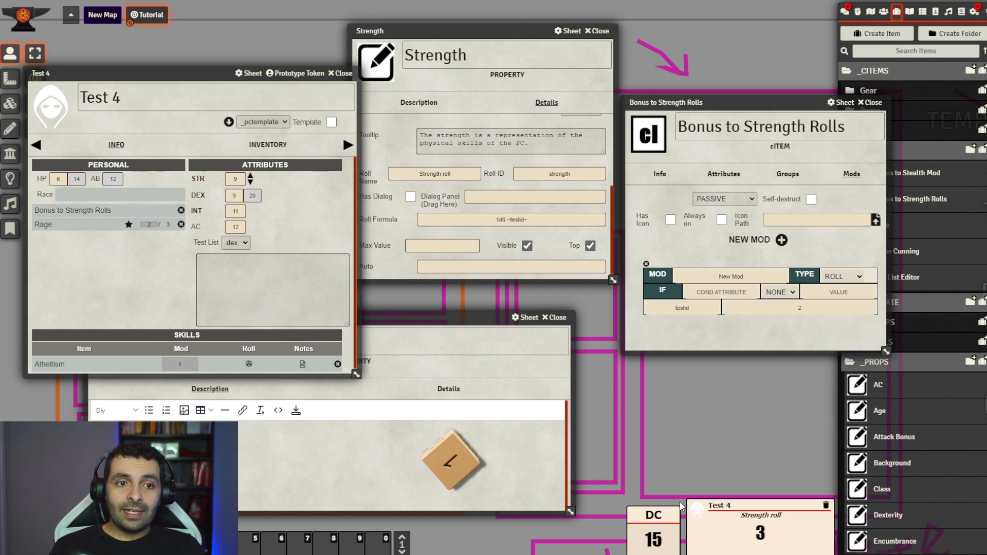
click(533, 220)
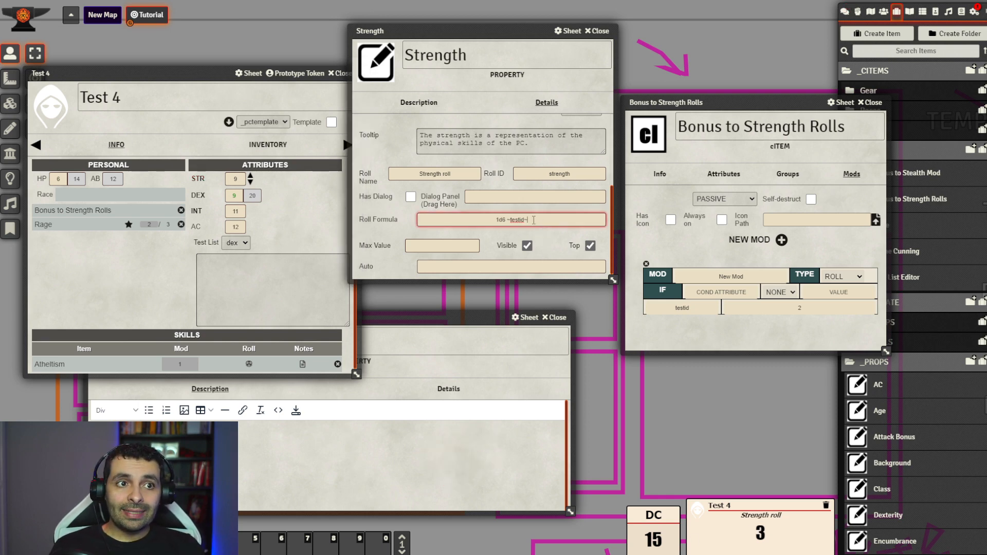
drag(534, 220, 511, 222)
click(563, 236)
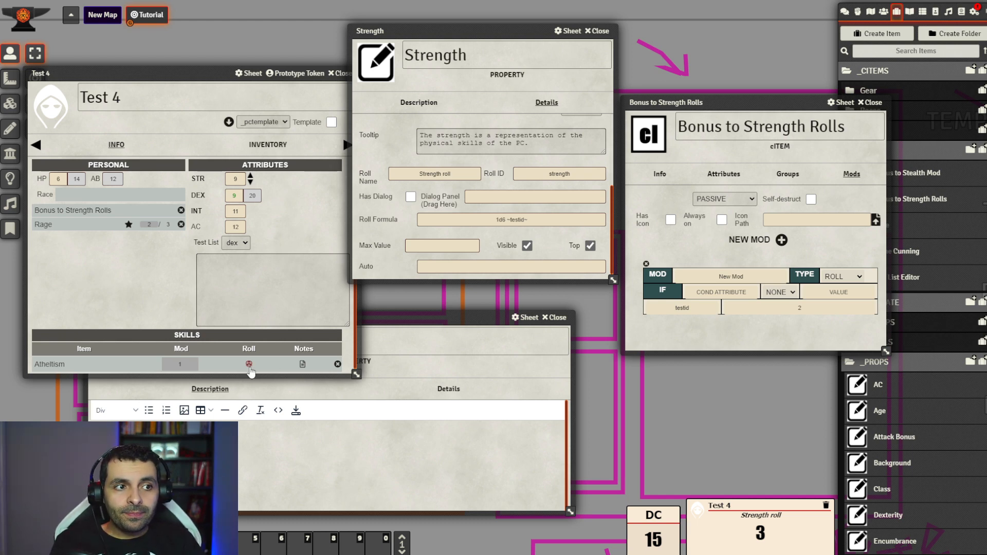
- Open the Atheltism skill from Test 4's sheet and rename the cItem Athletics
click(67, 365)
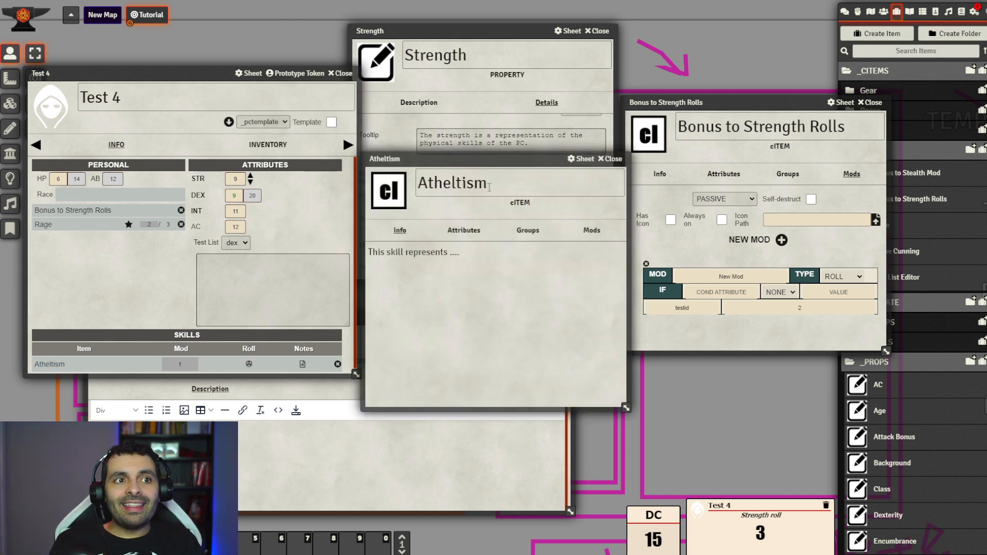
click(471, 184)
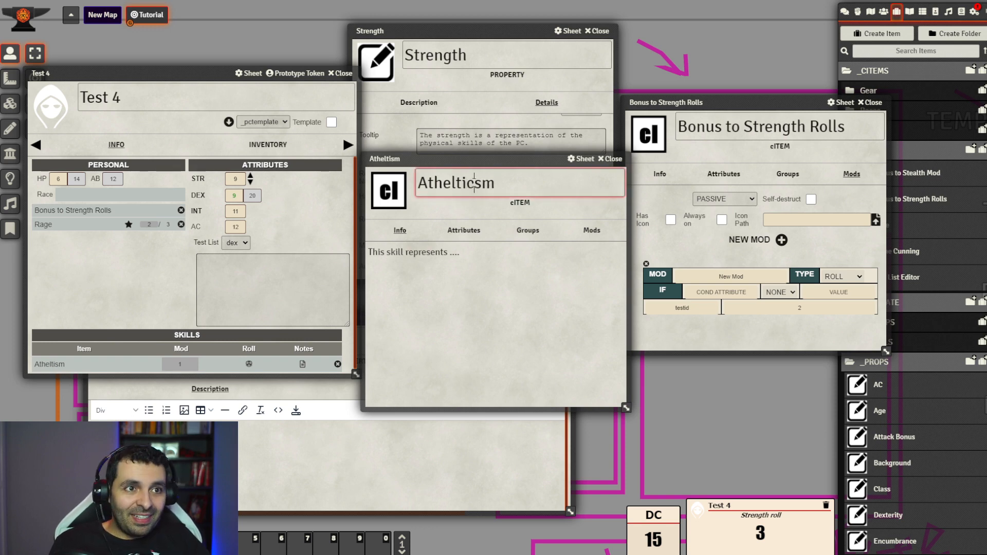
key(BackSpace)
key(Delete)
key(Delete)
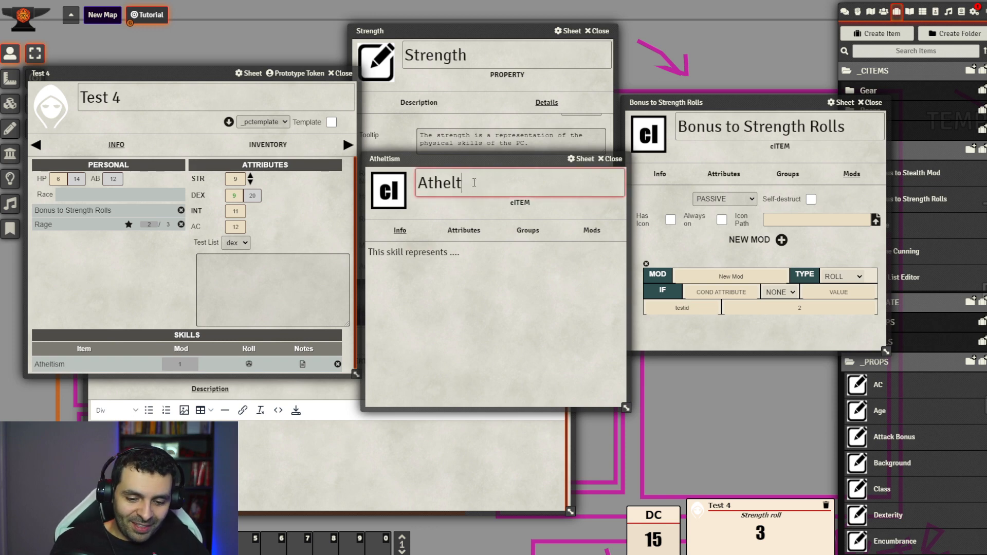
text(ics)
click(528, 332)
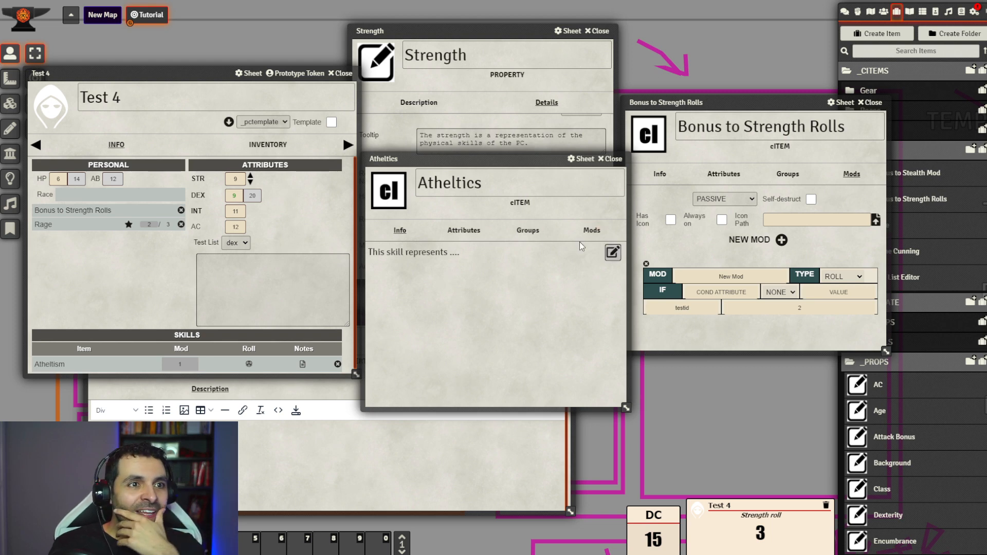
click(591, 232)
click(447, 187)
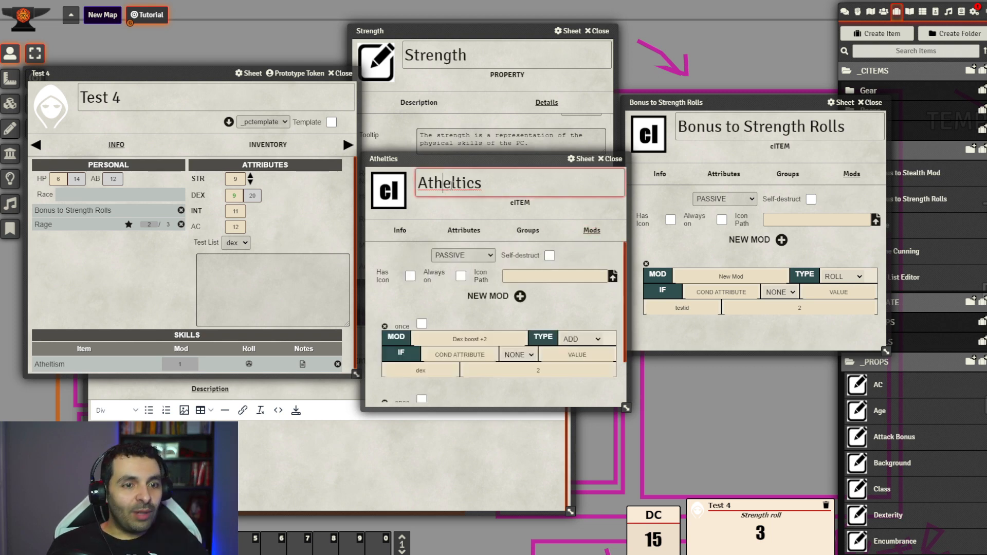
key(BackSpace)
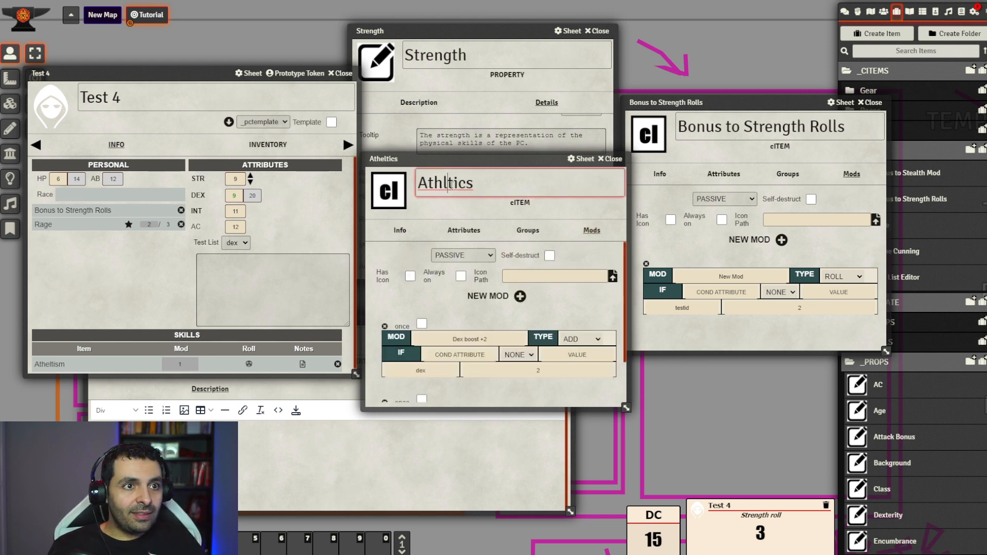
text(e)
key(Return)
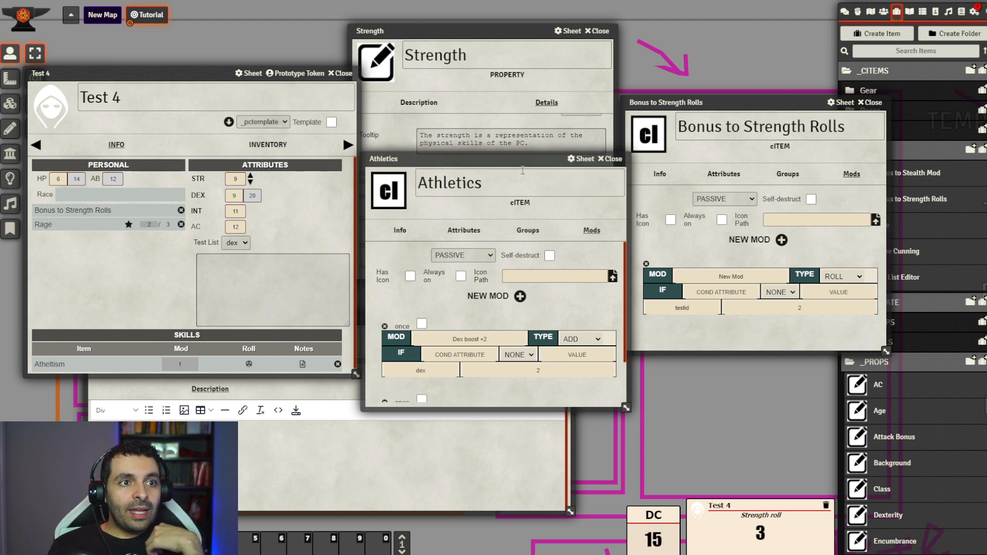
- Examine the Athletics cItem's mods and attributes, moving its window clear of the other sheets
drag(520, 162, 509, 78)
scroll(530, 229, down, 2)
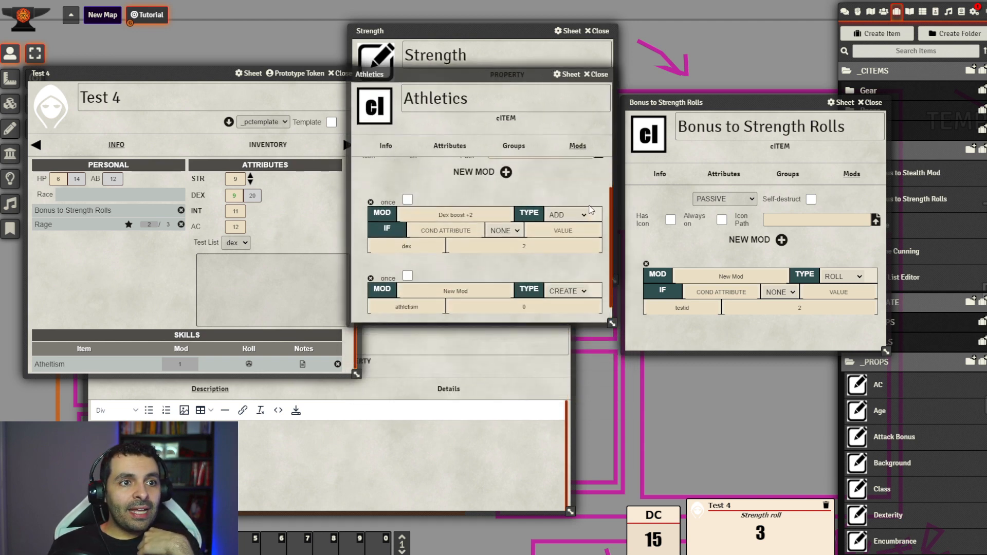
scroll(545, 222, up, 2)
scroll(554, 215, down, 2)
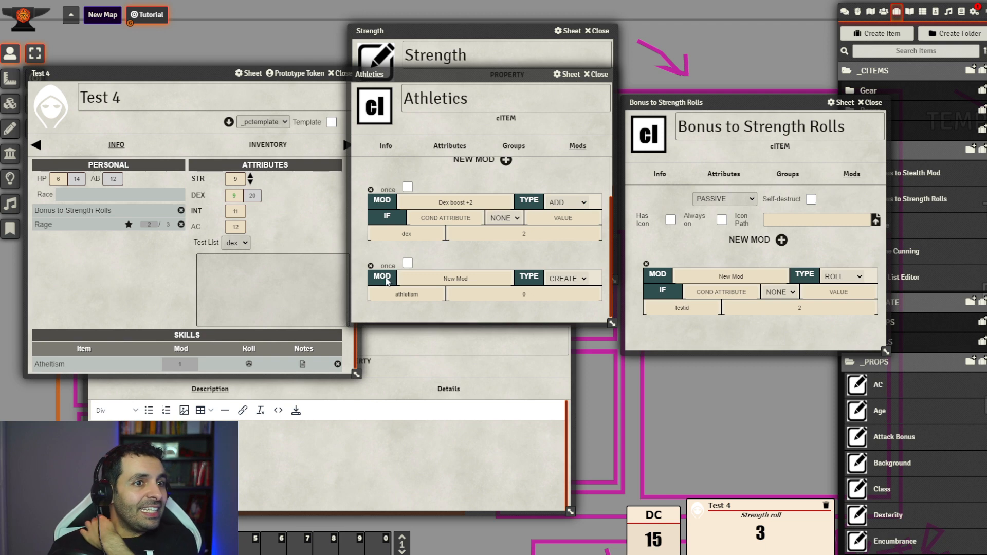
scroll(400, 284, up, 2)
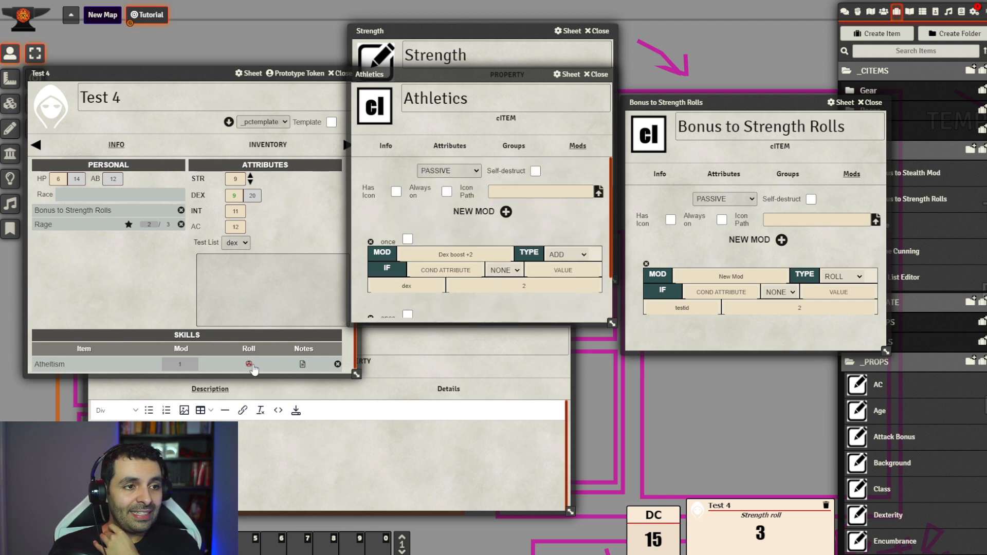
scroll(586, 216, down, 2)
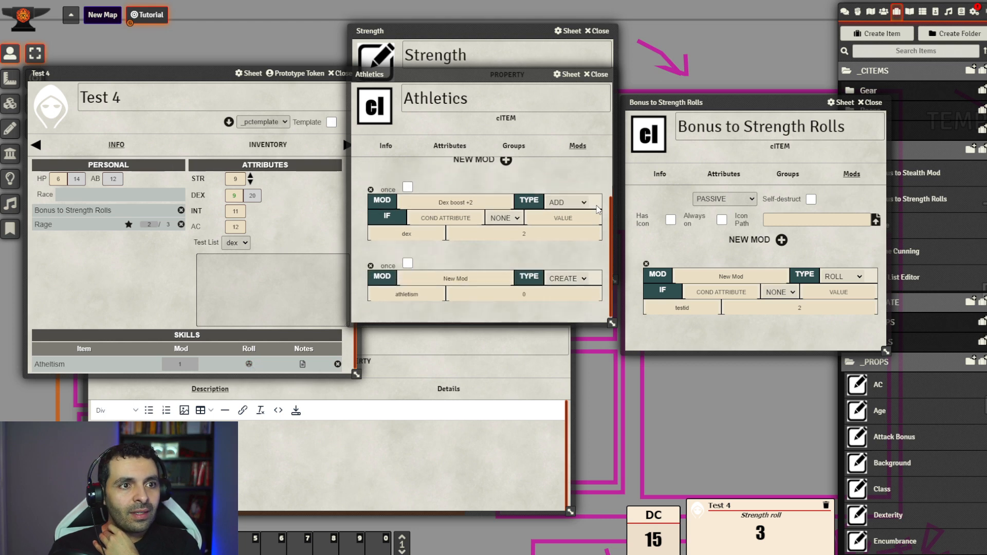
scroll(576, 180, up, 2)
click(449, 146)
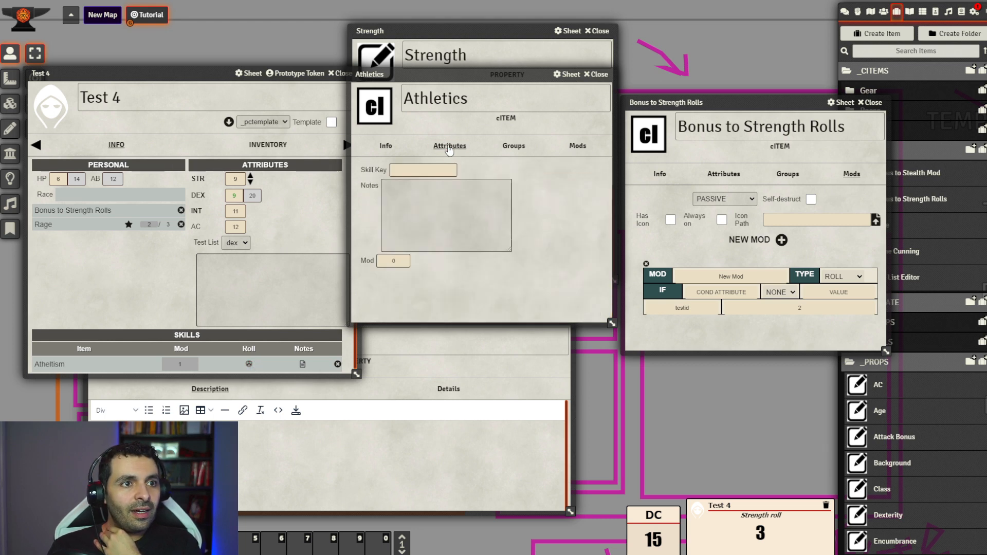
mouse_move(493, 79)
mouse_down()
mouse_move(474, 63)
mouse_move(485, 71)
mouse_up()
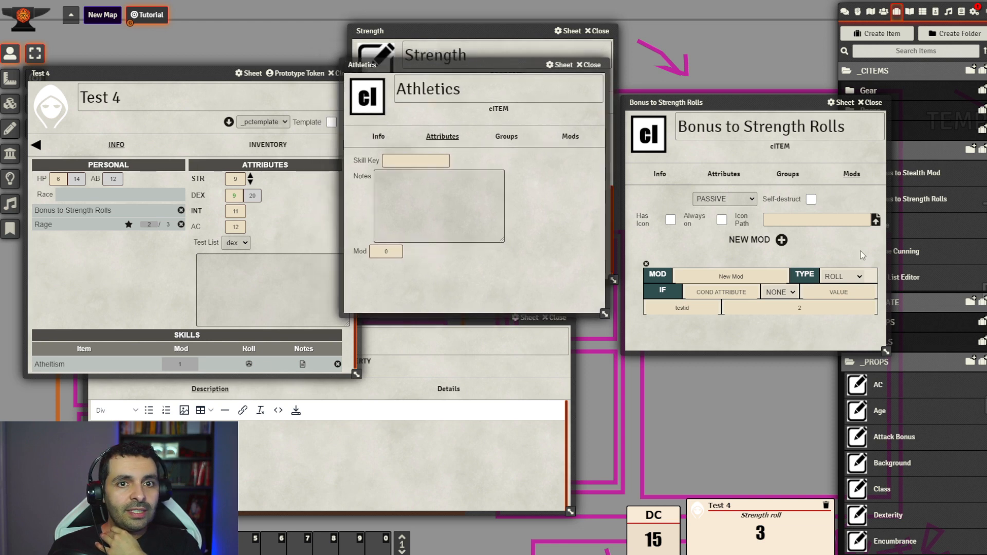
- Find the Skill Roll property in the _PROPS folder and open its details at the roll settings
drag(775, 103, 652, 131)
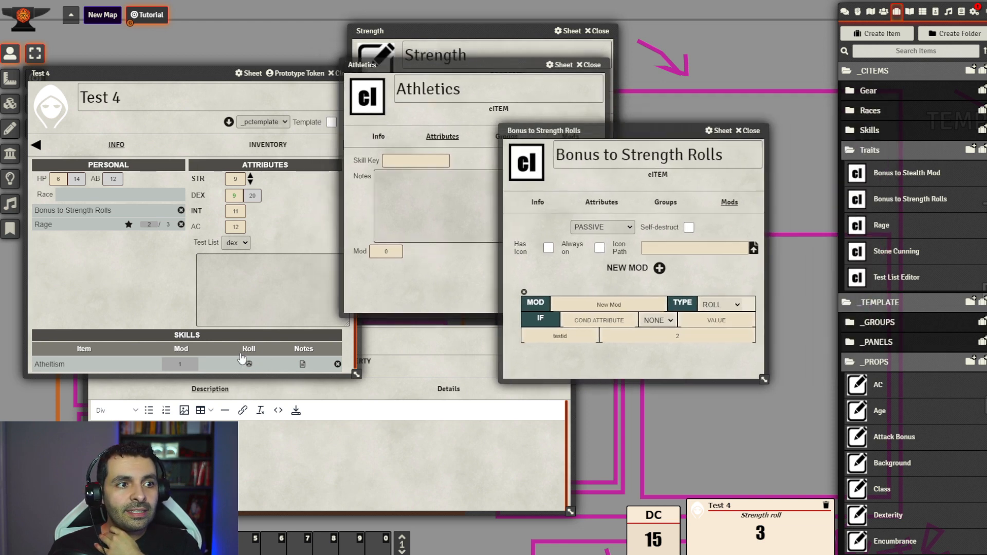
scroll(920, 154, down, 8)
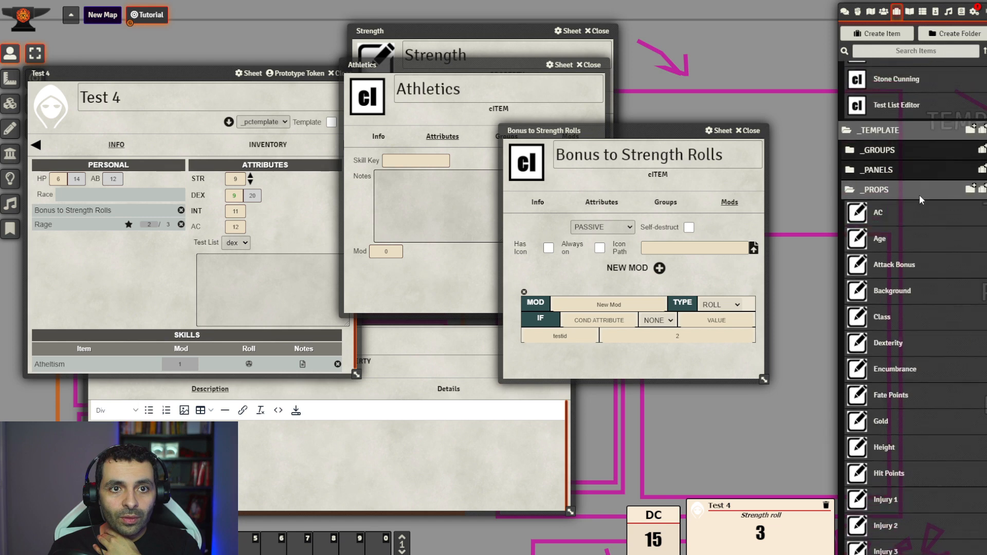
scroll(921, 178, down, 3)
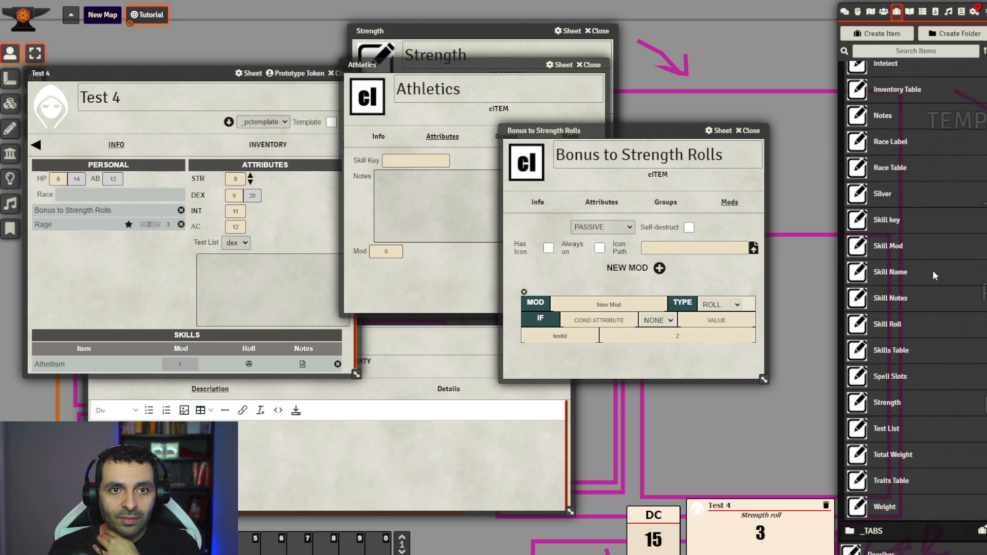
scroll(933, 270, up, 12)
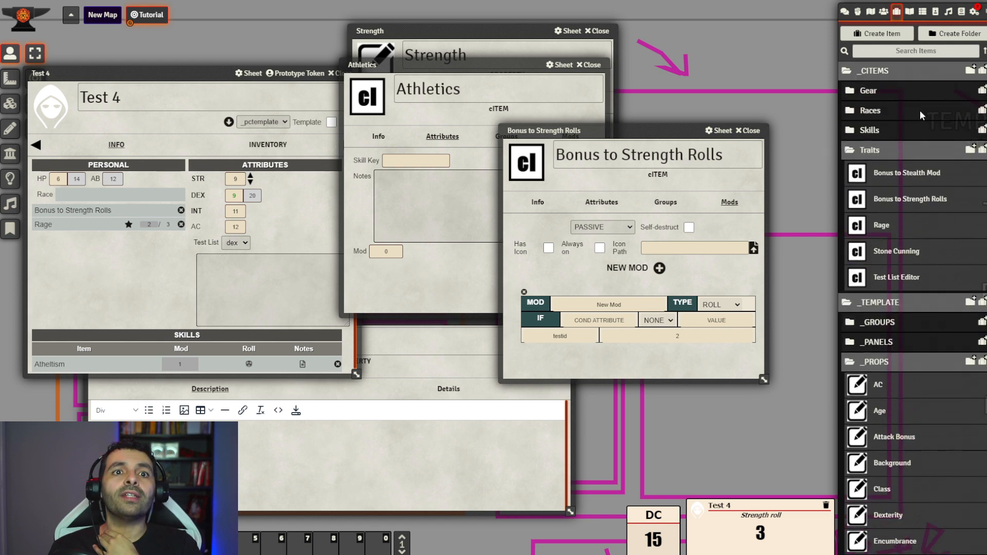
click(906, 326)
scroll(910, 326, down, 1)
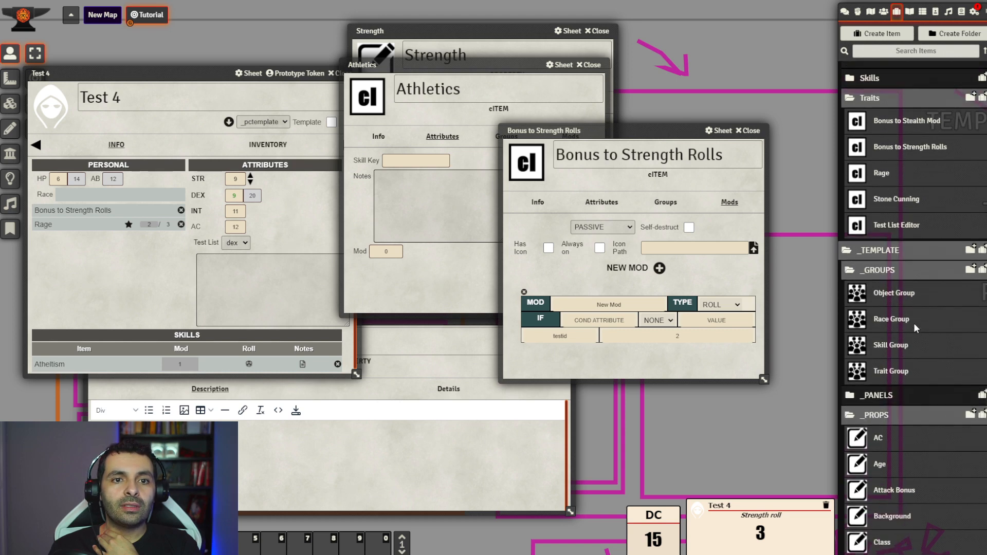
click(915, 270)
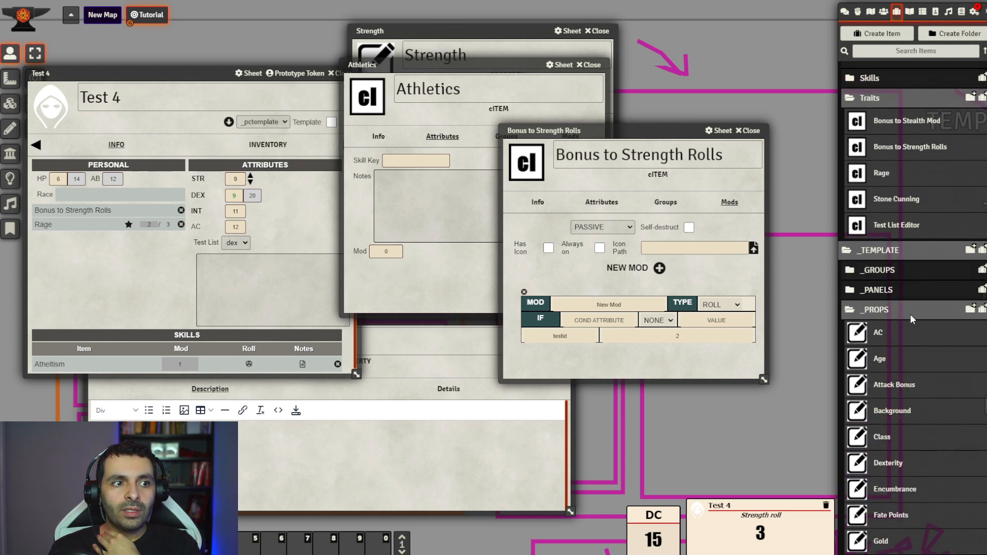
scroll(911, 314, down, 9)
scroll(928, 350, down, 1)
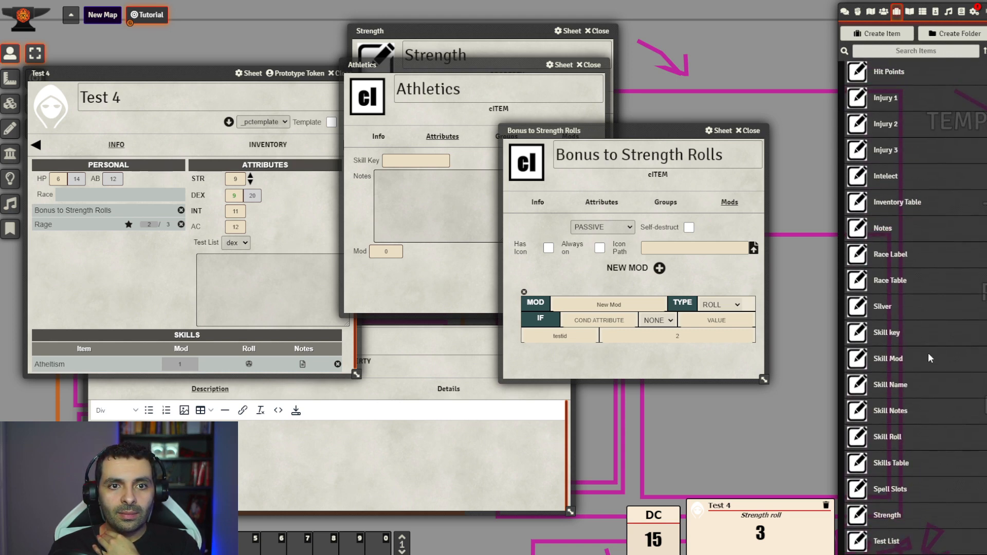
click(891, 437)
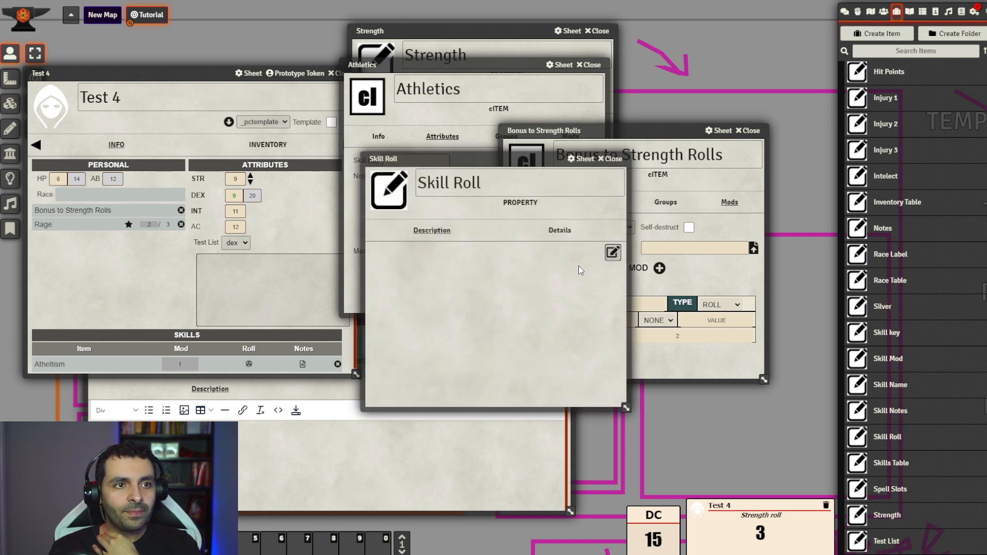
scroll(507, 288, down, 1)
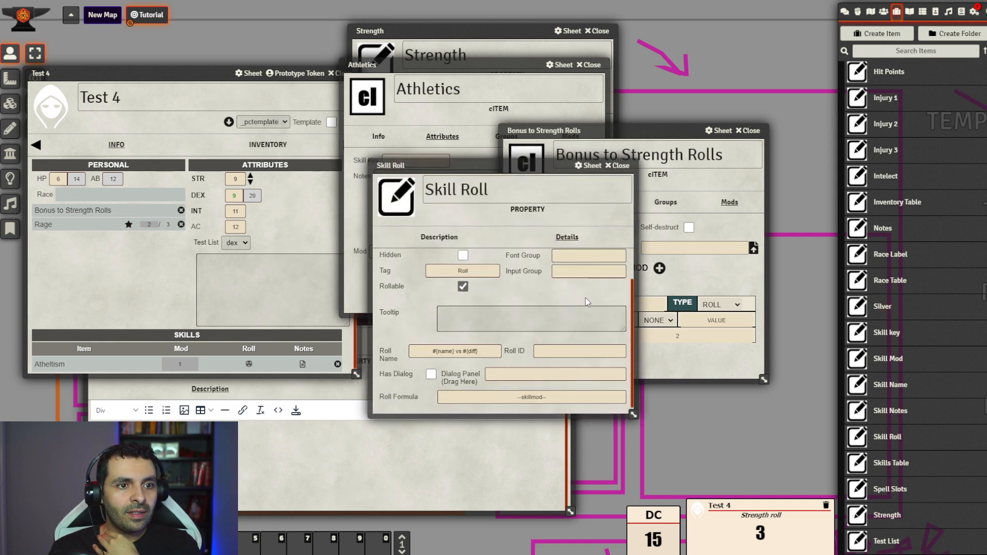
- Arrange the Skill Roll and Bonus to Strength Rolls windows so the roll formula and the ROLL mod are both readable
drag(529, 160, 421, 205)
drag(628, 127, 668, 62)
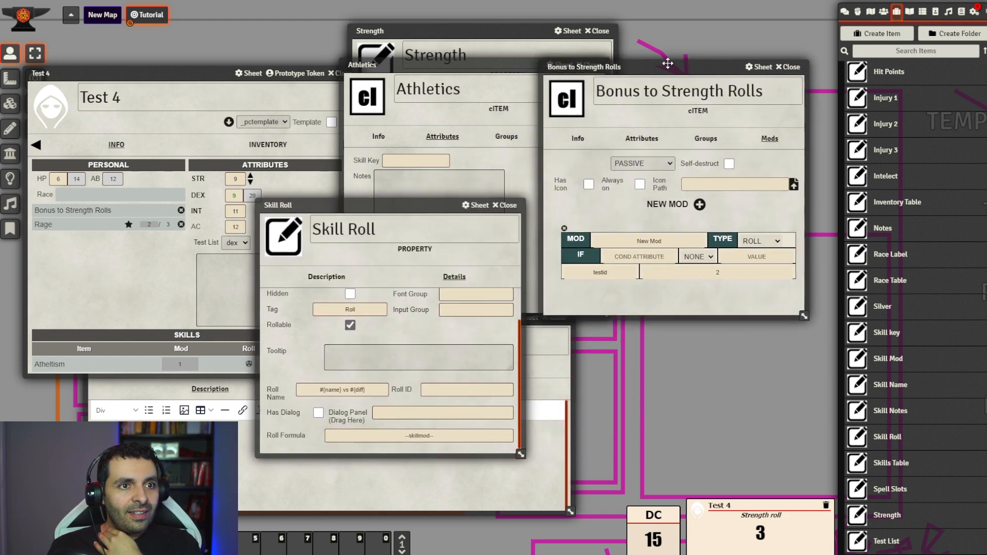
drag(337, 208, 445, 237)
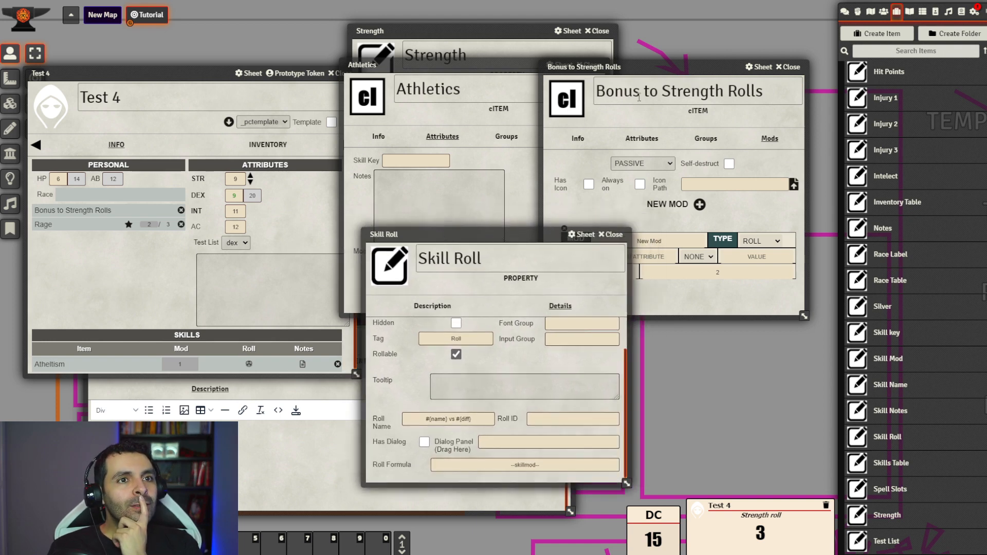
drag(659, 67, 698, 46)
drag(515, 234, 479, 238)
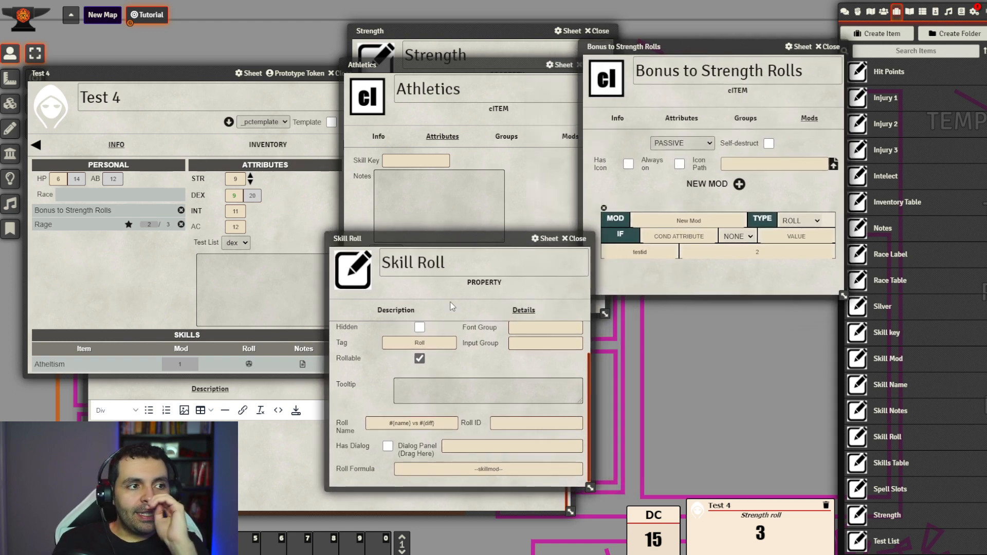
- Replace the Skill Roll property's roll formula with ~testid~
click(217, 338)
drag(451, 239, 246, 244)
click(300, 475)
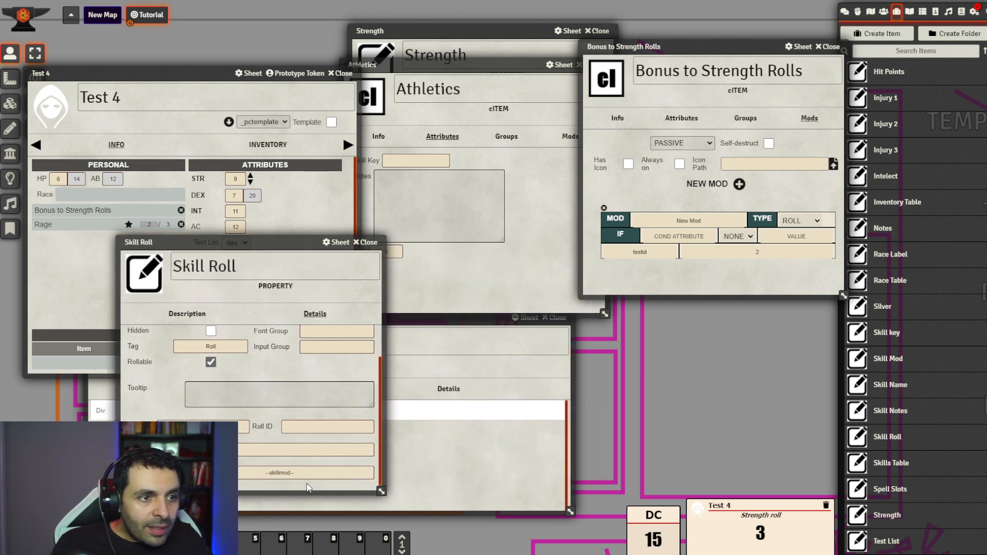
key(ctrl+a)
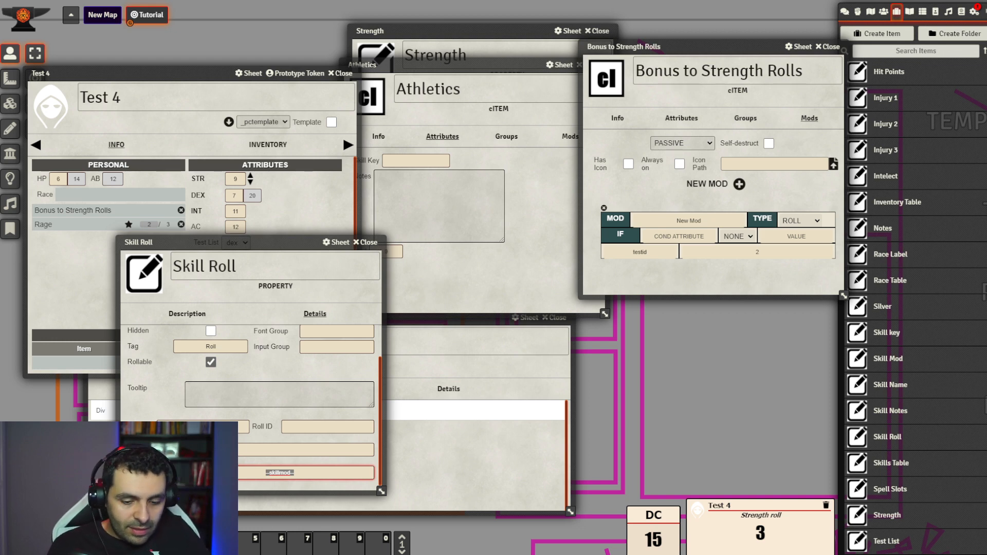
text(~testid~)
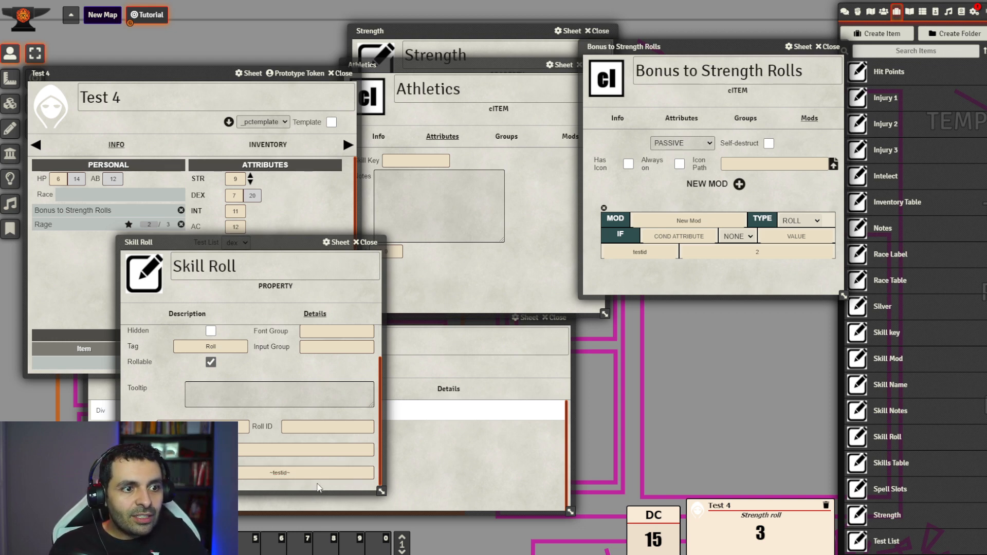
- Set the Skill Key attribute of the Athletics cItem to athletics
mouse_move(261, 246)
mouse_down()
mouse_move(488, 220)
mouse_move(495, 252)
mouse_move(386, 263)
mouse_move(414, 276)
mouse_move(372, 262)
mouse_move(268, 257)
mouse_up()
drag(478, 71, 533, 167)
click(486, 258)
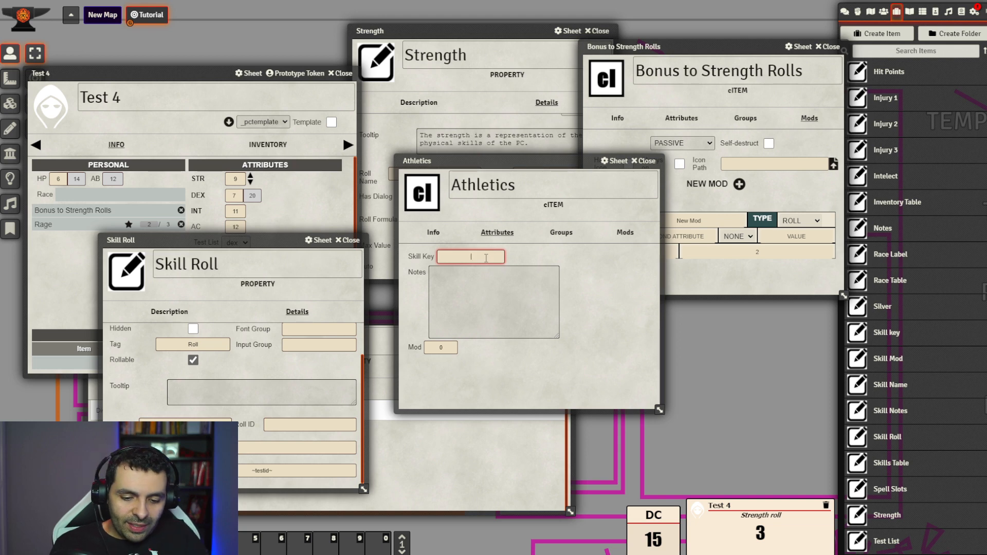
text(athletics)
click(593, 272)
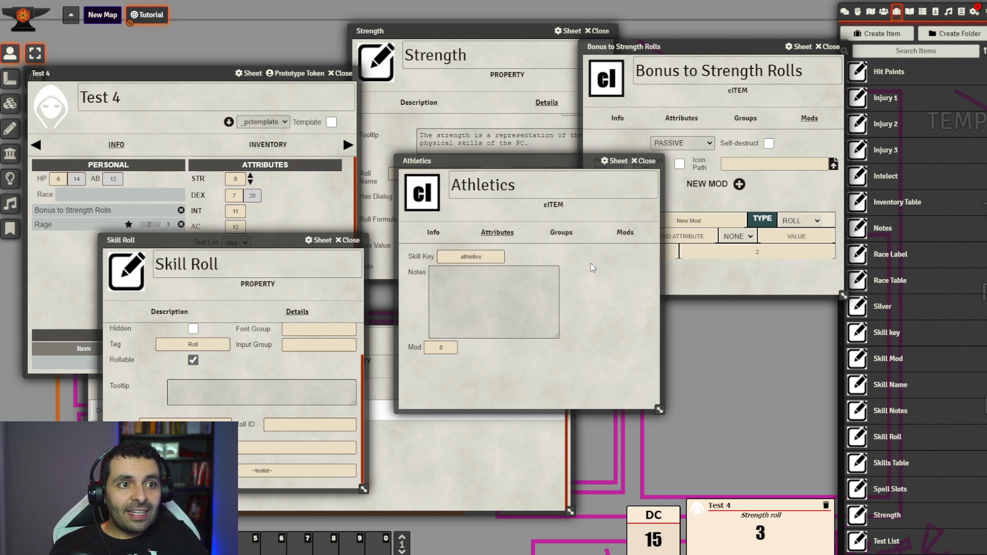
drag(494, 258, 449, 259)
click(613, 272)
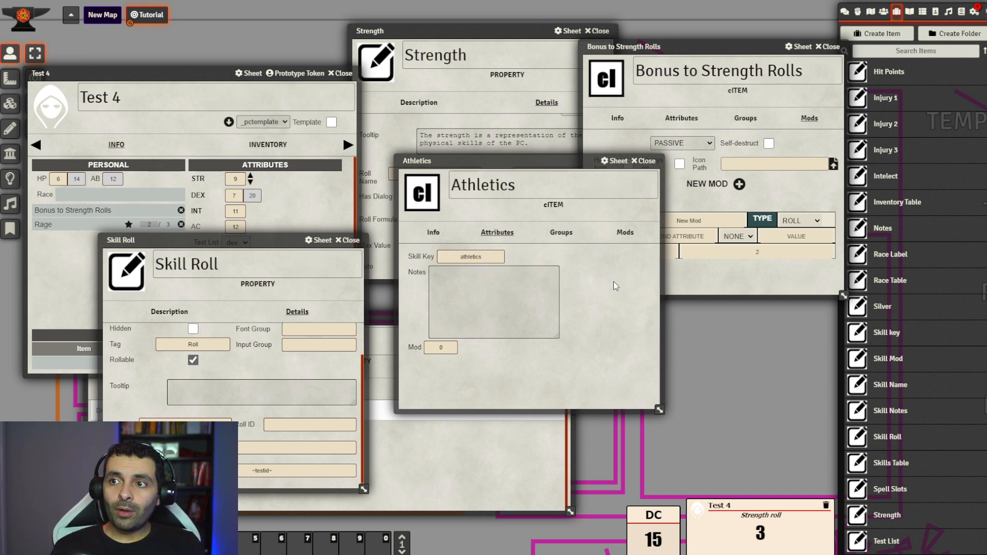
- Open the Skill Group from the _GROUPS folder, show its properties, and place its window beside the Athletics cItem
drag(553, 164, 507, 174)
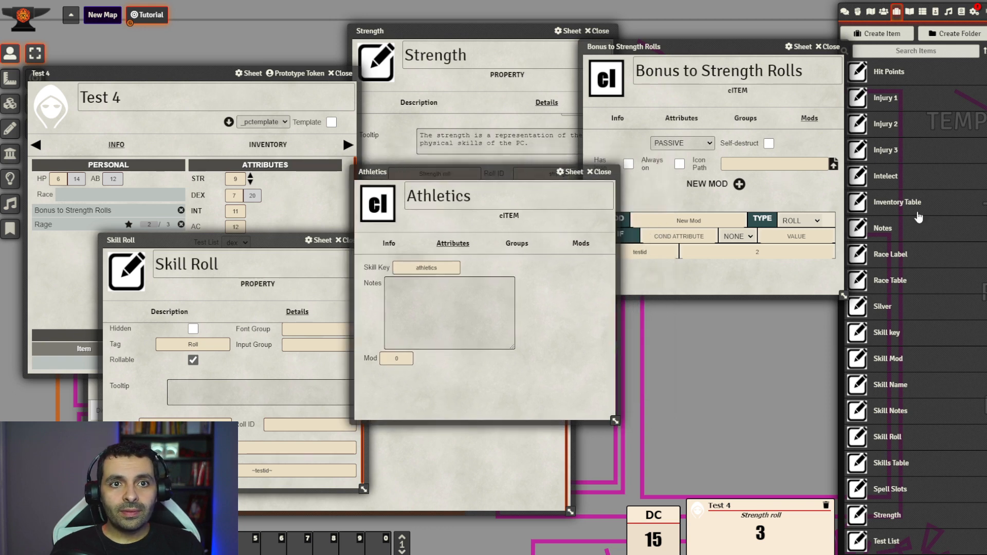
scroll(919, 218, up, 10)
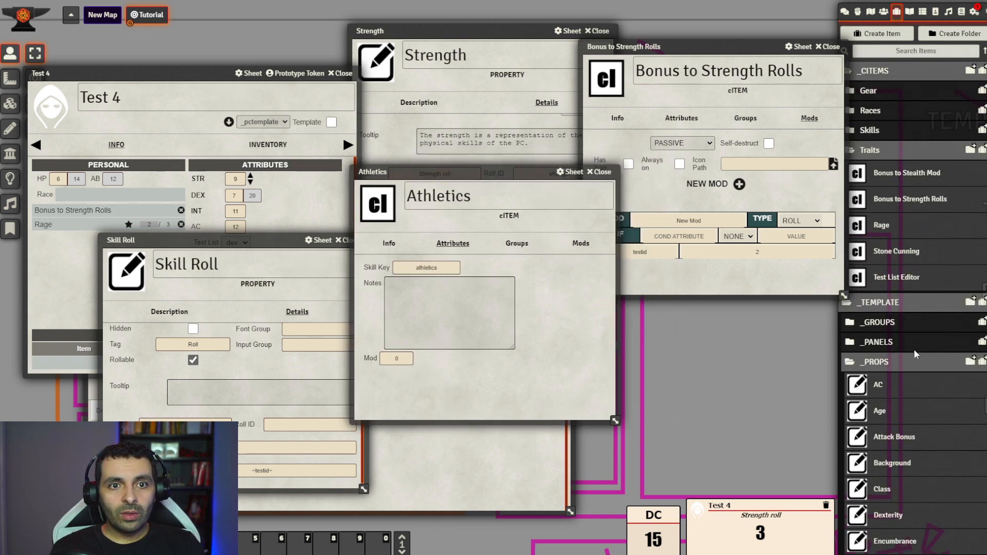
click(911, 323)
click(895, 404)
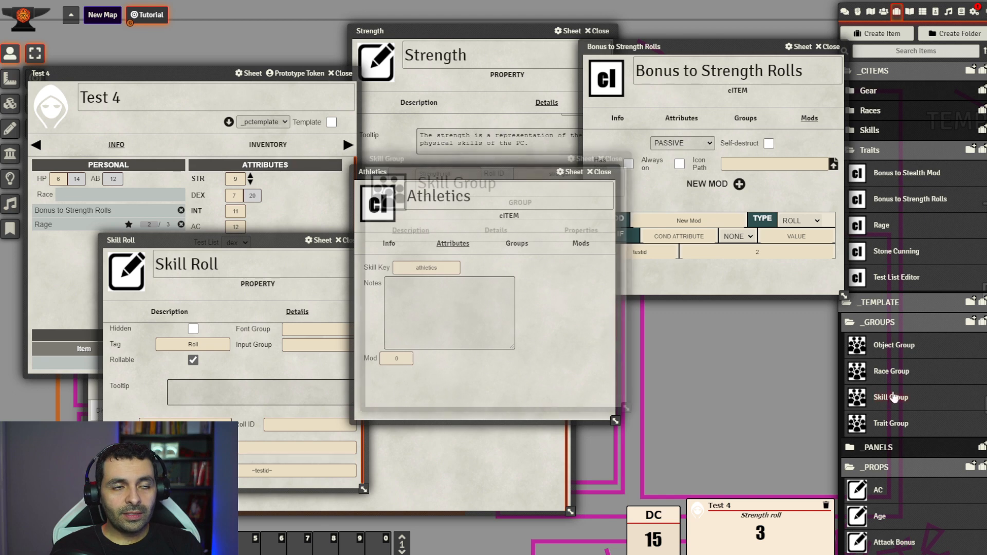
click(496, 230)
click(589, 232)
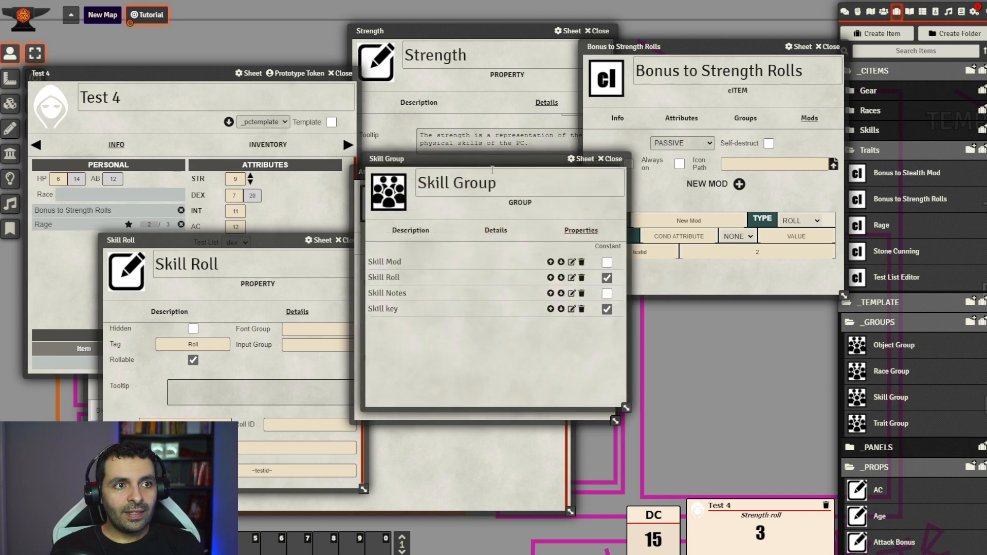
drag(479, 160, 723, 160)
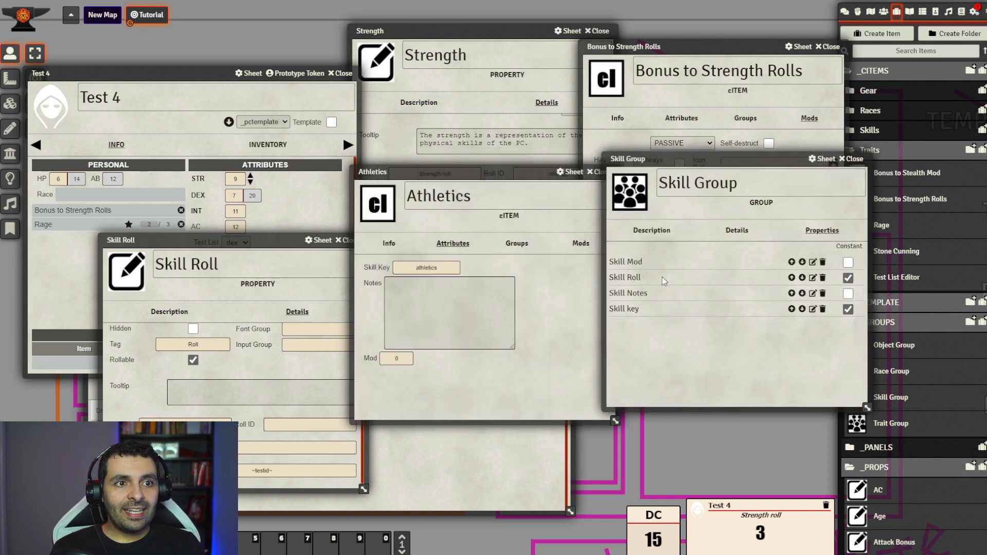
- Arrange the Athletics, Skill Group and Skill Roll windows for comparison and briefly view the Skill key property
drag(479, 179, 438, 124)
drag(649, 159, 611, 184)
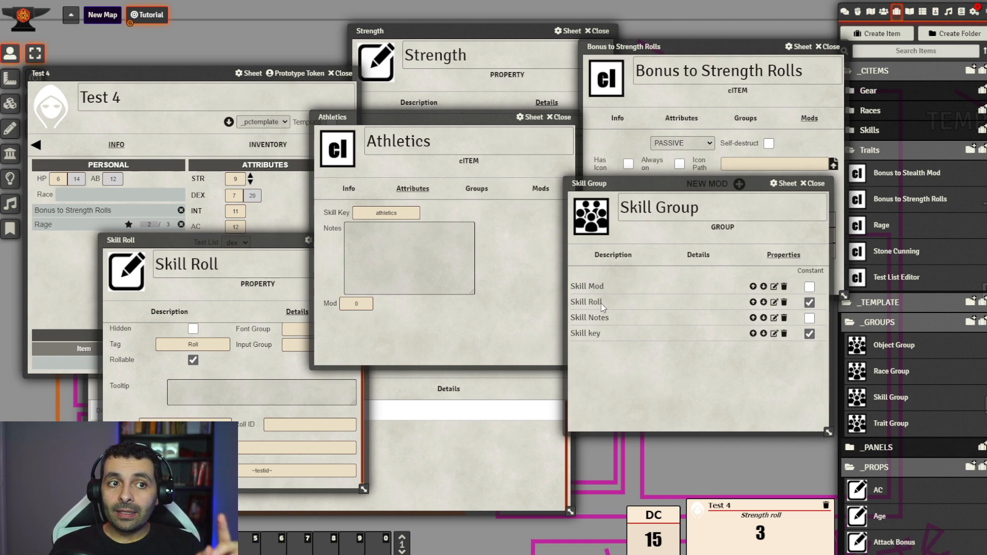
drag(479, 118, 434, 84)
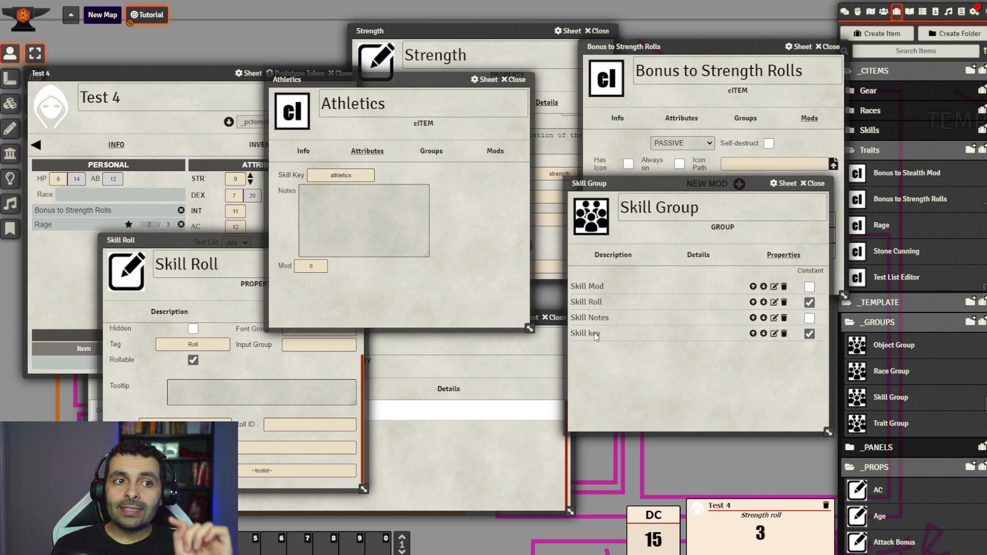
drag(239, 241, 367, 166)
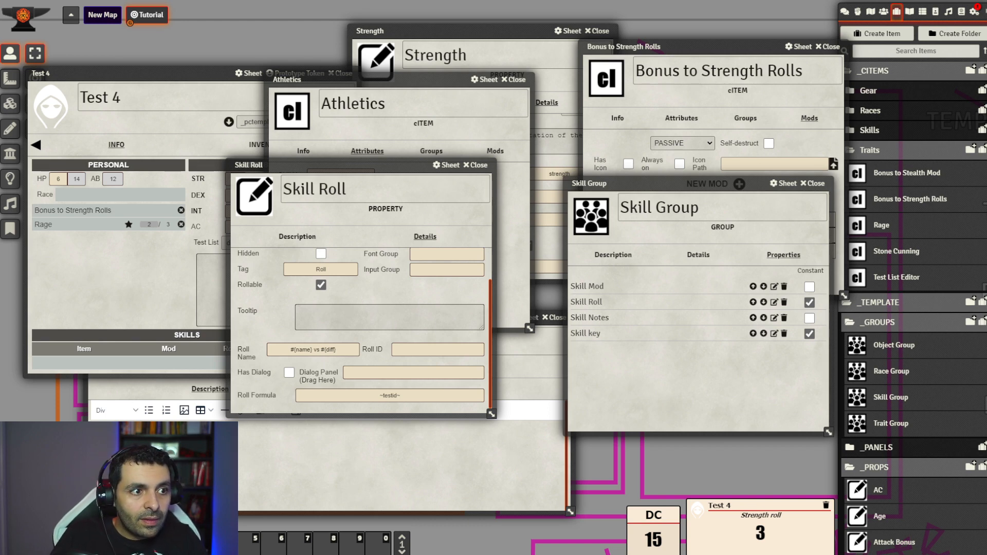
click(774, 333)
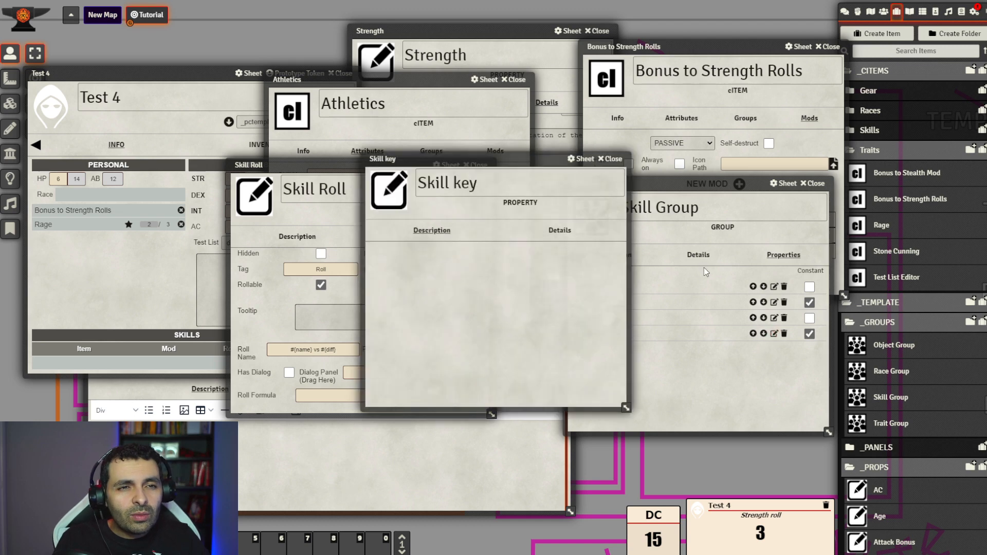
click(612, 159)
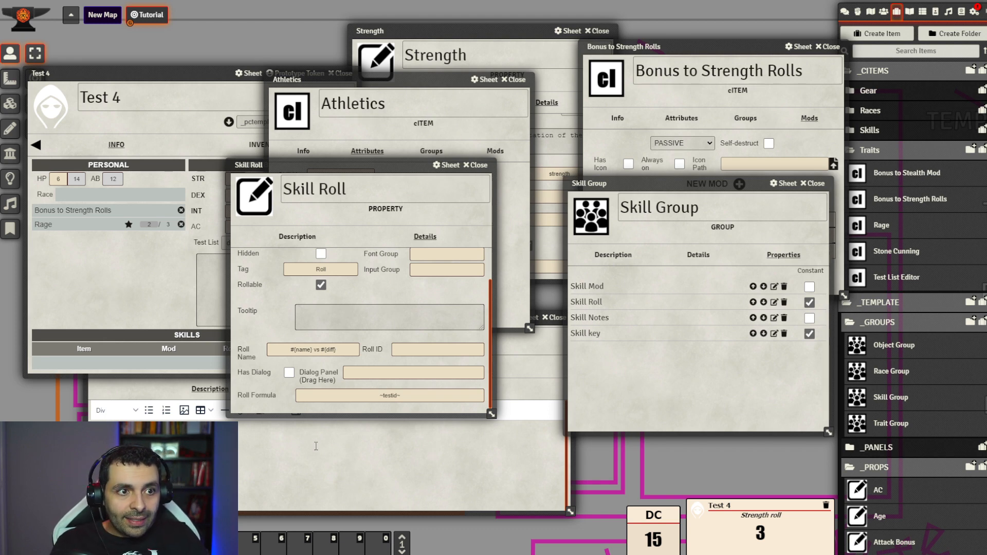
- Set the Skill Roll property's roll formula to 1d6 ~#{skillkey}~
click(346, 394)
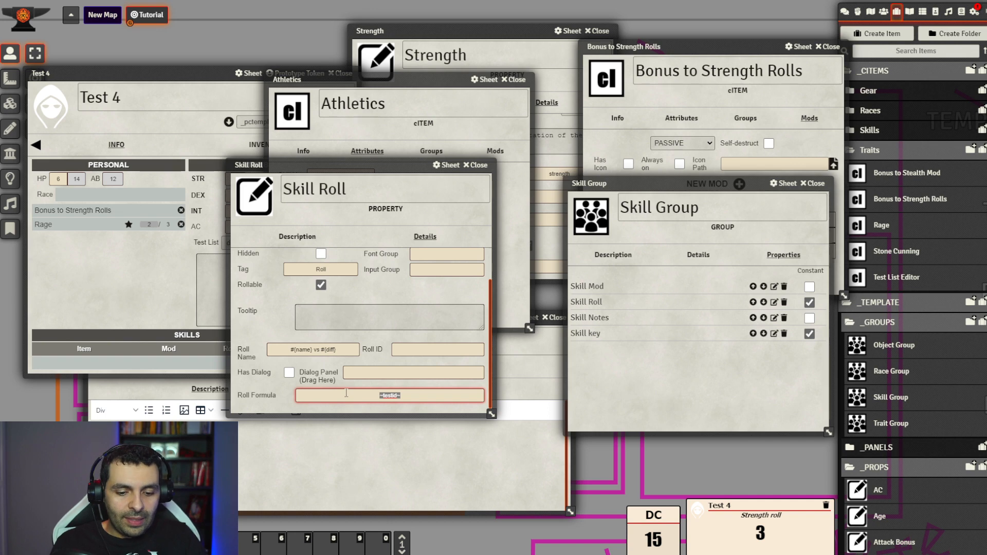
text(1d6 ~#{skillkey}~)
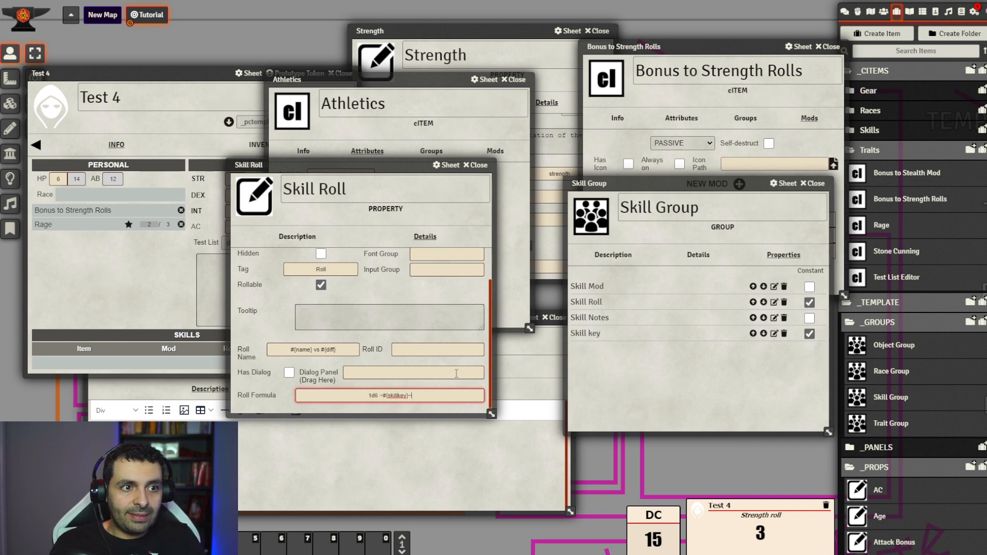
click(481, 387)
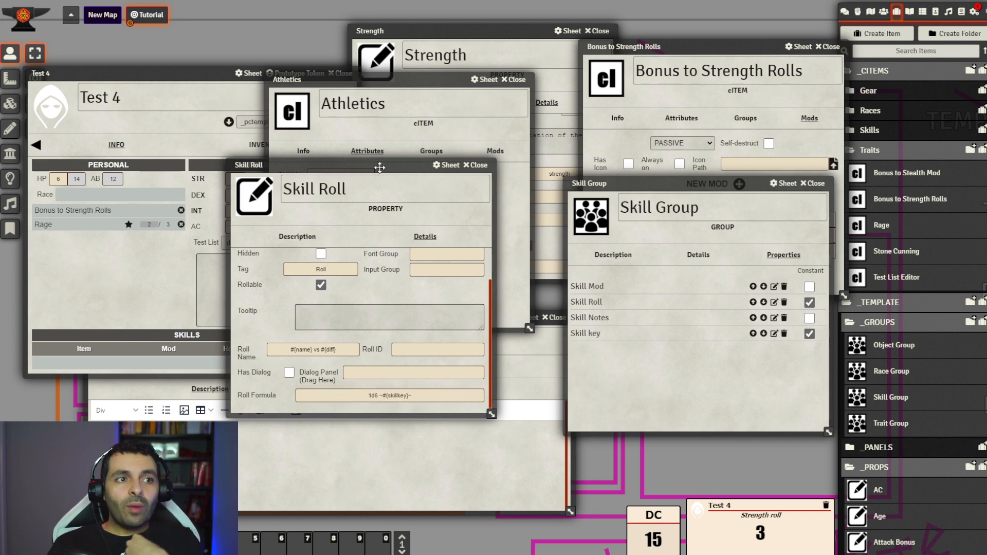
- Set the roll ID targeted by the ROLL mod of the Bonus to Strength Rolls cItem to athletics
drag(379, 165, 425, 102)
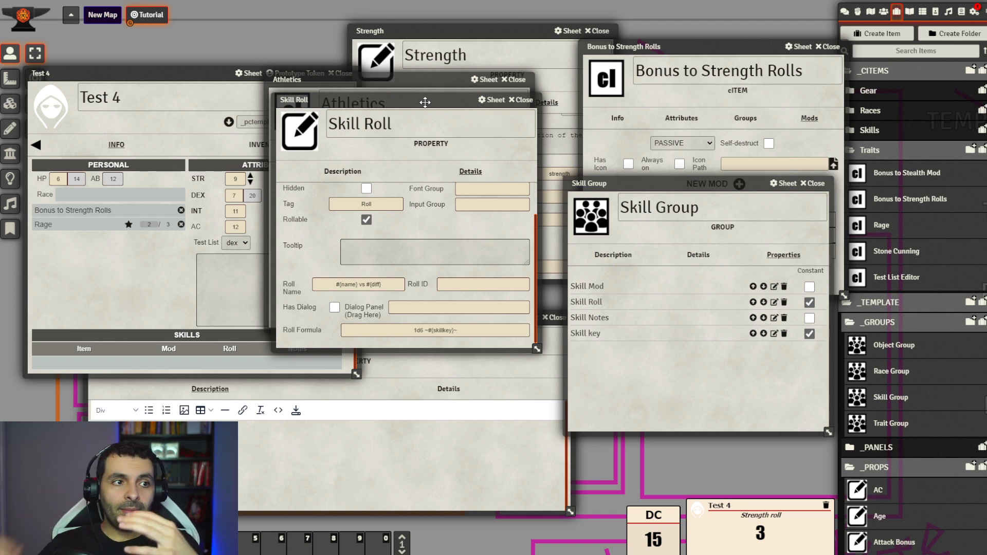
click(150, 71)
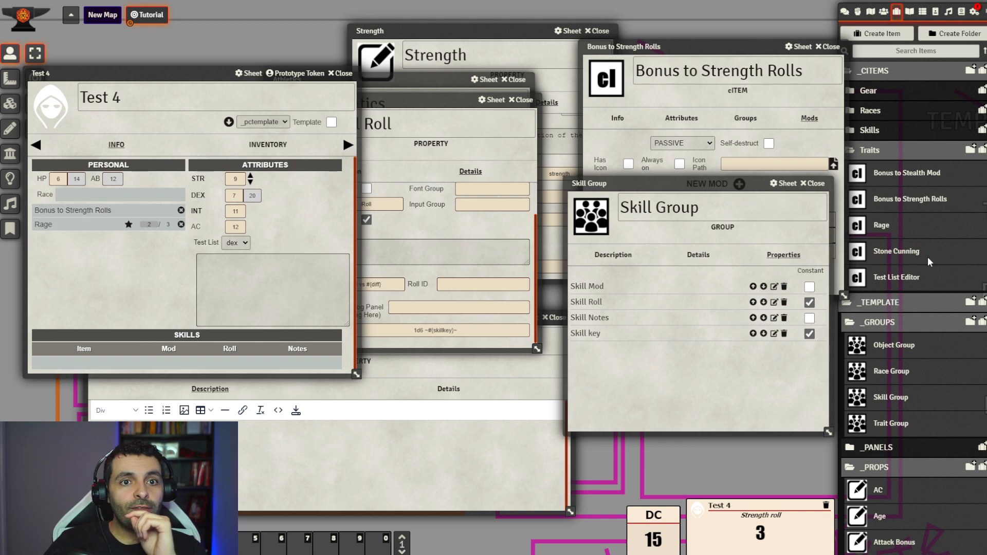
drag(723, 51, 570, 73)
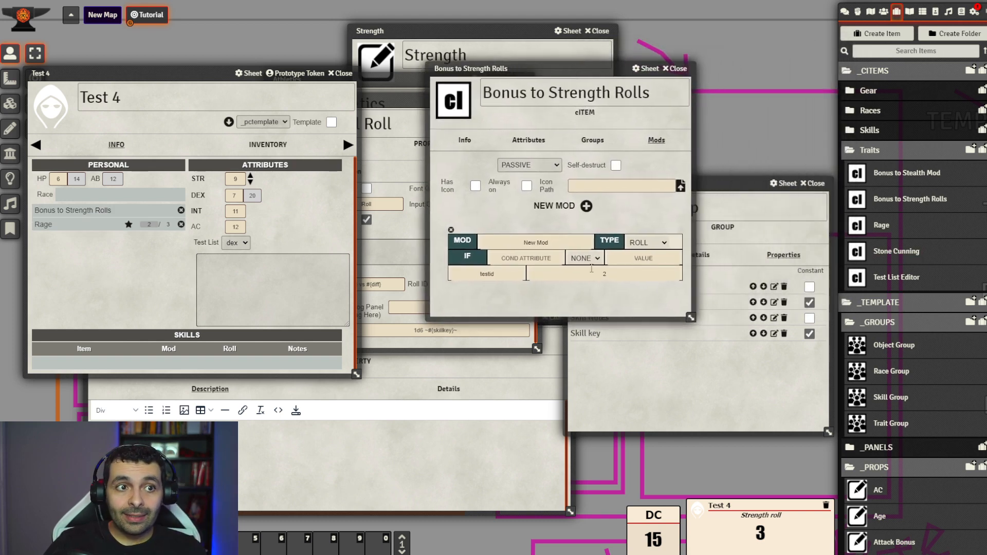
double_click(474, 275)
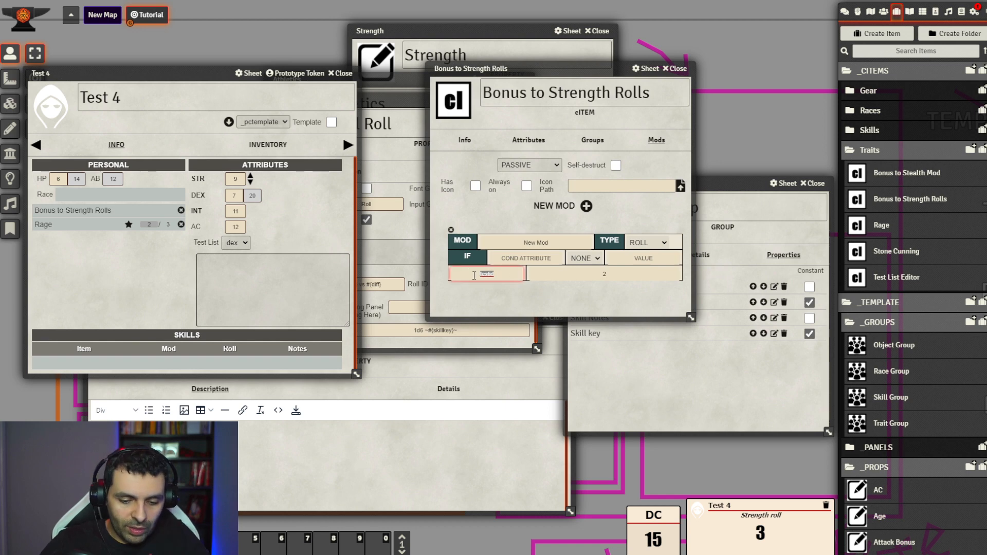
text(athletics)
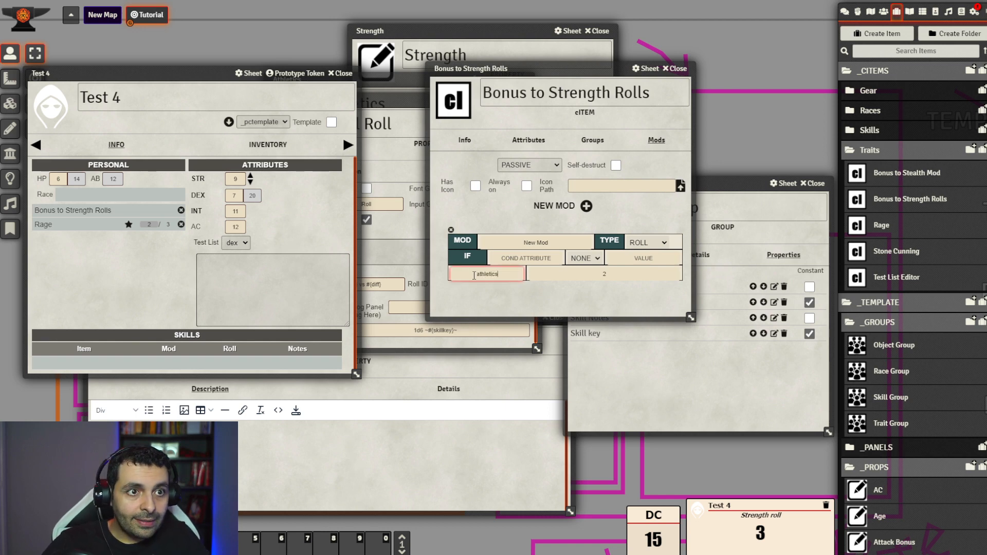
click(565, 303)
click(637, 366)
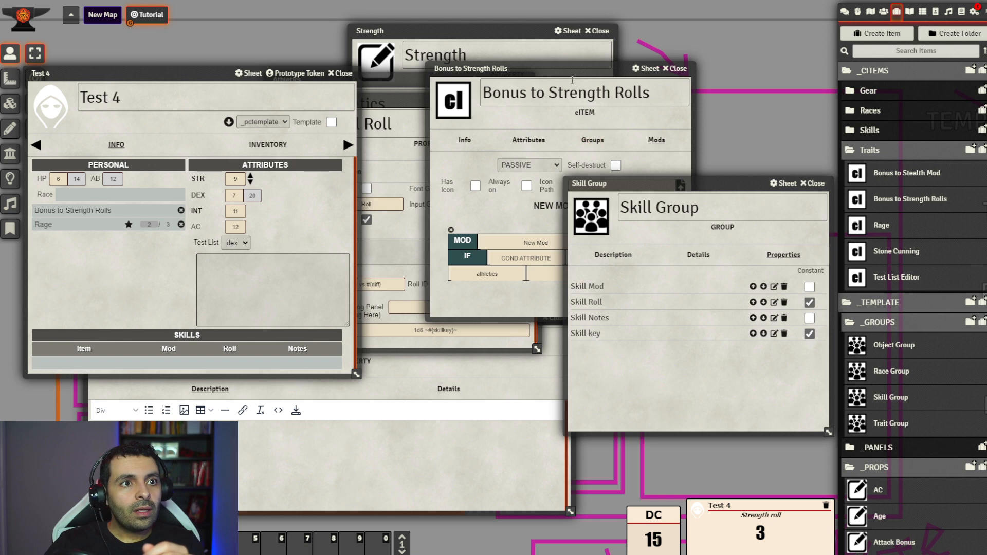
drag(572, 68, 395, 58)
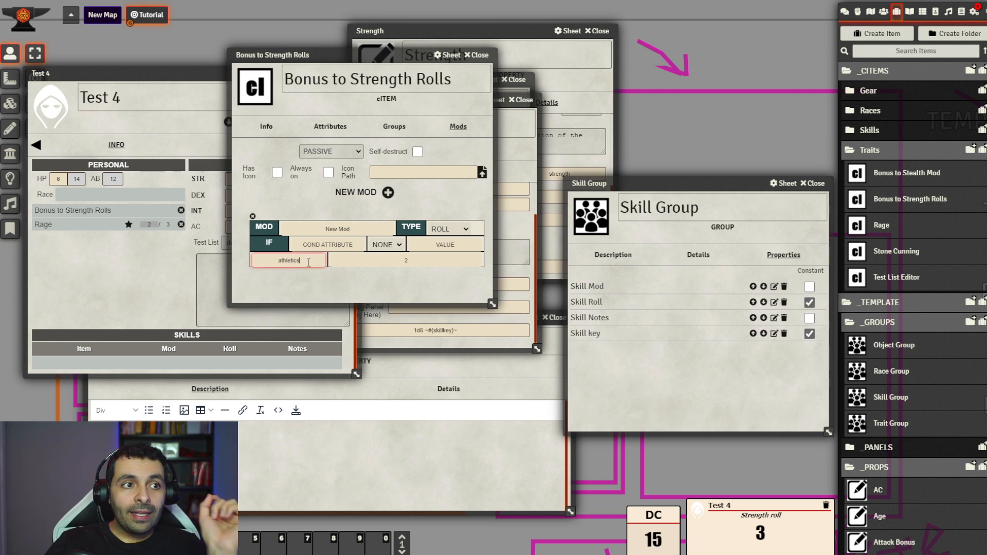
drag(365, 59, 340, 39)
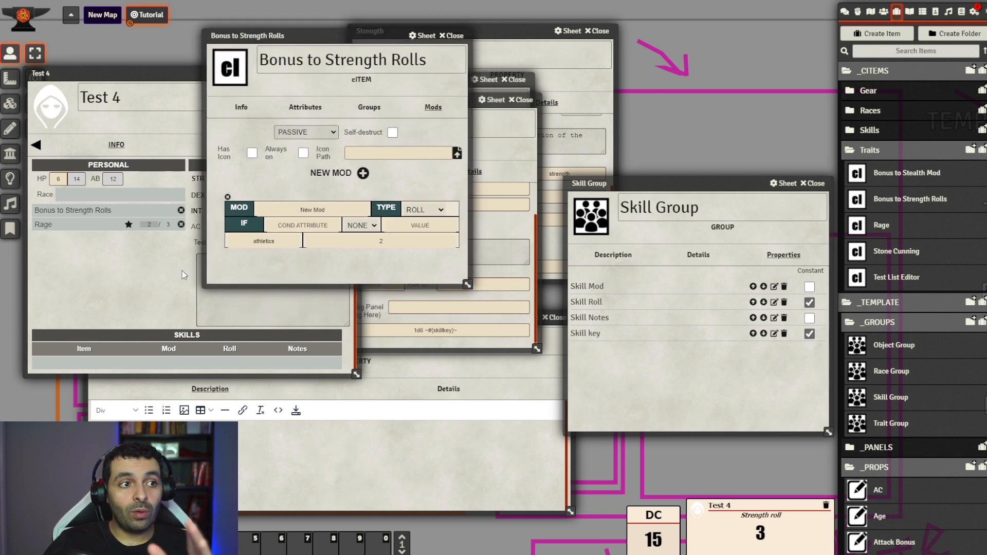
- Remove the Bonus to Strength Rolls trait from the Test 4 sheet and add it again from the Traits folder
click(129, 302)
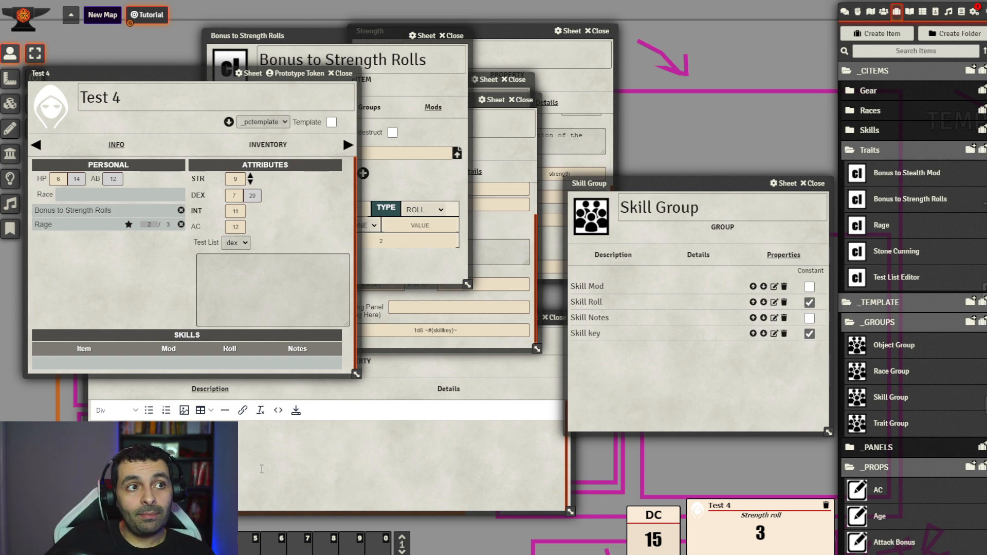
drag(356, 44, 414, 60)
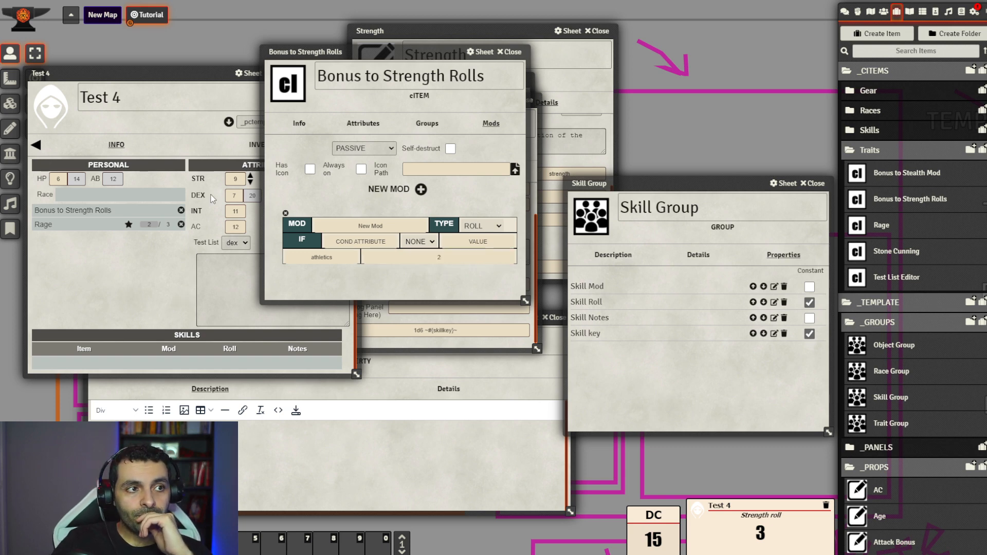
click(181, 211)
drag(952, 212, 180, 275)
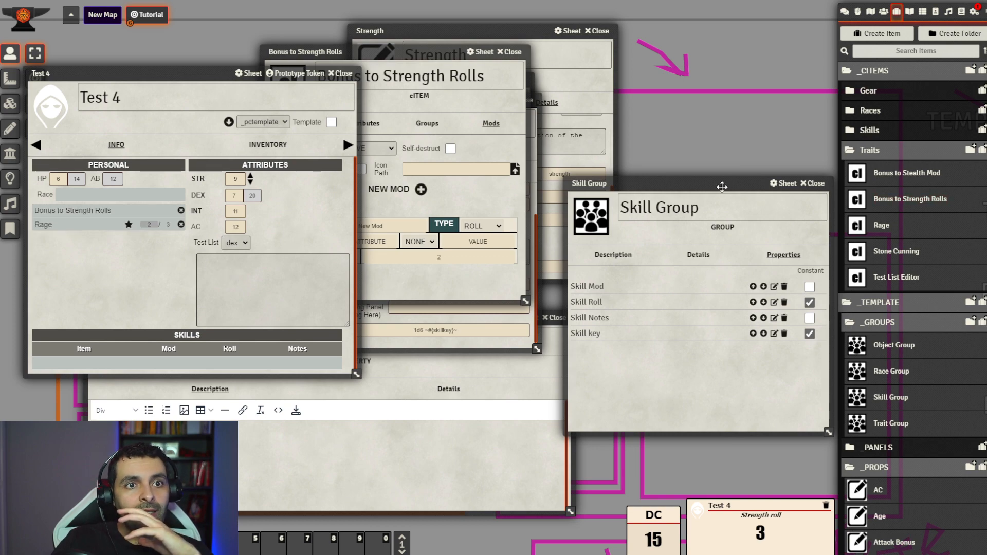
- Open the Athletics cItem from the Skills folder, inspect its mods, and close it
drag(720, 184, 712, 165)
scroll(923, 334, down, 12)
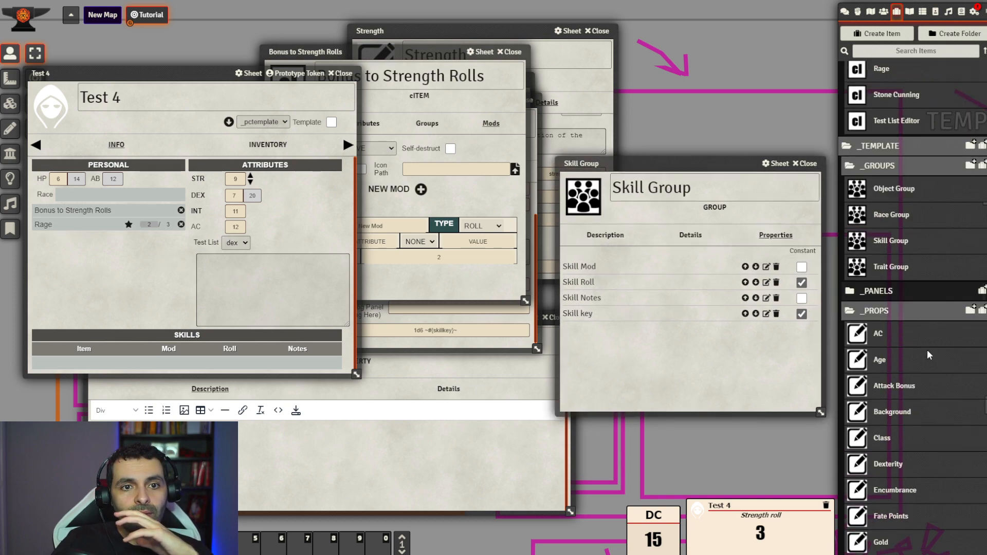
scroll(924, 391, up, 12)
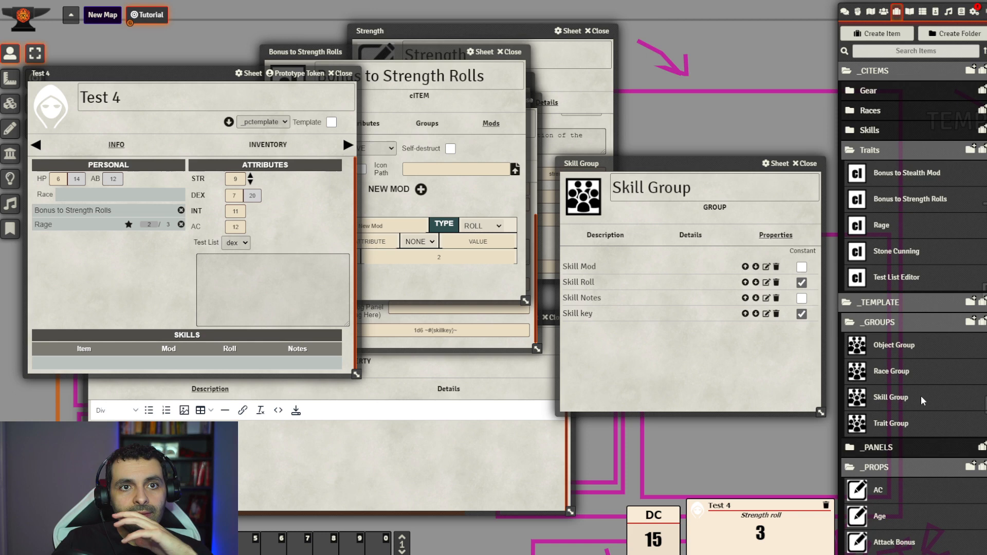
click(898, 135)
click(887, 153)
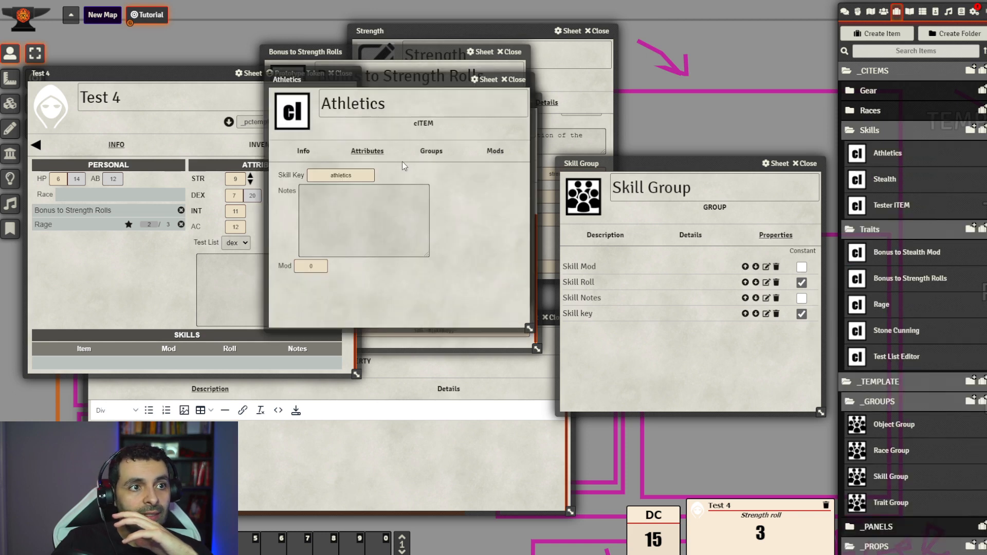
click(495, 151)
click(507, 89)
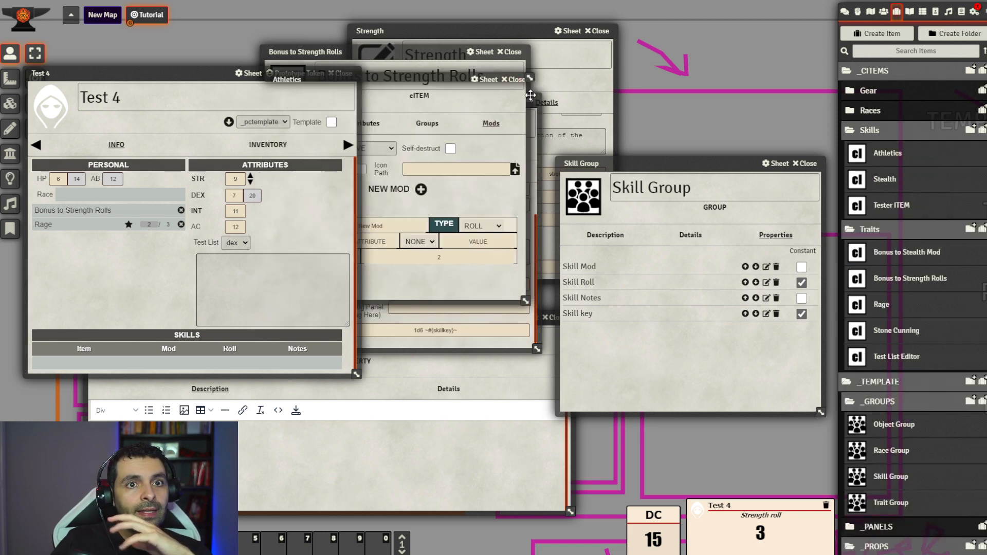
- Add the Athletics cItem to Test 4's Skills table and roll it, checking against the mod in Bonus to Strength Rolls
drag(901, 157, 240, 363)
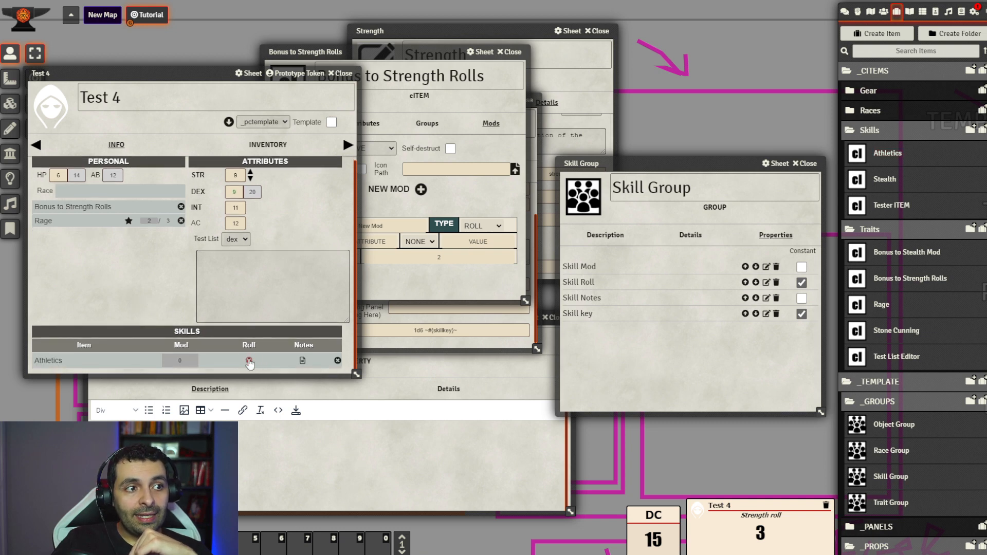
click(249, 361)
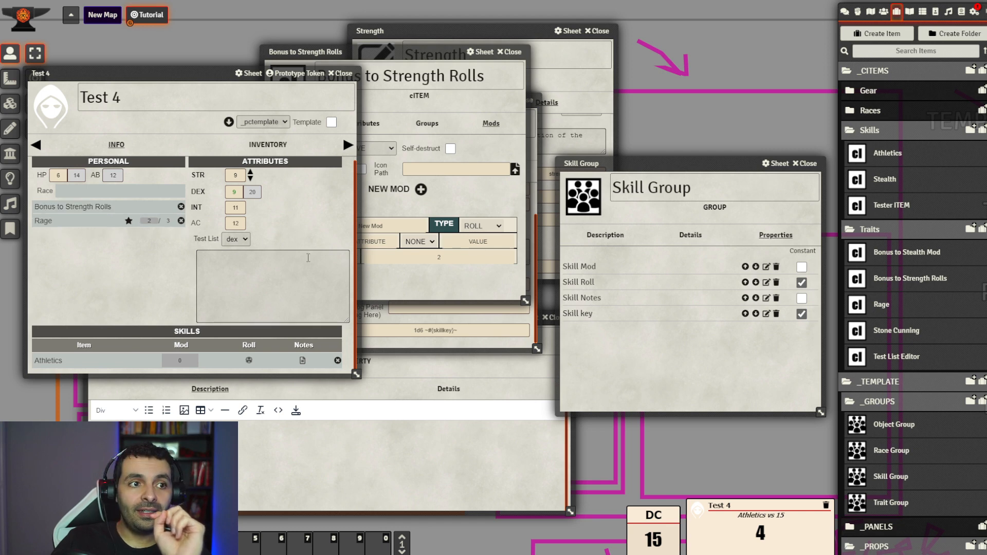
click(376, 286)
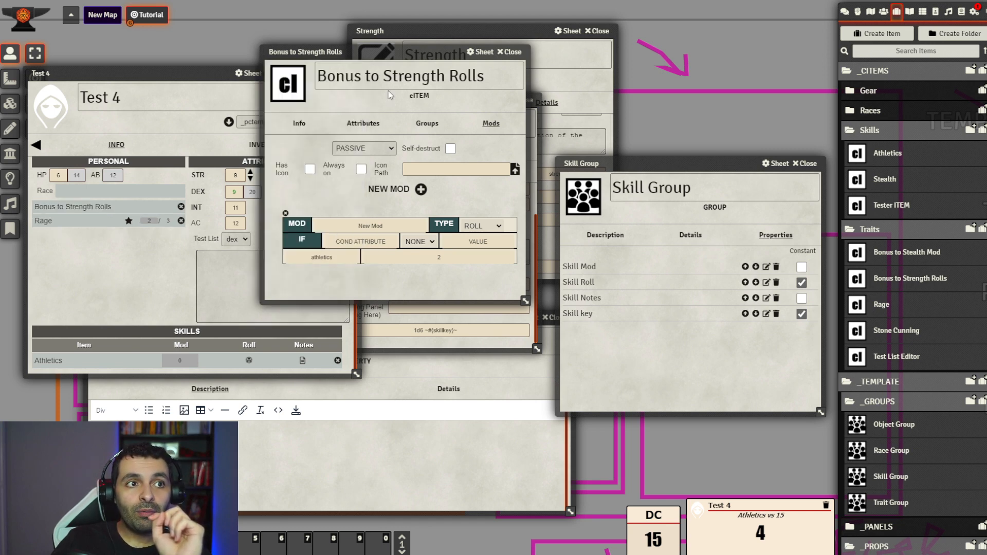
double_click(381, 240)
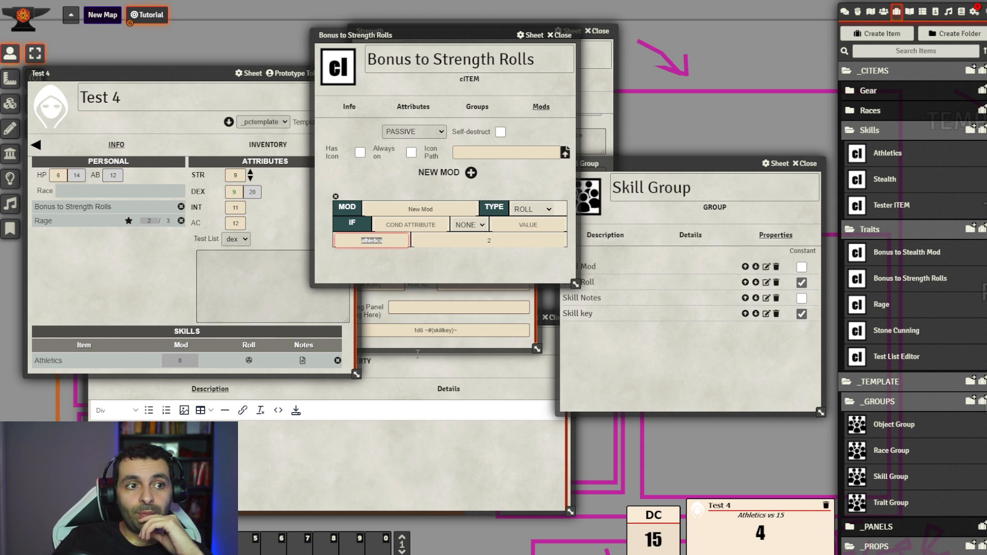
click(407, 268)
- Close the Bonus to Strength Rolls, Skill Group, Skill Roll, Strength and Test 4 windows, and move the Decriber property into clear space
click(555, 36)
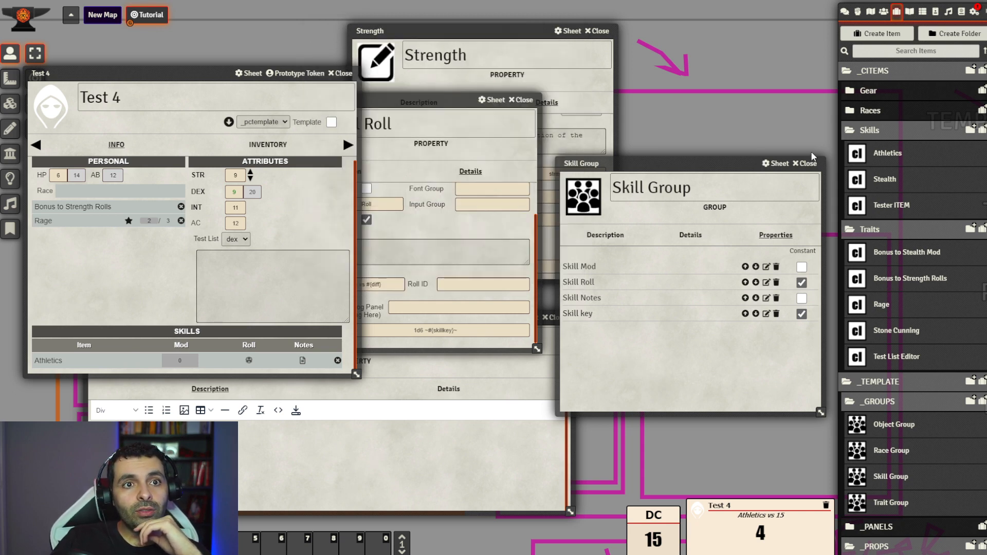
click(806, 163)
click(522, 105)
click(599, 31)
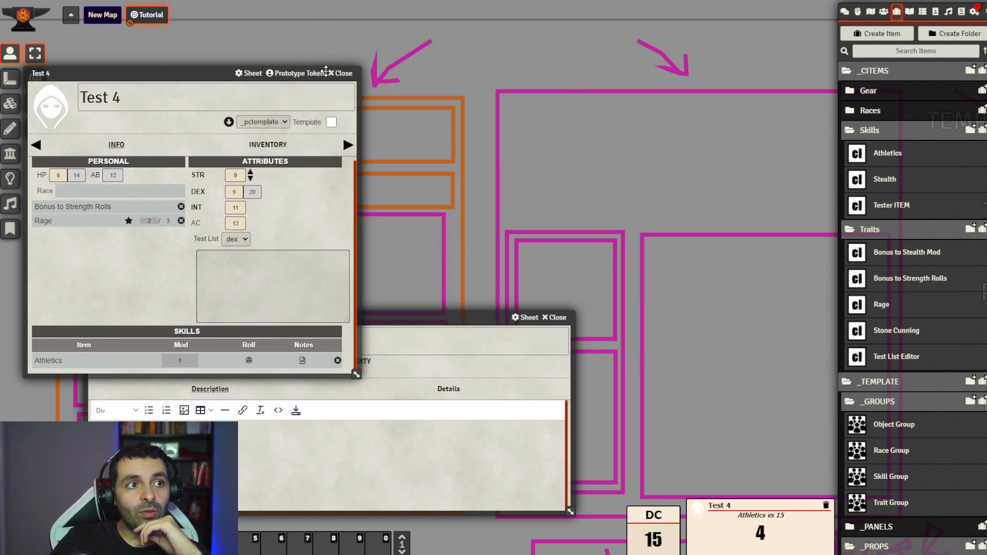
click(340, 73)
drag(410, 307, 574, 170)
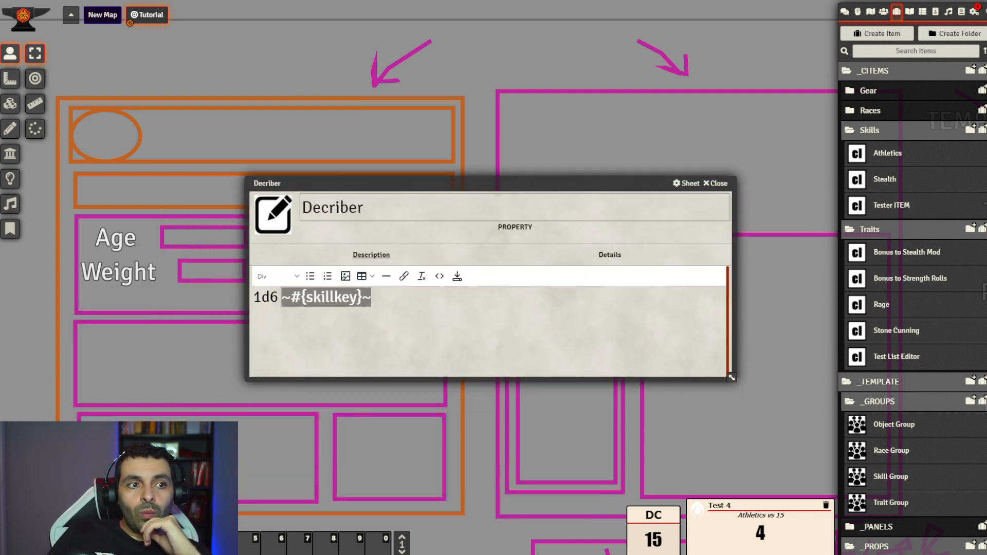
click(384, 298)
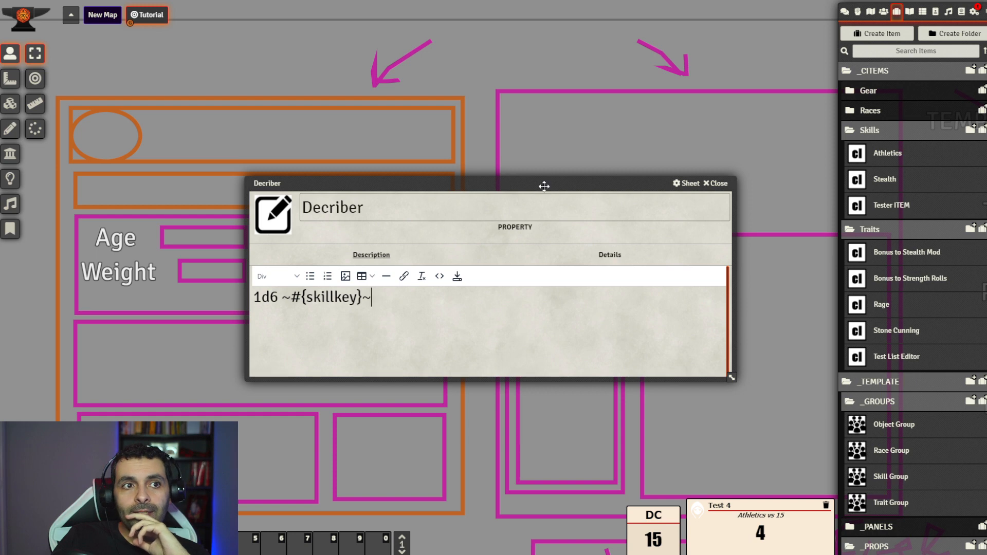
drag(542, 186, 523, 160)
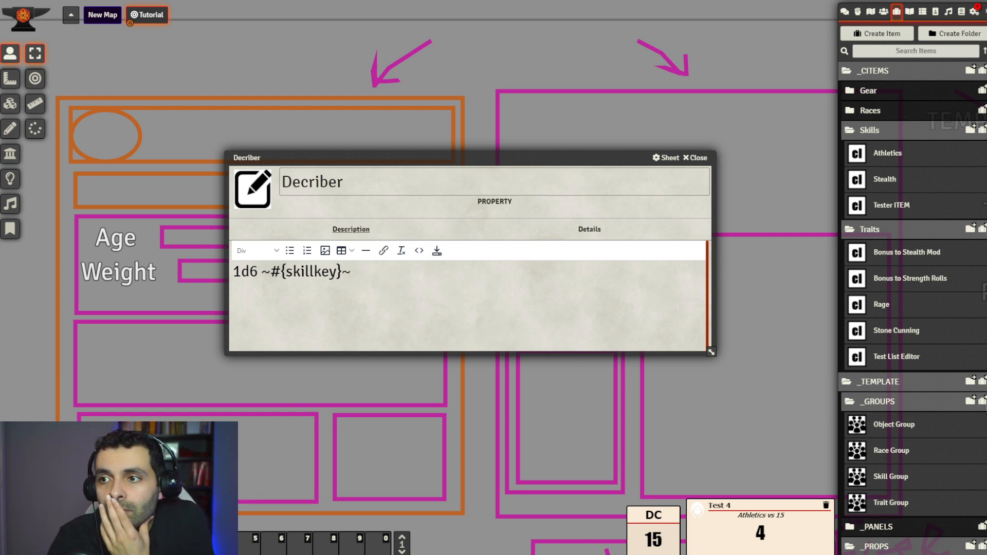
drag(552, 155, 538, 138)
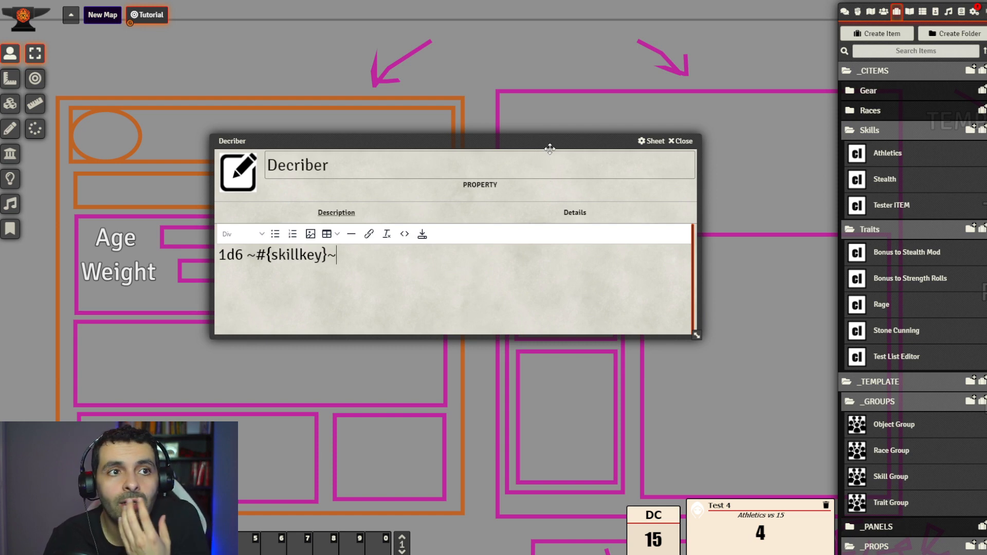
drag(549, 149, 559, 122)
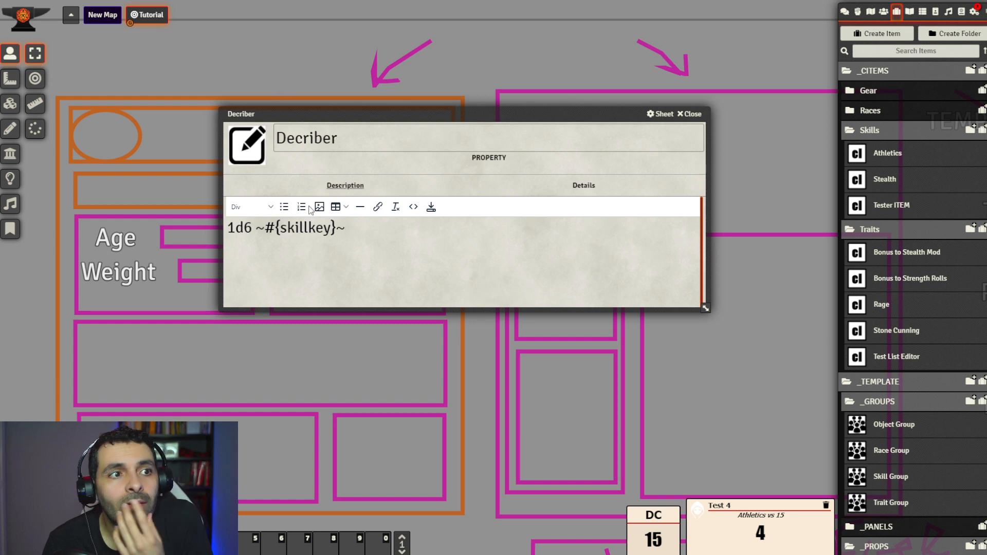
- Change the formula in the Decriber description to 1d20 ~ADV~ and copy it
drag(468, 114, 398, 68)
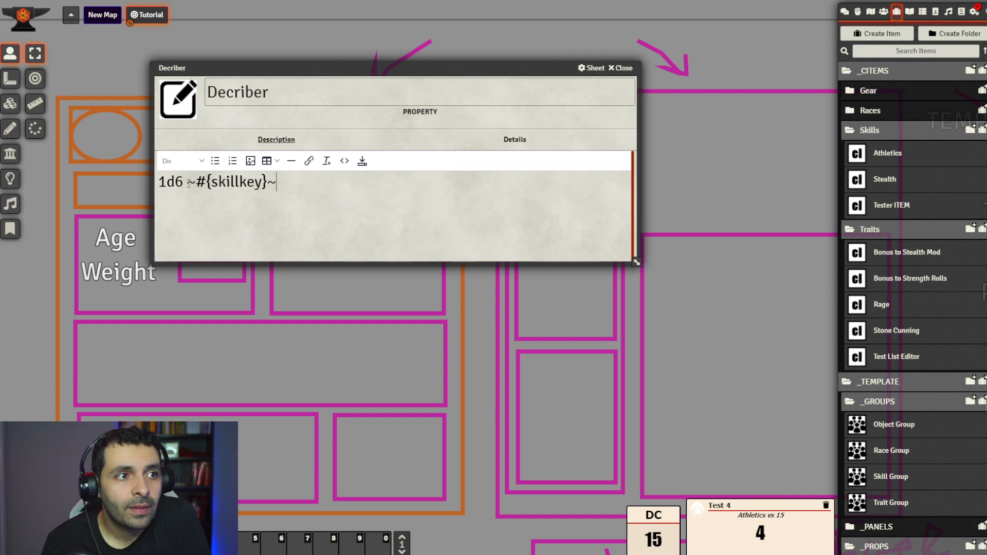
drag(268, 182, 199, 182)
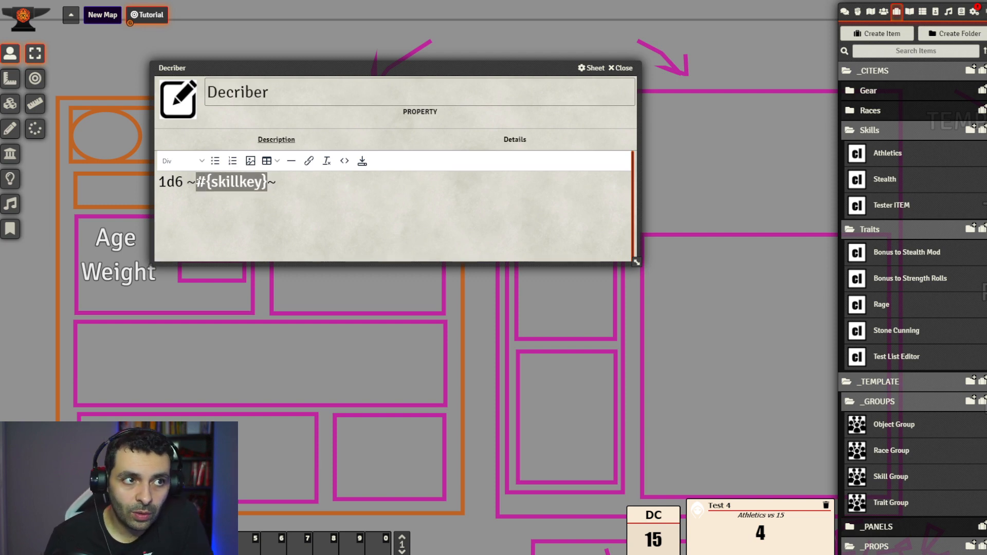
text(ADV~)
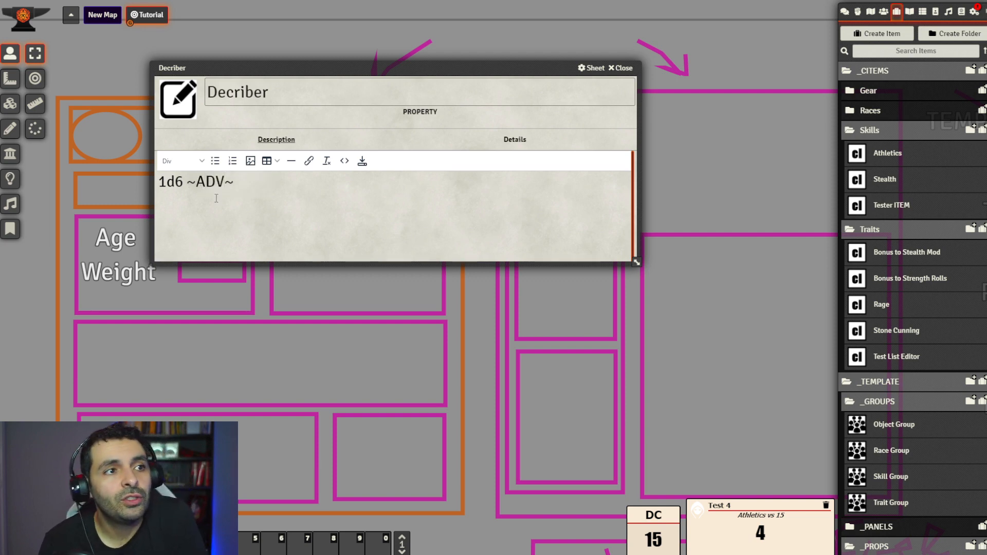
drag(183, 182, 176, 182)
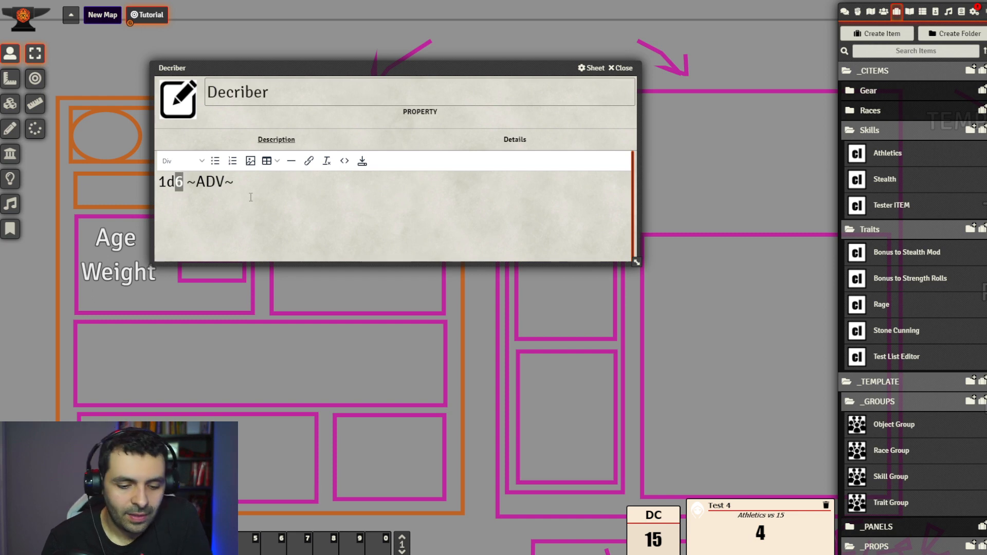
text(20)
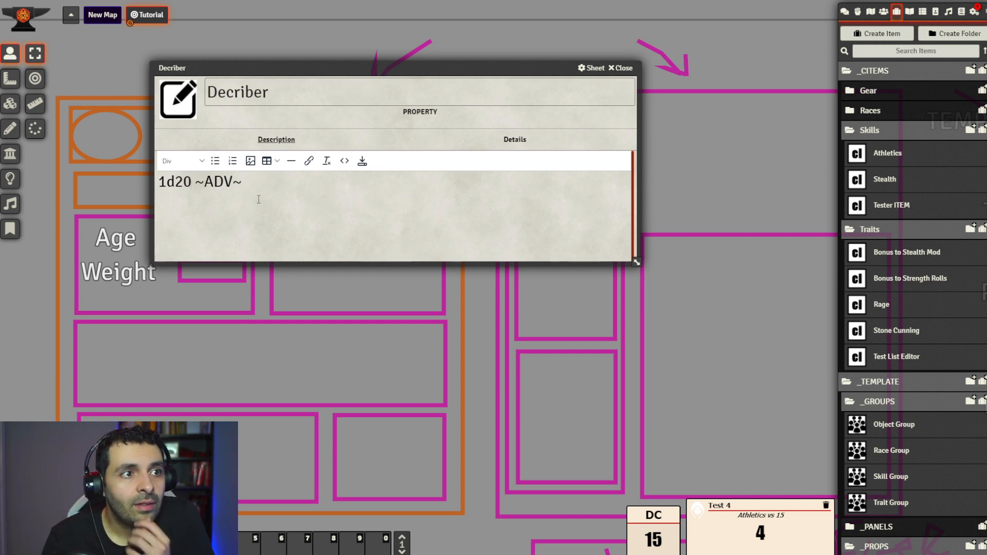
drag(258, 199, 66, 189)
key(ctrl+c)
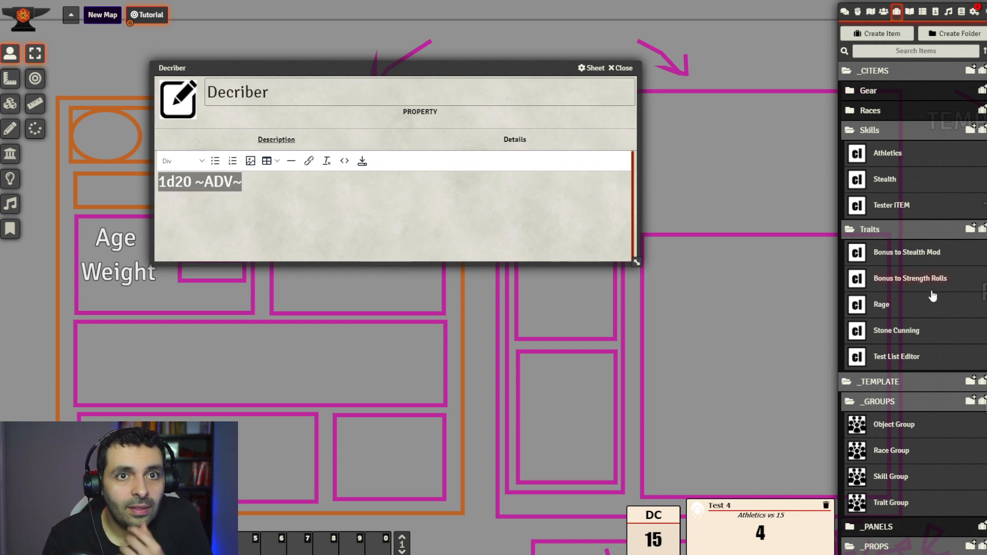
- Open the Strength property from the props list and paste 1d20 ~ADV~ as its Roll Formula
scroll(924, 307, down, 10)
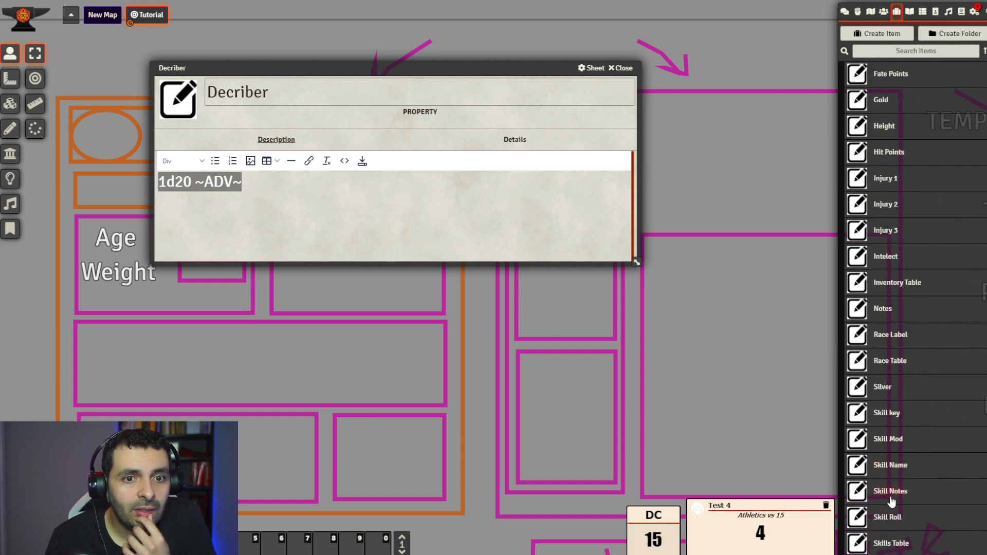
scroll(892, 495, down, 3)
click(895, 445)
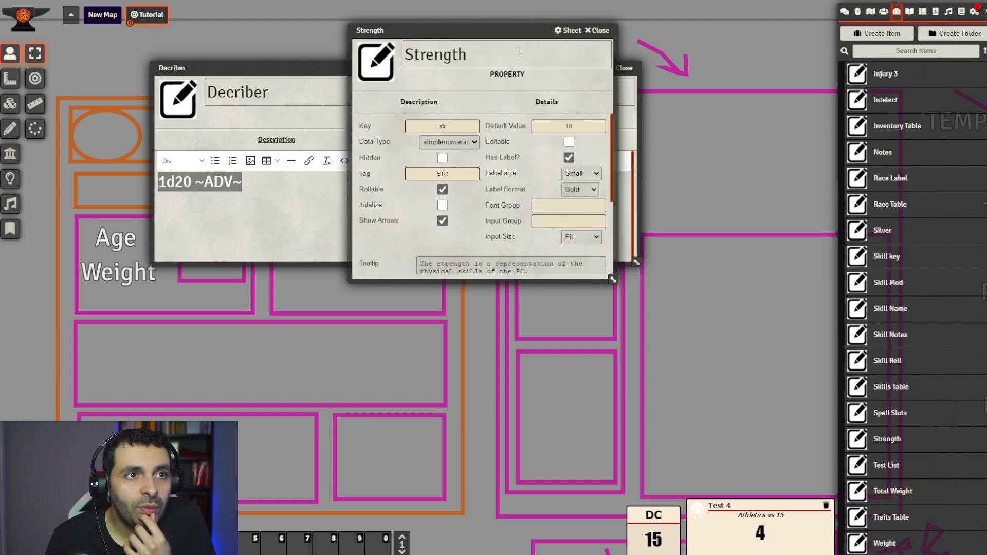
drag(800, 366, 808, 449)
scroll(591, 430, down, 1)
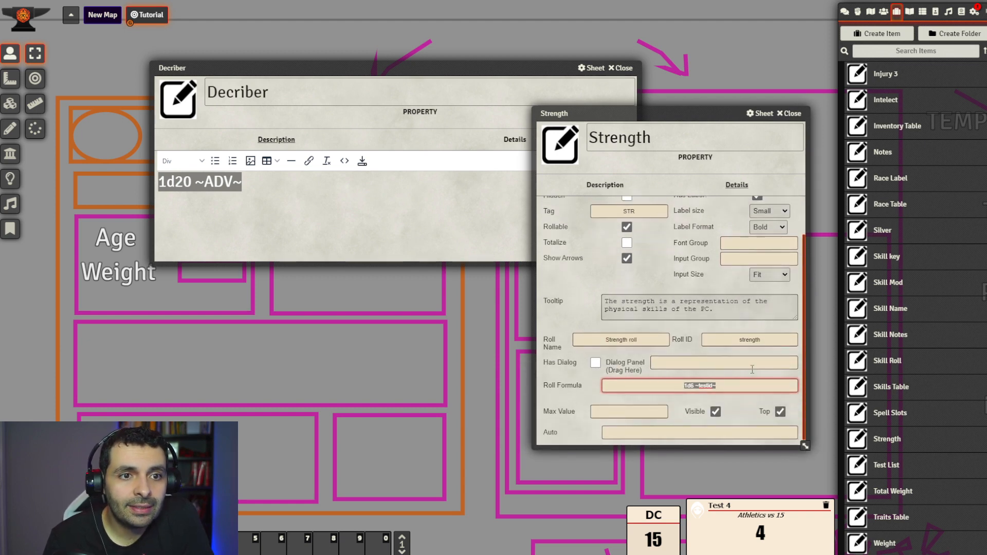
key(ctrl+v)
click(778, 376)
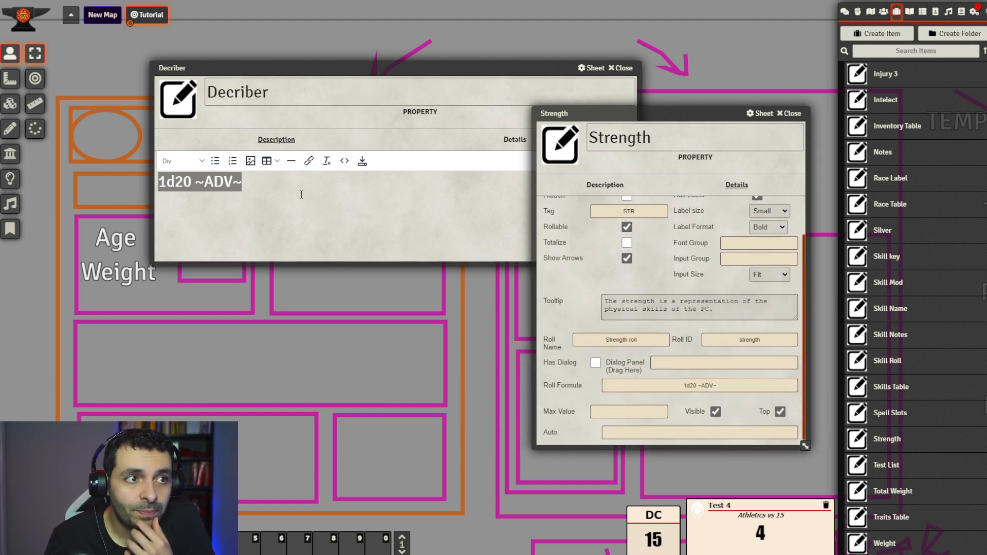
- Highlight ~ADV~ in the Decriber description, then open the Test 4 actor and roll its STR attribute
click(243, 182)
drag(243, 182, 196, 182)
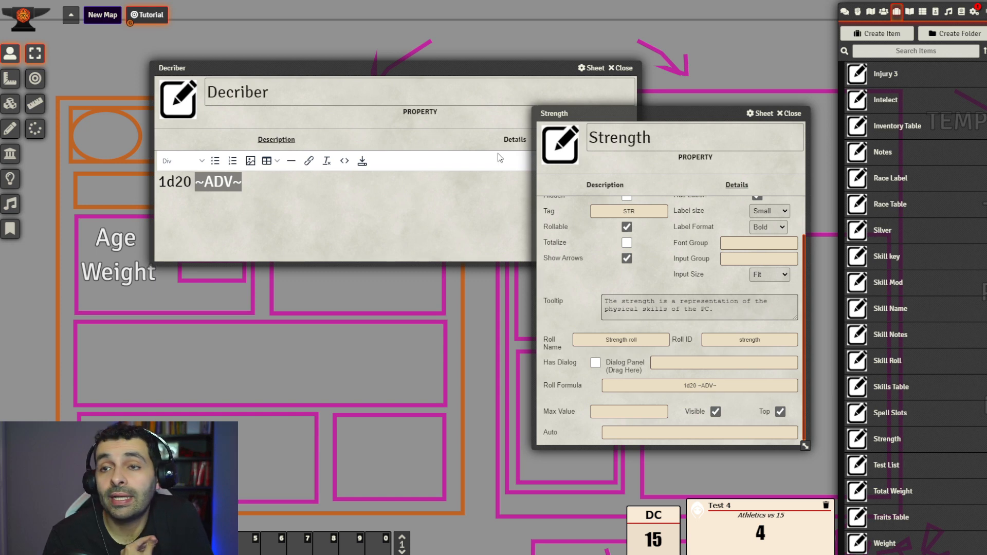
click(883, 11)
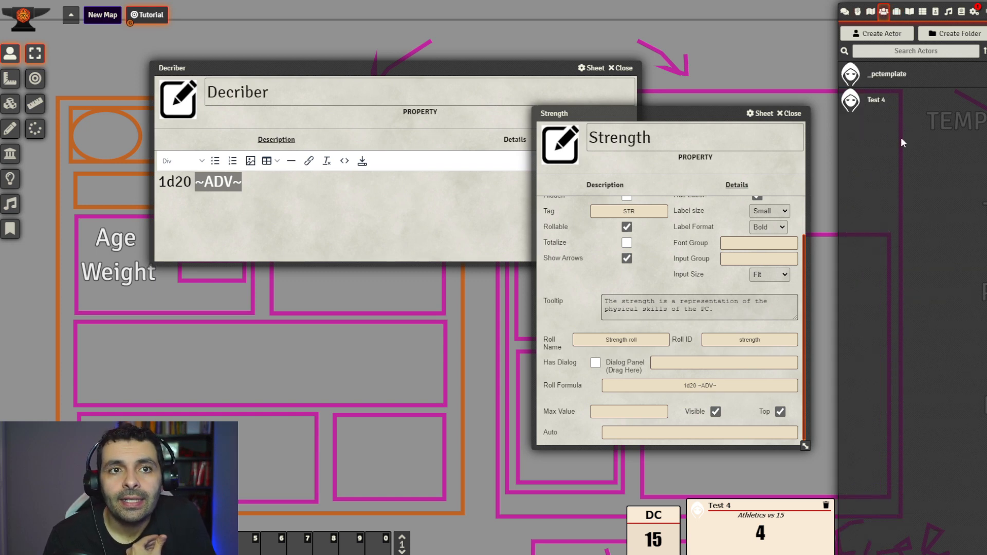
click(884, 106)
drag(194, 74, 262, 212)
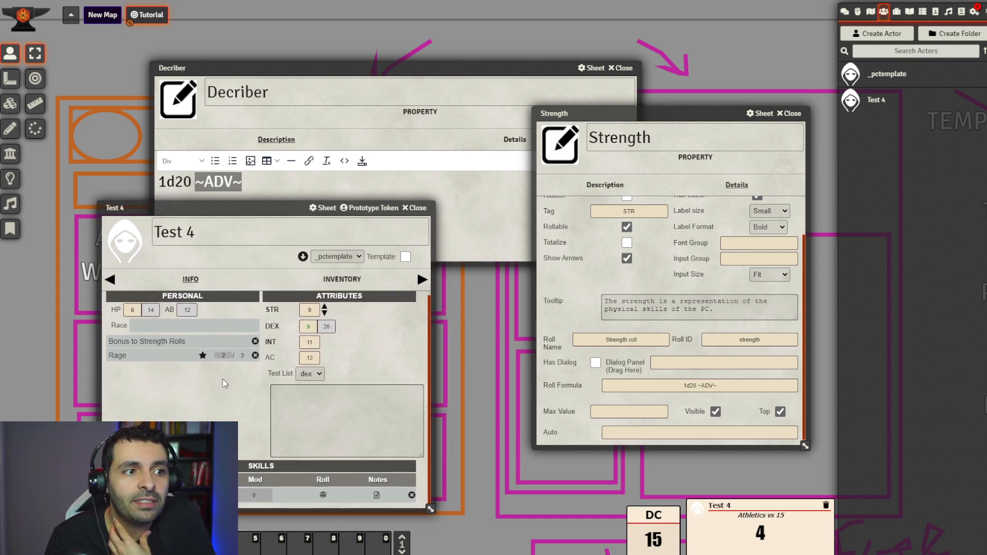
click(276, 315)
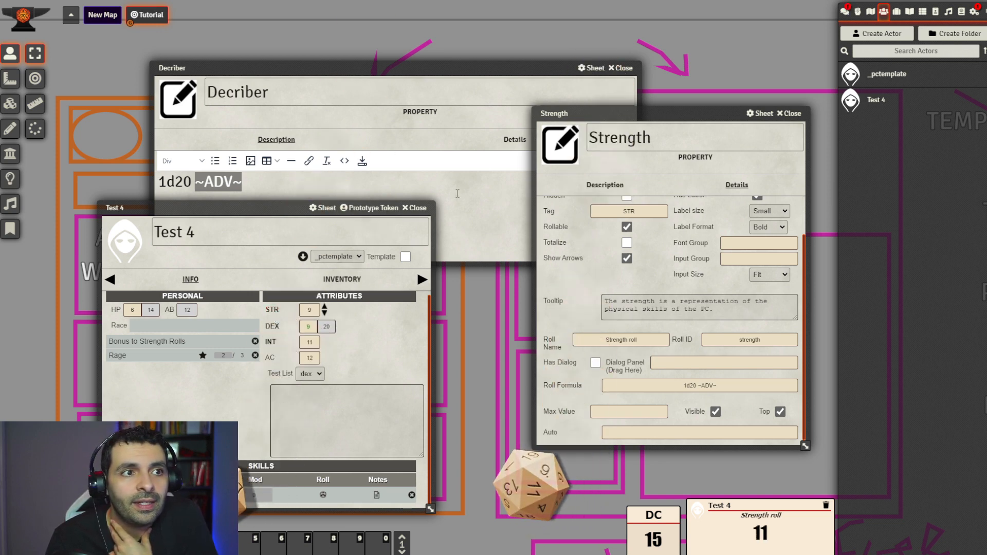
- Replace ADV with DIS in both the Decriber description and the Strength property's Roll Formula, making each 1d20 ~DIS~
click(237, 181)
drag(237, 181, 206, 182)
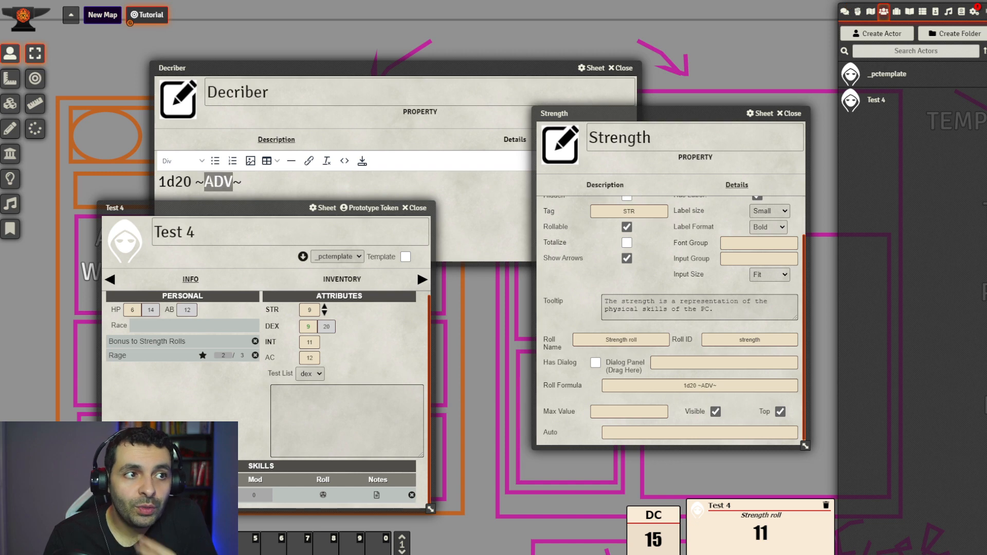
text(DIS)
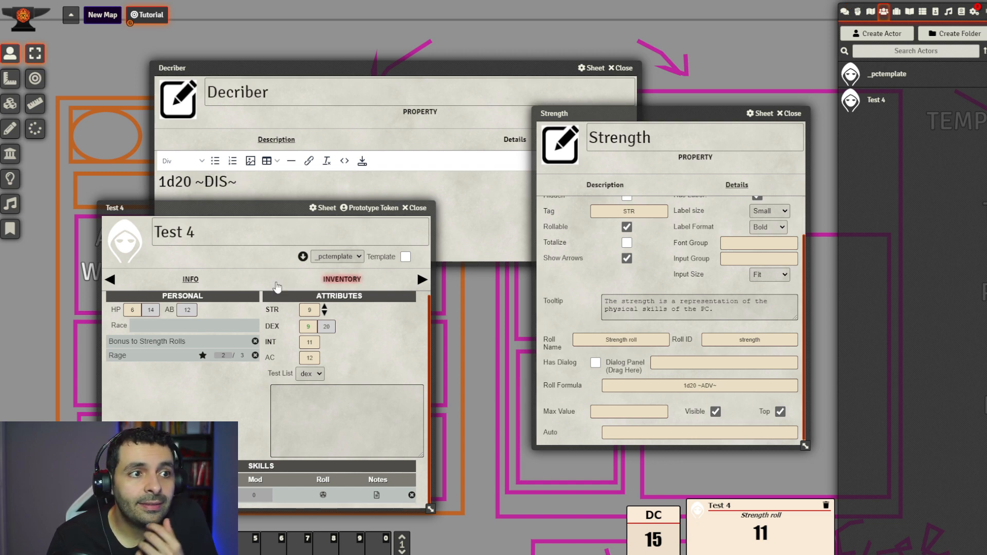
double_click(707, 386)
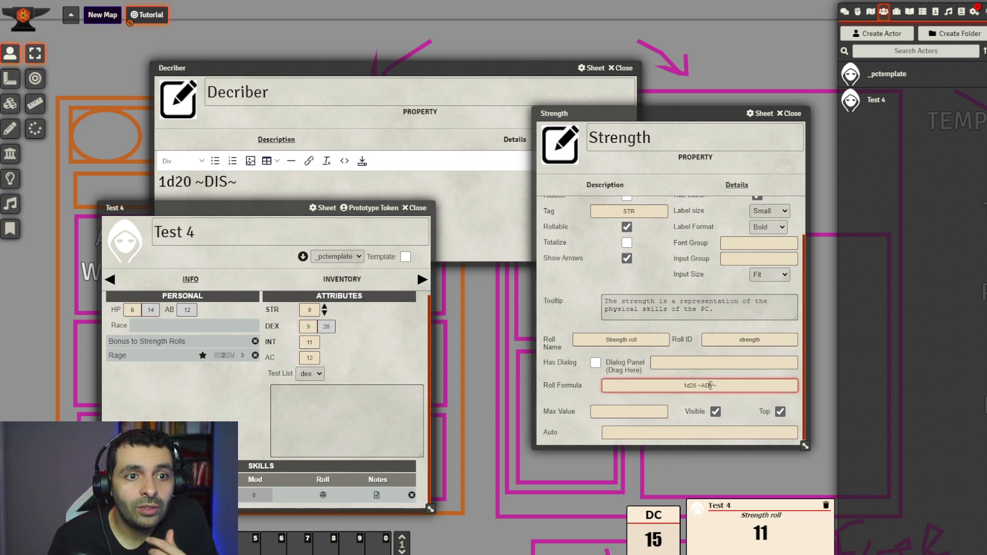
text(DIS)
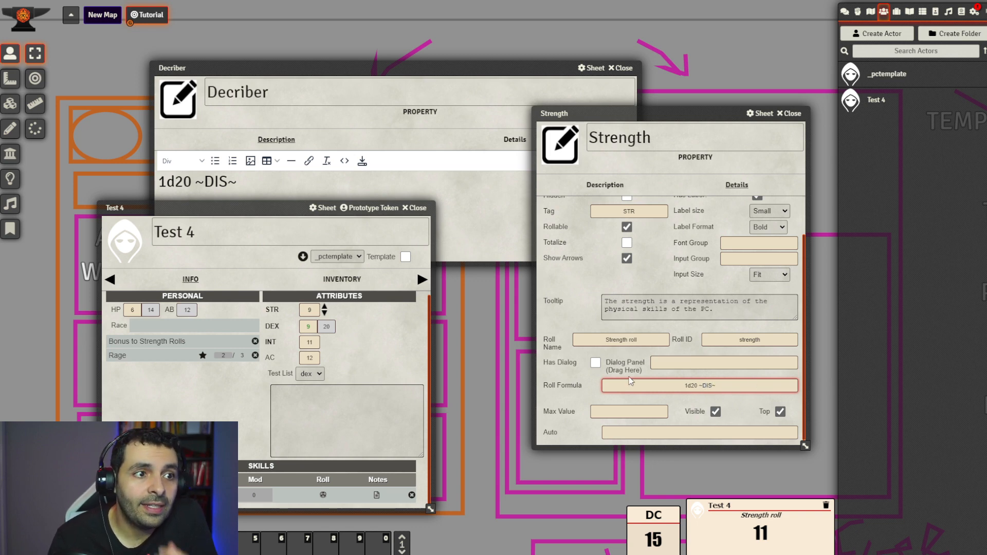
- Roll STR from the Test 4 sheet with the disadvantage formula and reposition the sheet between the Decriber and Strength windows
click(277, 310)
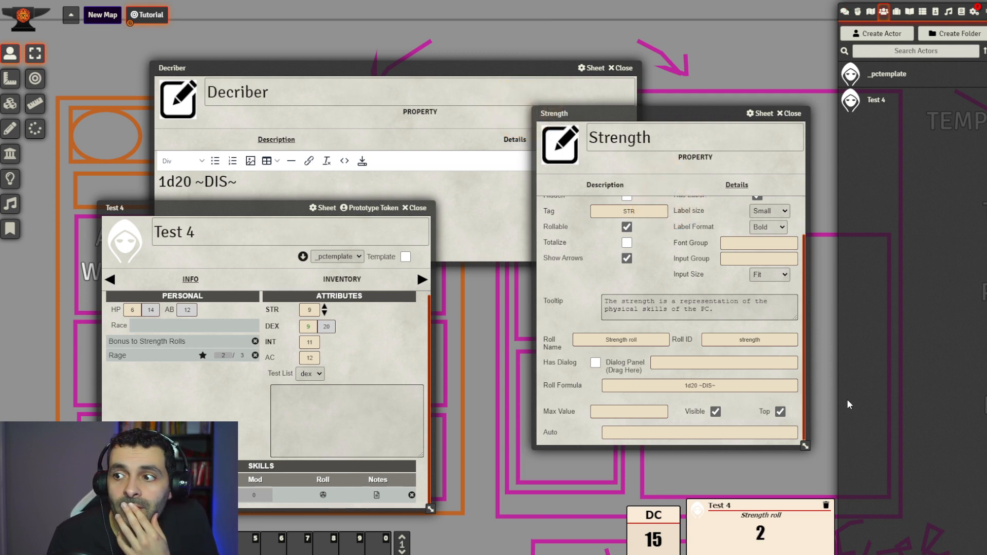
drag(257, 205, 369, 205)
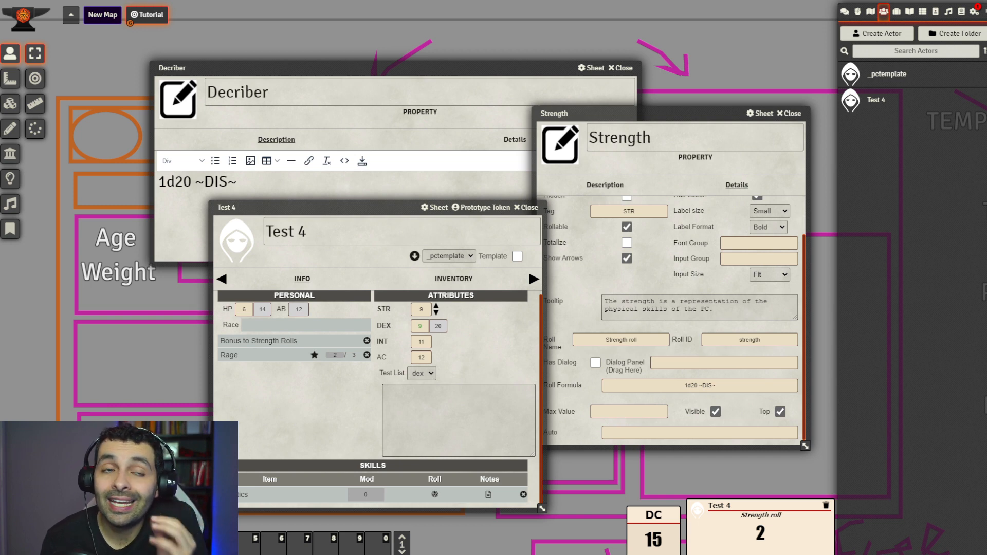
drag(341, 212, 304, 206)
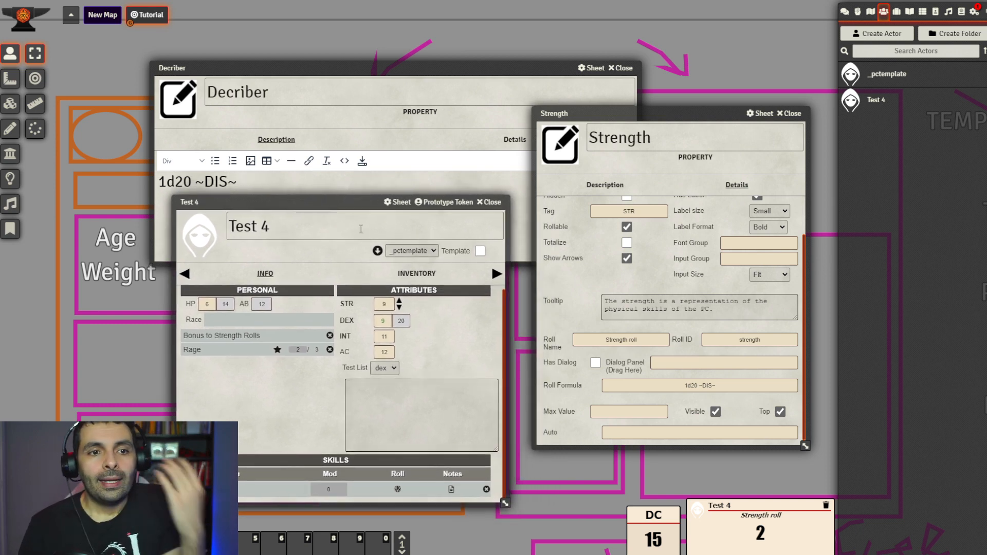